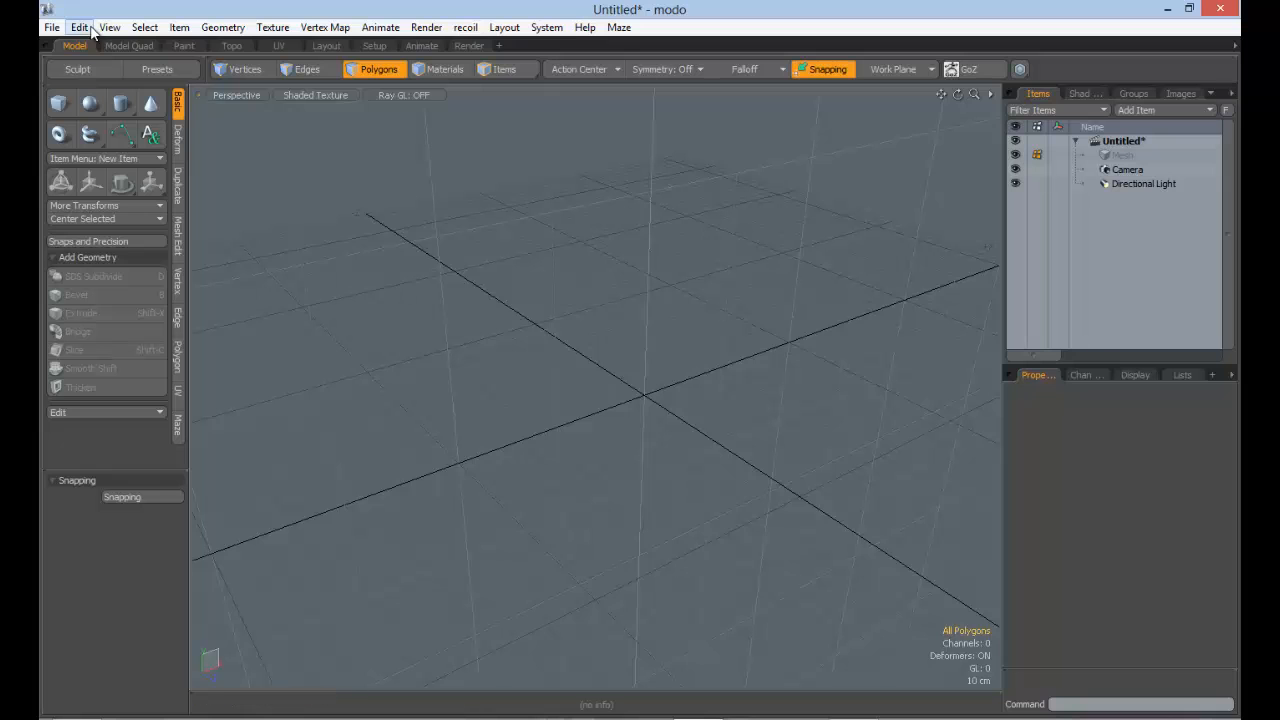
Create a cube primitive about 1.37 m wide and 1.42 m high on the negative X side of the origin
left_click(60, 107)
left_click_drag(440, 295, 500, 324, "alt")
mouse_move(500, 324)
left_mouse_down("alt")
mouse_move(457, 316)
mouse_move(546, 472)
mouse_move(586, 436)
mouse_move(518, 350)
mouse_move(514, 363)
left_mouse_up("alt")
key("space")
left_click_drag(703, 363, 520, 330, "alt")
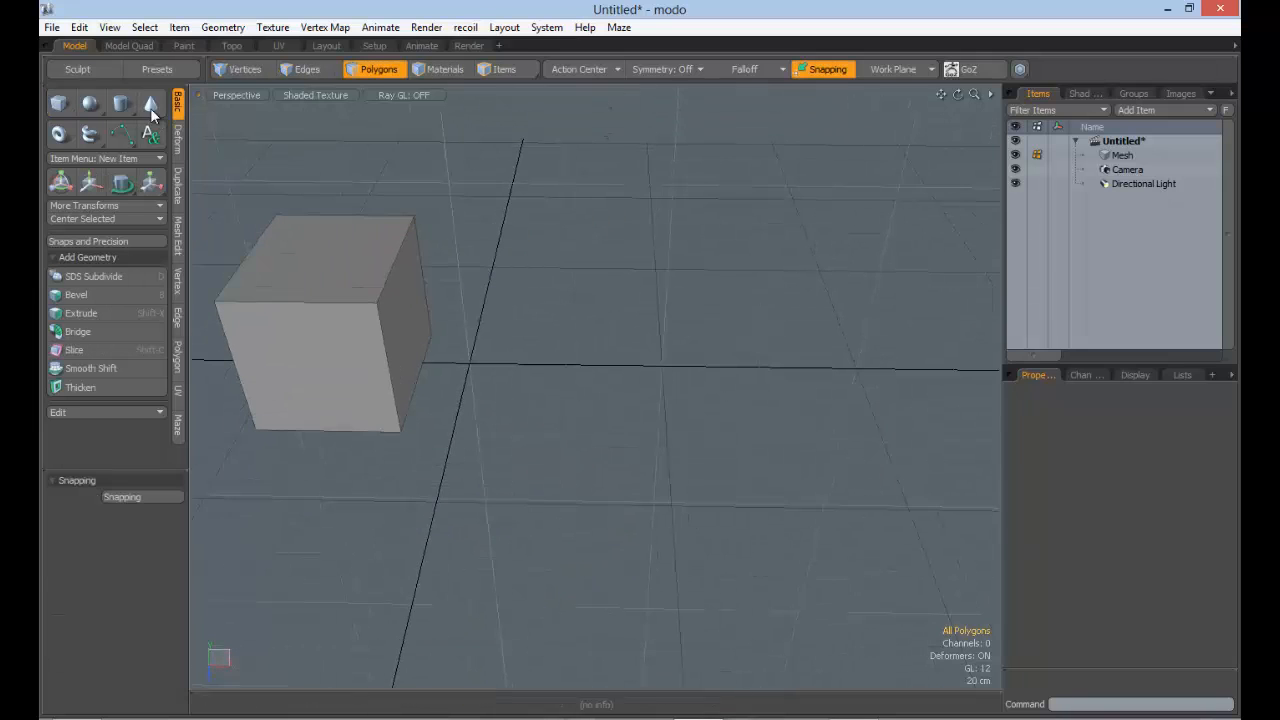
left_click(60, 103)
mouse_move(528, 410)
left_mouse_down()
mouse_move(546, 312)
mouse_move(577, 386)
left_mouse_up()
key("ctrl+z")
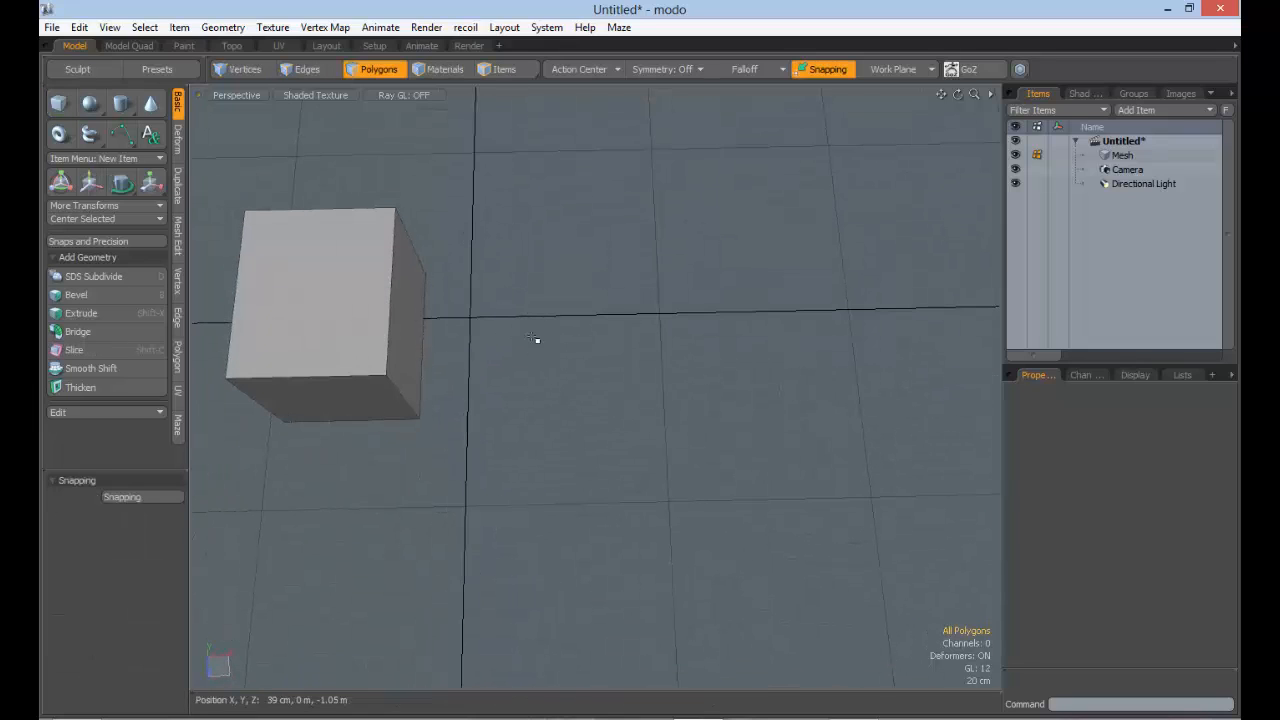
Create a second cube about 2.17 m by 1.7 m by 1.87 m on the positive X side of the origin
left_click(60, 103)
left_click_drag(520, 203, 726, 360)
left_click_drag(620, 289, 605, 257)
scroll(605, 257, "up", 5)
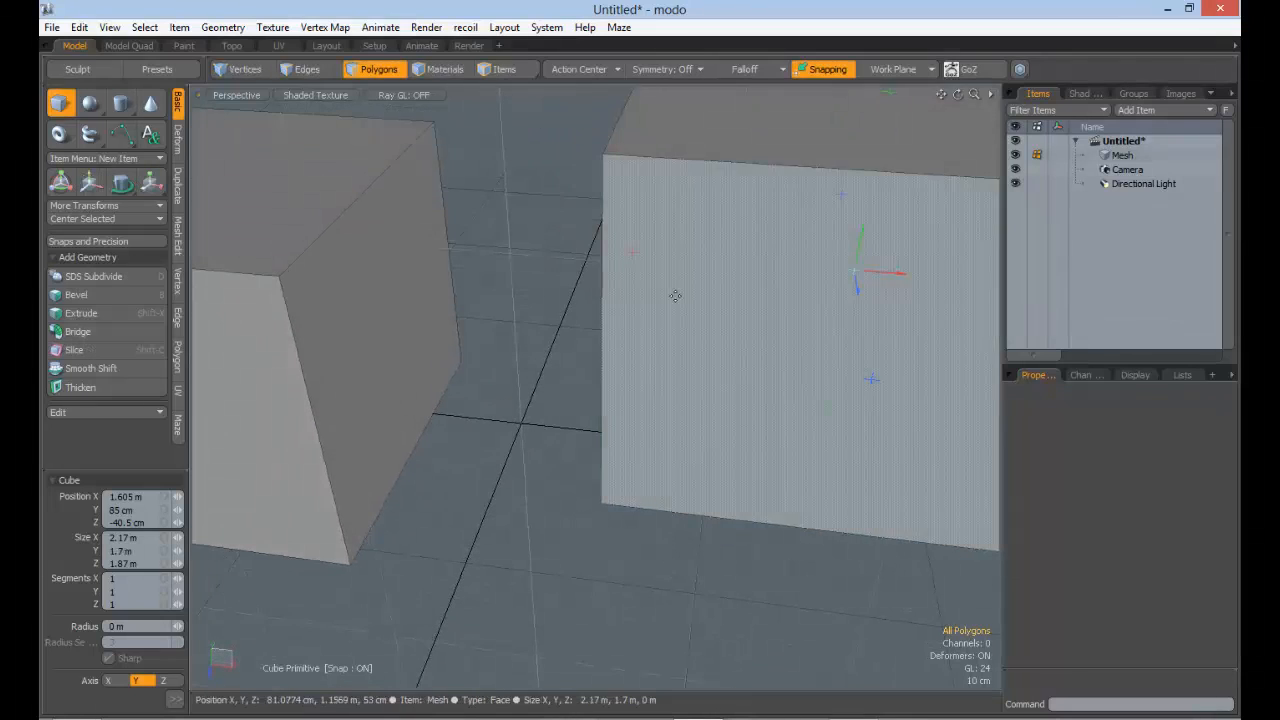
key("space")
Toggle snapping off and on several times, leaving it enabled
left_click(811, 71)
left_click(832, 74)
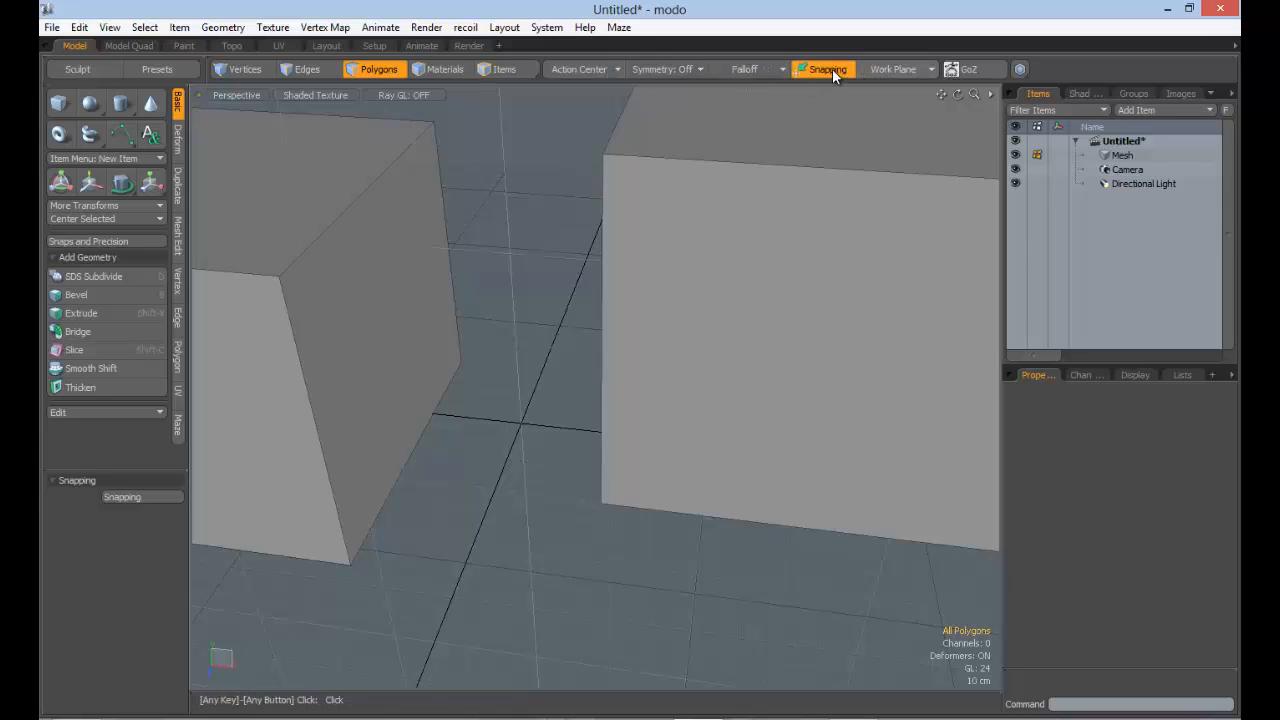
left_click(831, 69)
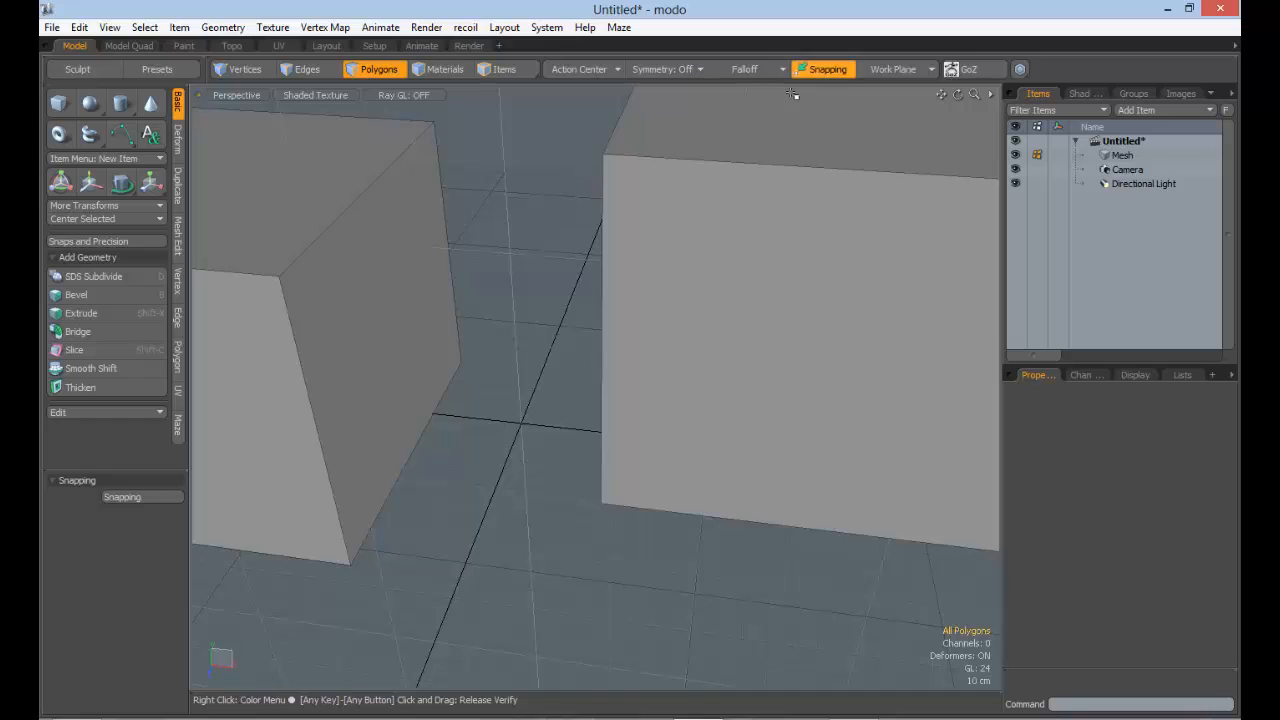
left_click(807, 67)
left_click(807, 67)
left_click(807, 67)
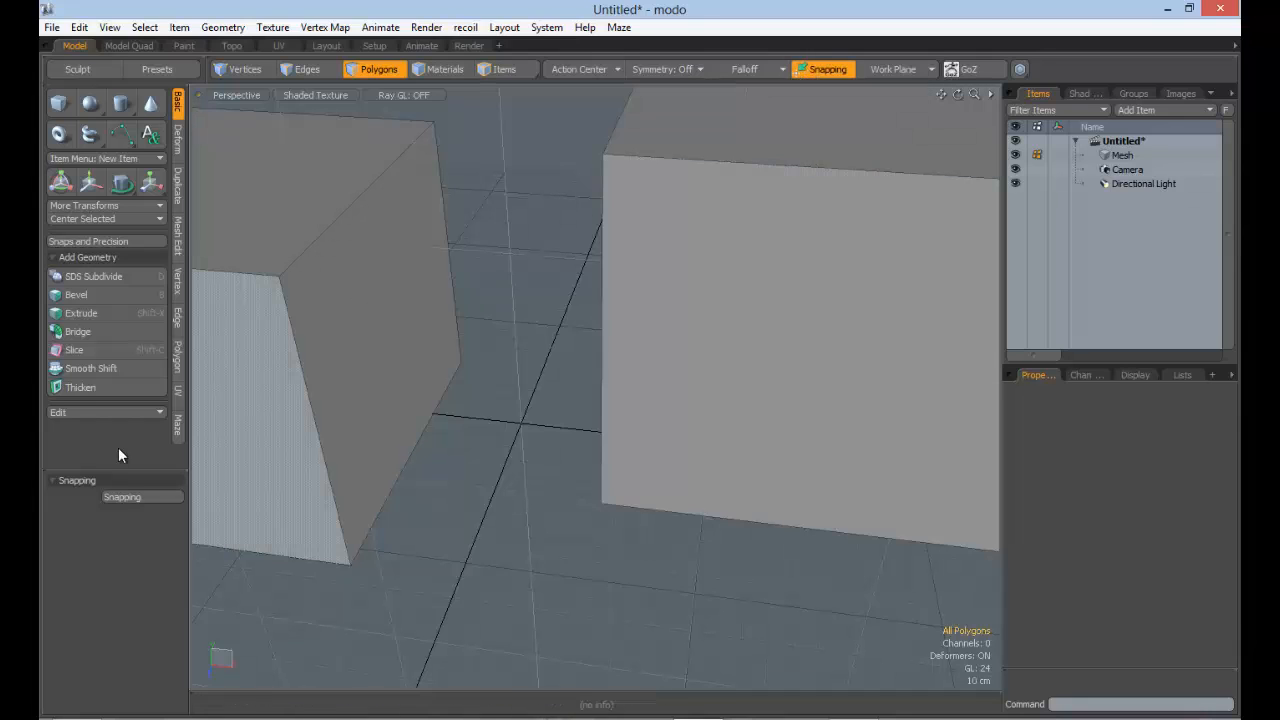
Set the snapping mode to Geometry, comparing it with the Vertex mode, and keep Vertex as the Geometry Snap mode
left_click(123, 500)
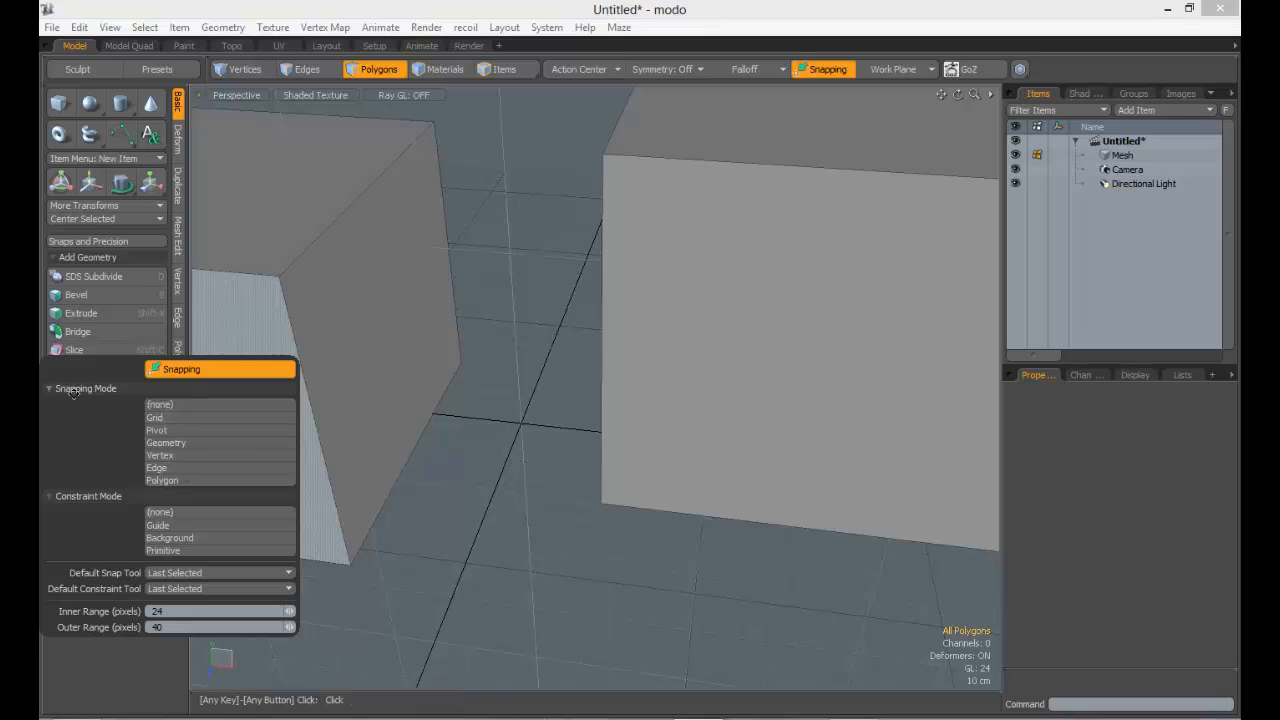
left_click(168, 443)
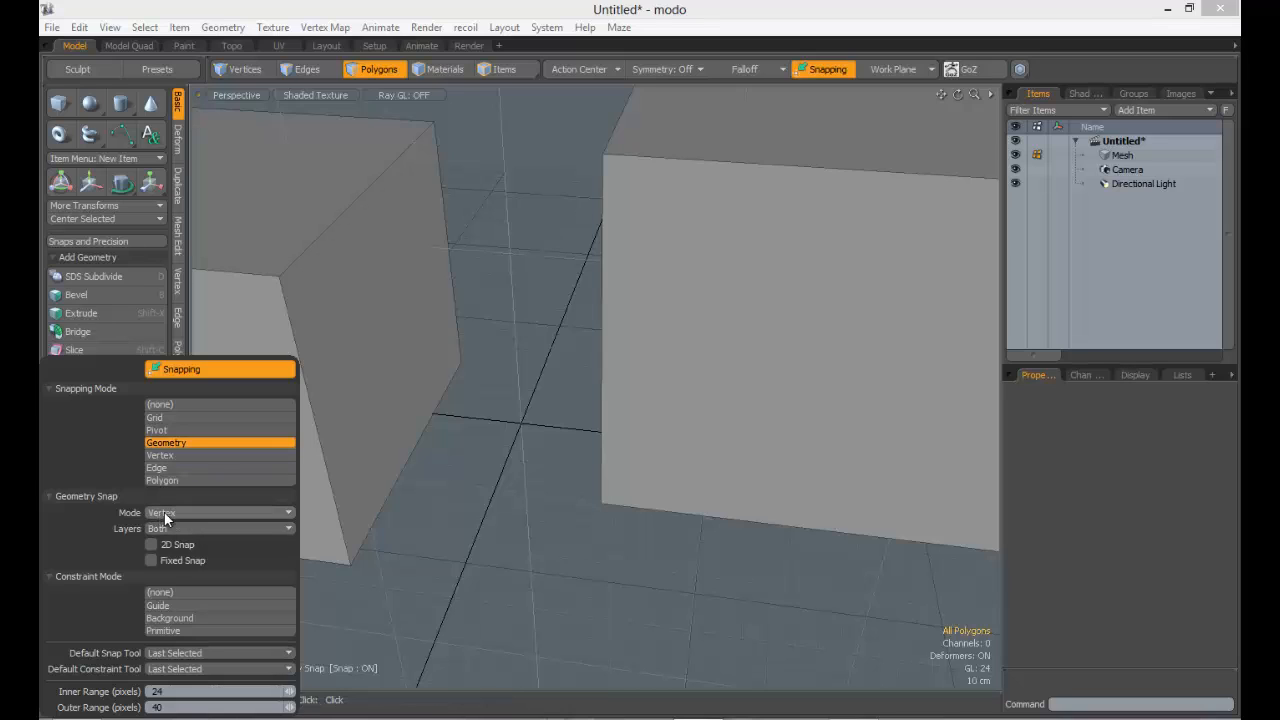
left_click(160, 454)
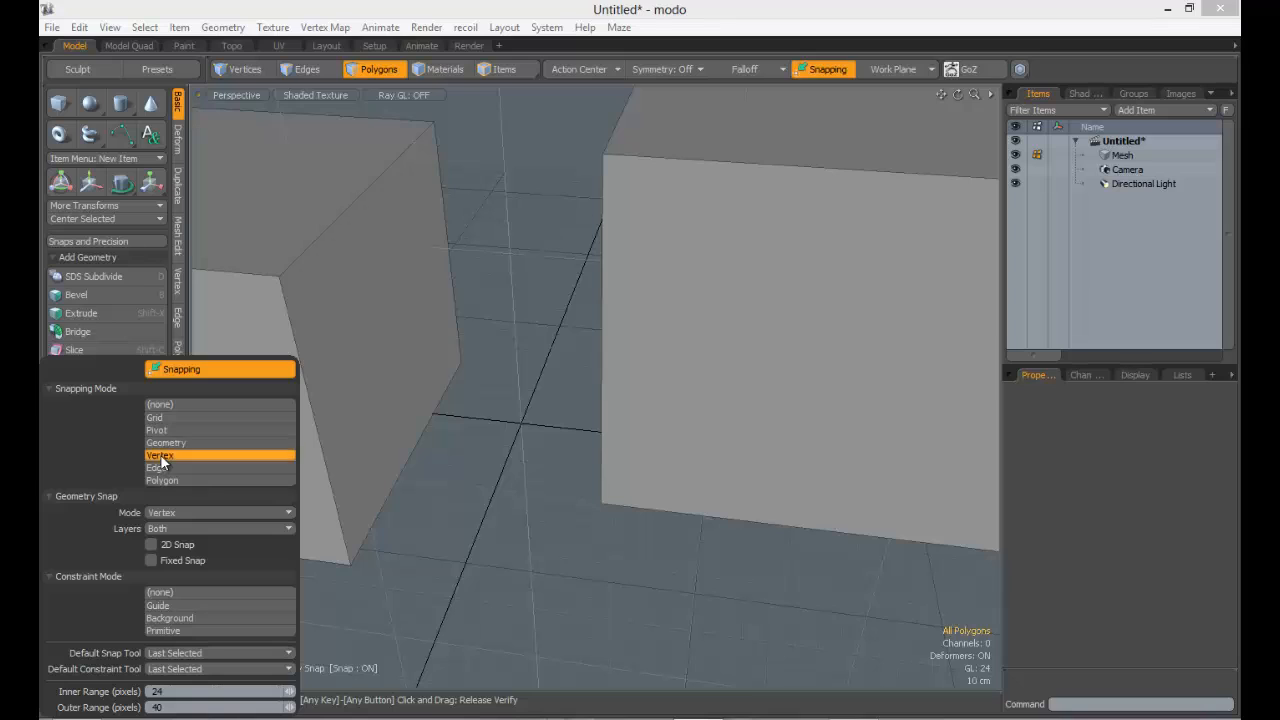
left_click(167, 443)
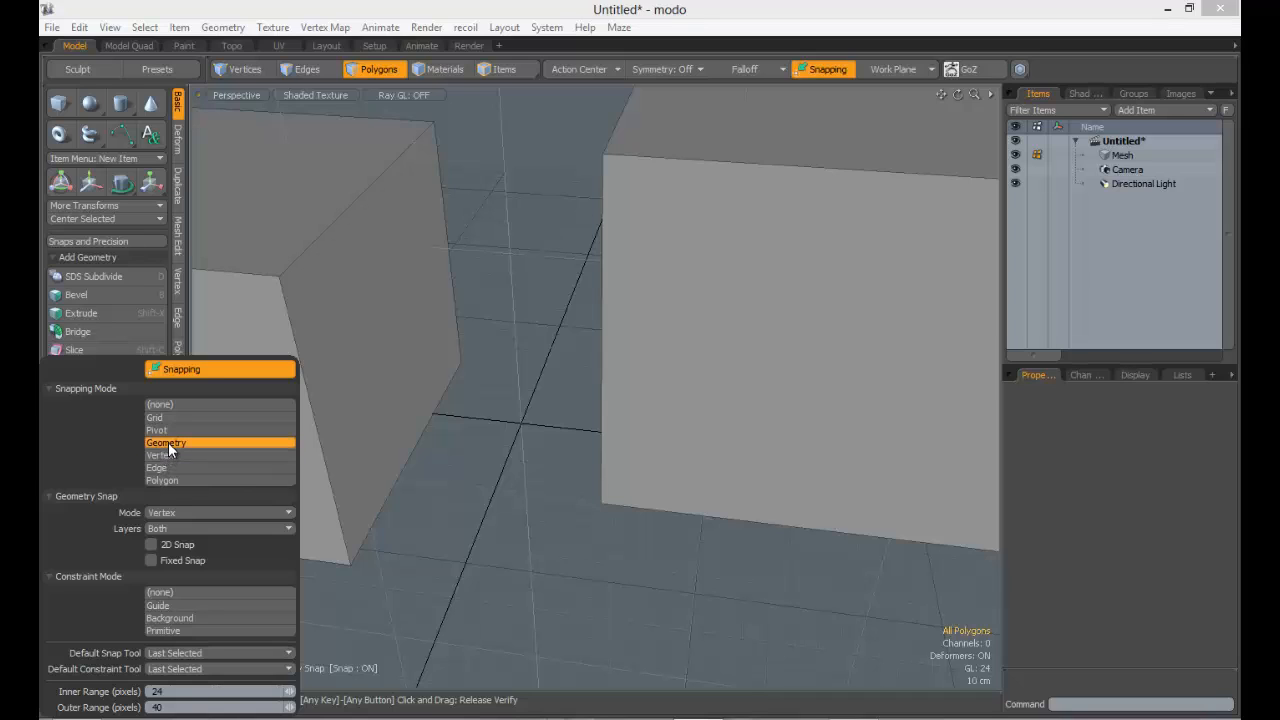
left_click(175, 512)
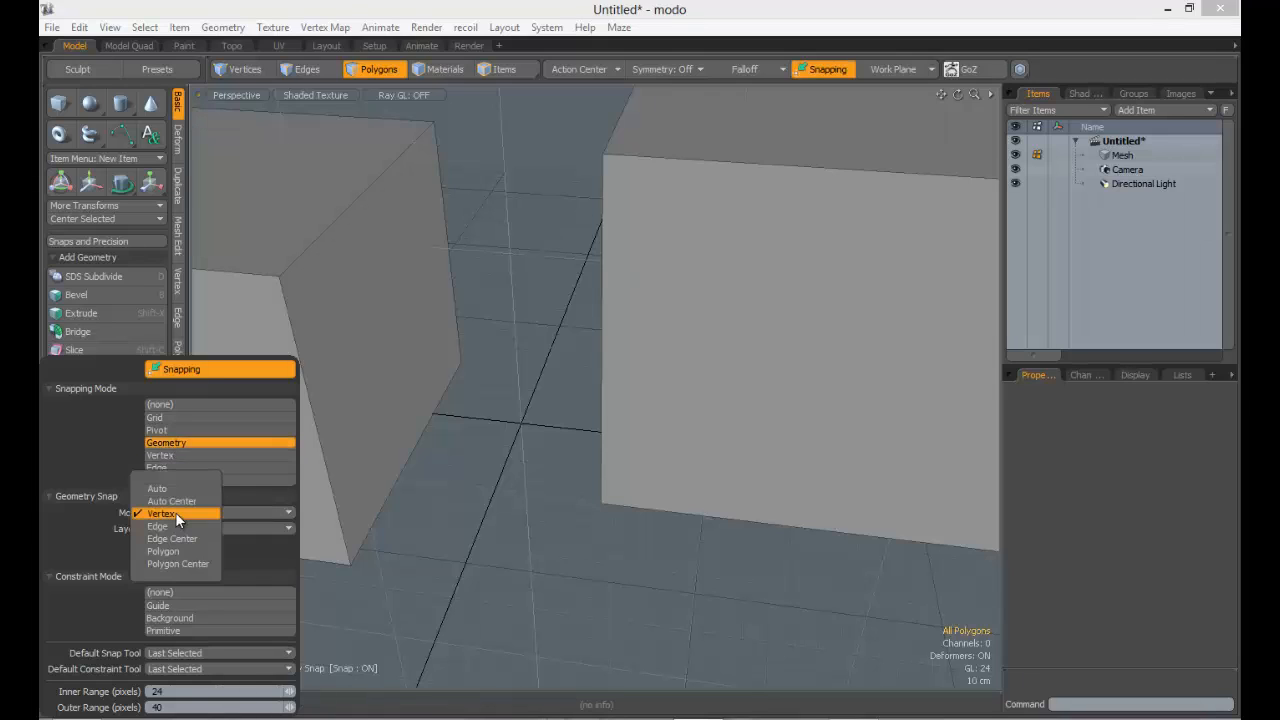
left_click(177, 512)
Replace Geometry snapping with a combination of the Vertex and Edge snapping modes
left_click(166, 457)
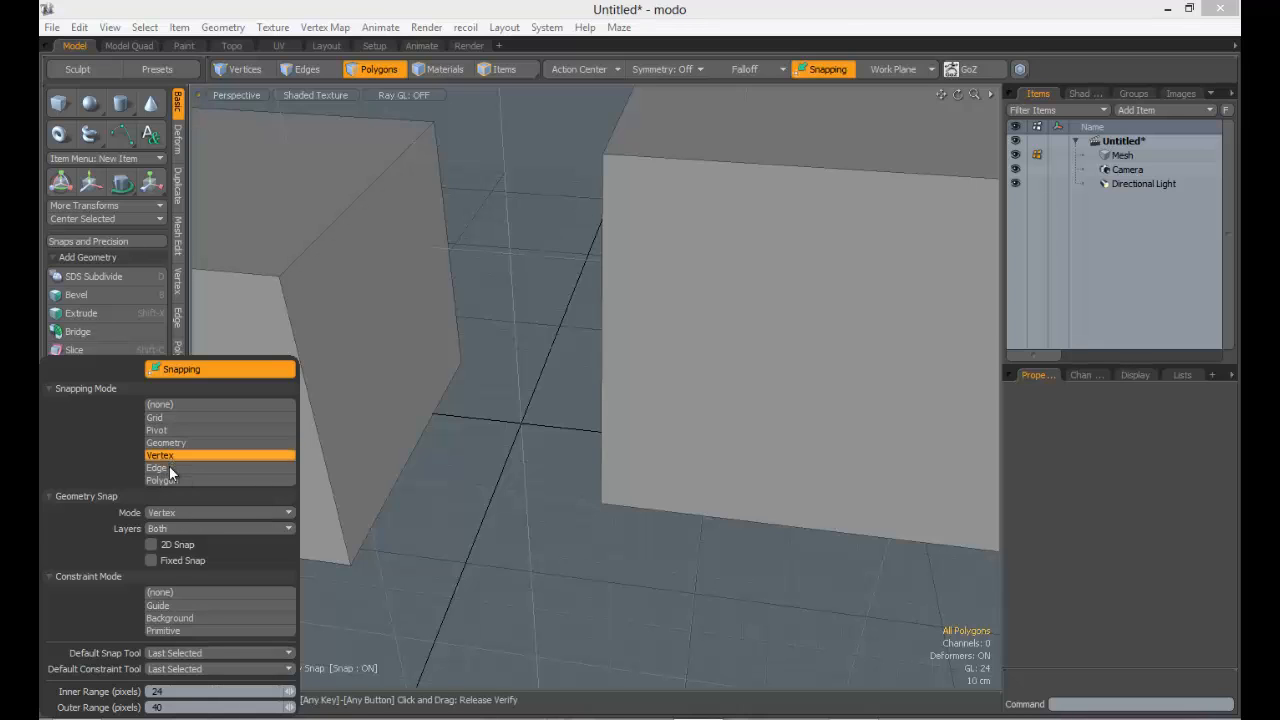
left_click(169, 467, "shift")
left_click(170, 479)
left_click(169, 468)
left_click(168, 456)
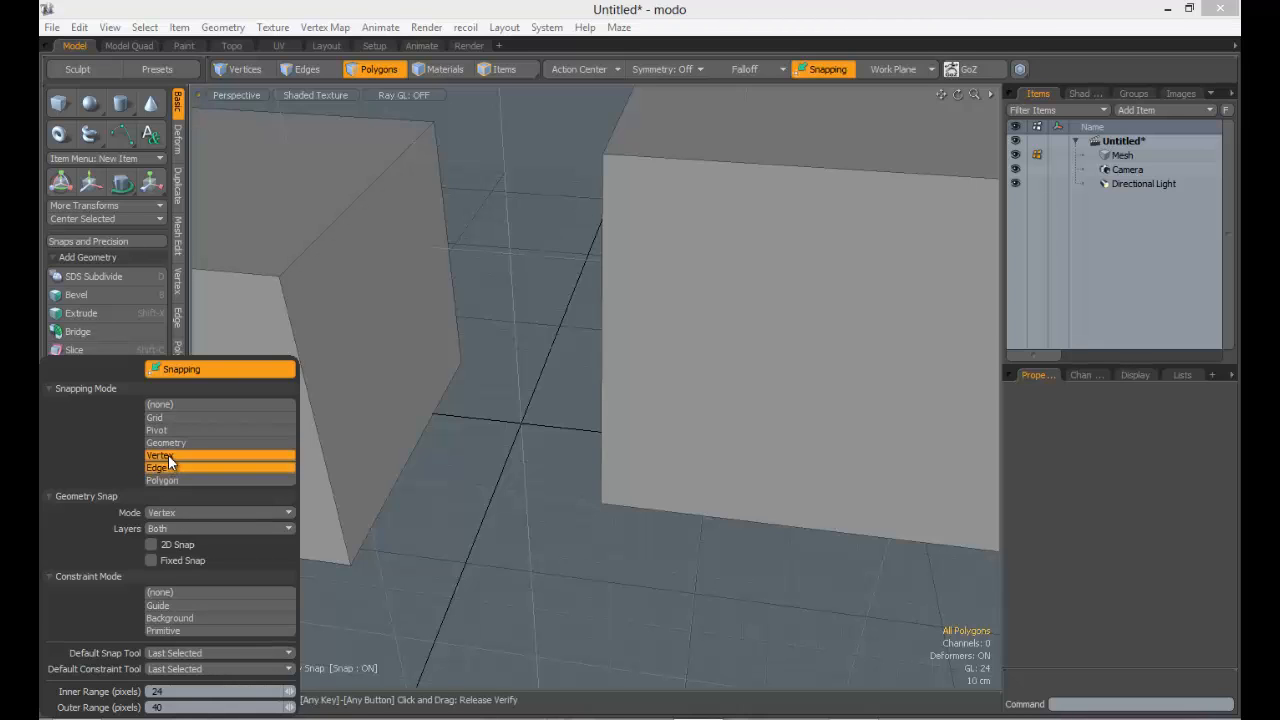
Try the Vertex, Edge and Polygon snapping modes and return to Geometry as the only active mode
key("Escape")
left_click(168, 494)
left_click(171, 456)
left_click(171, 466)
left_click(171, 480)
key("Escape")
left_click(172, 497)
left_click(176, 444)
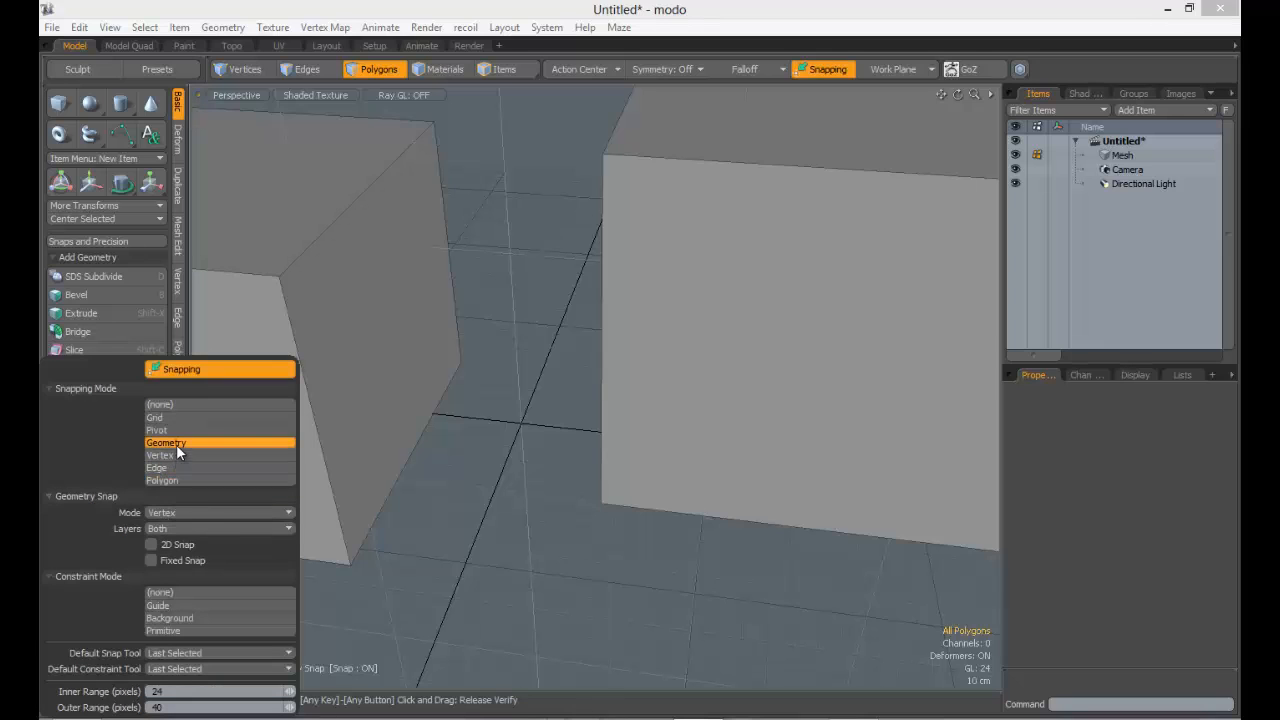
Change the Geometry Snap mode to Polygon and then to Edge
left_click(185, 517)
left_click(172, 556)
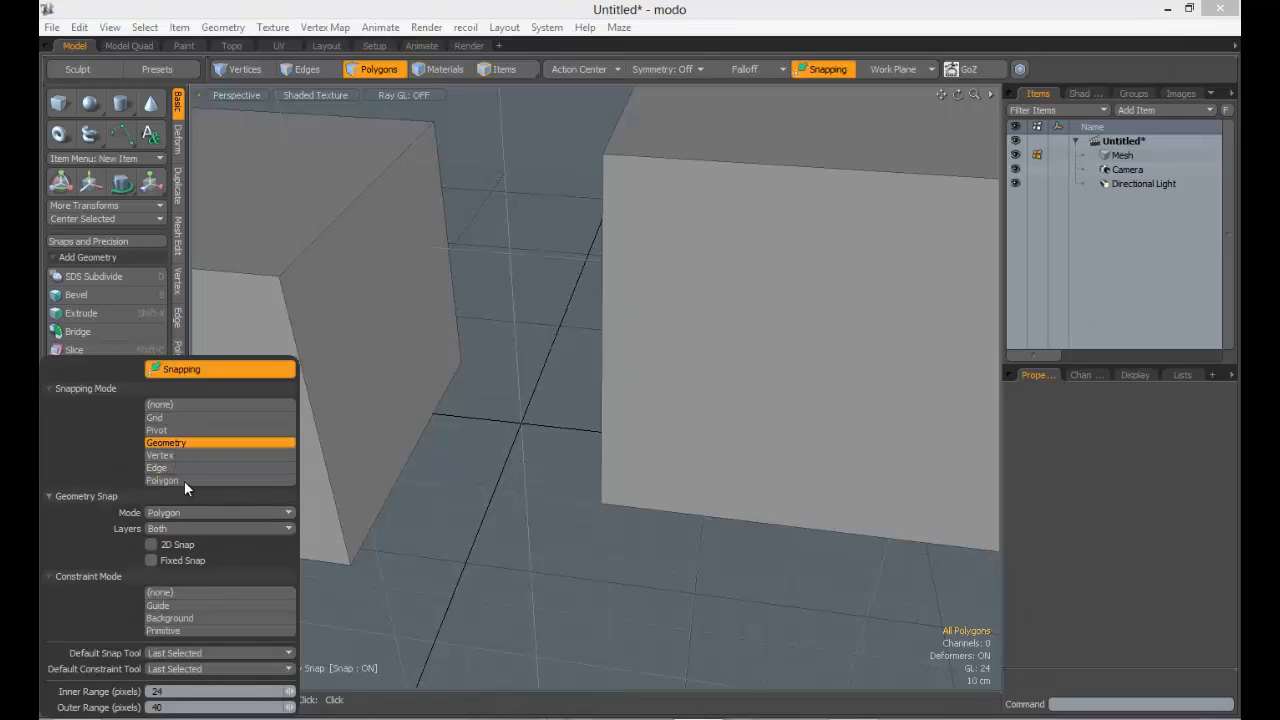
left_click(170, 512)
left_click(165, 488)
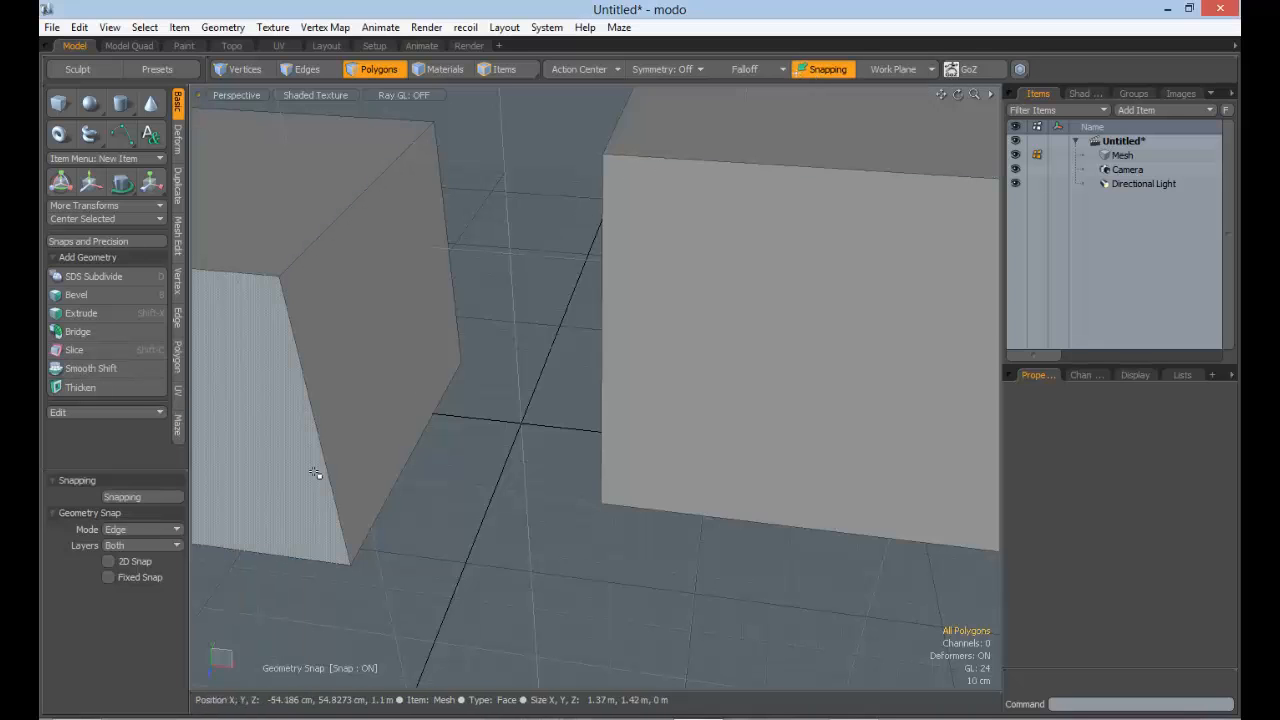
Check the default snap tool choices and clear the active snapping mode by switching snapping off and on again
left_click(138, 494)
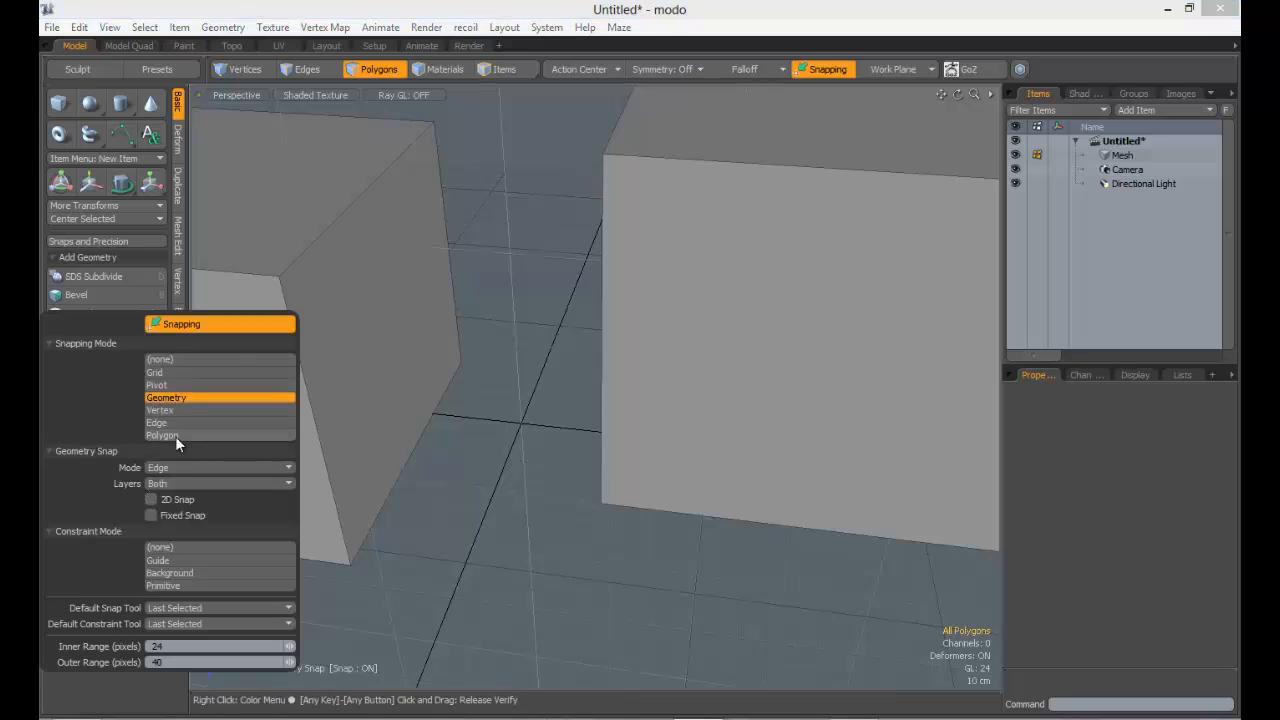
left_click(213, 612)
left_click(217, 612)
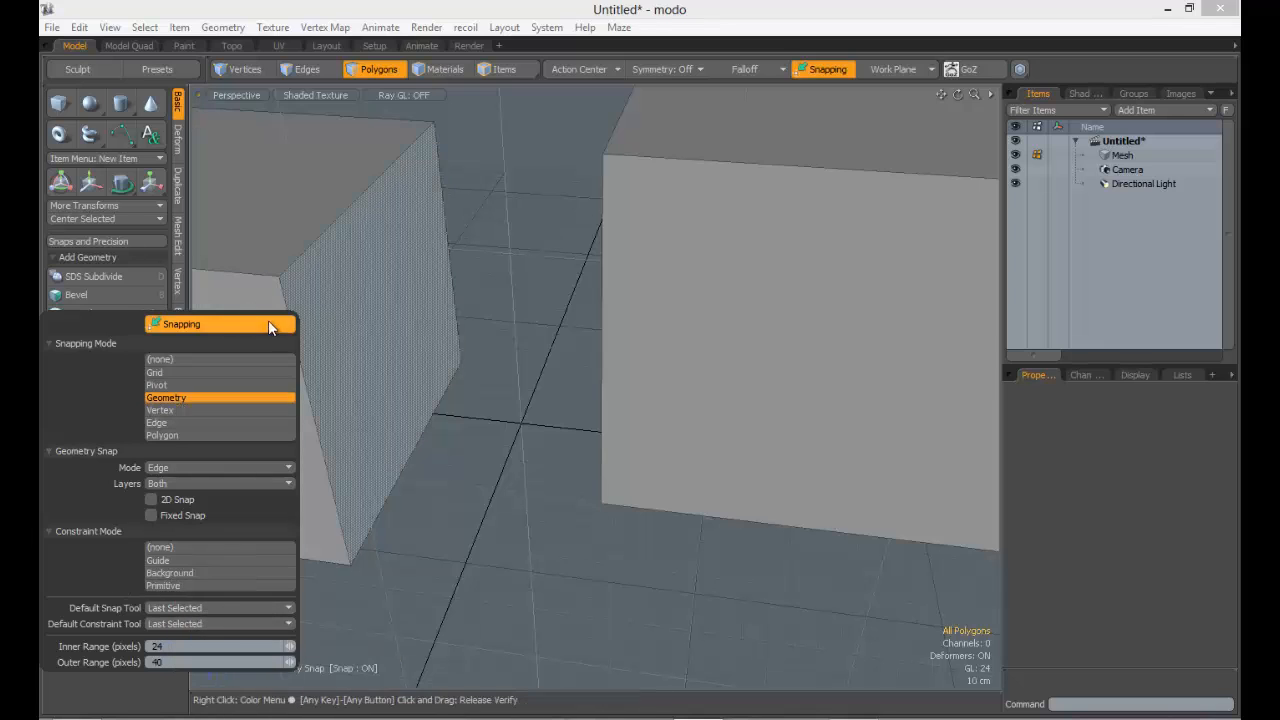
left_click(208, 322)
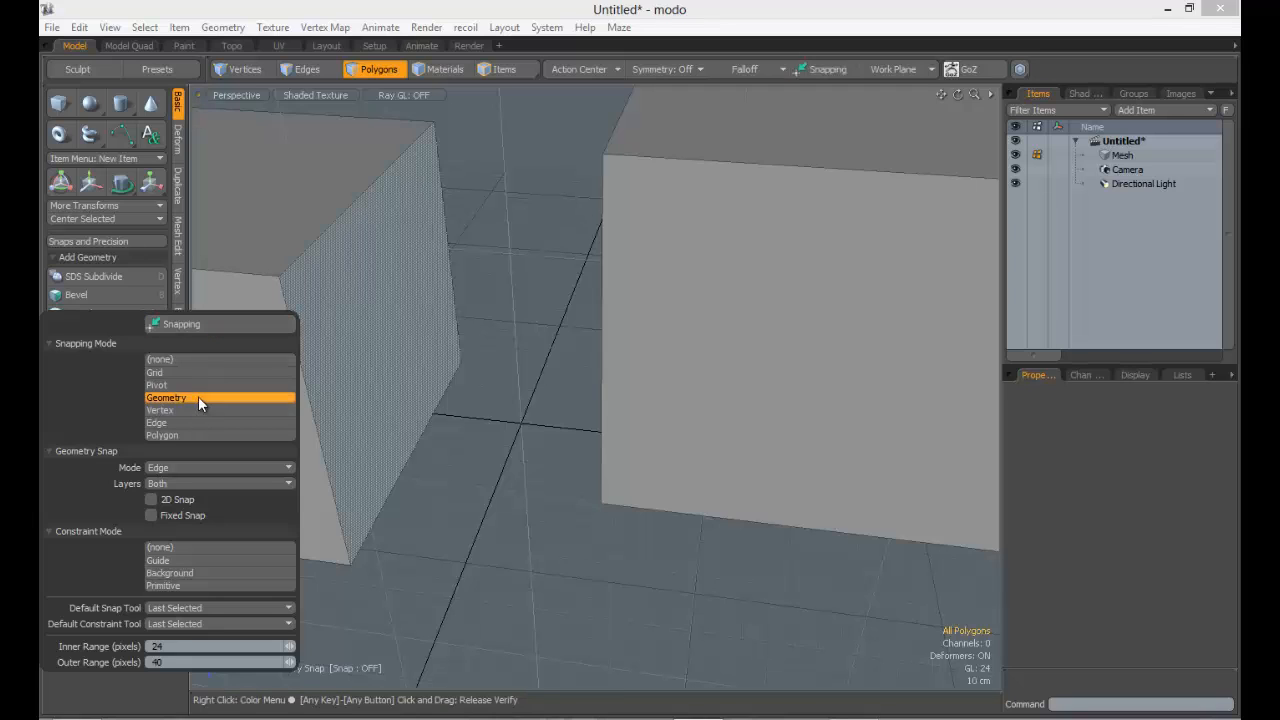
left_click(818, 70)
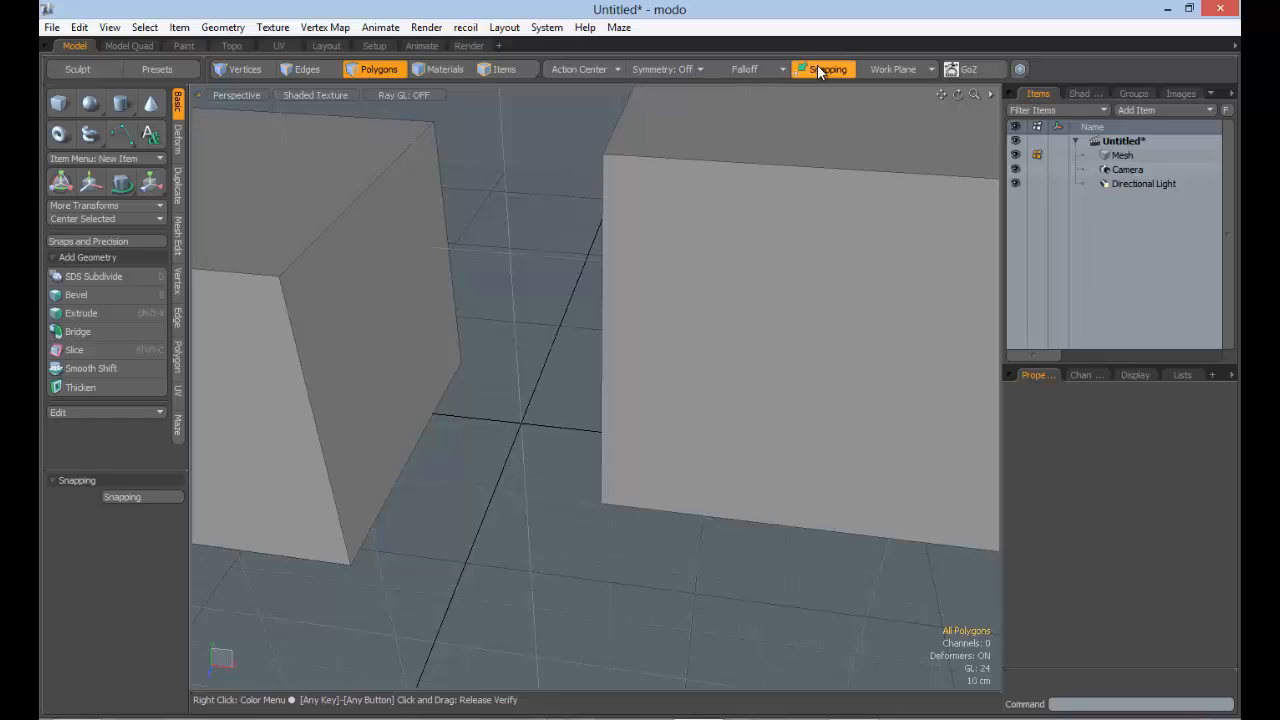
Review the default snap tool choices and set the snapping mode to Grid
left_click(134, 498)
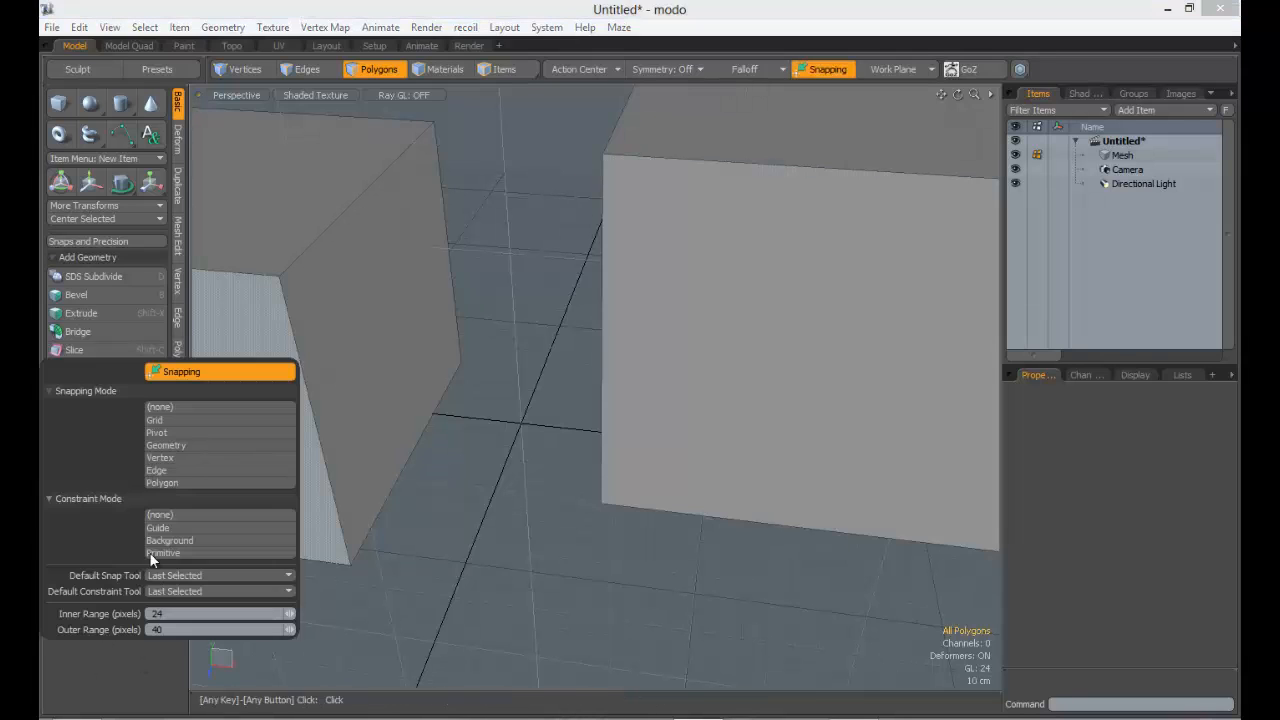
left_click(198, 577)
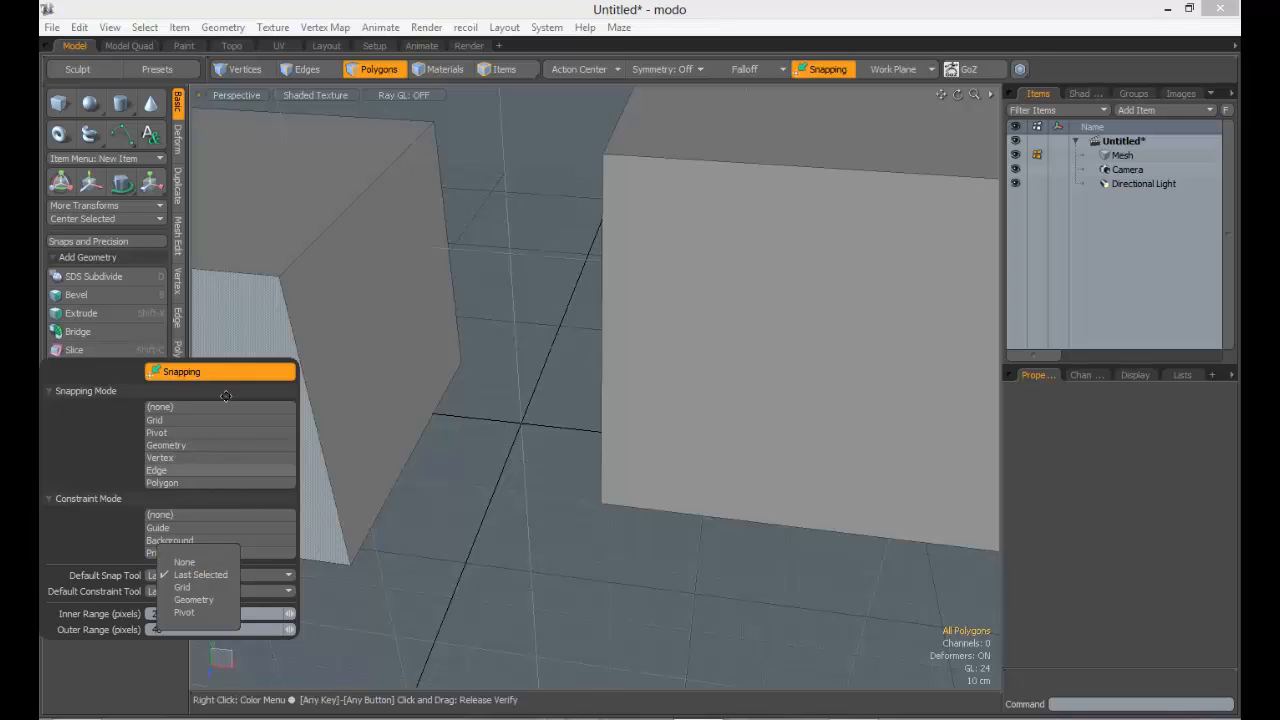
left_click(163, 419)
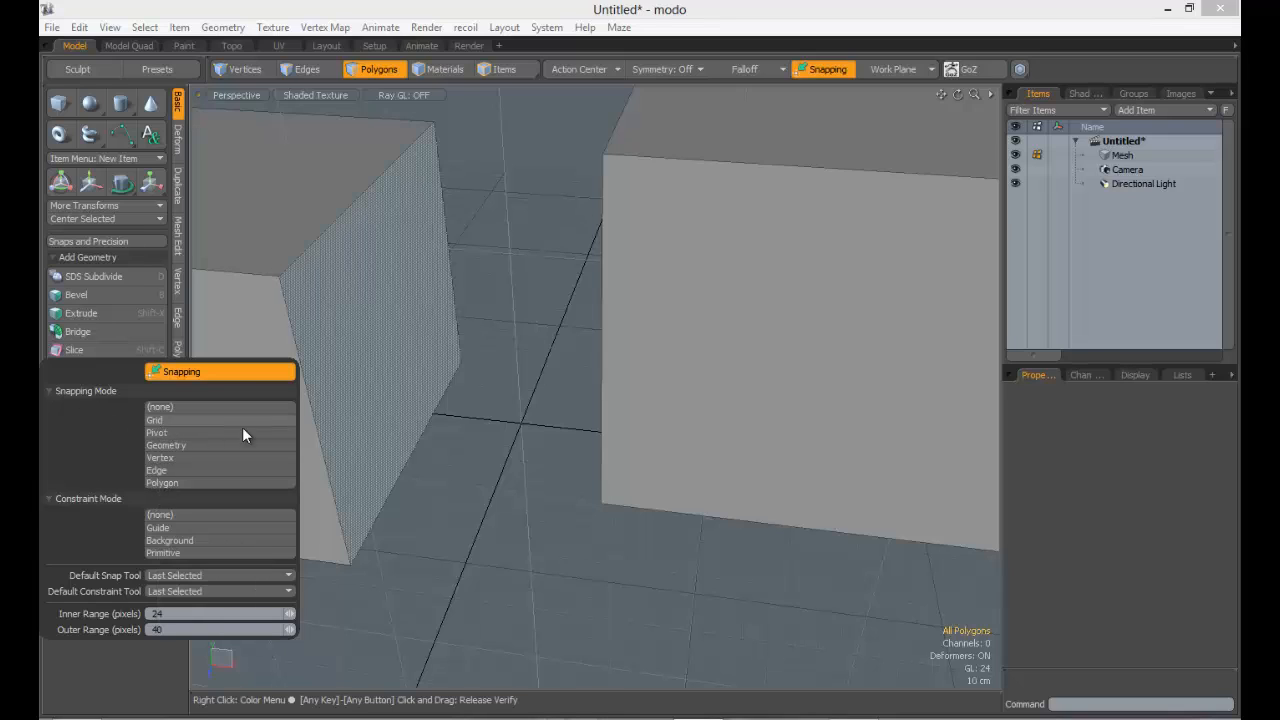
left_click(240, 421)
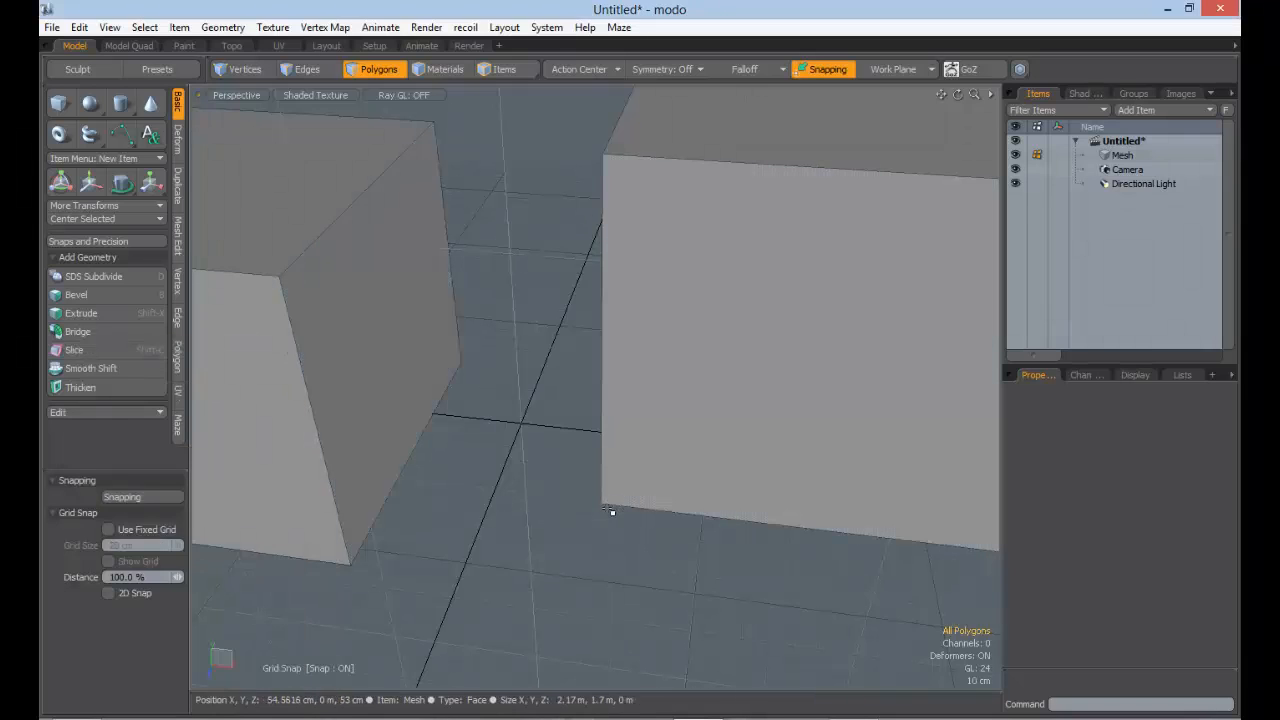
Draw a flat cube base about 1.8 m by 1 m in front of the two cubes with grid snapping active
left_click_drag(670, 523, 648, 314, "alt+shift")
left_click_drag(650, 554, 608, 400, "alt")
scroll(608, 400, "down", 4)
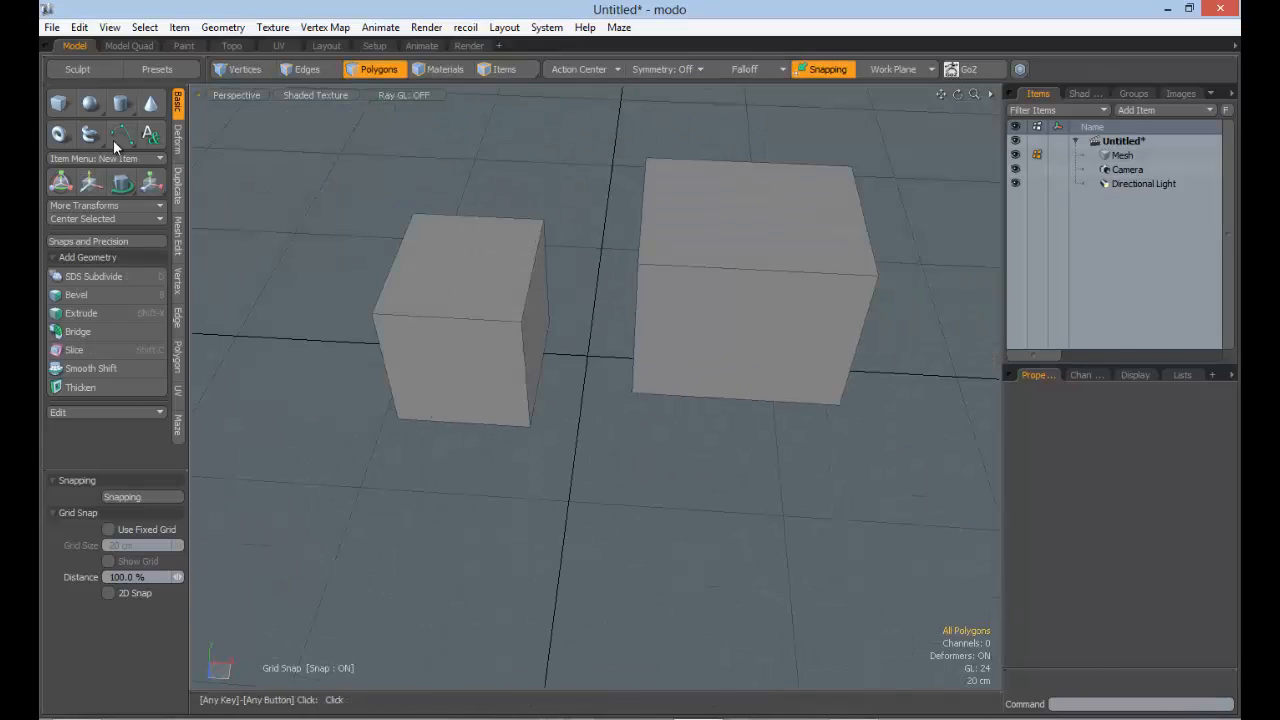
left_click(59, 103)
left_click_drag(703, 549, 672, 430, "alt+shift")
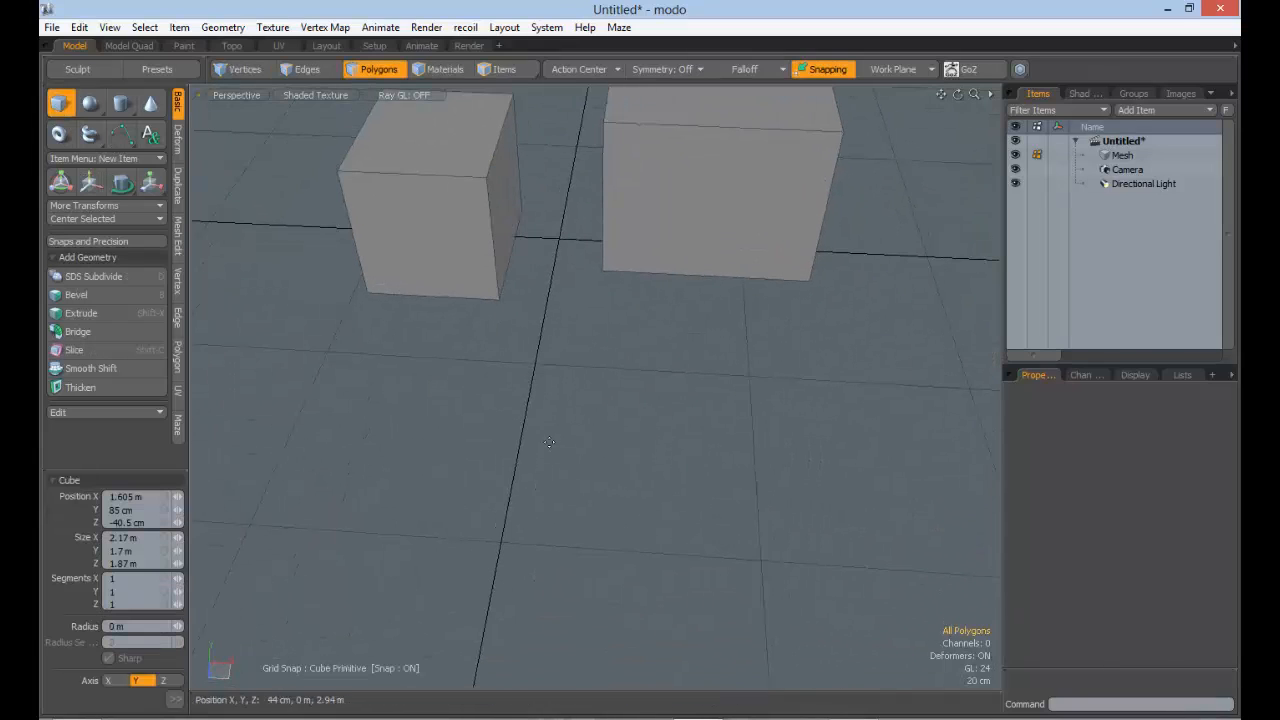
left_click(175, 699)
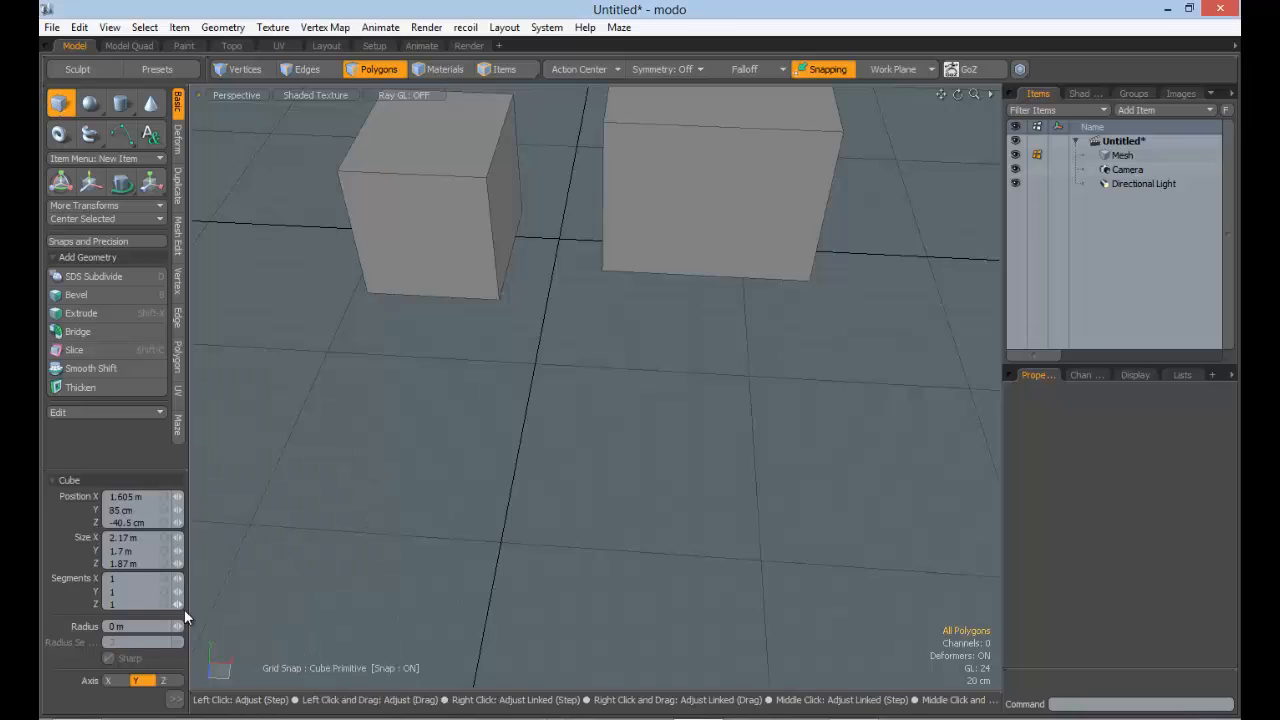
left_click(175, 699)
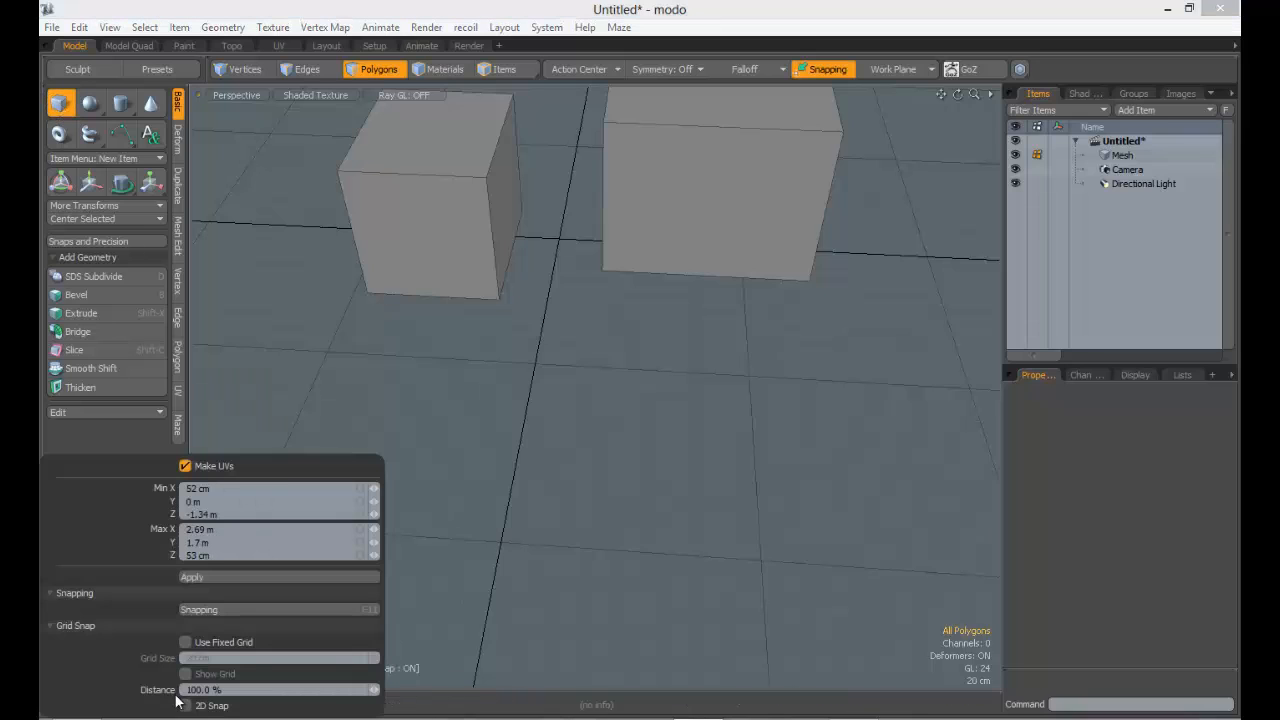
left_click(205, 607)
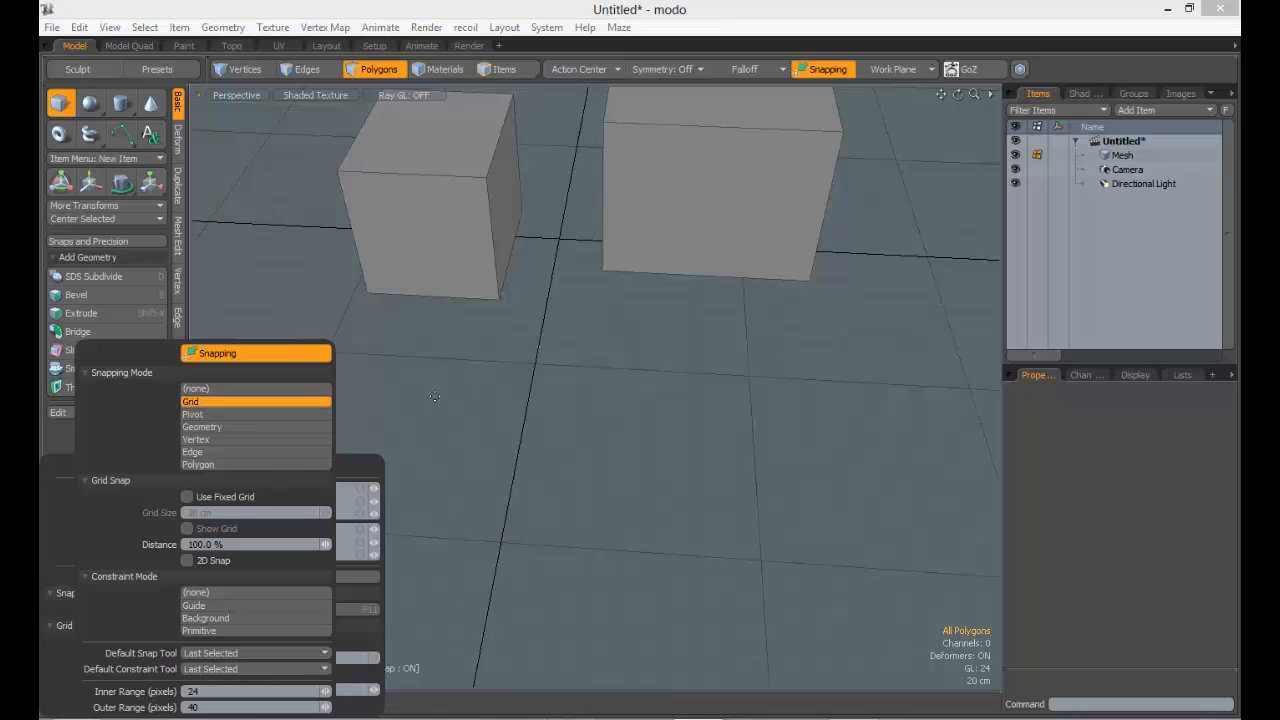
left_click_drag(442, 392, 637, 488)
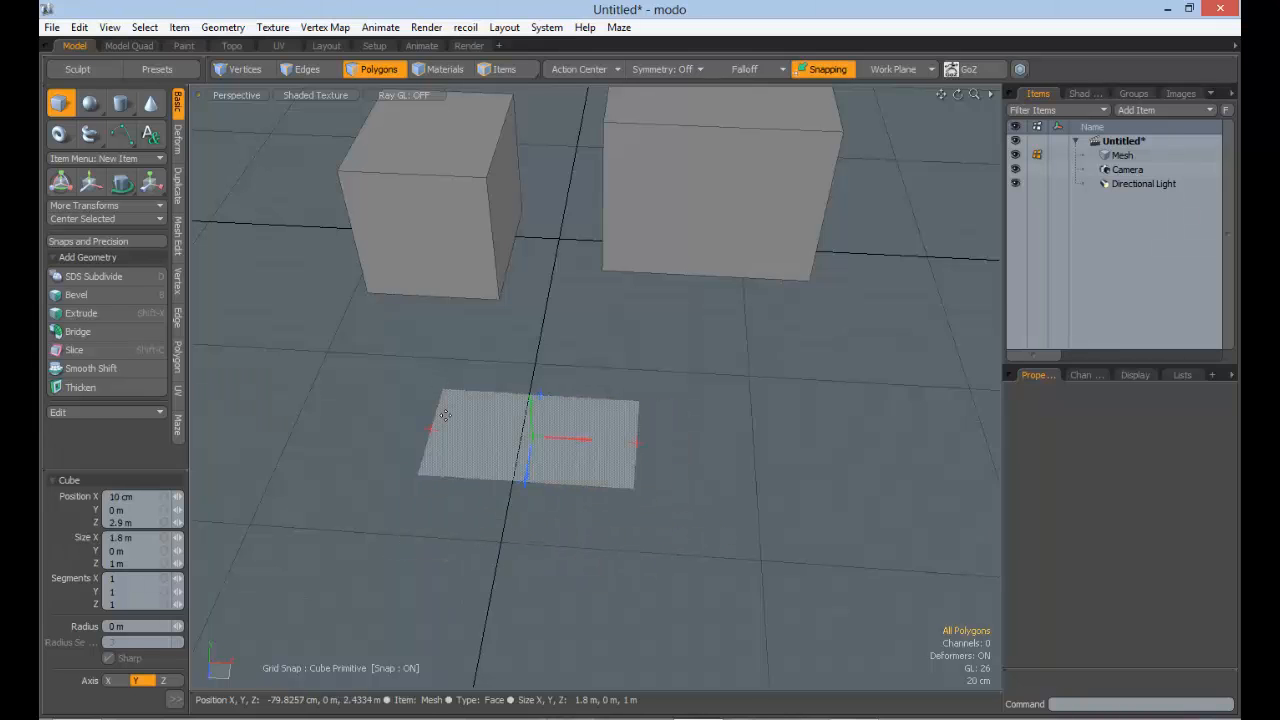
Pull the flat base up into a slab 20 cm high
left_click_drag(445, 415, 714, 441, "ctrl+alt")
left_click_drag(651, 517, 699, 461, "alt")
left_click_drag(601, 457, 472, 367, "alt")
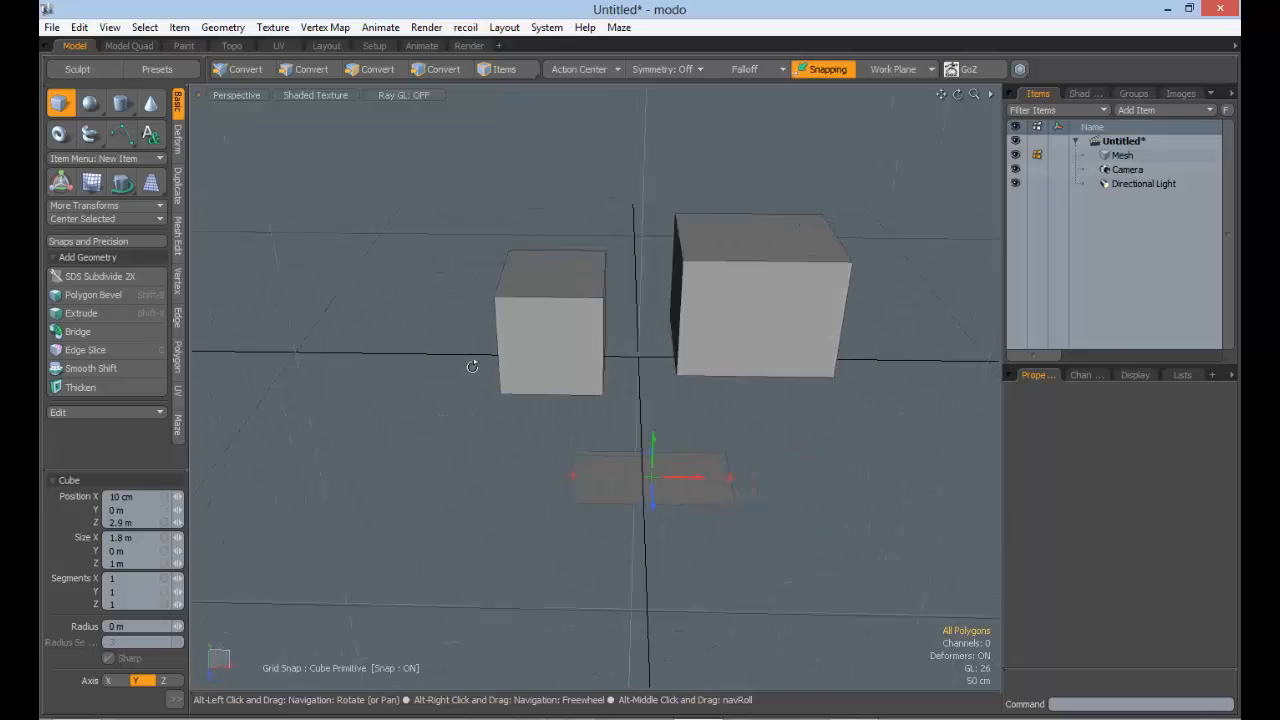
left_click_drag(669, 500, 722, 399, "alt")
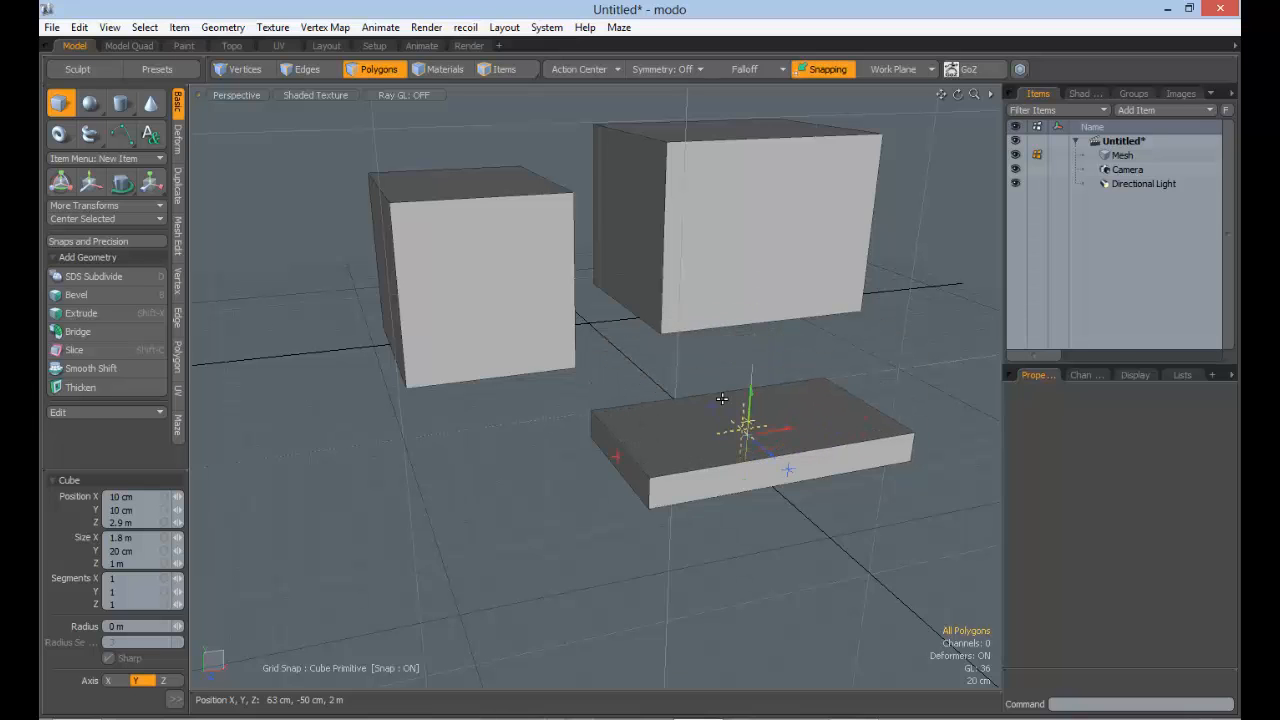
Resize the slab along X in grid increments using its side handle and finish the cube primitive
left_click_drag(646, 487, 625, 461, "alt")
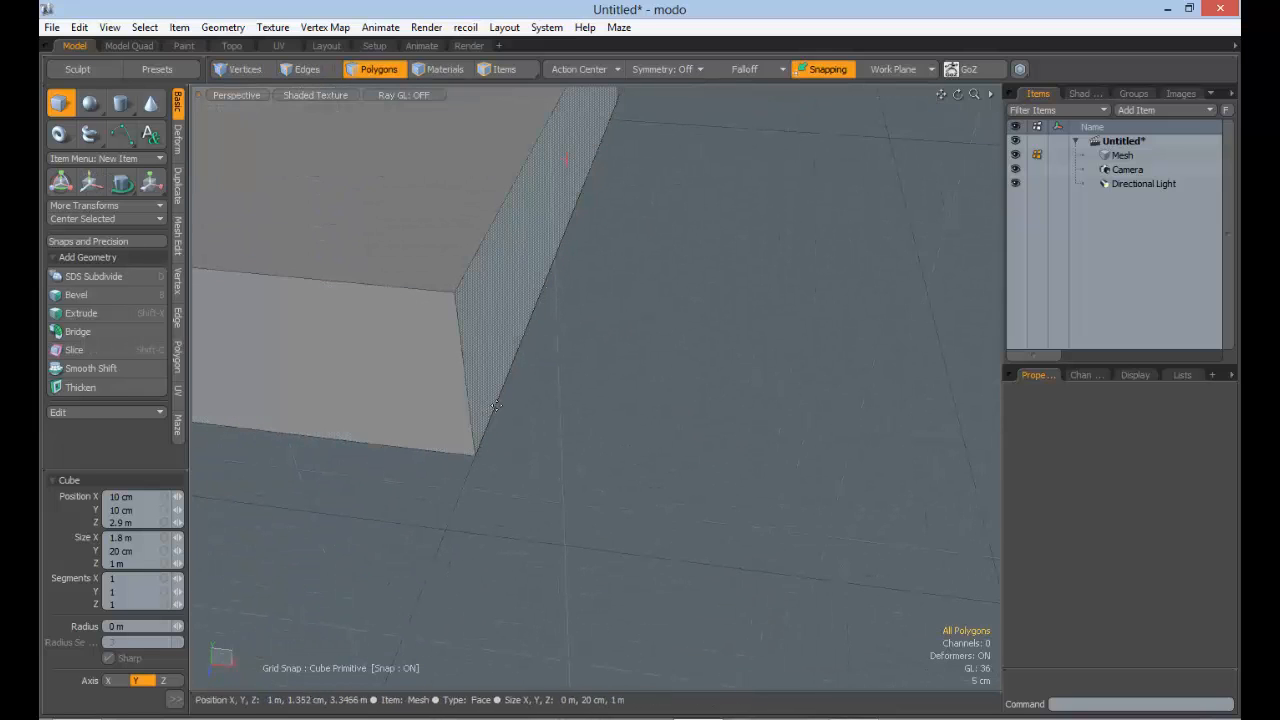
left_click_drag(570, 166, 724, 190)
left_click_drag(652, 203, 491, 240)
left_click_drag(680, 230, 610, 376, "alt+shift")
key("space")
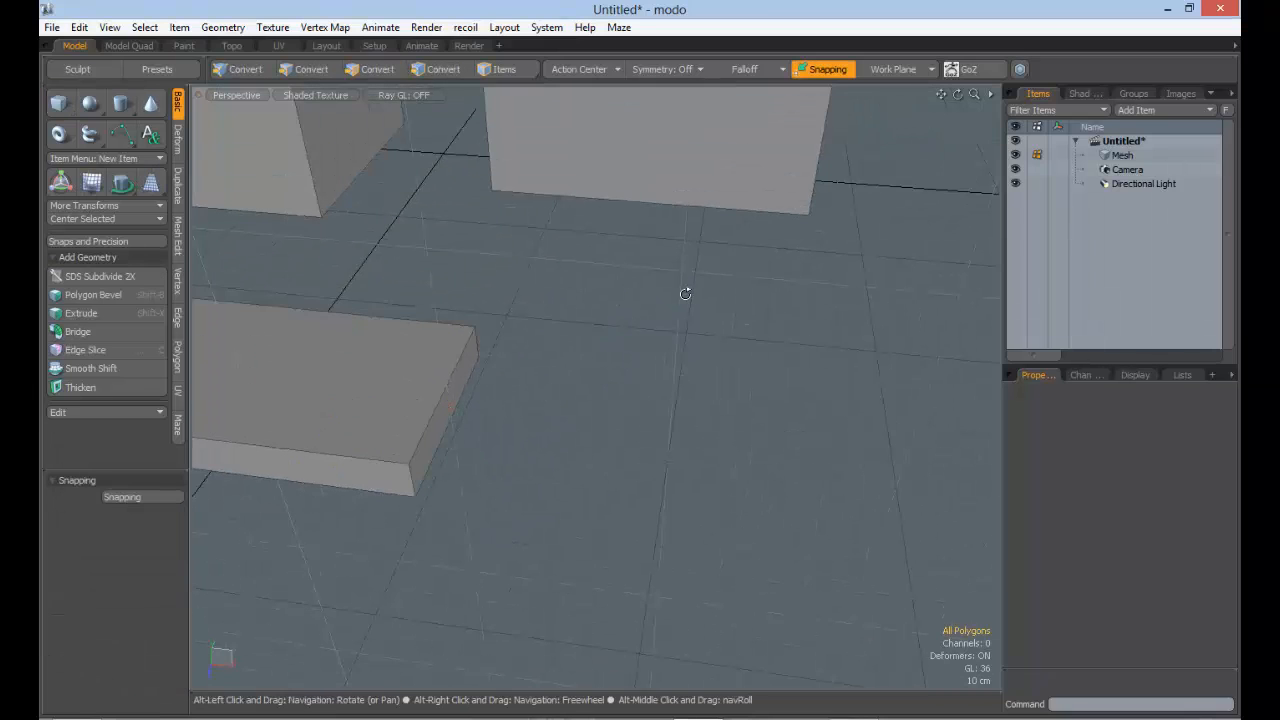
left_click_drag(686, 291, 401, 423, "alt")
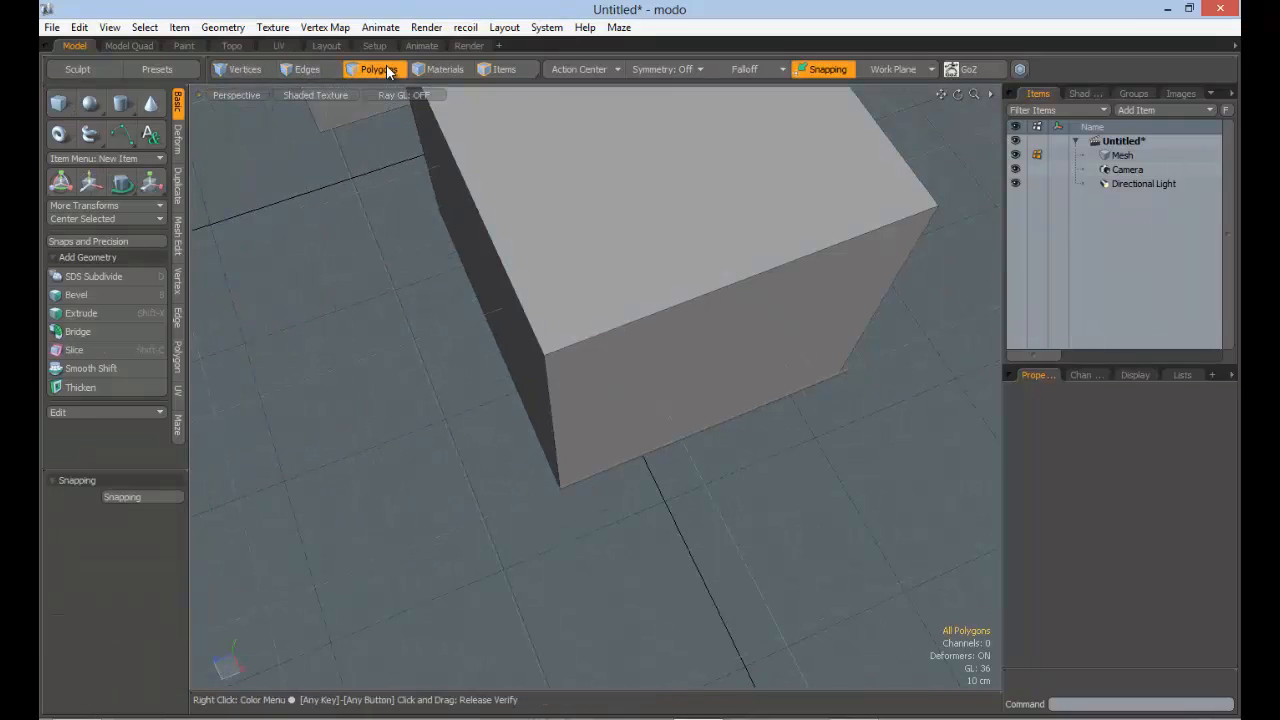
Select all polygons of the larger cube
left_click(629, 200)
left_click_drag(629, 200, 537, 289, "ctrl+alt")
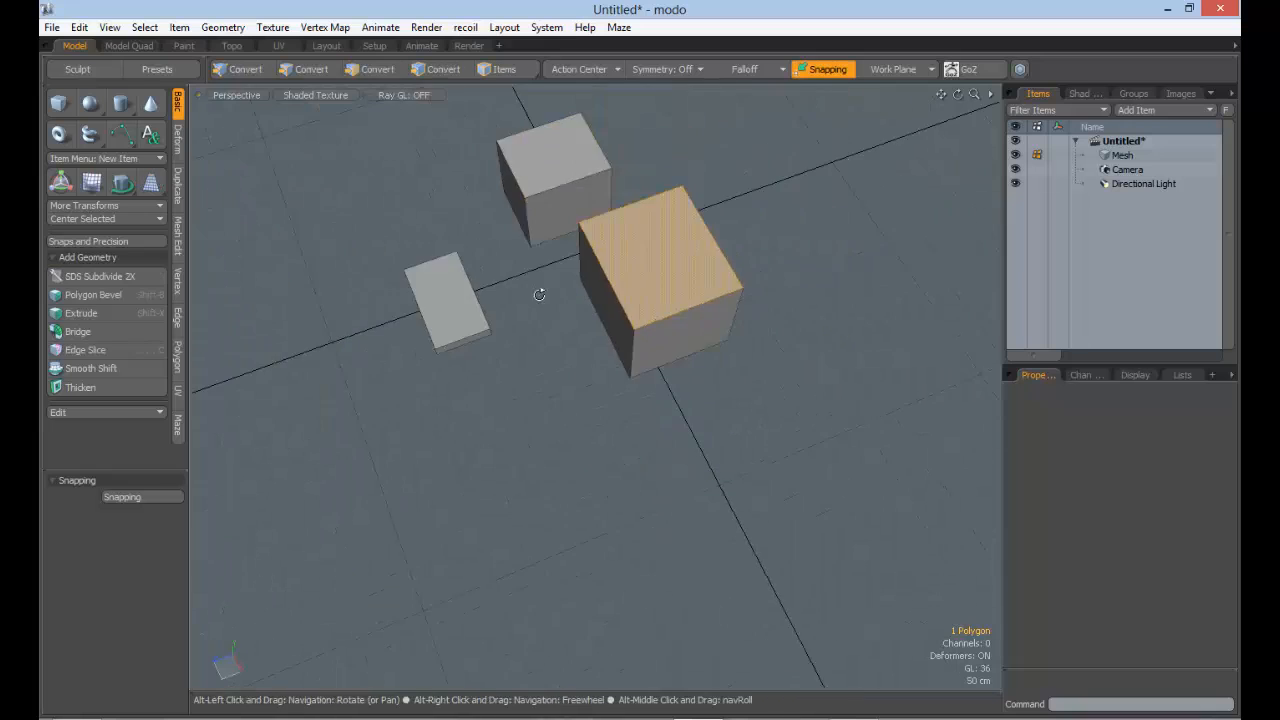
double_click(688, 283)
left_click_drag(688, 283, 790, 355, "ctrl+alt")
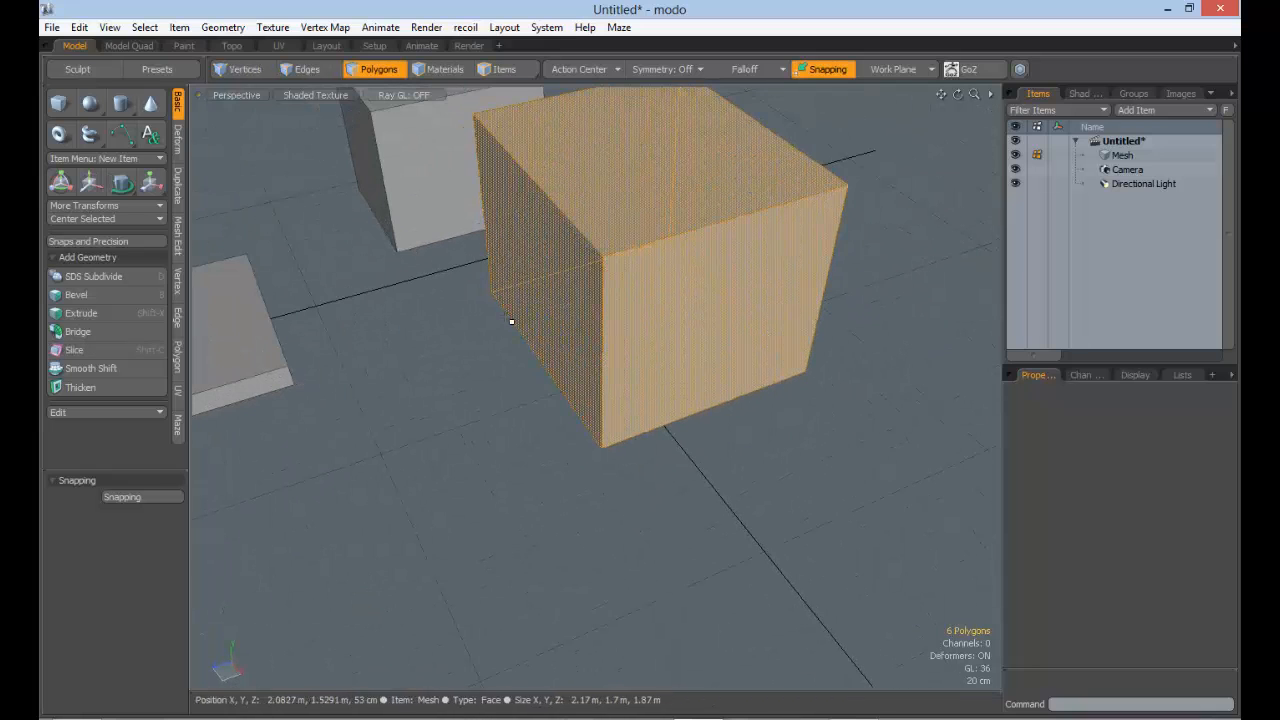
Set the snapping mode to Grid, move the selected cube 20.5 cm along Z, and clear the selection
key("w")
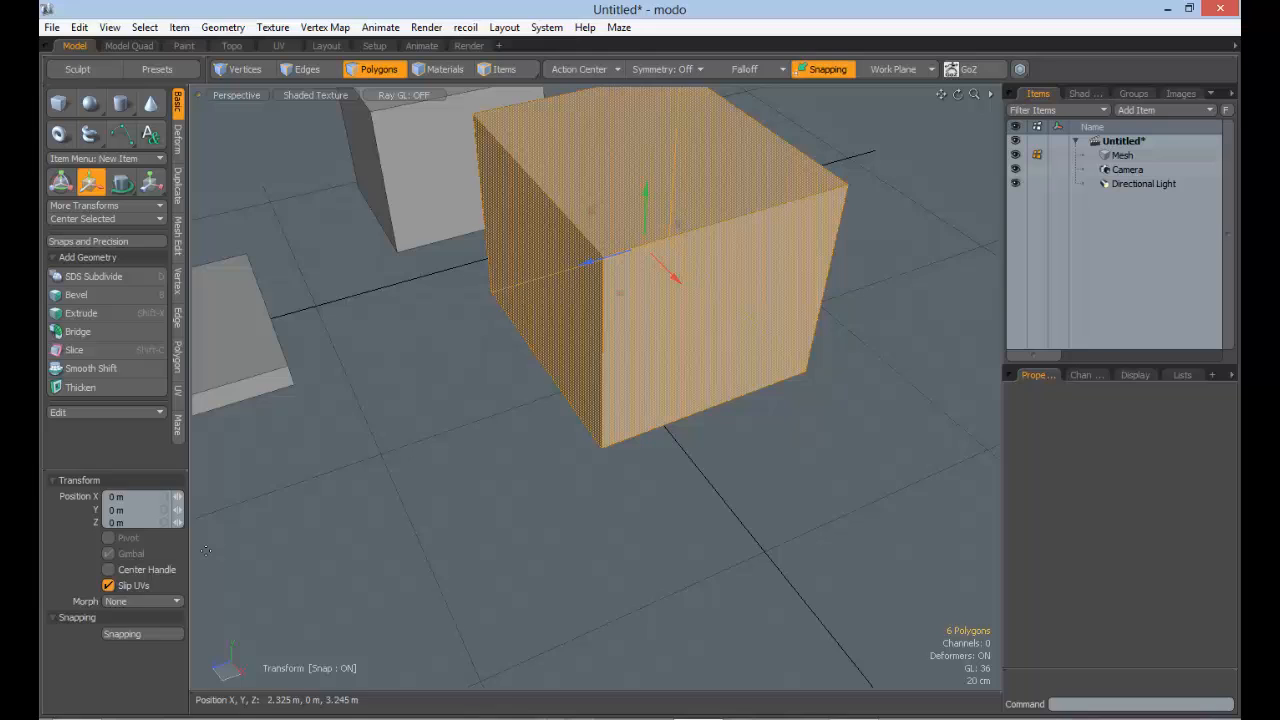
left_click(122, 634)
left_click(166, 499)
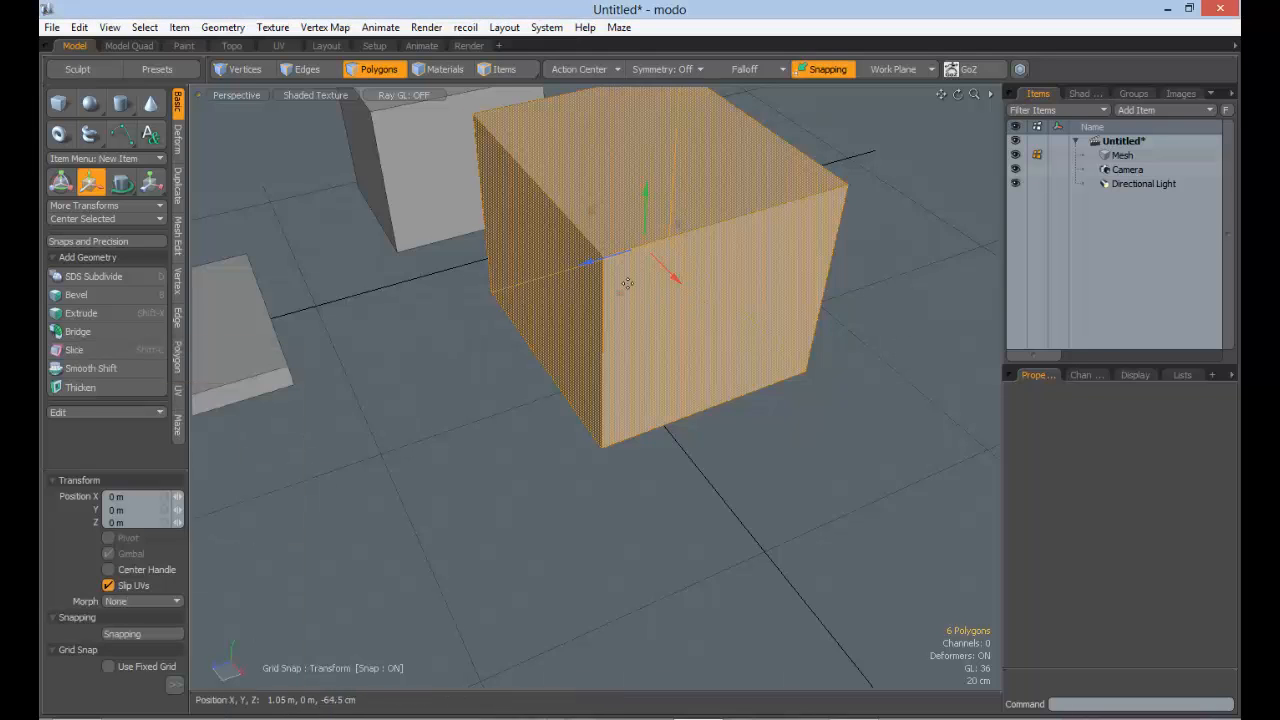
mouse_move(607, 262)
left_mouse_down()
mouse_move(498, 281)
mouse_move(610, 263)
left_mouse_up()
left_click_drag(551, 531, 702, 489, "ctrl+alt")
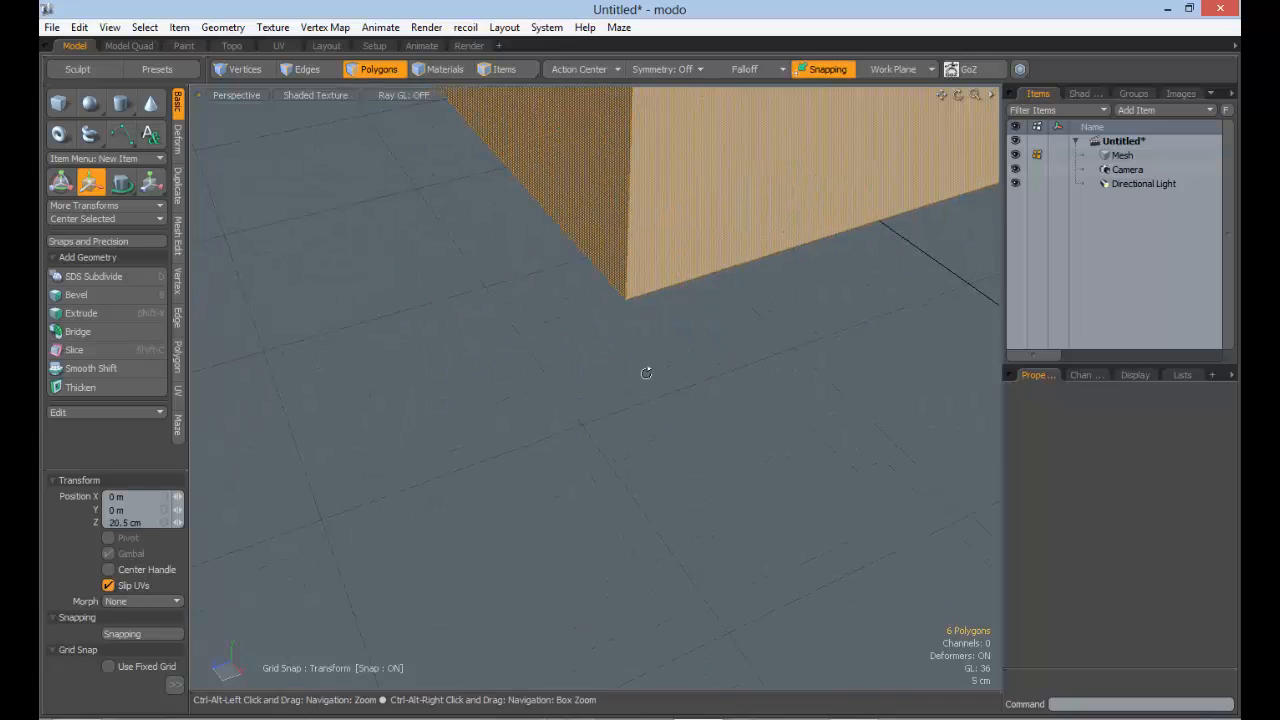
left_click_drag(646, 371, 560, 345, "alt")
left_click_drag(579, 288, 517, 348, "ctrl+alt")
key("shift+a")
left_click_drag(618, 368, 751, 476, "alt")
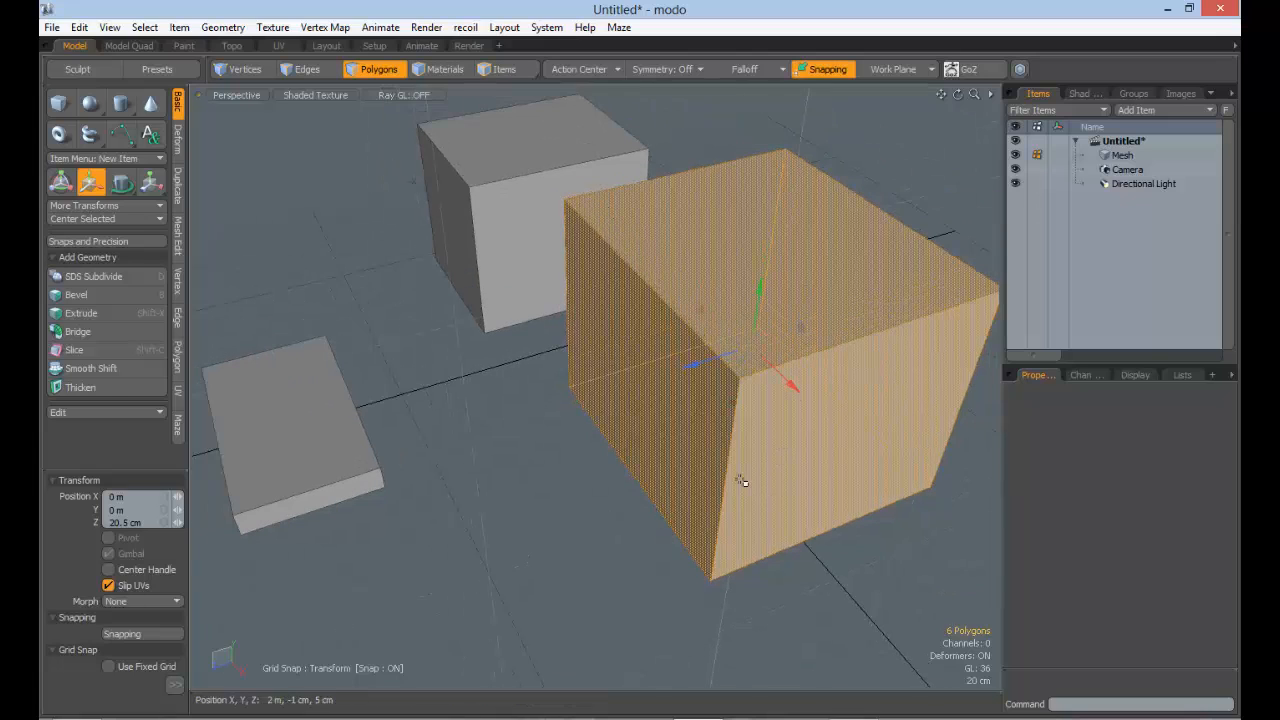
key("Escape")
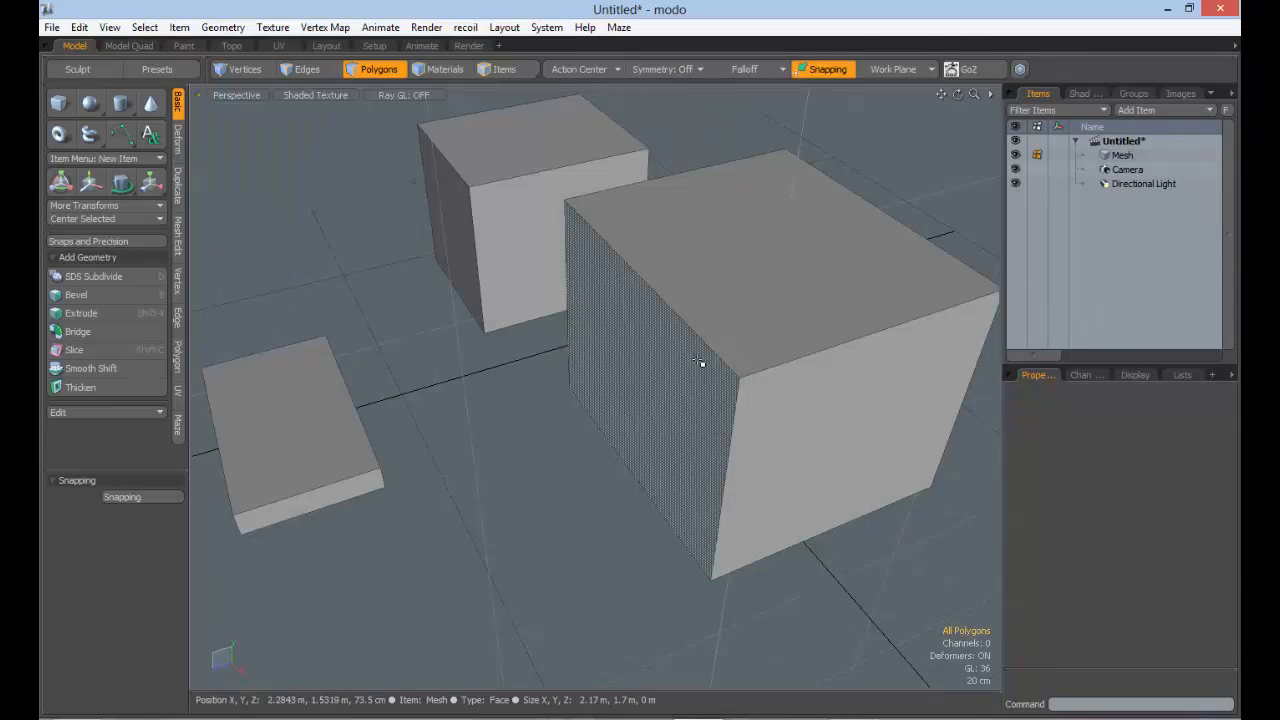
Reselect the entire larger cube as connected polygons and activate the Move tool on it
key("w")
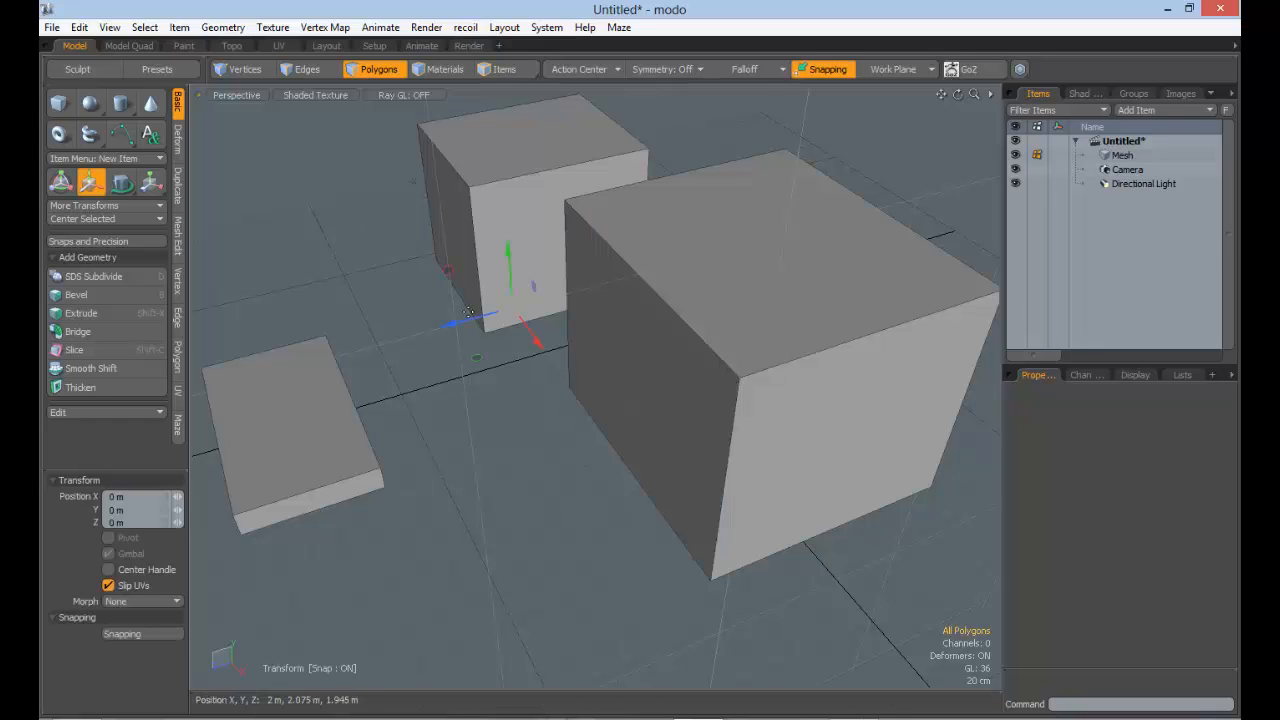
left_click(746, 307)
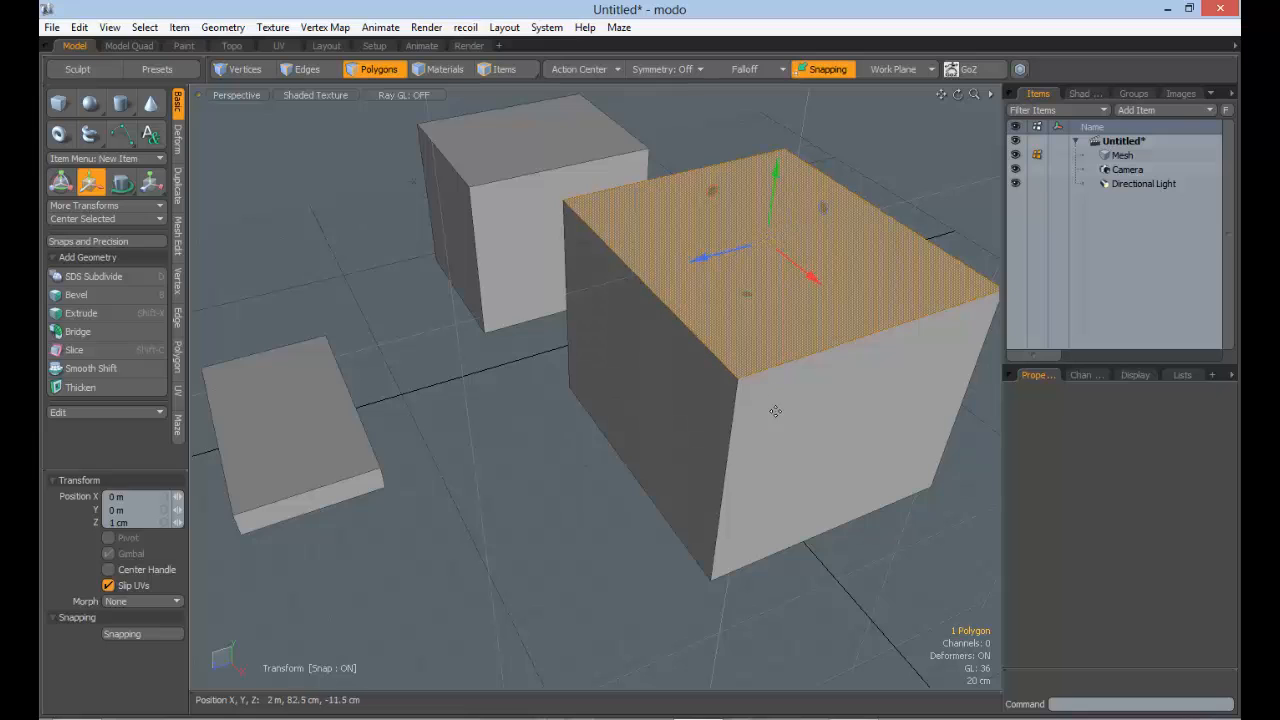
key("space")
double_click(762, 342)
key("w")
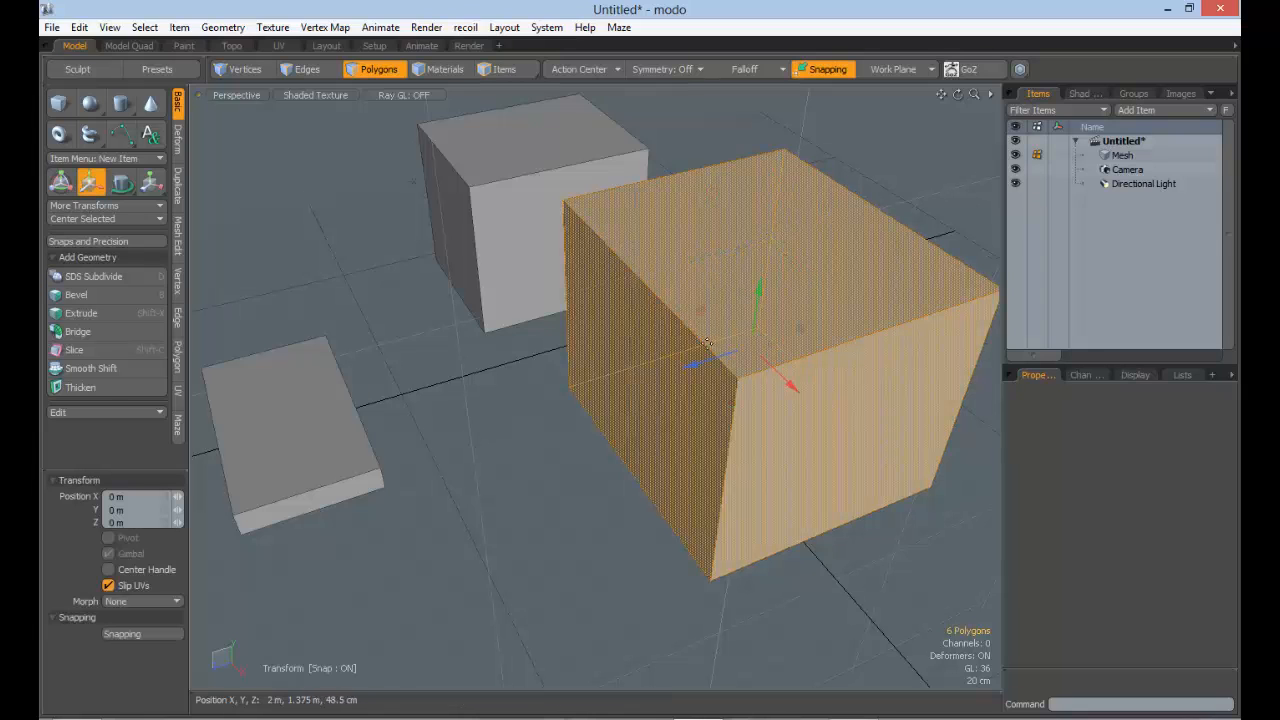
Try moving the cube along Z with no snapping mode chosen, undoing each move
left_click_drag(686, 367, 666, 373)
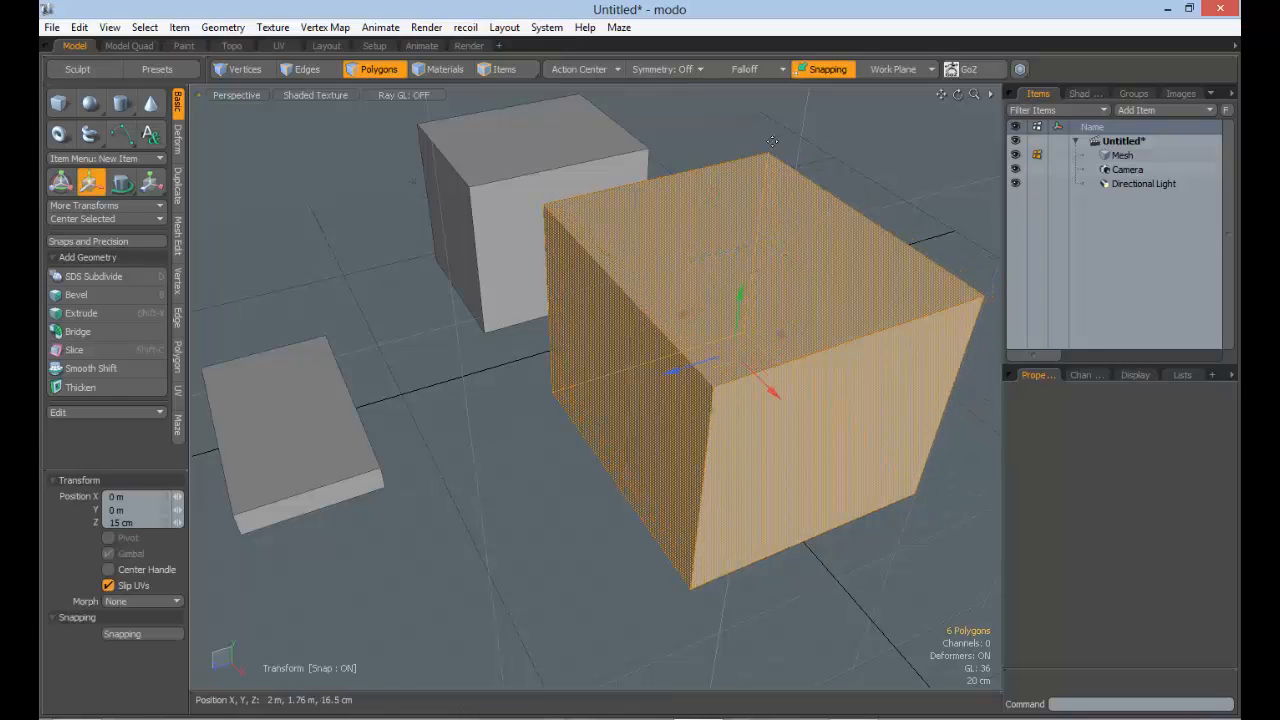
key("ctrl+z")
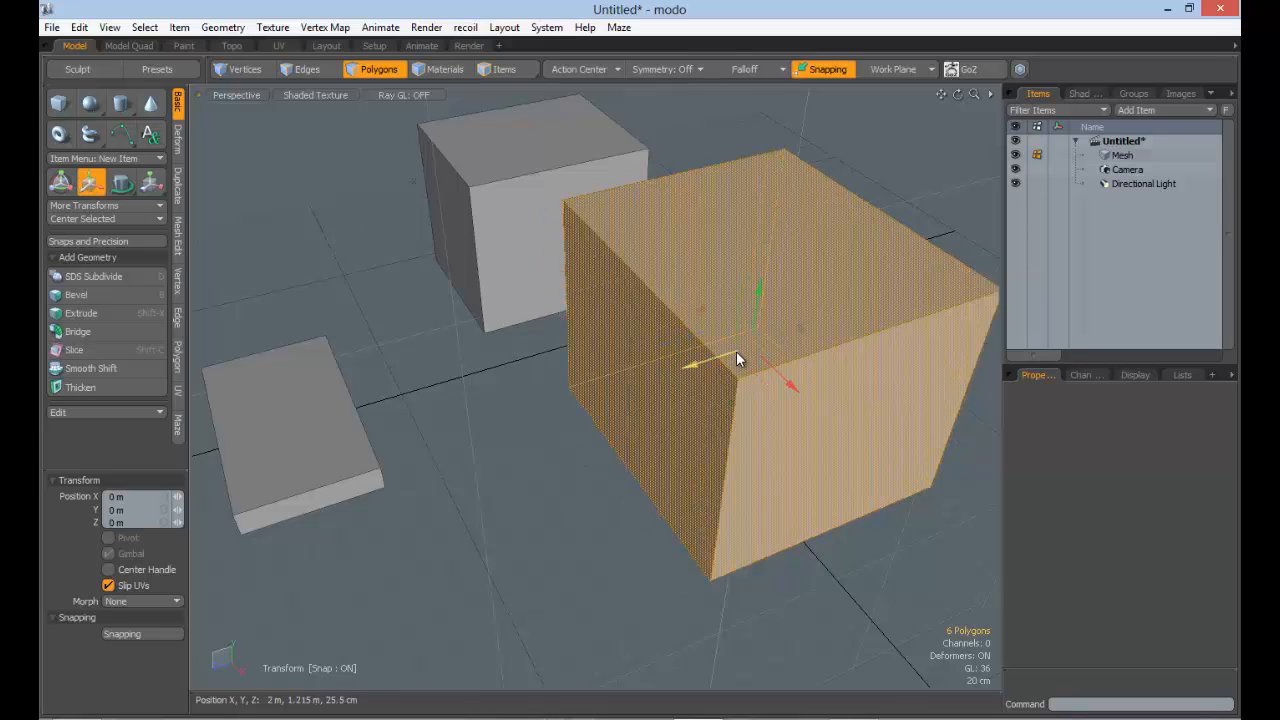
left_click_drag(737, 355, 721, 360)
key("ctrl+z")
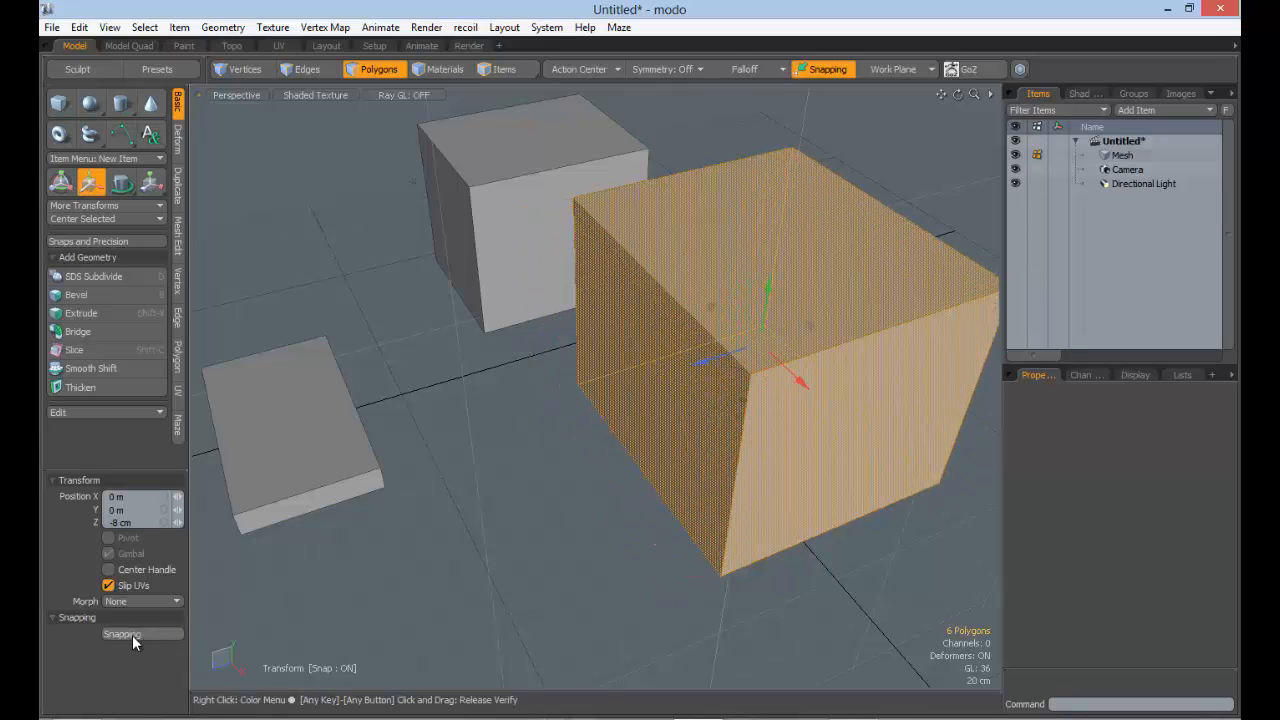
Set the snapping mode to Grid and move the cube back and forth along Z to an offset of -12.5 cm
left_click(140, 634)
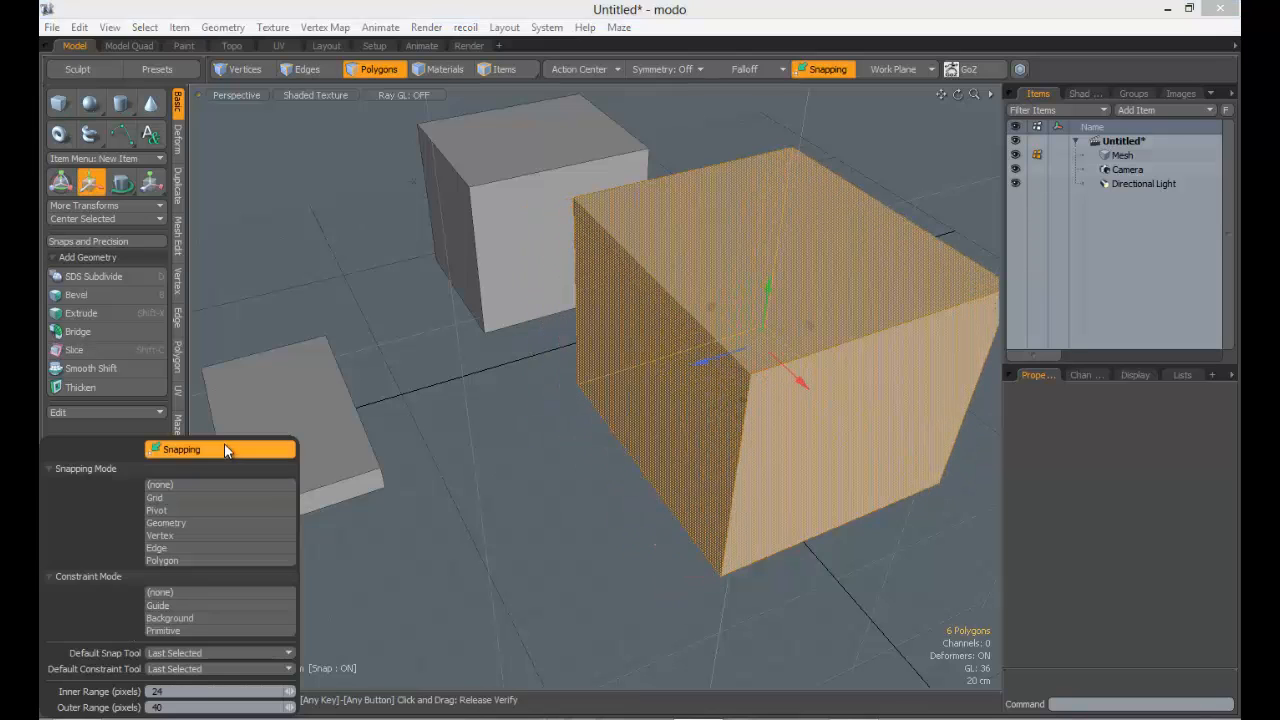
left_click(170, 499)
left_click_drag(715, 368, 651, 376)
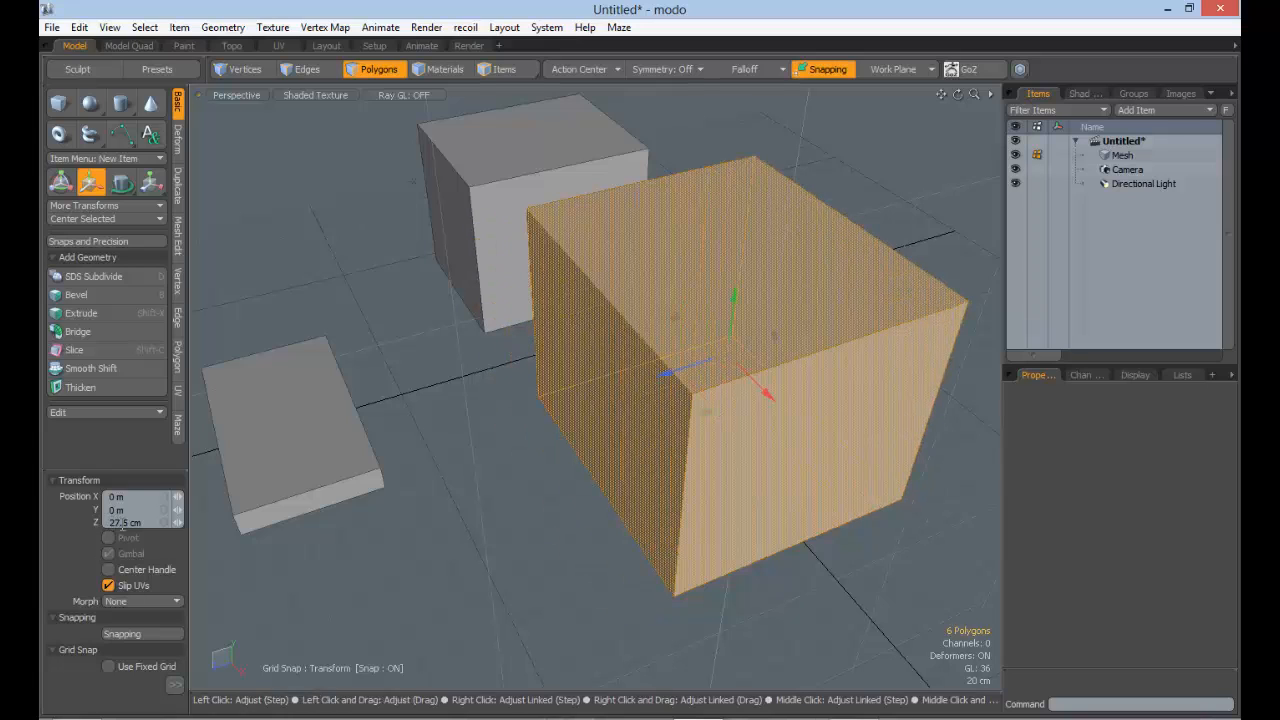
left_click_drag(685, 372, 775, 338)
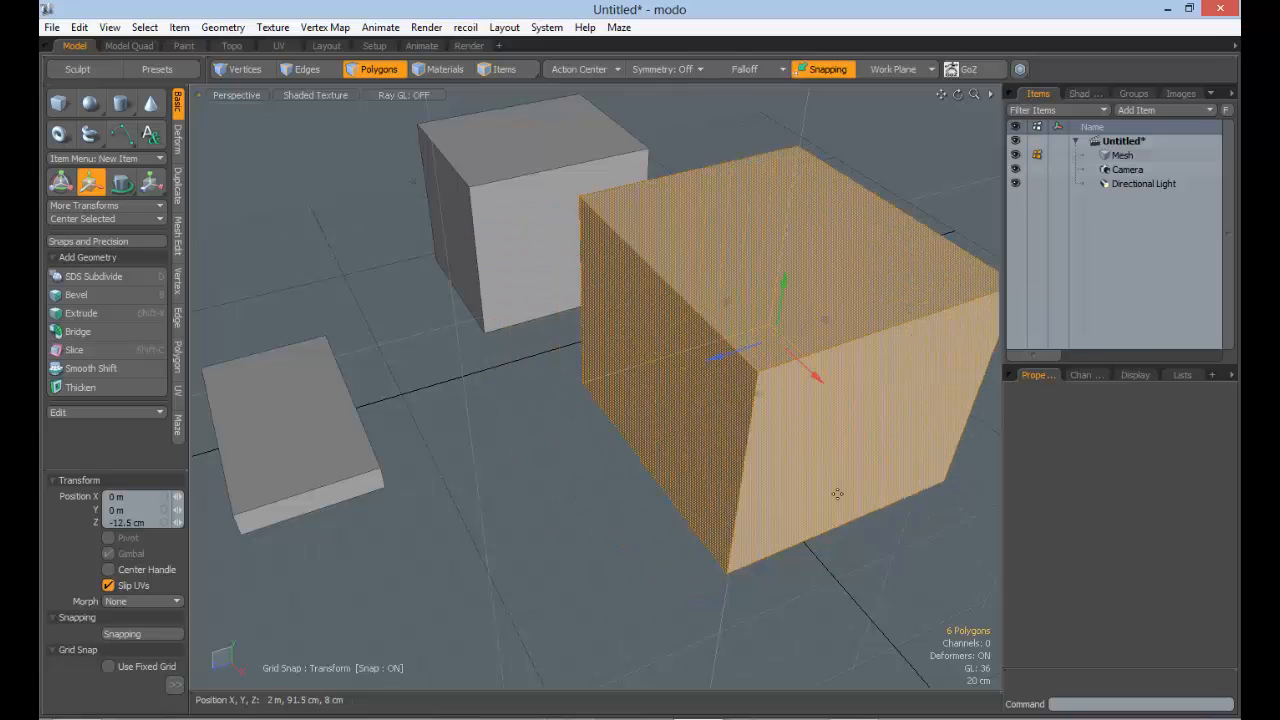
Slide the cube farther along Z in grid increments to an offset of -72.5 cm
scroll(686, 522, "down", 4)
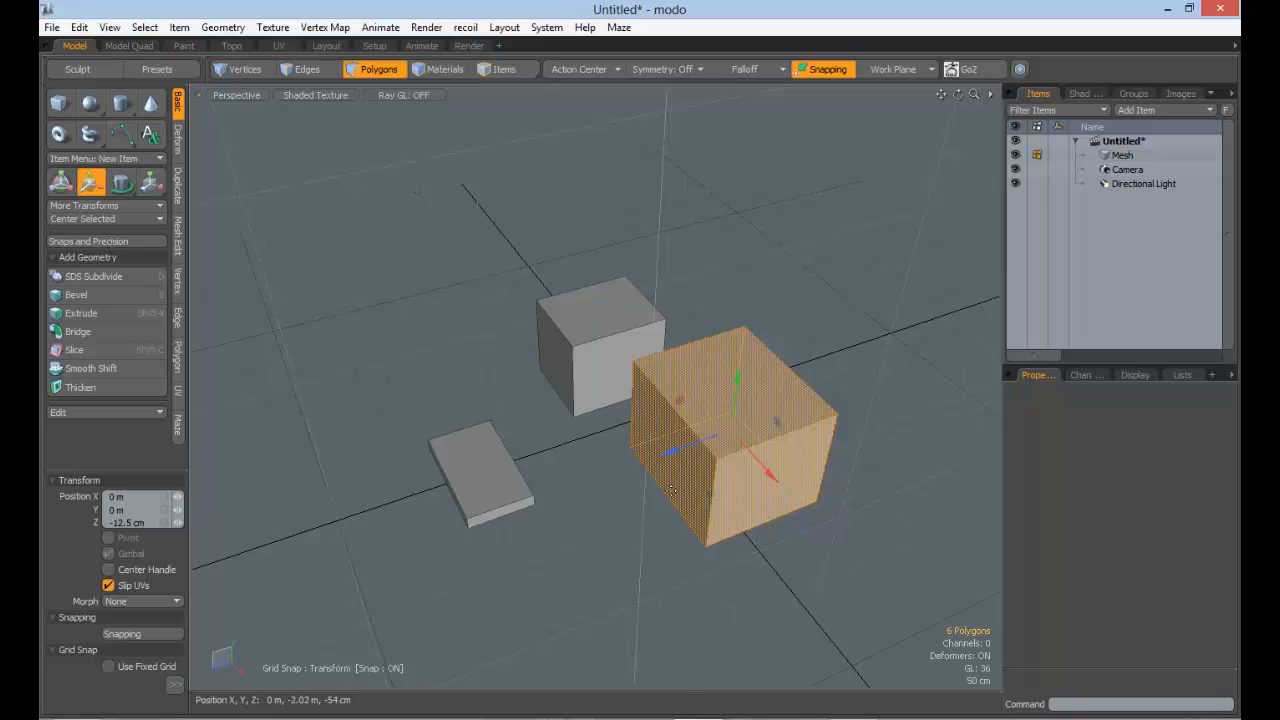
scroll(670, 489, "up", 4)
scroll(670, 489, "down", 6)
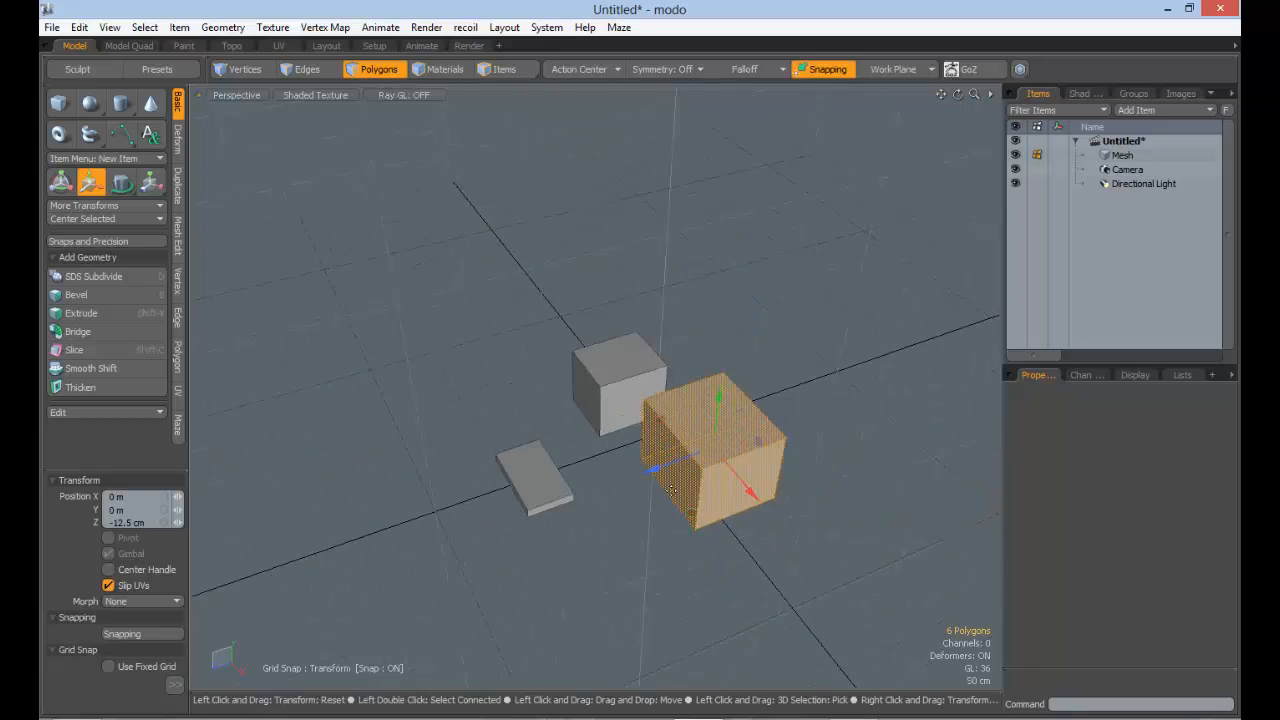
scroll(671, 489, "up", 4)
scroll(671, 489, "down", 3)
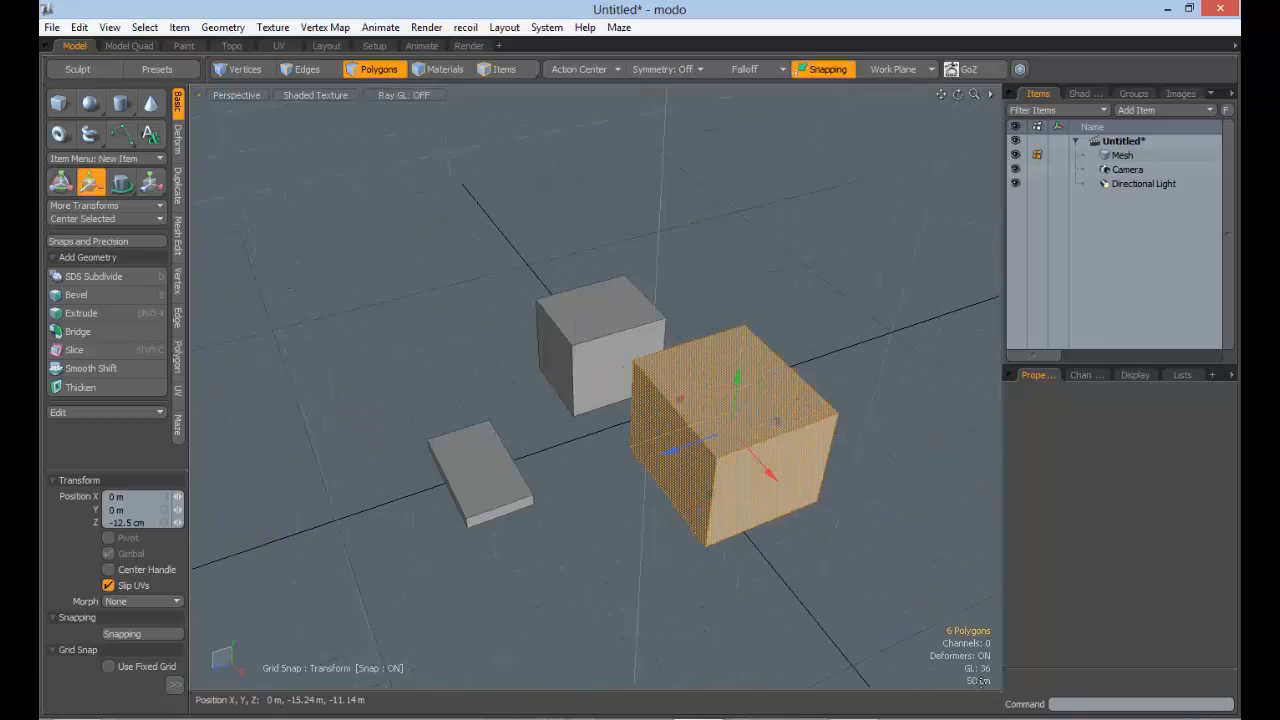
left_click_drag(714, 436, 803, 422)
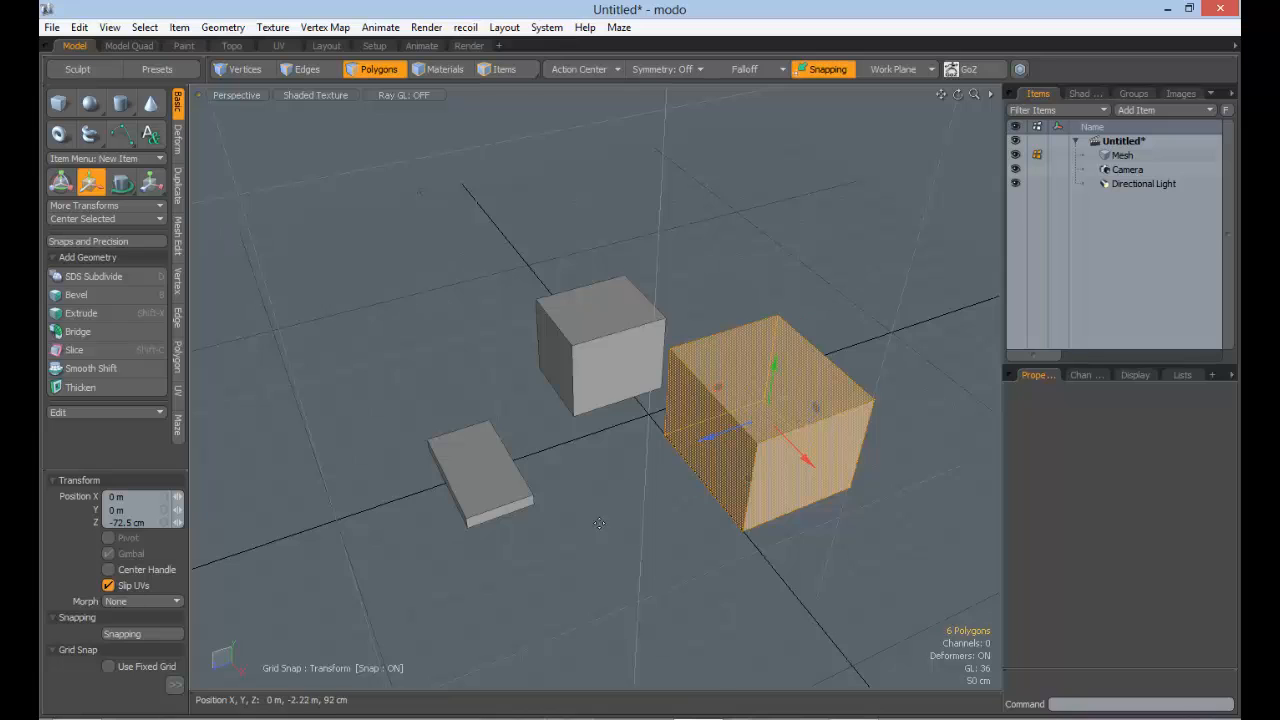
Examine the Grid Snap options and how the visible grid size depends on the zoom level
scroll(599, 523, "up", 5)
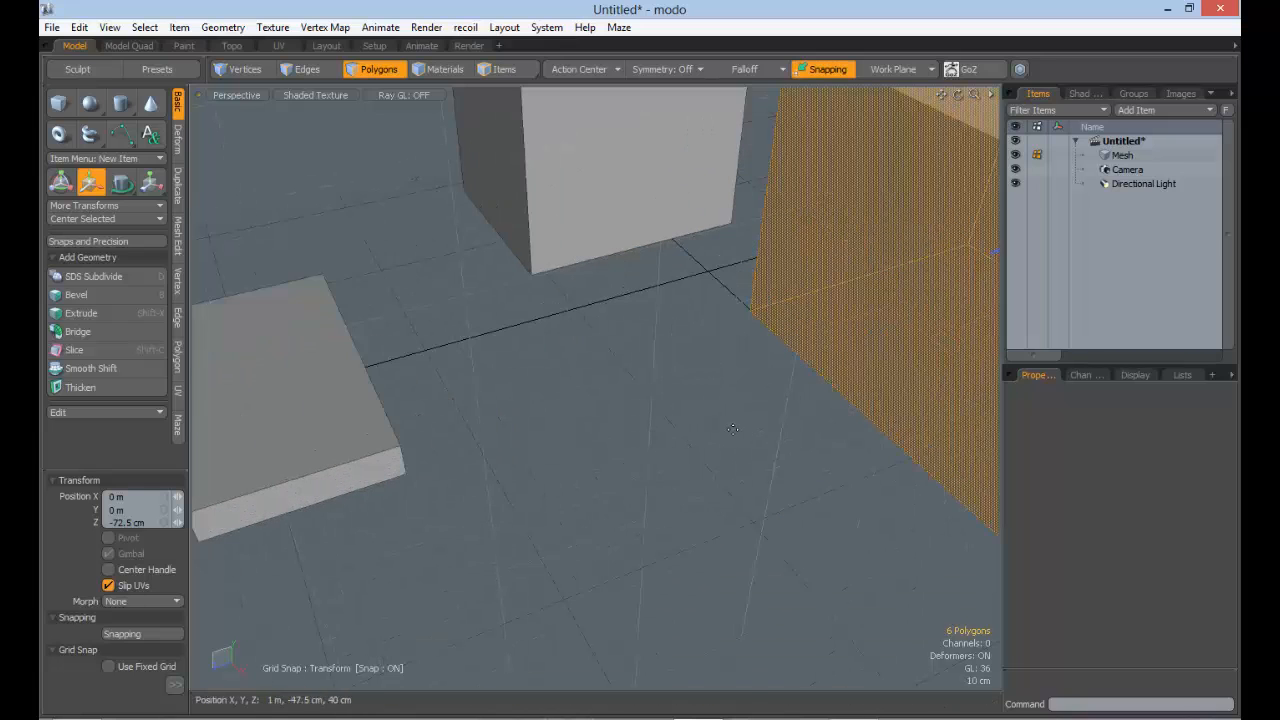
left_click_drag(733, 428, 637, 444, "alt")
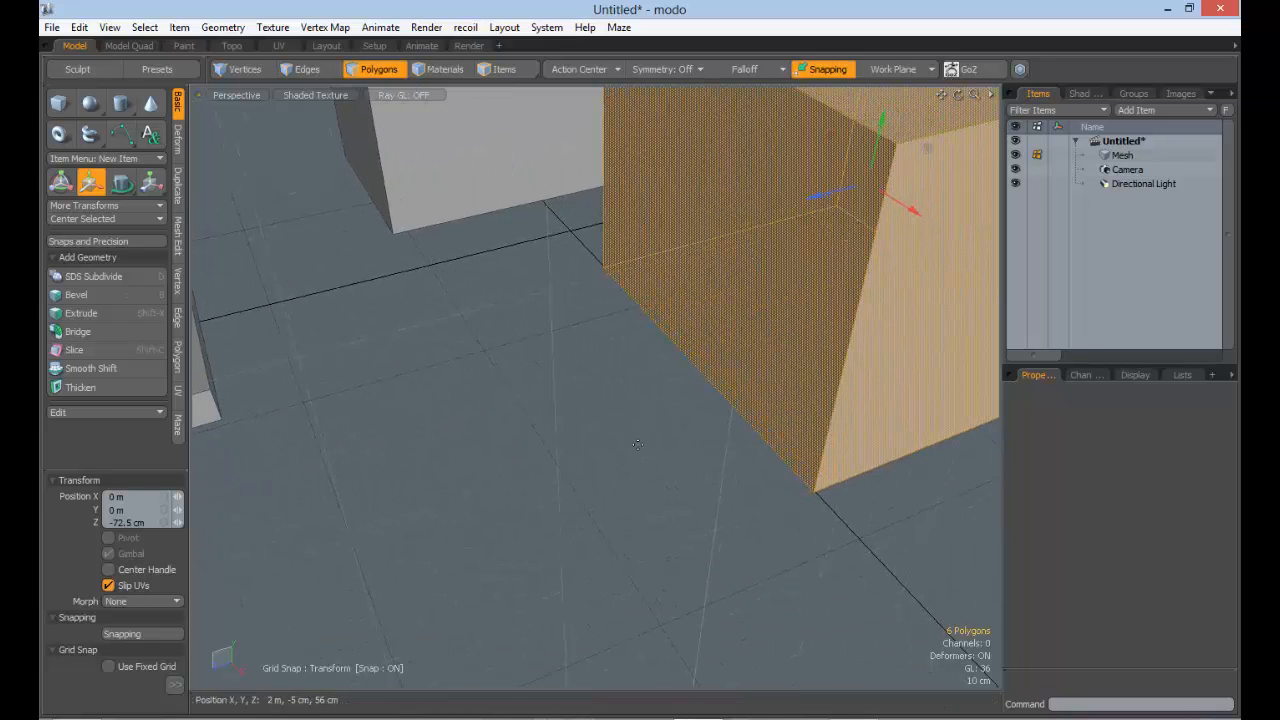
left_click(151, 632)
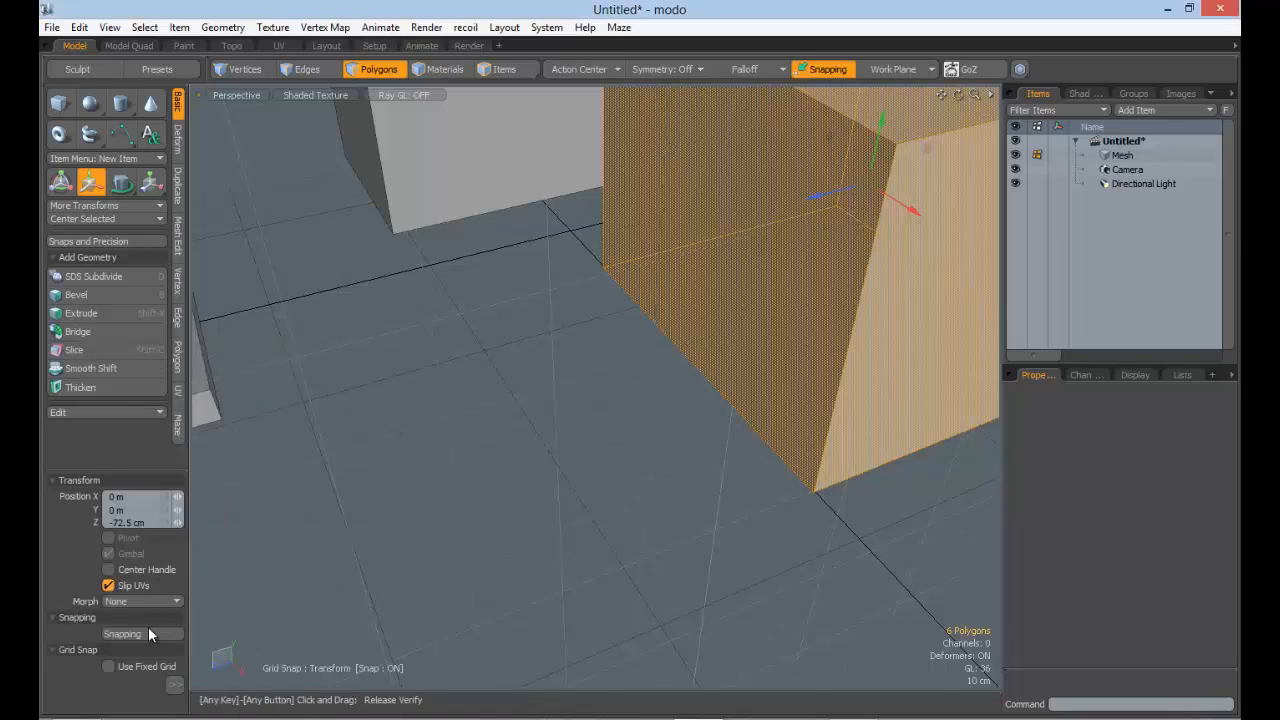
left_click(174, 686)
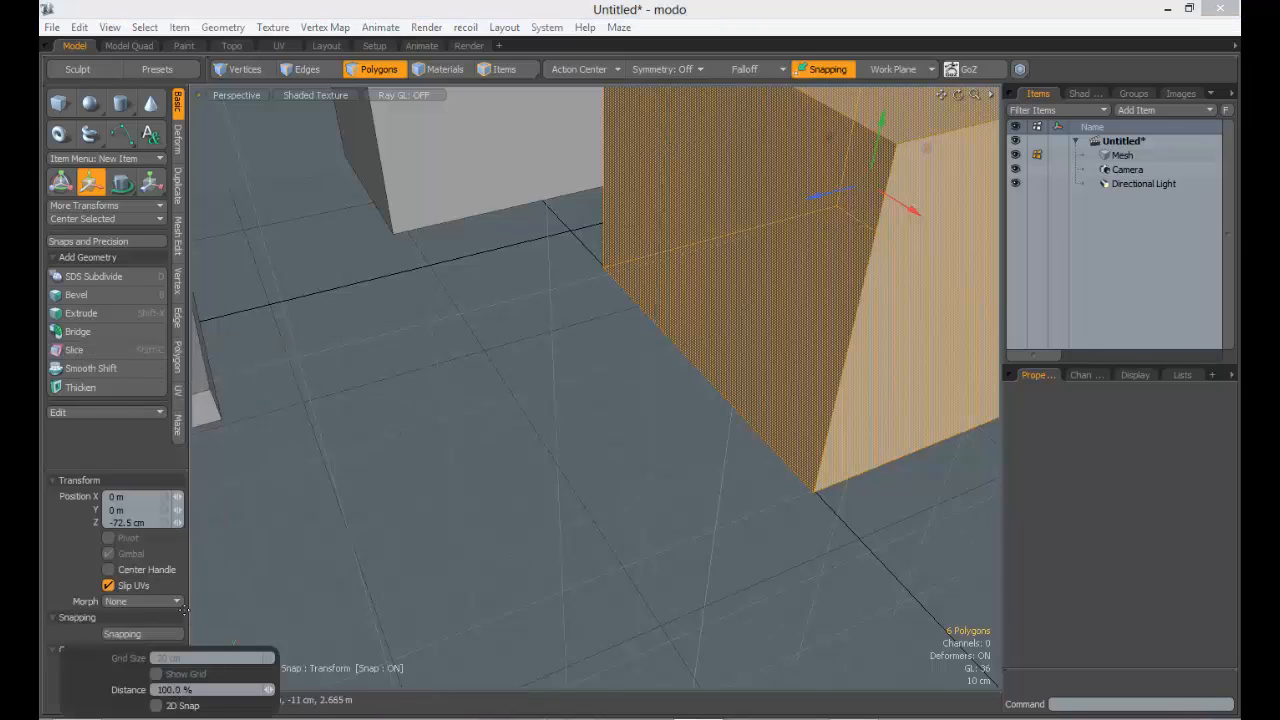
left_click(134, 636)
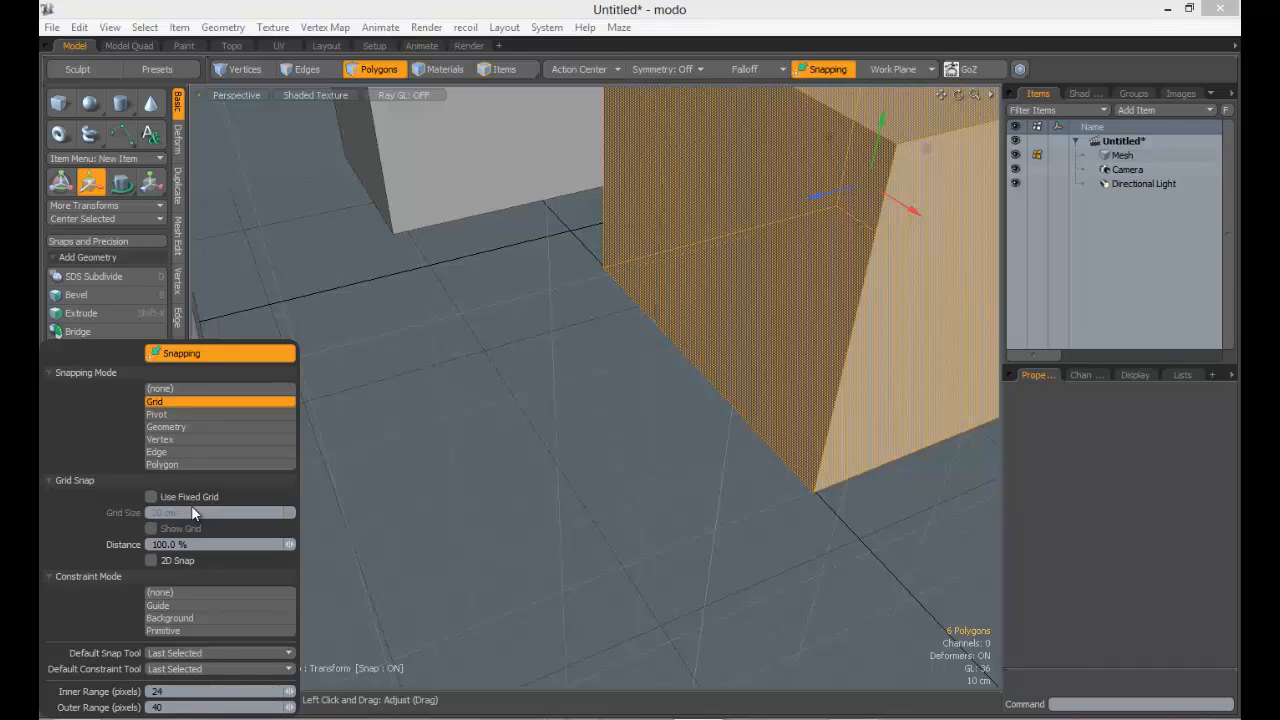
scroll(877, 597, "down", 2)
scroll(892, 632, "up", 3)
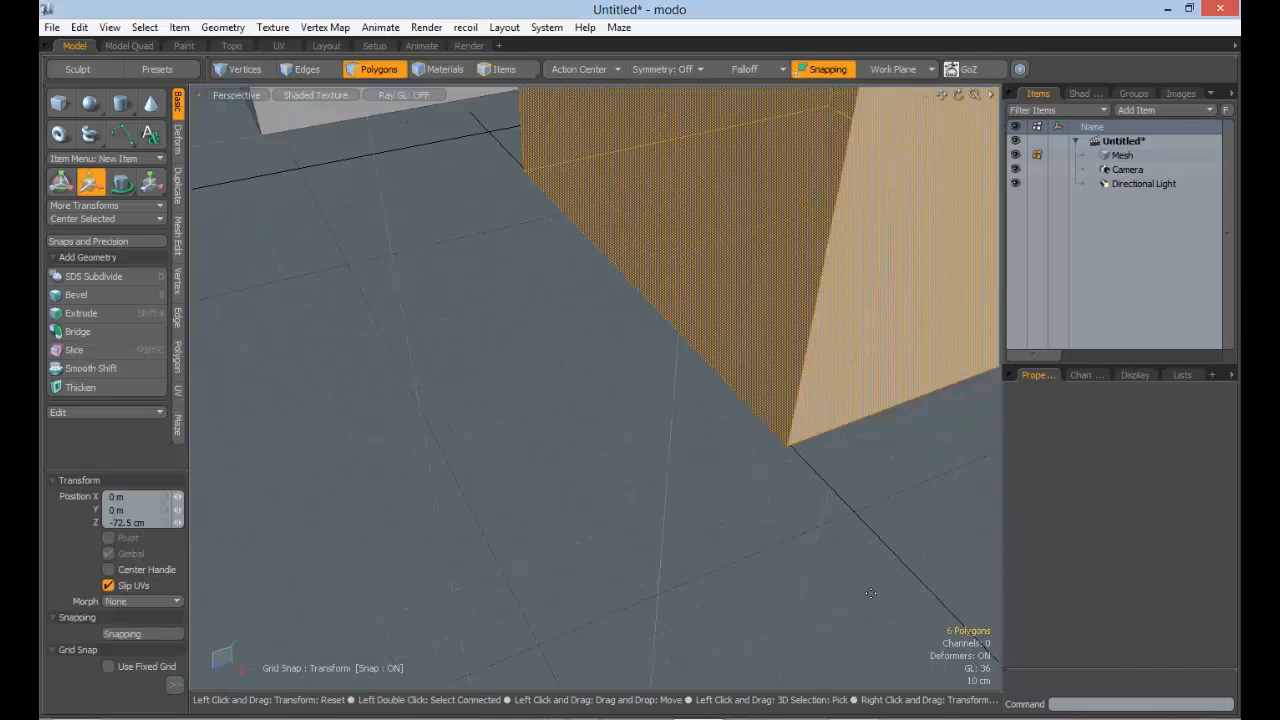
scroll(757, 473, "down", 1)
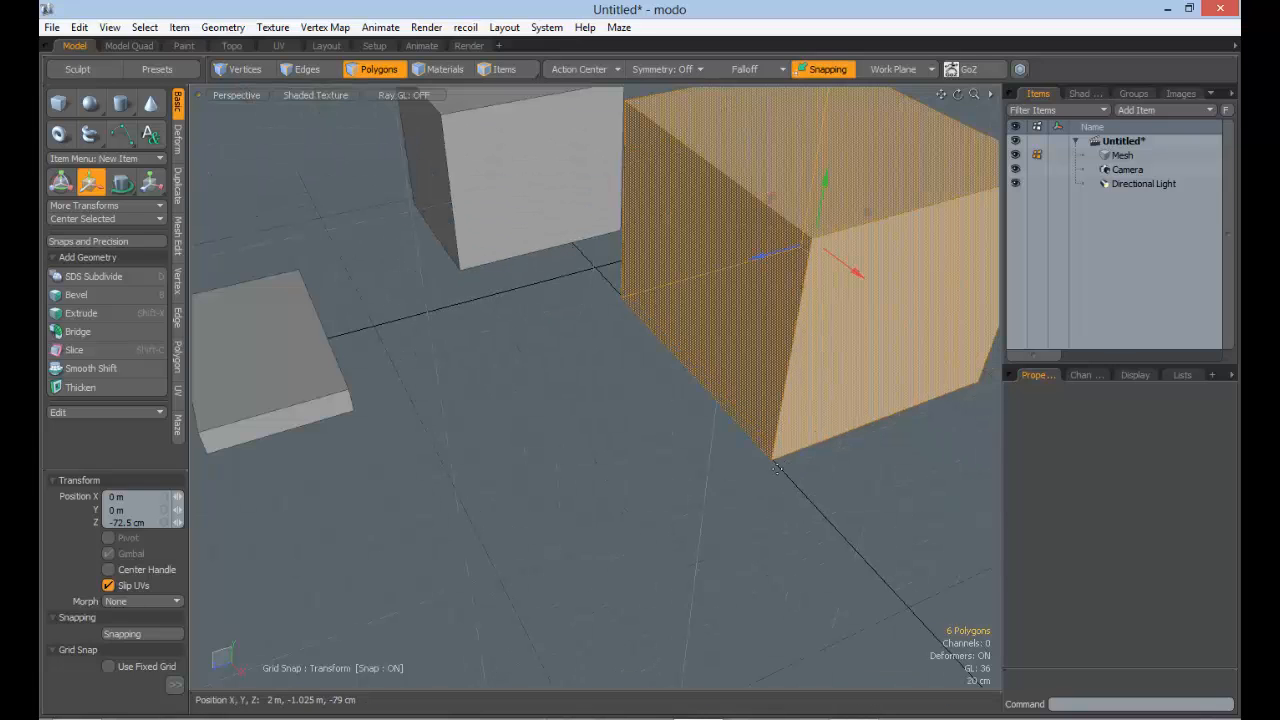
Enable Use Fixed Grid for grid snapping and try moving the selected cube with it
left_click(146, 631)
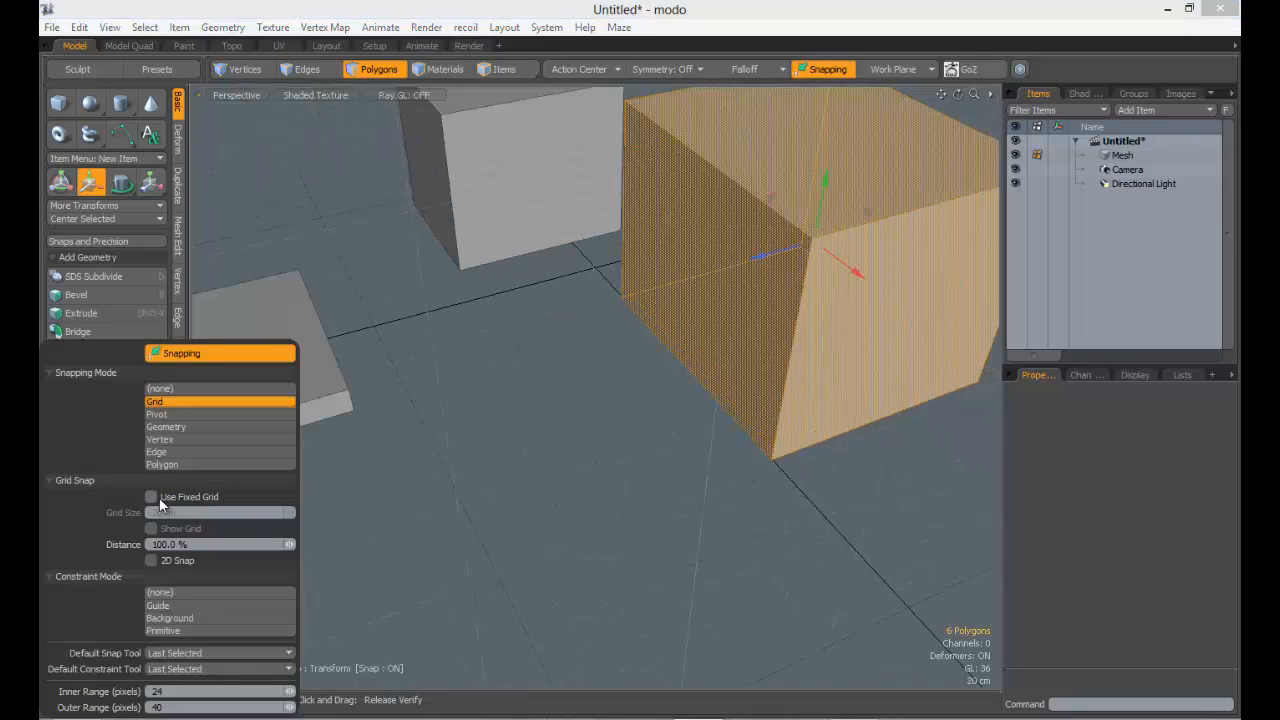
left_click(160, 495)
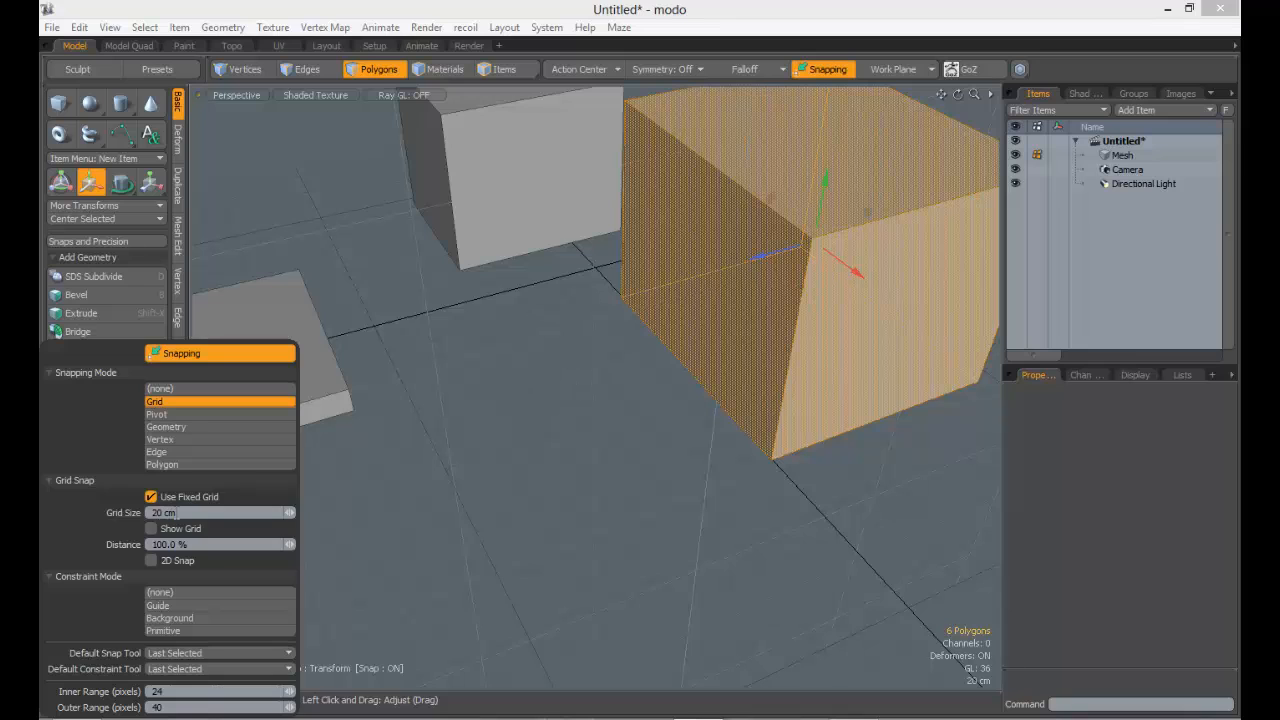
scroll(781, 290, "down", 2)
scroll(781, 290, "up", 2)
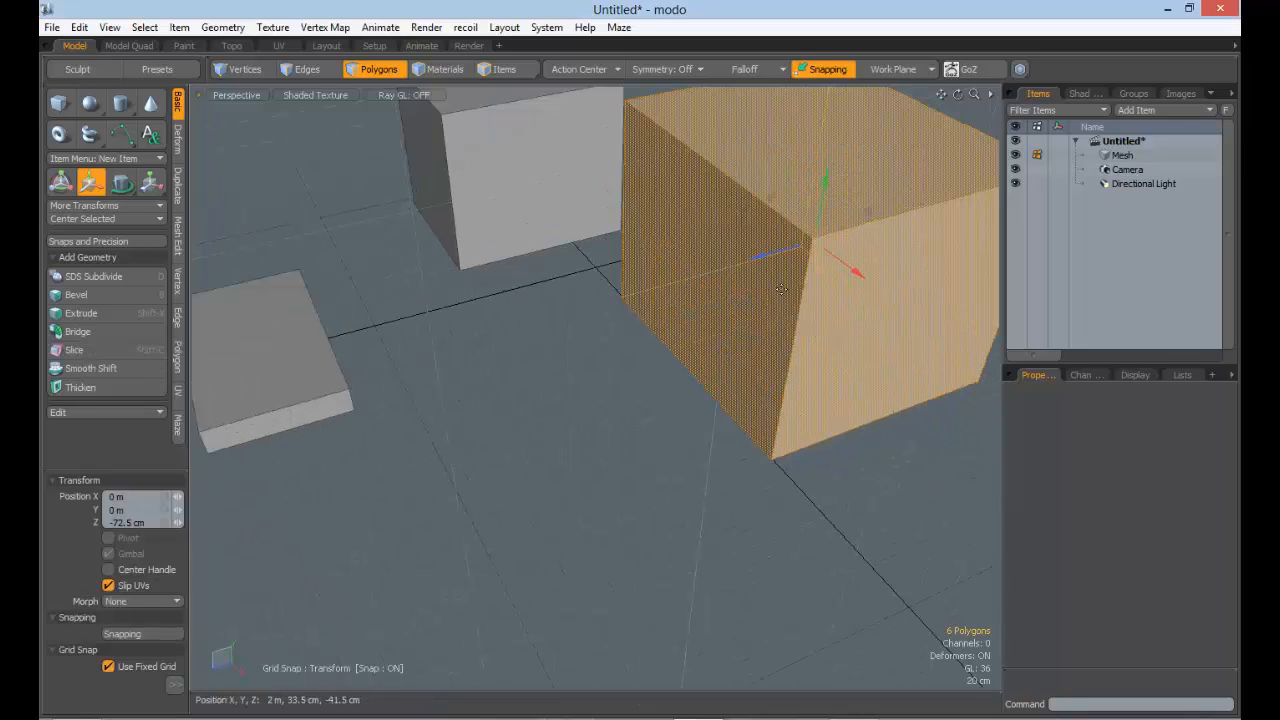
mouse_move(813, 243)
left_mouse_down()
mouse_move(680, 278)
mouse_move(808, 235)
left_mouse_up()
Review the fixed grid settings and change the snapping mode from Grid to Pivot
left_click(122, 633)
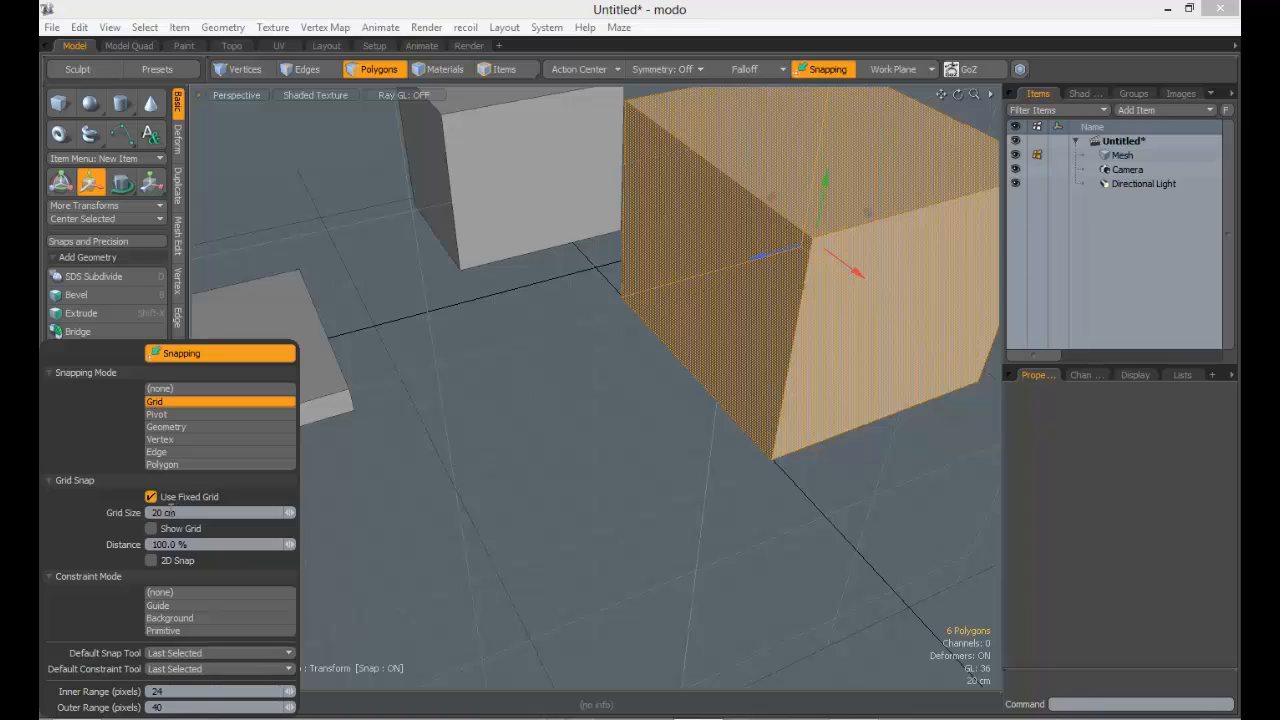
left_click(173, 687)
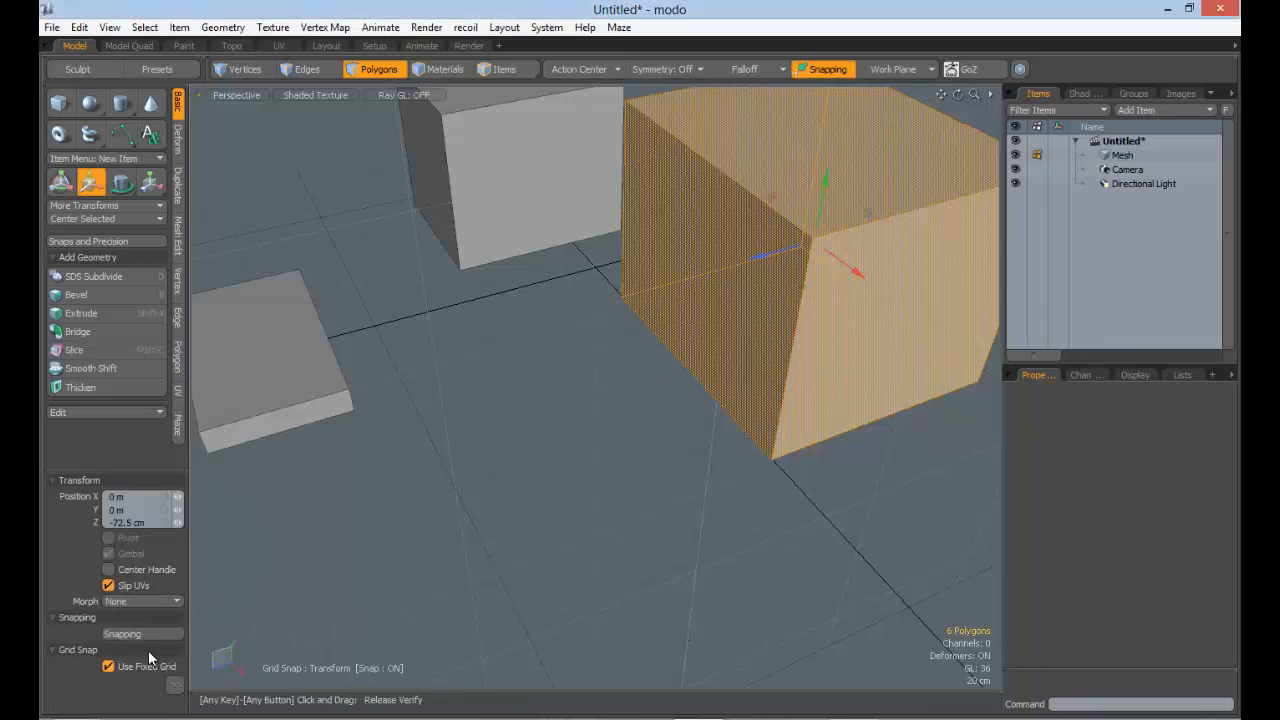
left_click(115, 633)
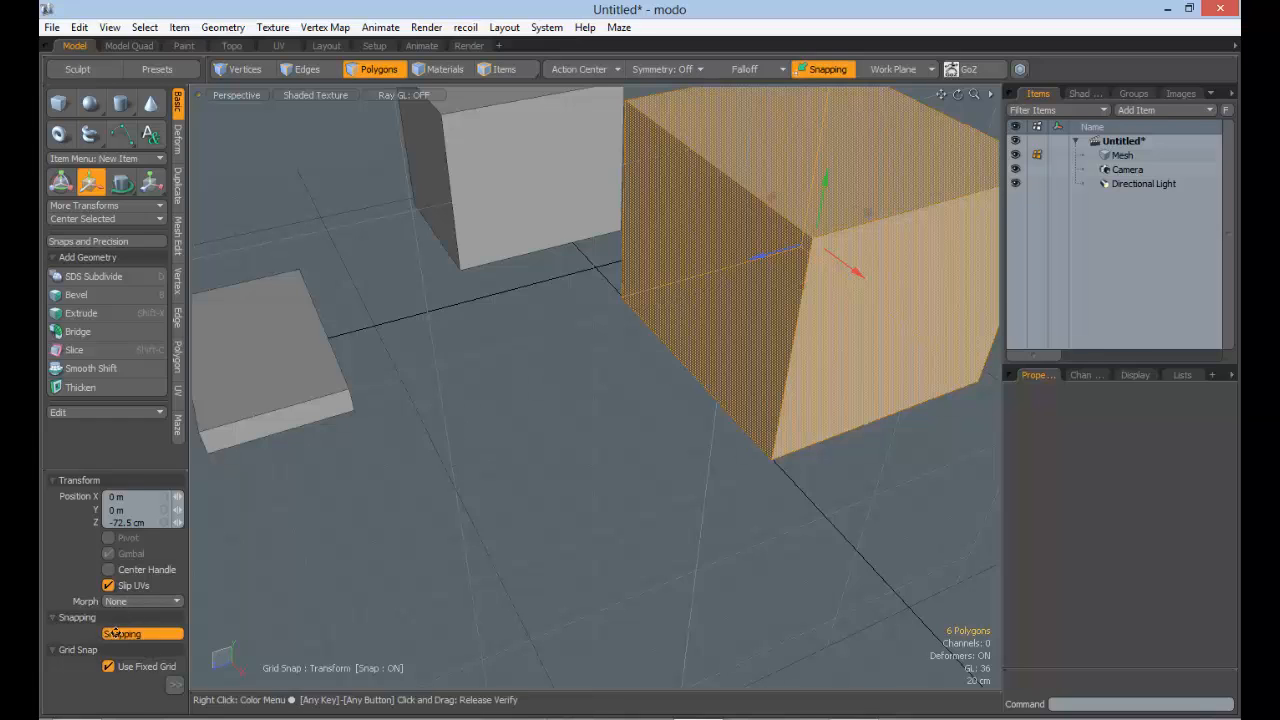
left_click(162, 415)
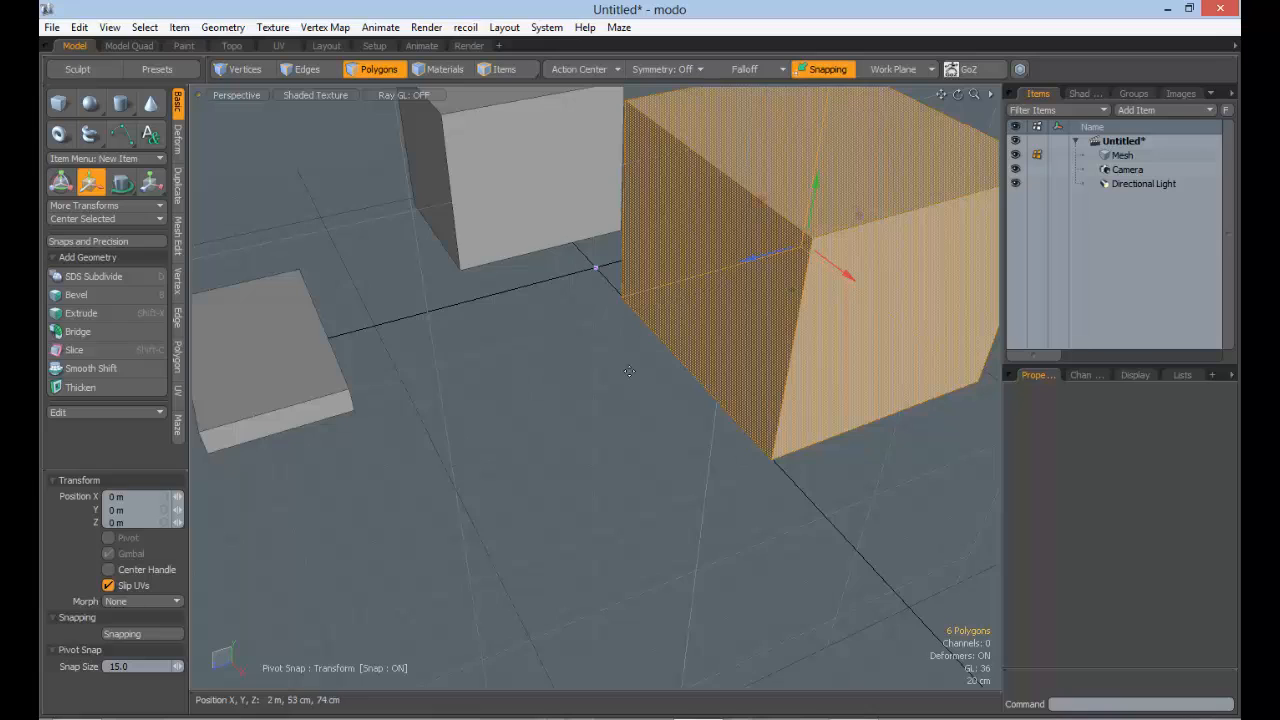
Switch to item selection and turn on the display of pivots in the viewport's visibility options
scroll(628, 371, "down", 5)
left_click(501, 70)
left_click(315, 95)
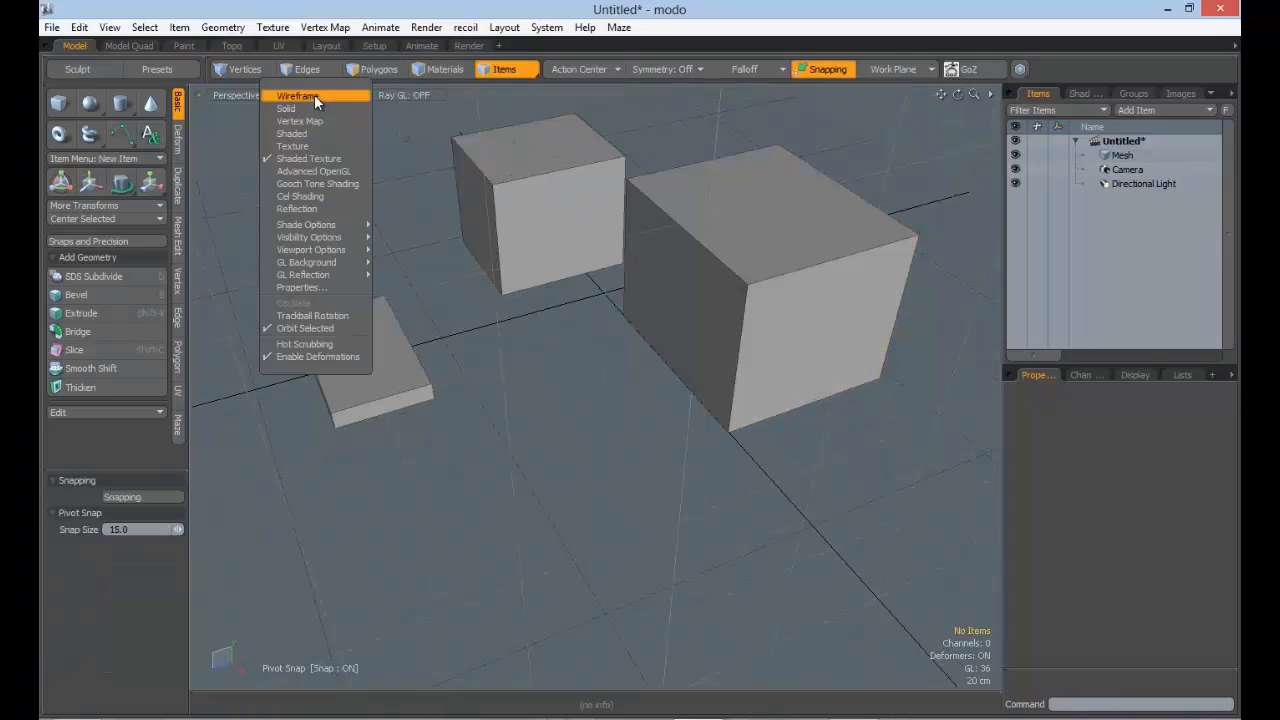
mouse_move(308, 237)
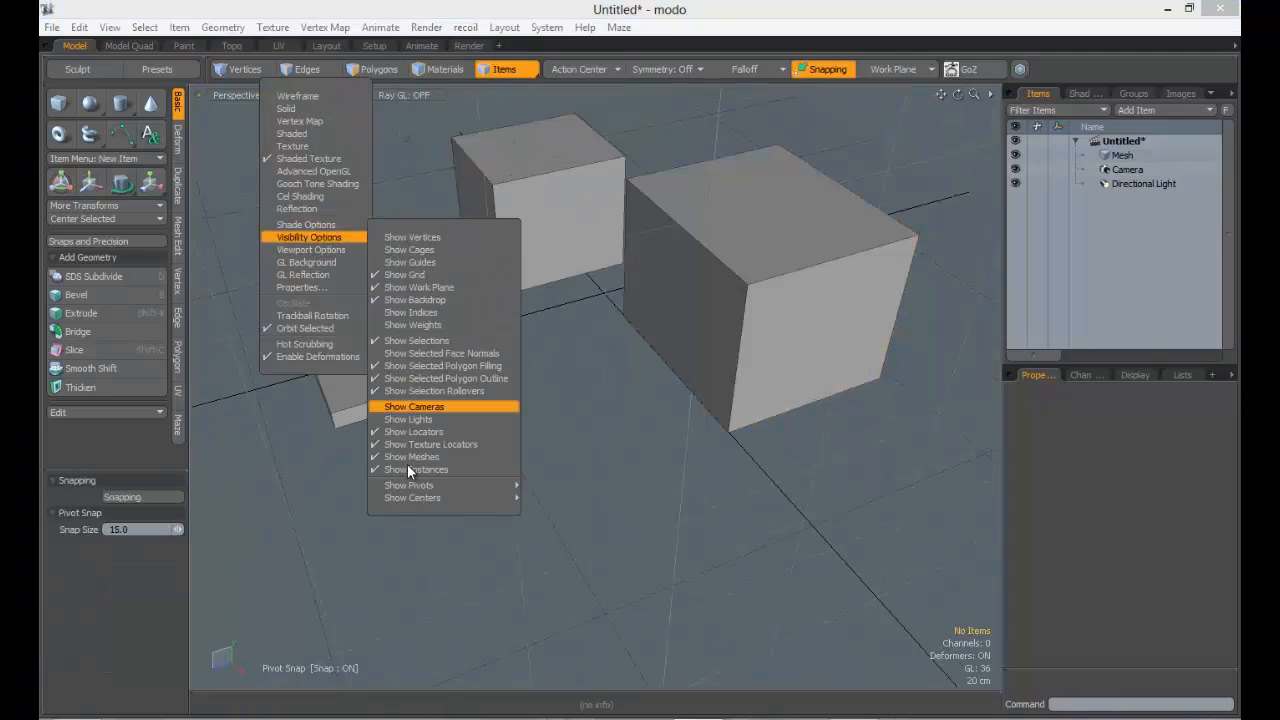
mouse_move(411, 489)
left_click(538, 510)
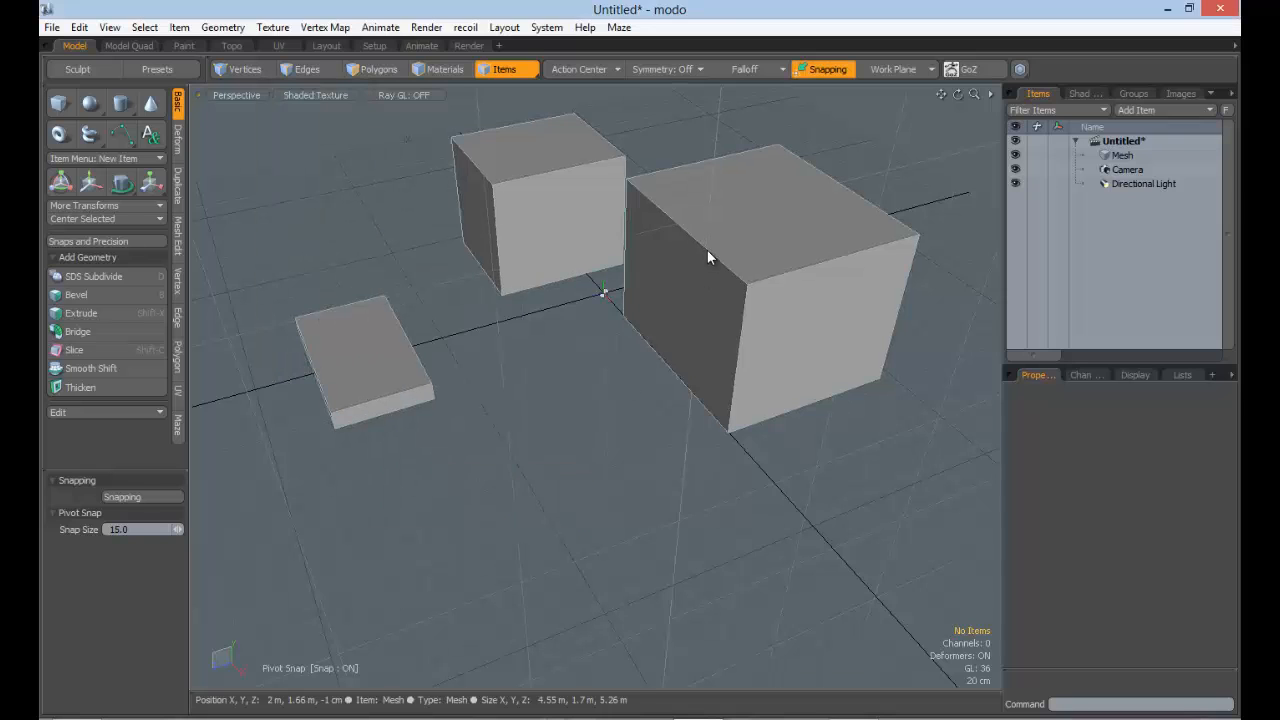
Select the existing mesh item to inspect its pivot at the origin, and add a new mesh item to the scene
left_click(376, 384)
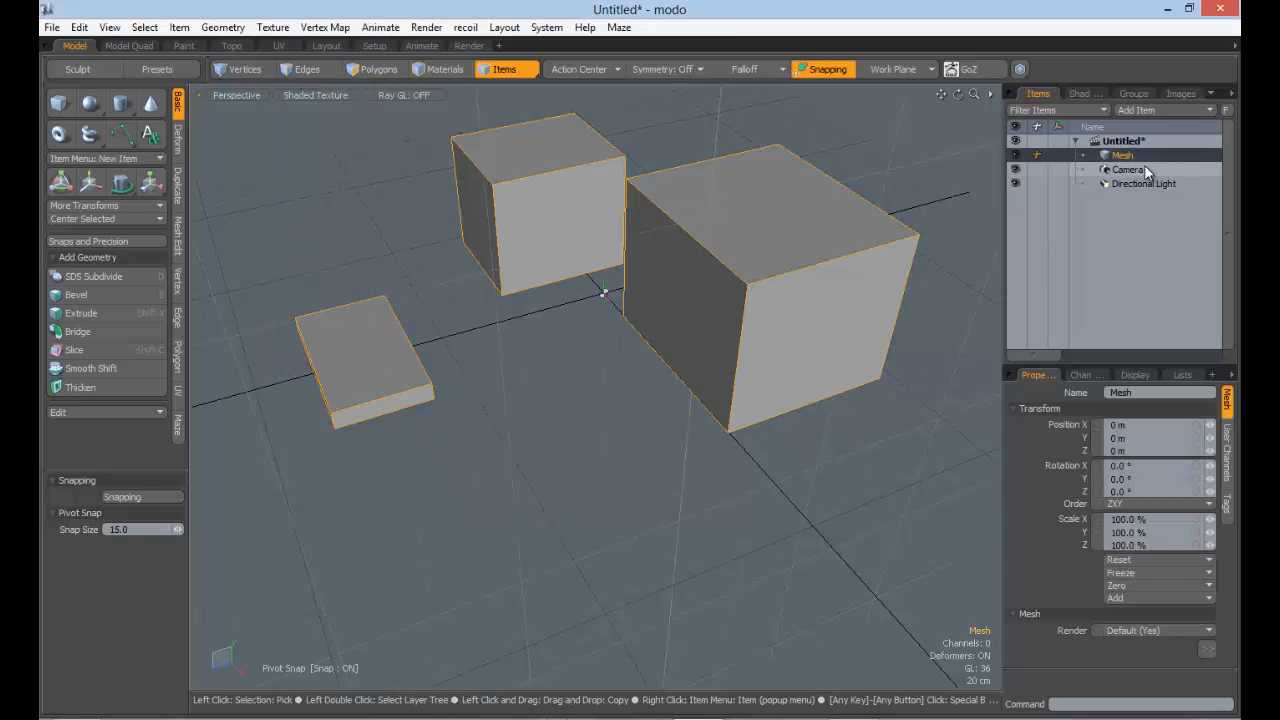
mouse_move(600, 286)
left_mouse_down("alt")
mouse_move(577, 313)
mouse_move(588, 300)
left_mouse_up("alt")
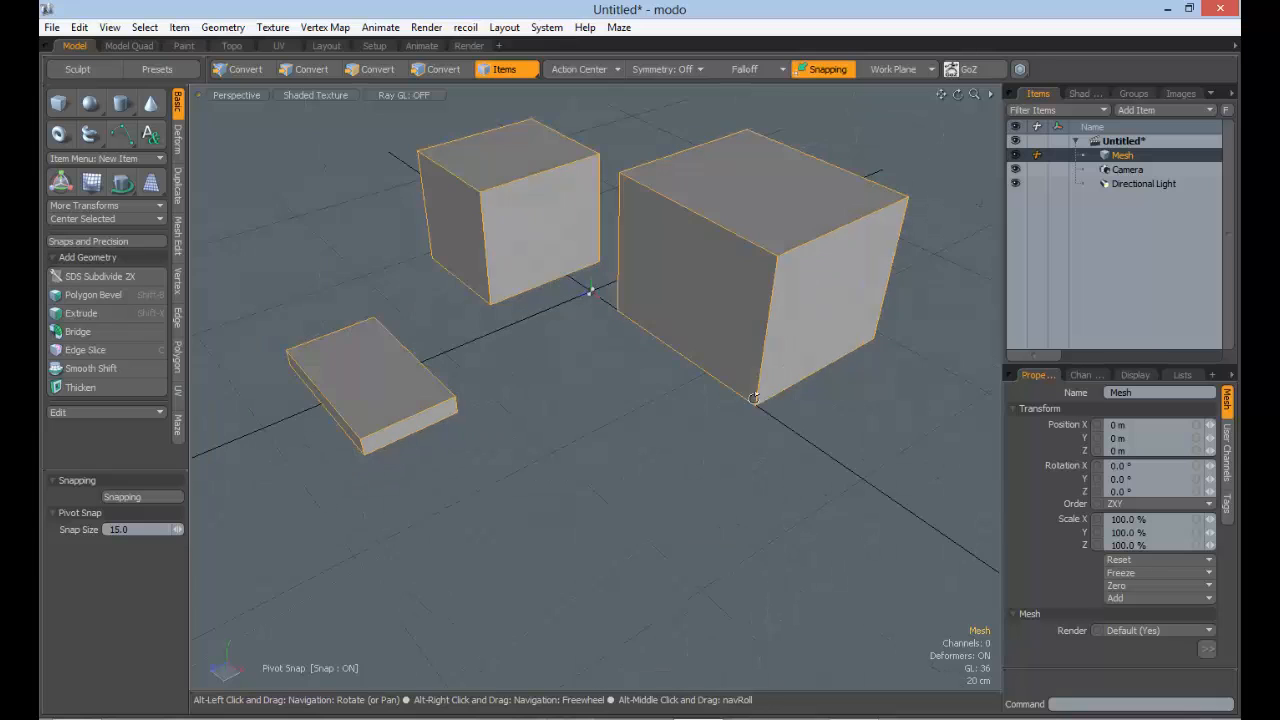
left_click(1165, 110)
mouse_move(1168, 114)
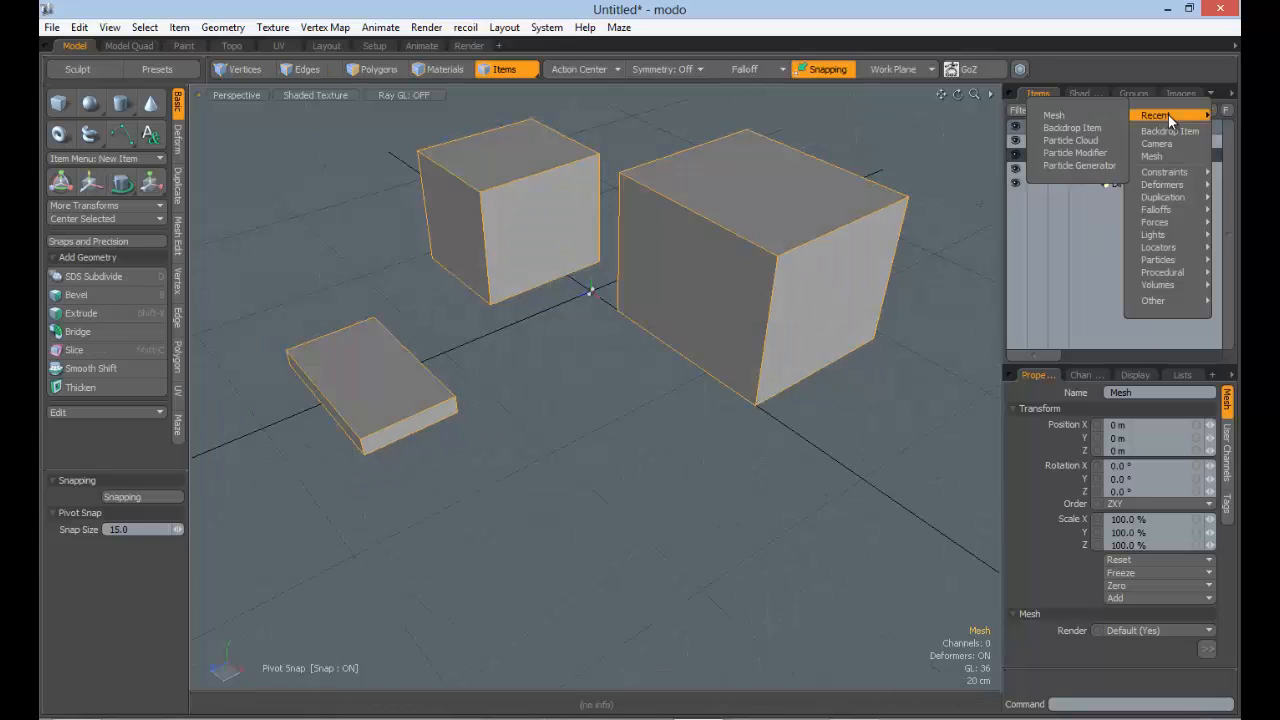
left_click(1106, 115)
Create a cube of about 2.44 m in the new mesh item, off to one side of the existing boxes
left_click_drag(675, 298, 686, 329, "alt")
scroll(686, 329, "down", 3)
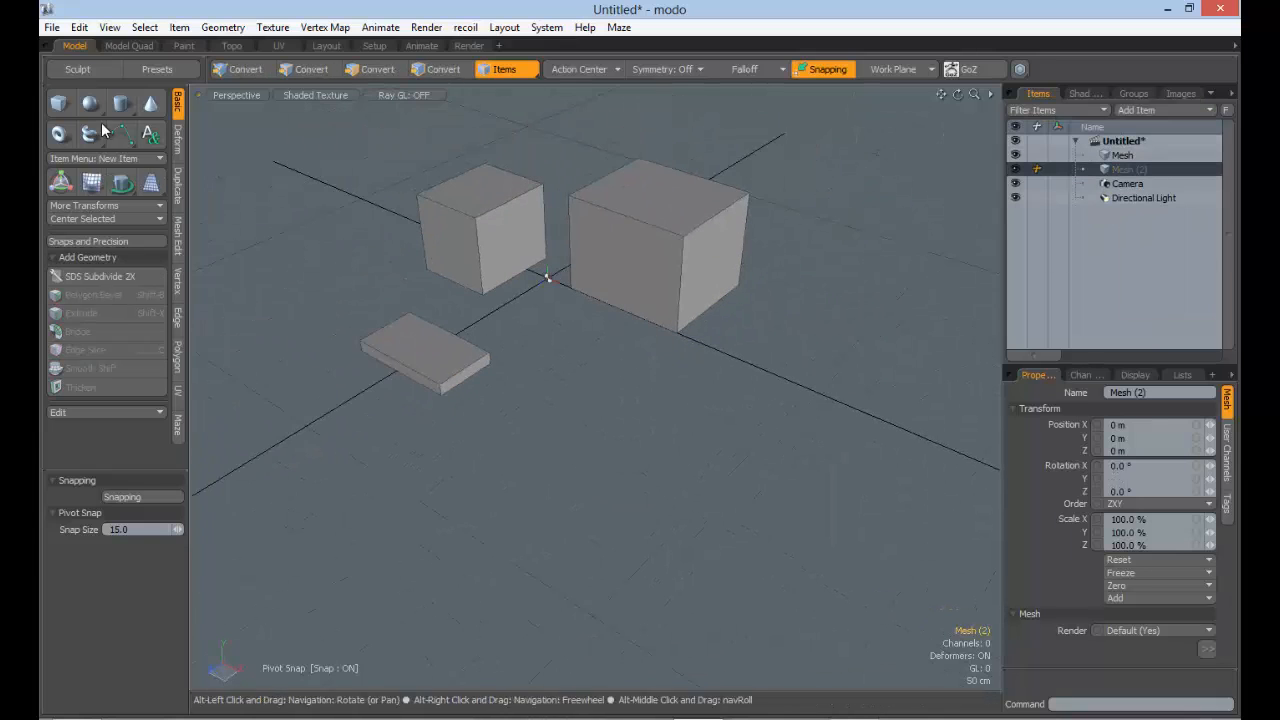
left_click(55, 104)
left_click_drag(500, 268, 354, 200, "alt+shift")
left_click_drag(640, 387, 754, 340, "ctrl")
key("q")
scroll(754, 340, "down", 3)
left_click_drag(603, 297, 585, 285, "alt")
Check the pivot visibility options and pick each mesh item to compare their pivots
left_click(312, 95)
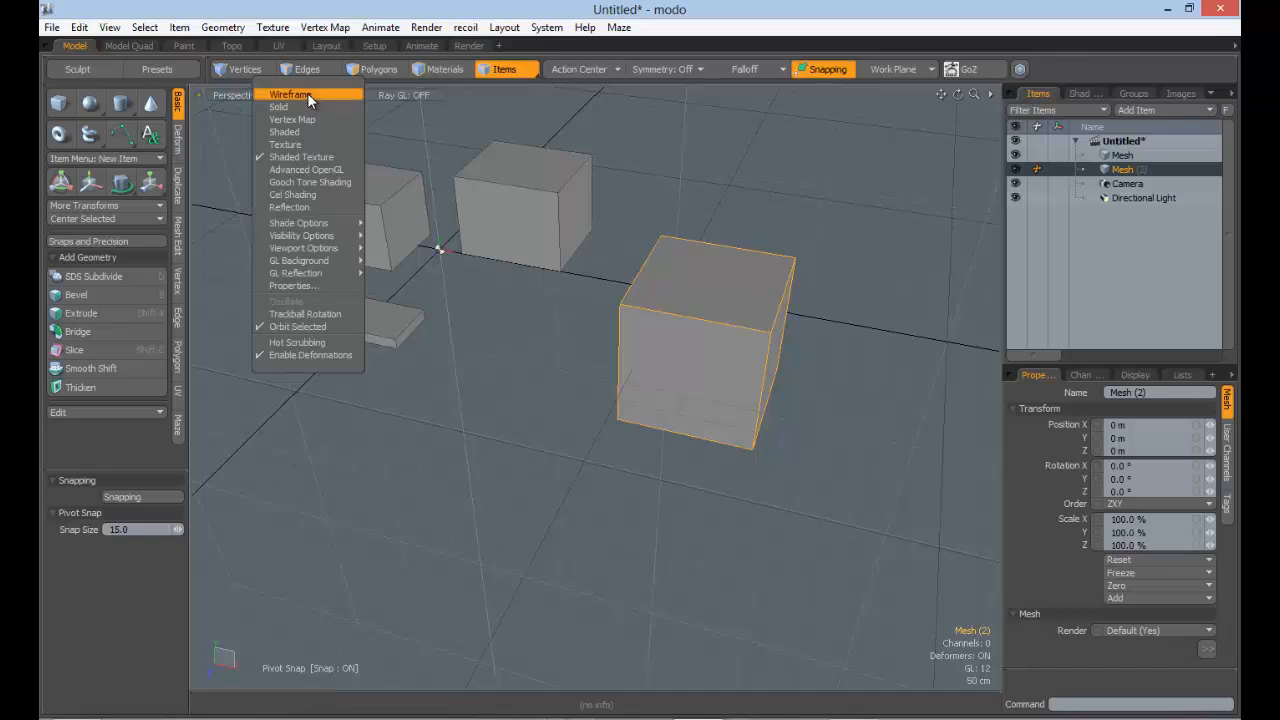
mouse_move(305, 243)
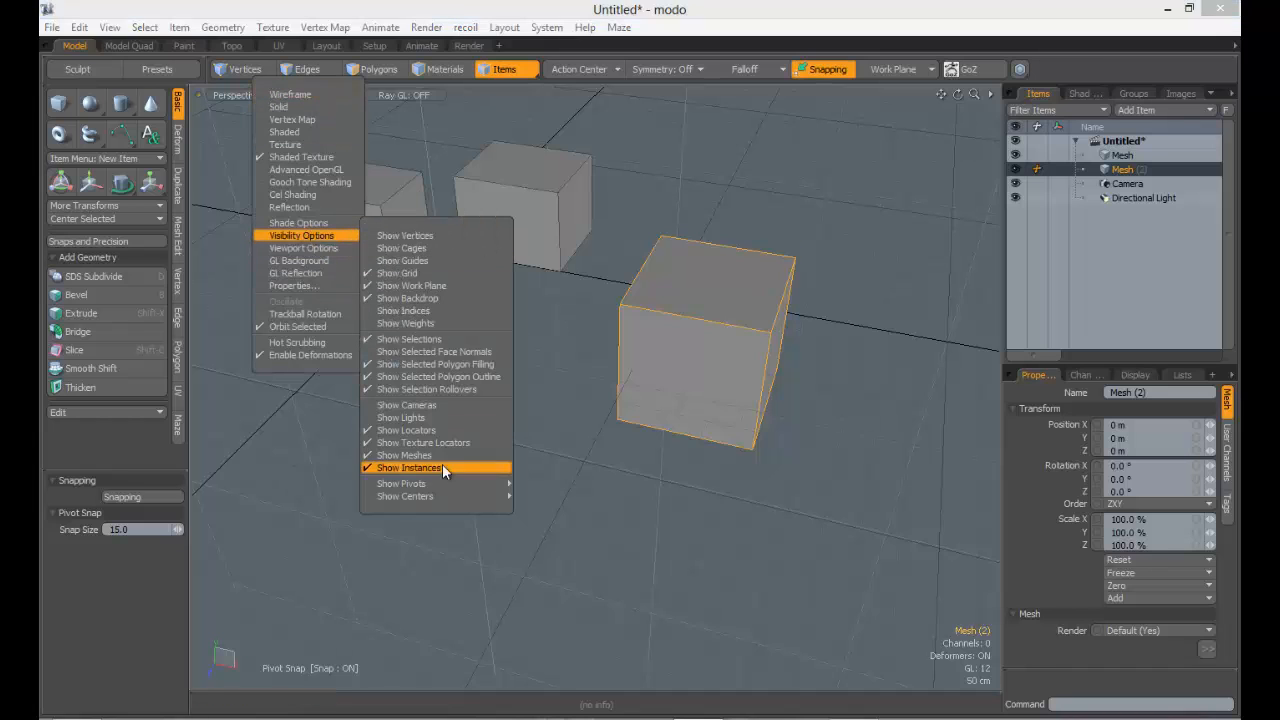
mouse_move(431, 482)
left_click(677, 210)
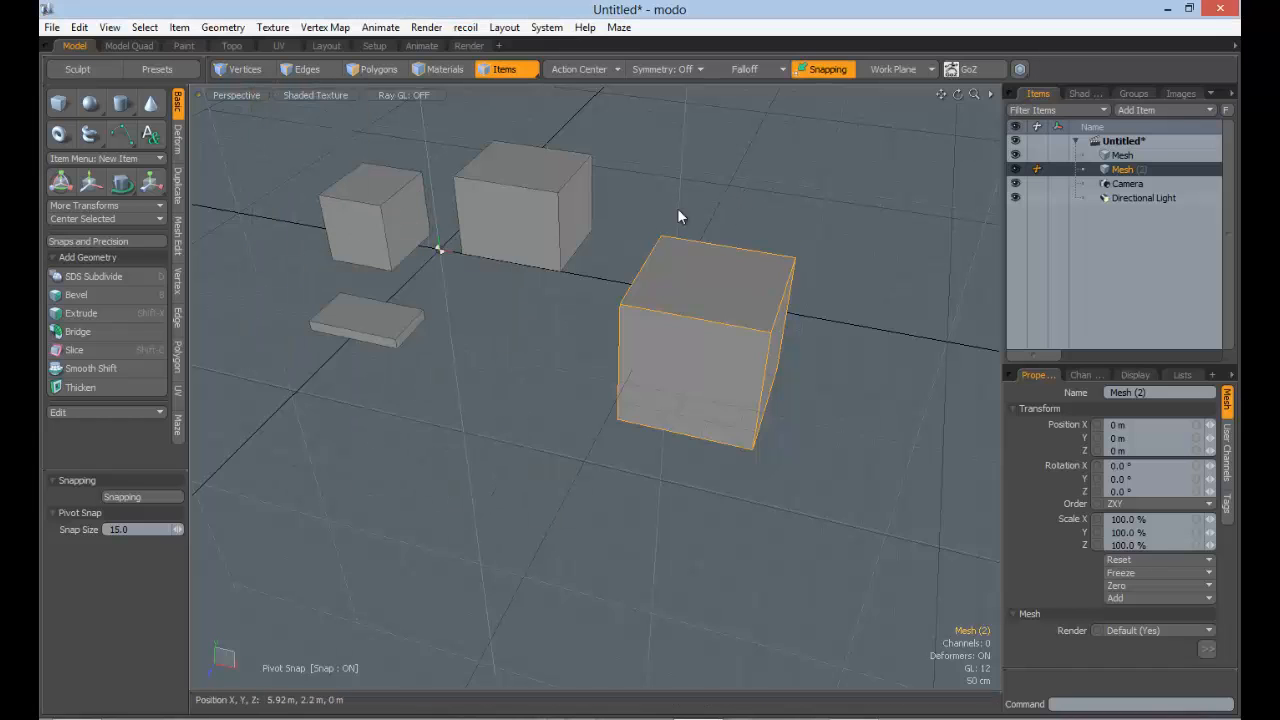
left_click(551, 203)
left_click(642, 329)
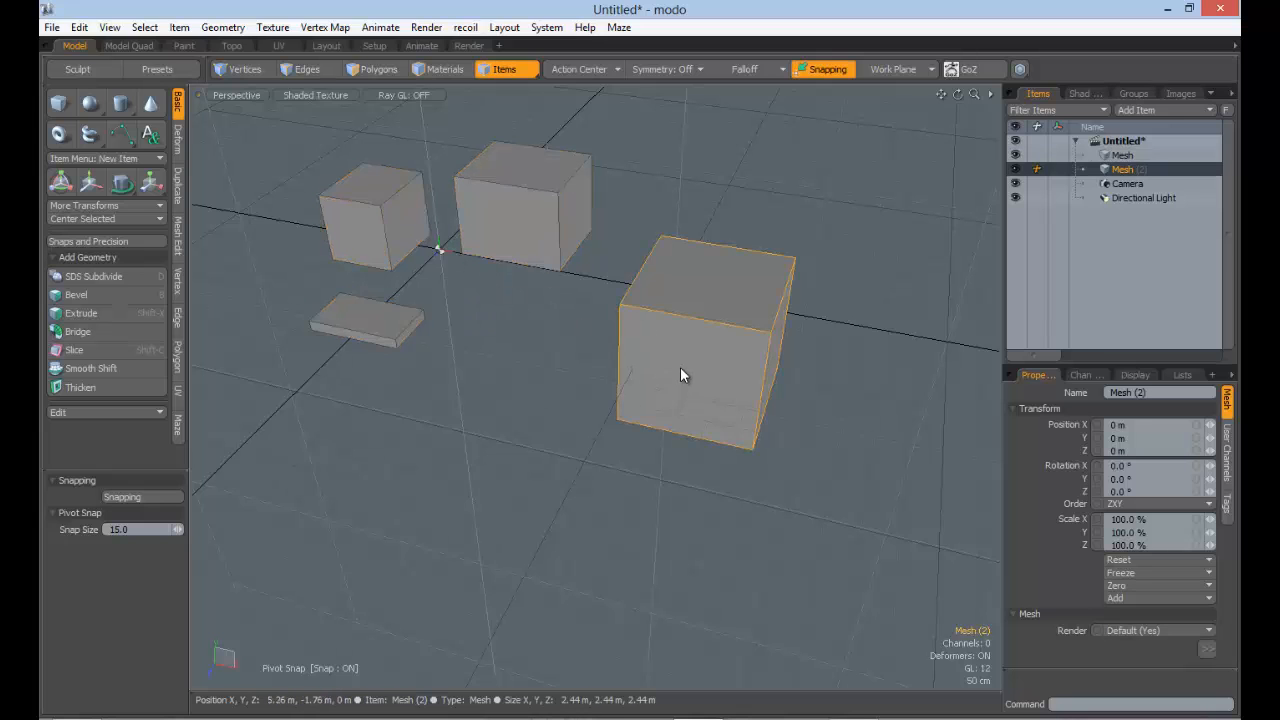
Move the new cube's mesh item along X to about 5.24 m, away from the first mesh's pivot
key("w")
left_click_drag(500, 260, 744, 305)
key("q")
scroll(888, 312, "down", 5)
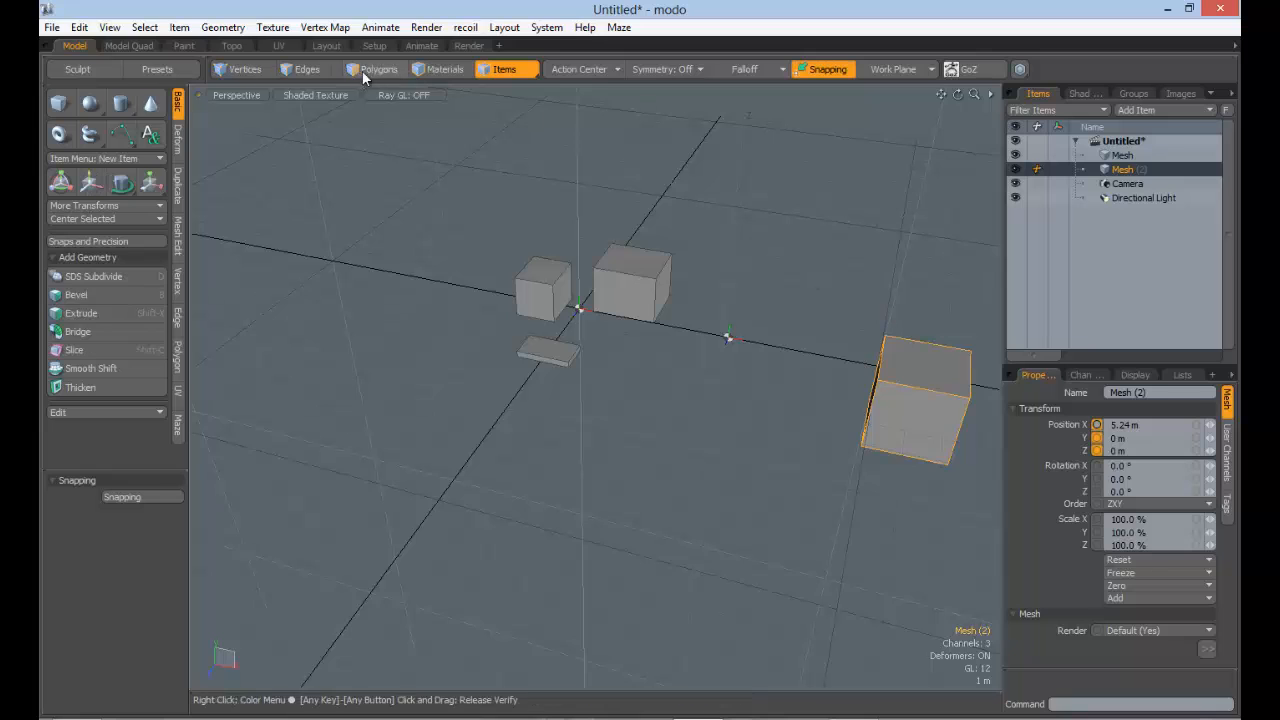
Select all polygons of the new cube and move them back along X to its item pivot, then deselect them
key("3")
double_click(908, 381)
key("w")
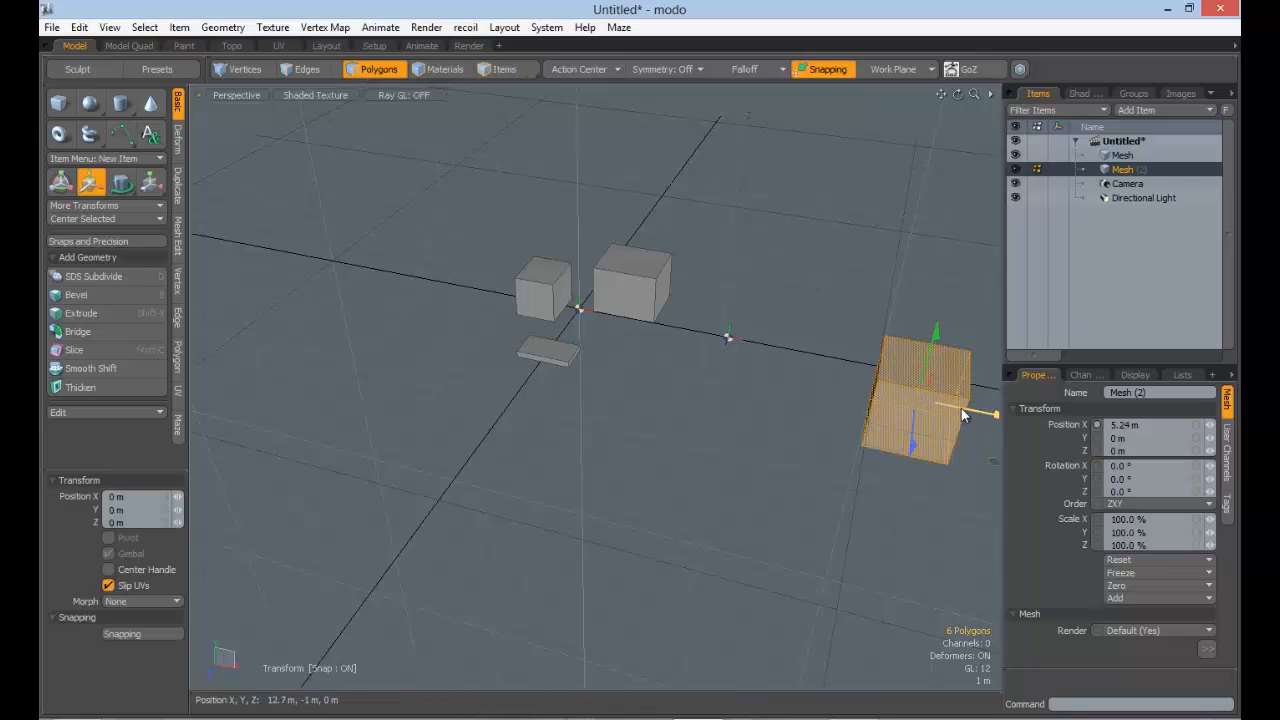
left_click_drag(962, 410, 506, 323)
key("q")
left_click(793, 374)
scroll(705, 332, "up", 4)
left_click(637, 206)
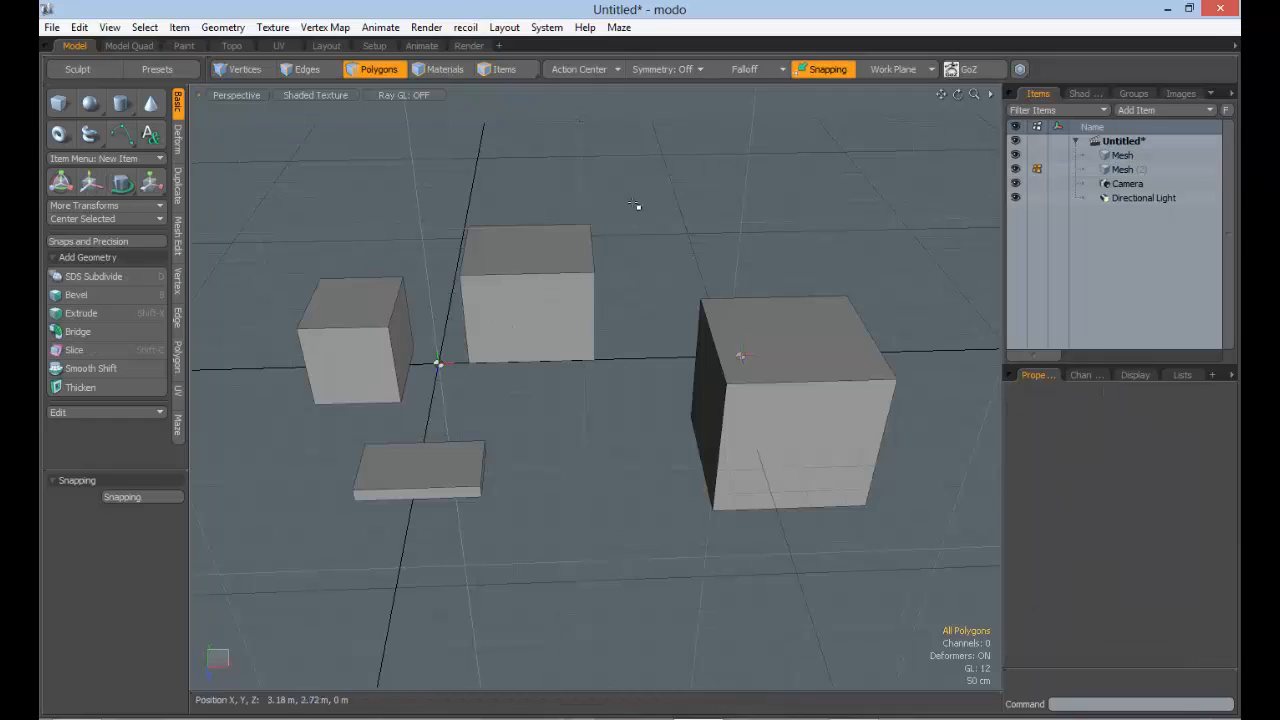
Delete the small cube and the flat slab from the first mesh, leaving only its larger box
left_click(482, 68)
left_click(355, 326)
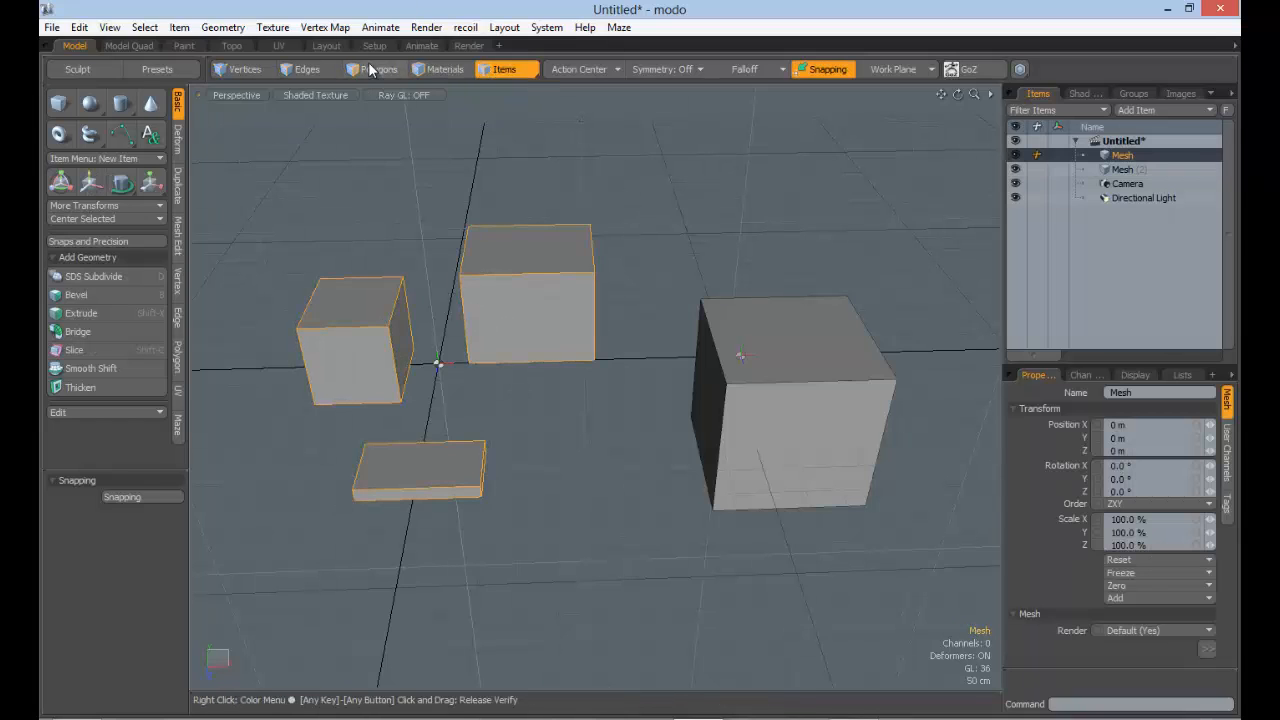
left_click(375, 68)
double_click(327, 348)
key("Delete")
double_click(448, 462)
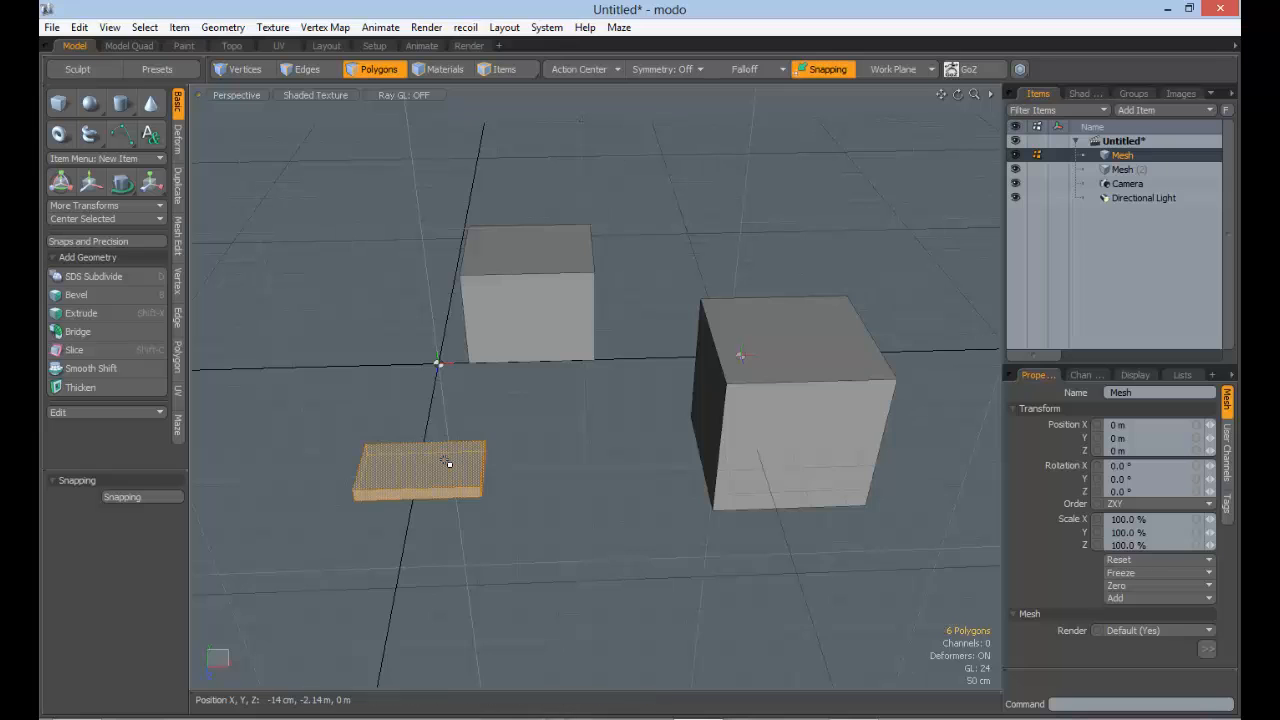
key("Delete")
double_click(423, 486)
key("Delete")
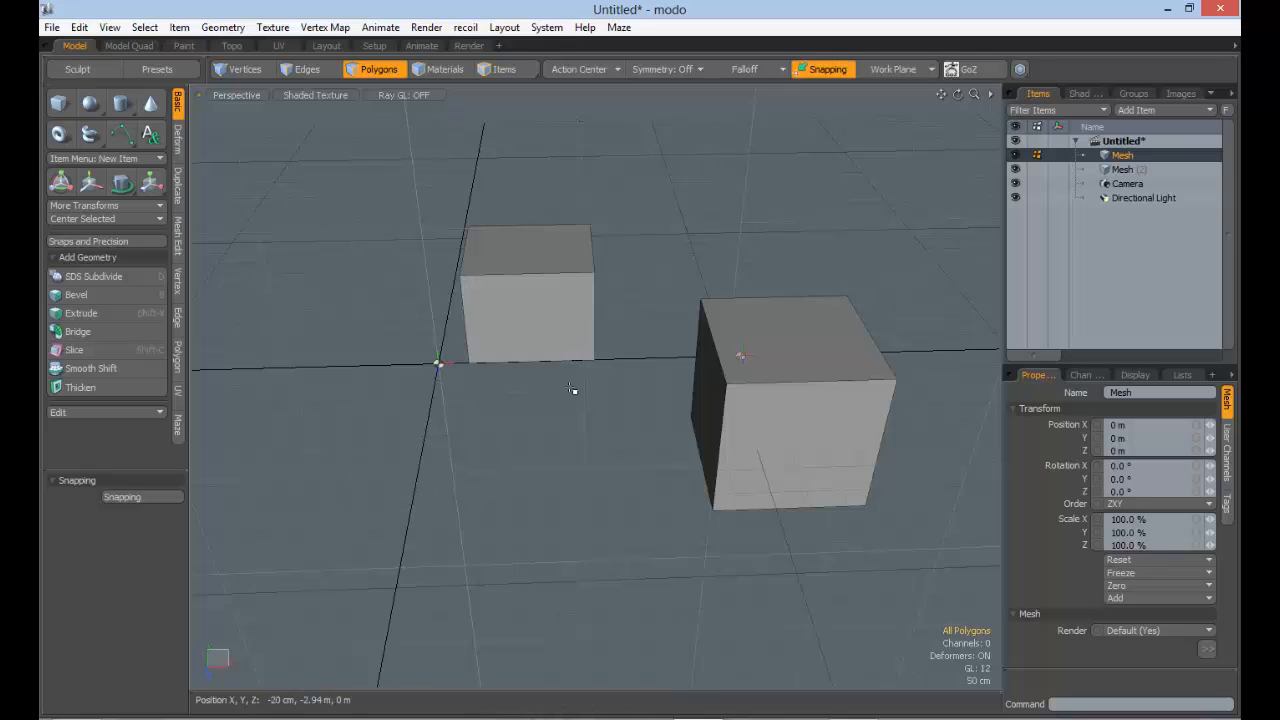
Select the Mesh (2) item for moving and set the snapping mode to Pivot
left_click(572, 389)
left_click(499, 70)
left_click_drag(675, 372, 785, 338, "alt")
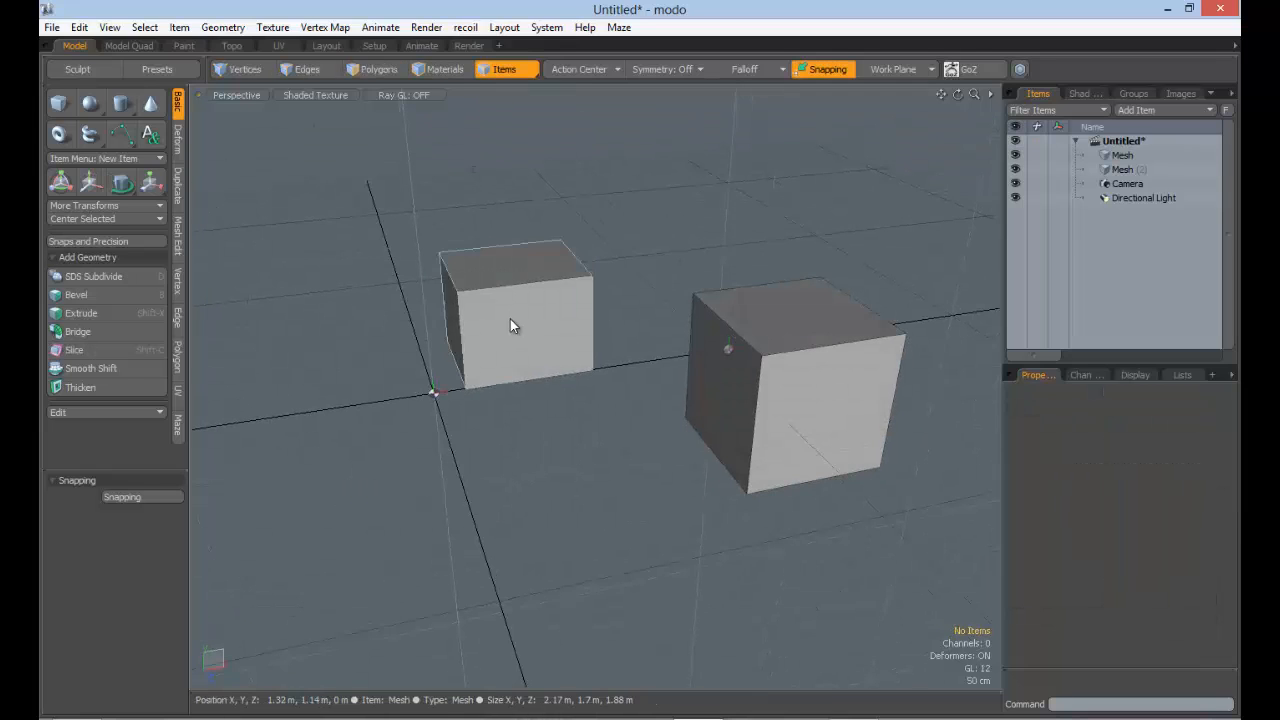
left_click(510, 325)
left_click(770, 342)
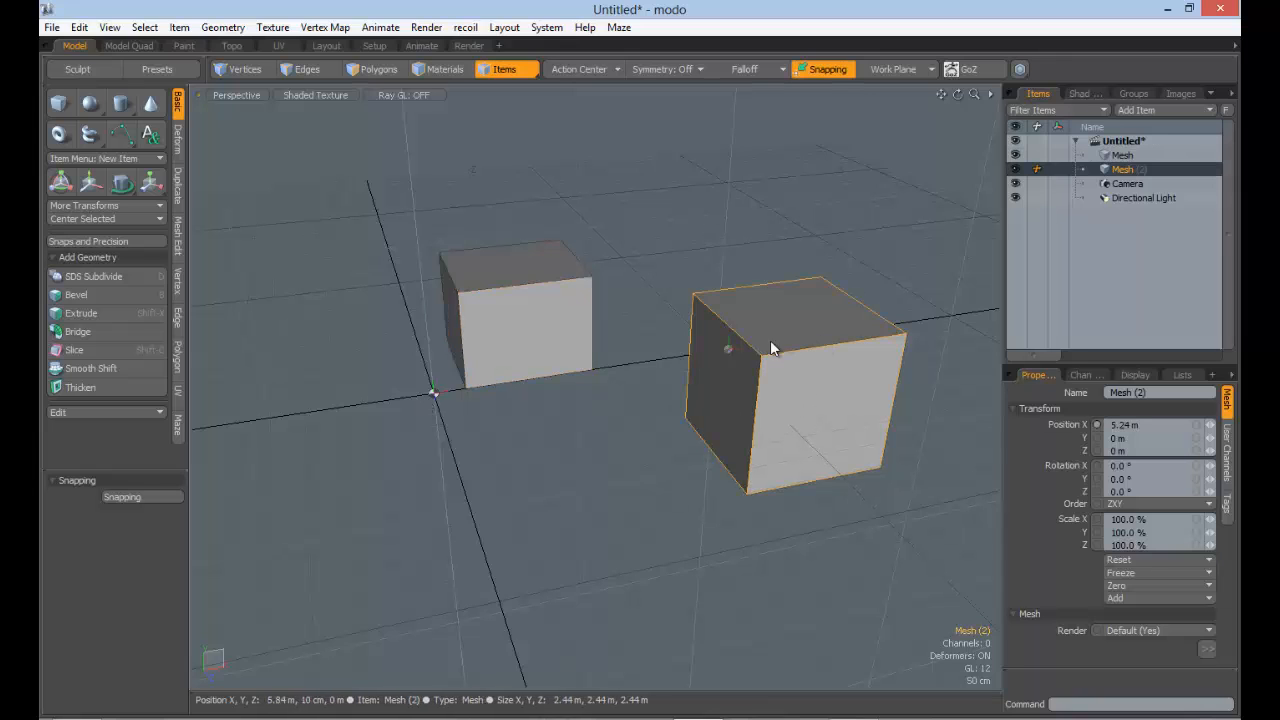
left_click_drag(630, 418, 773, 332, "alt")
key("w")
left_click(147, 614)
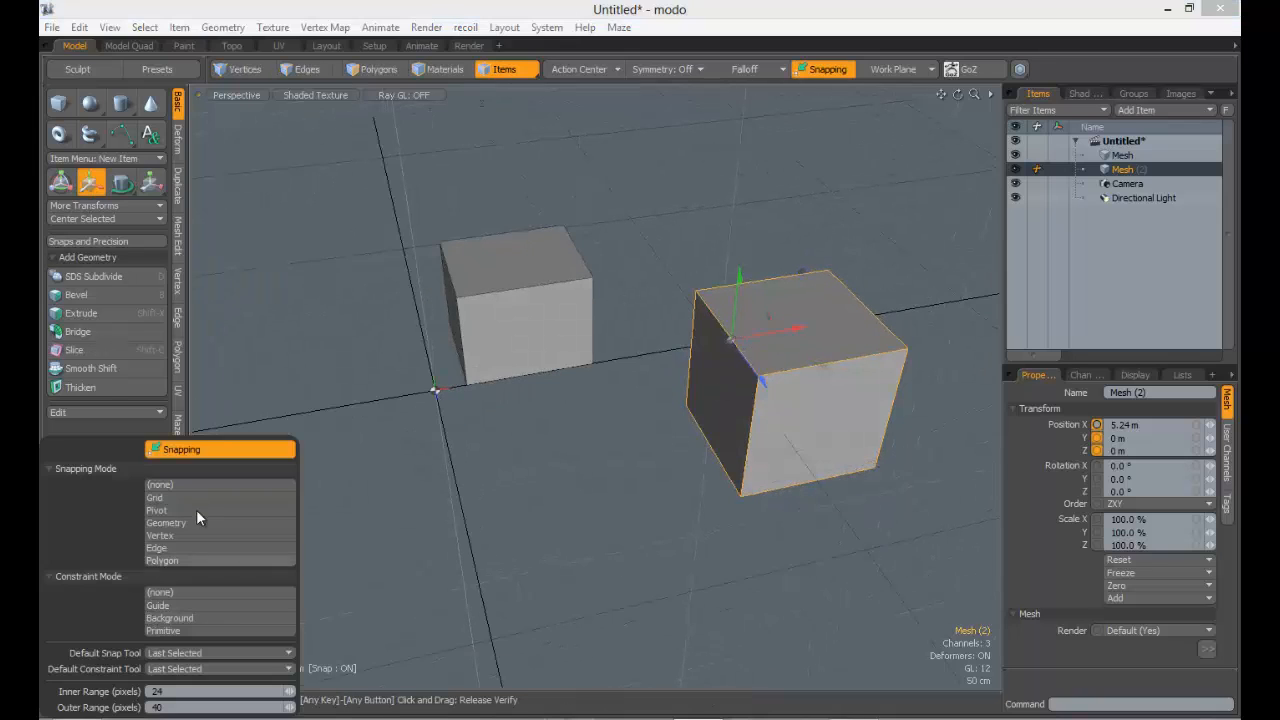
left_click(163, 511)
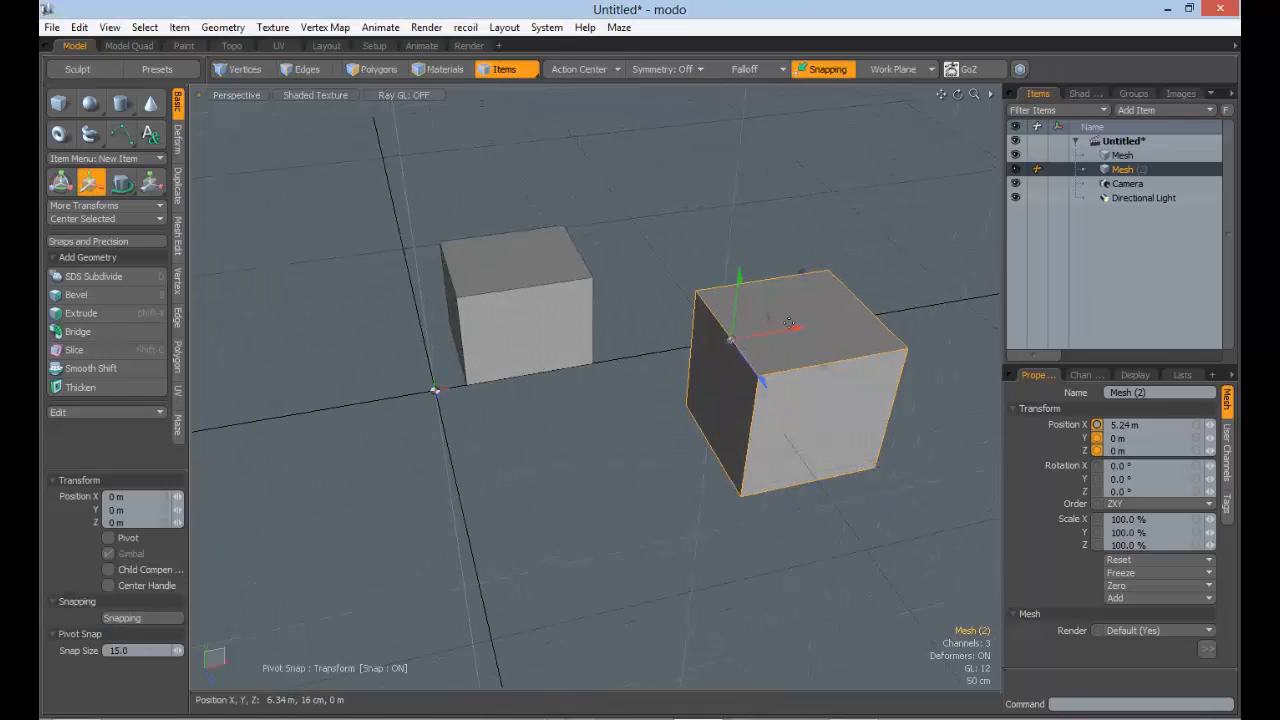
Slide Mesh (2) back and forth past the first mesh's pivot using pivot snapping, ending at about X -1.76 m, Z 2 cm
left_click_drag(789, 323, 447, 395)
left_click_drag(568, 422, 822, 357, "alt")
left_click_drag(694, 367, 760, 367, "ctrl+alt")
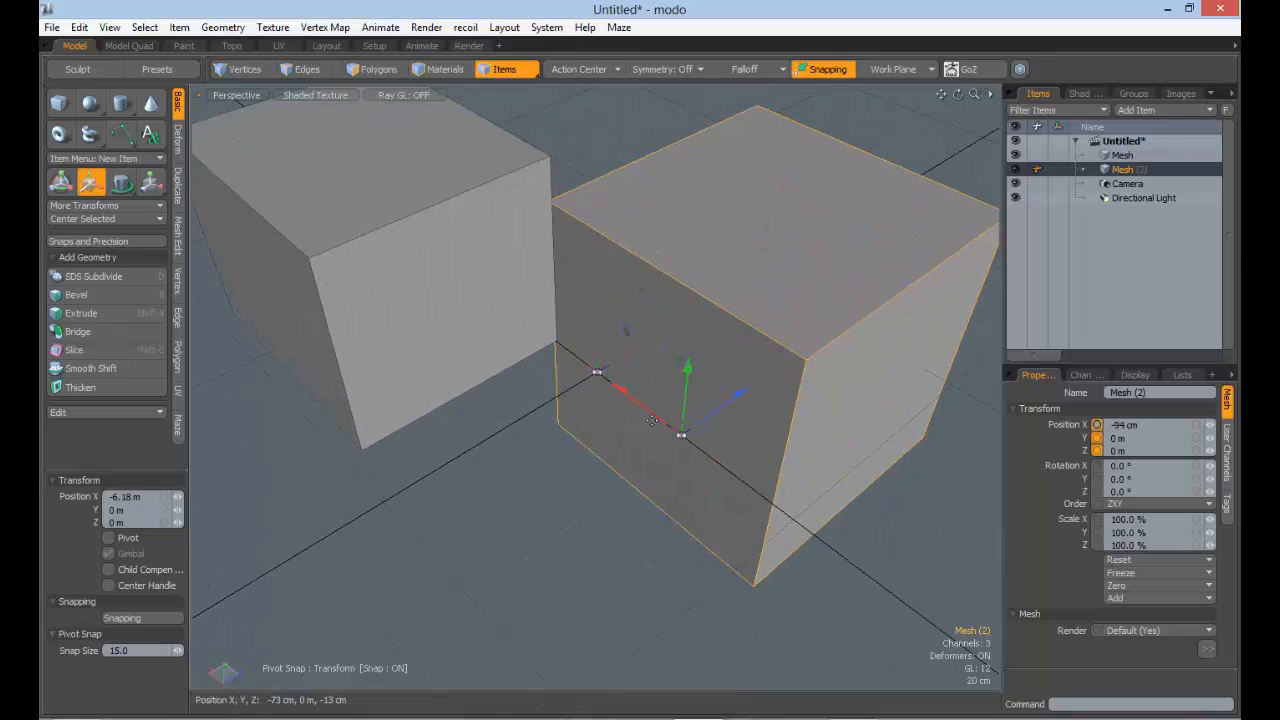
left_click_drag(718, 415, 610, 380)
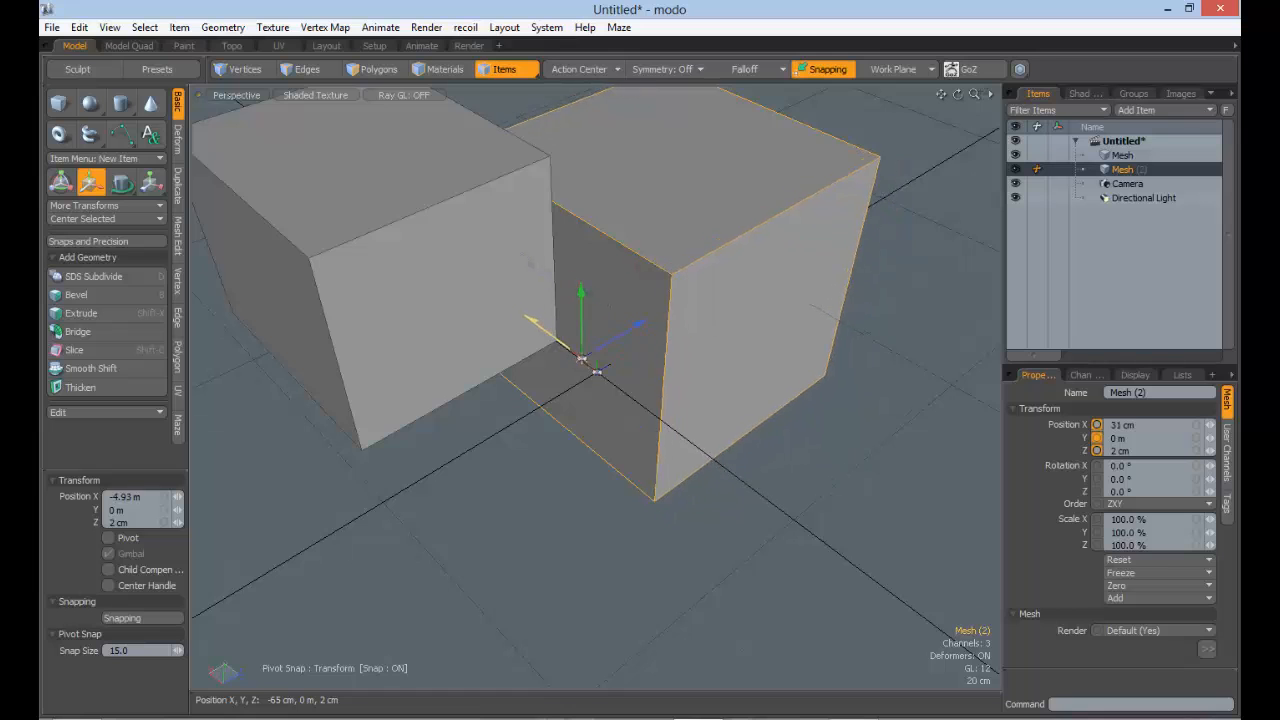
left_click_drag(597, 372, 684, 435)
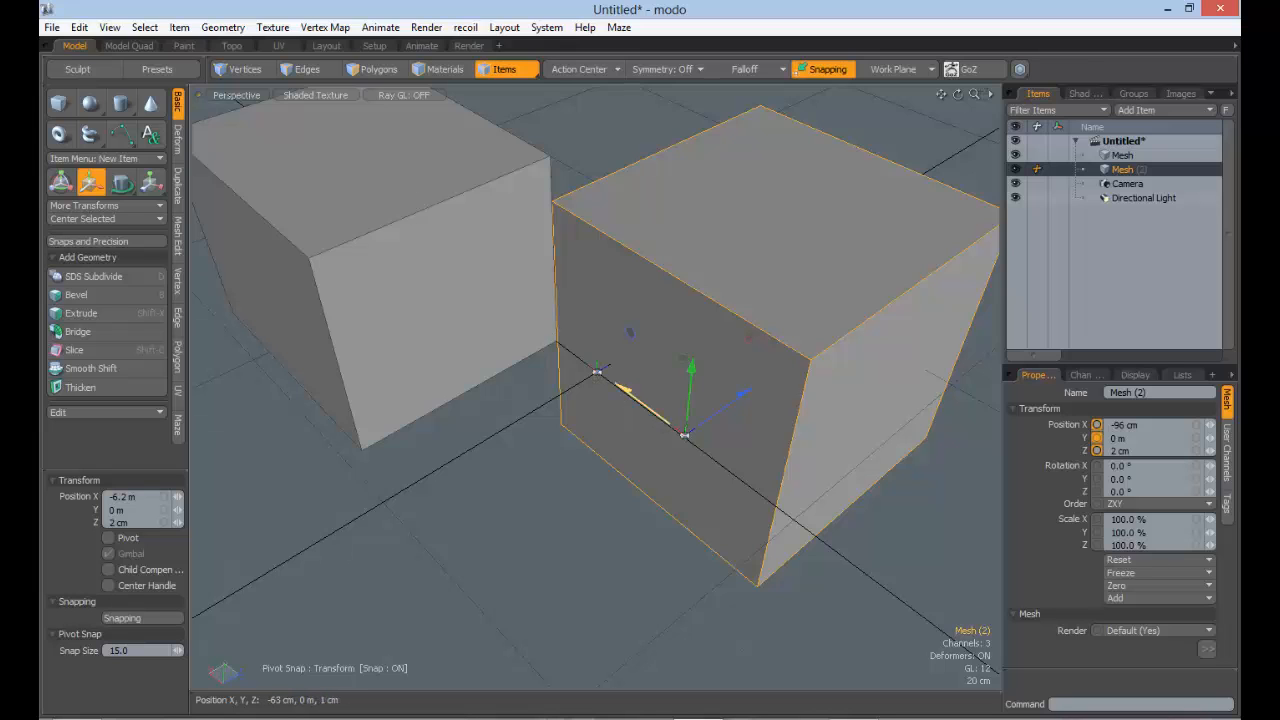
left_click_drag(684, 435, 720, 468)
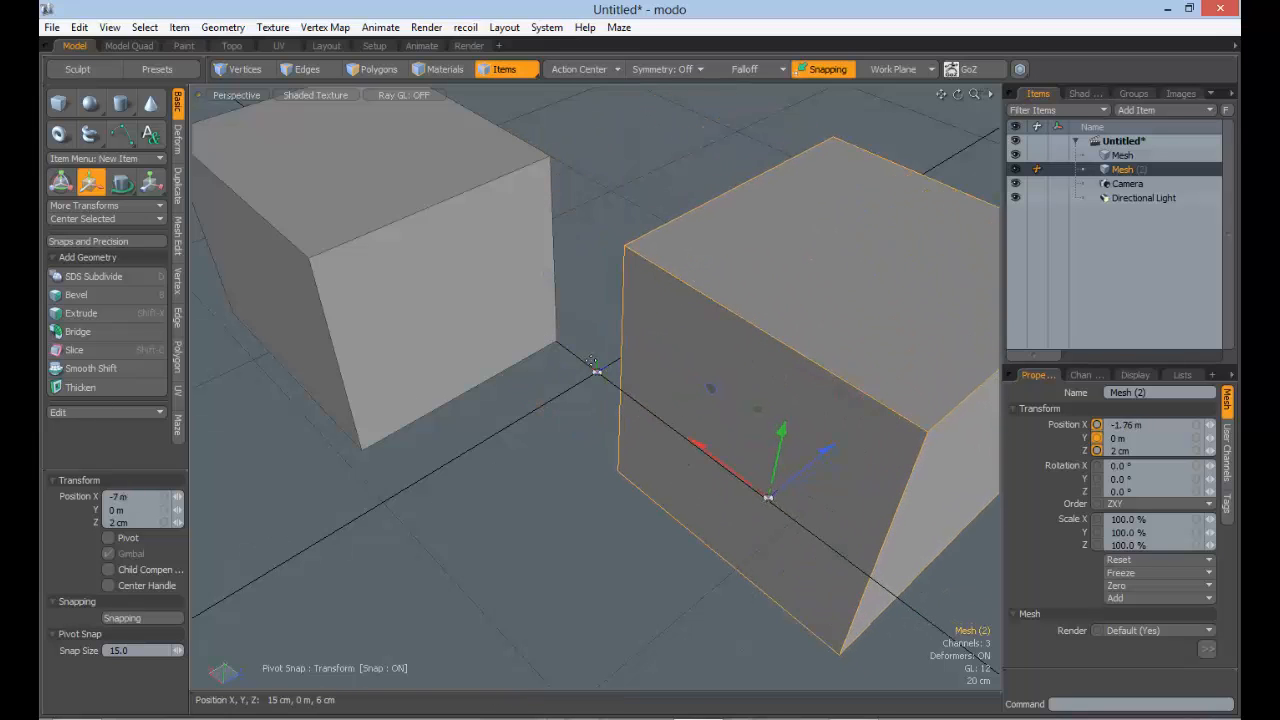
Change the snapping mode from Pivot to Geometry and view its available Mode choices
left_click(128, 619)
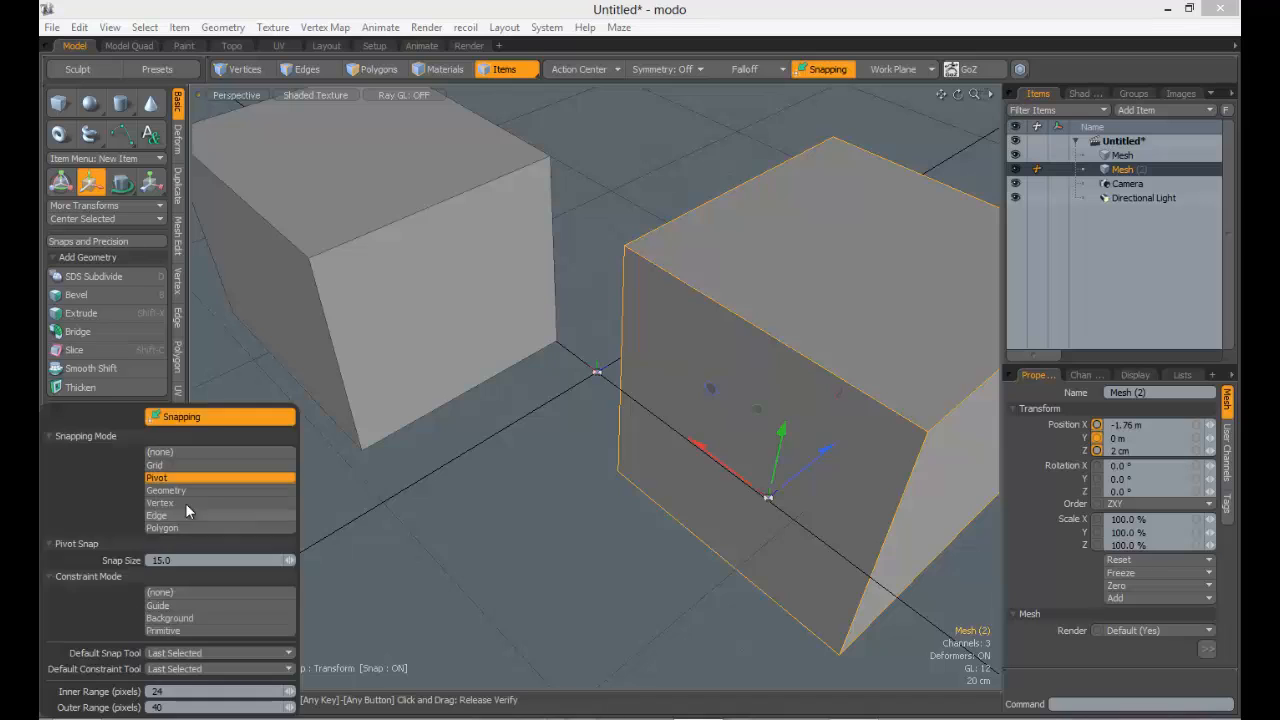
left_click(180, 490)
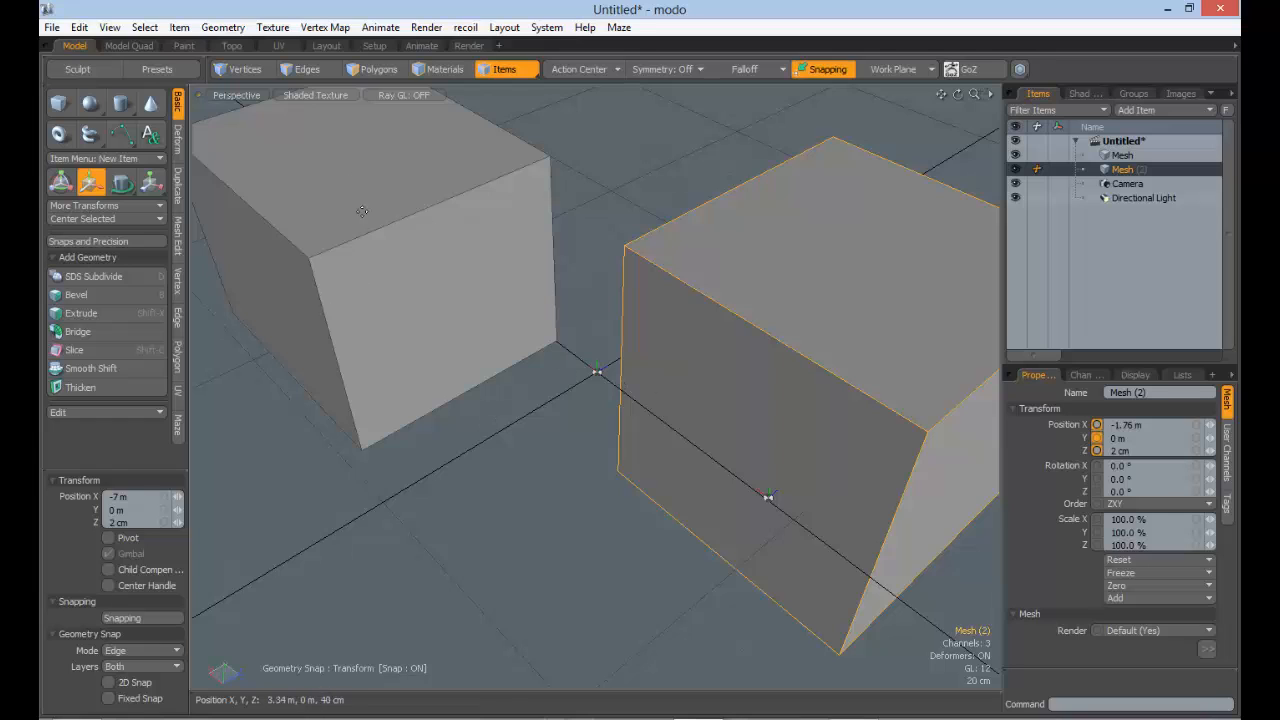
left_click(129, 649)
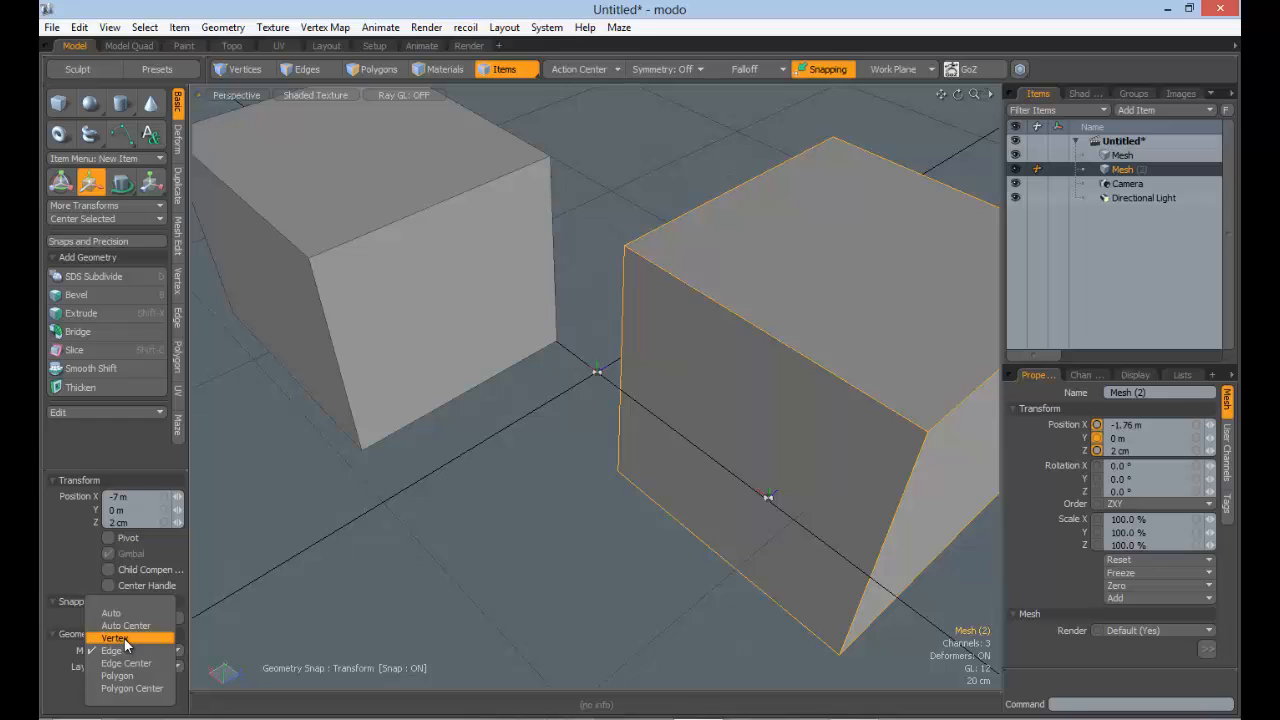
Pick corner vertices of the Mesh (2) cube and review the Geometry Snap modes, including Edge and Edge Center
key("1")
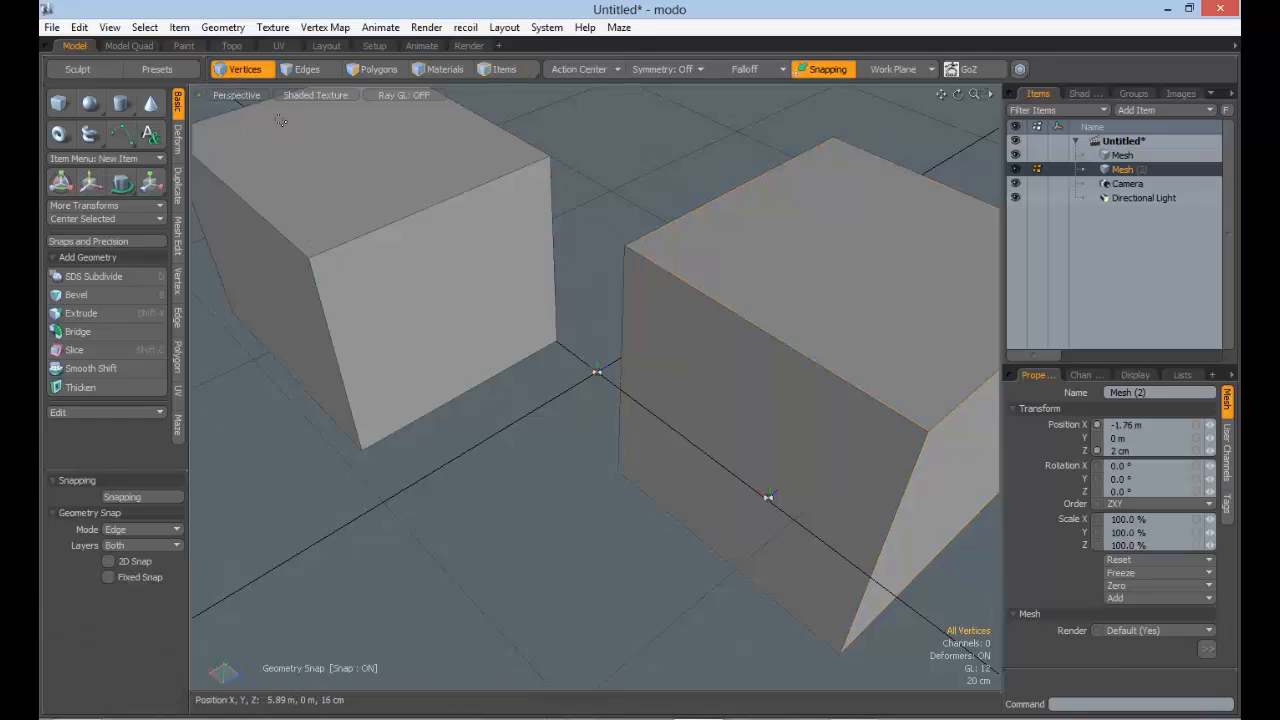
left_click(605, 214)
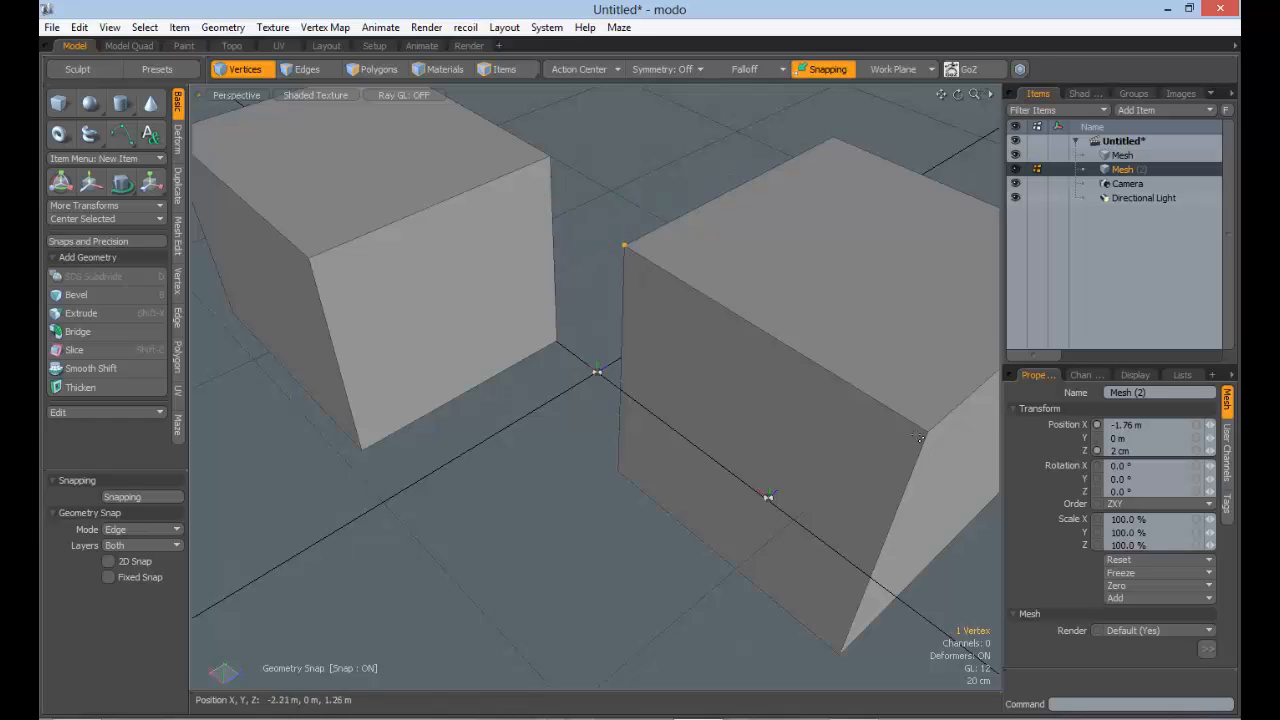
left_click(138, 497)
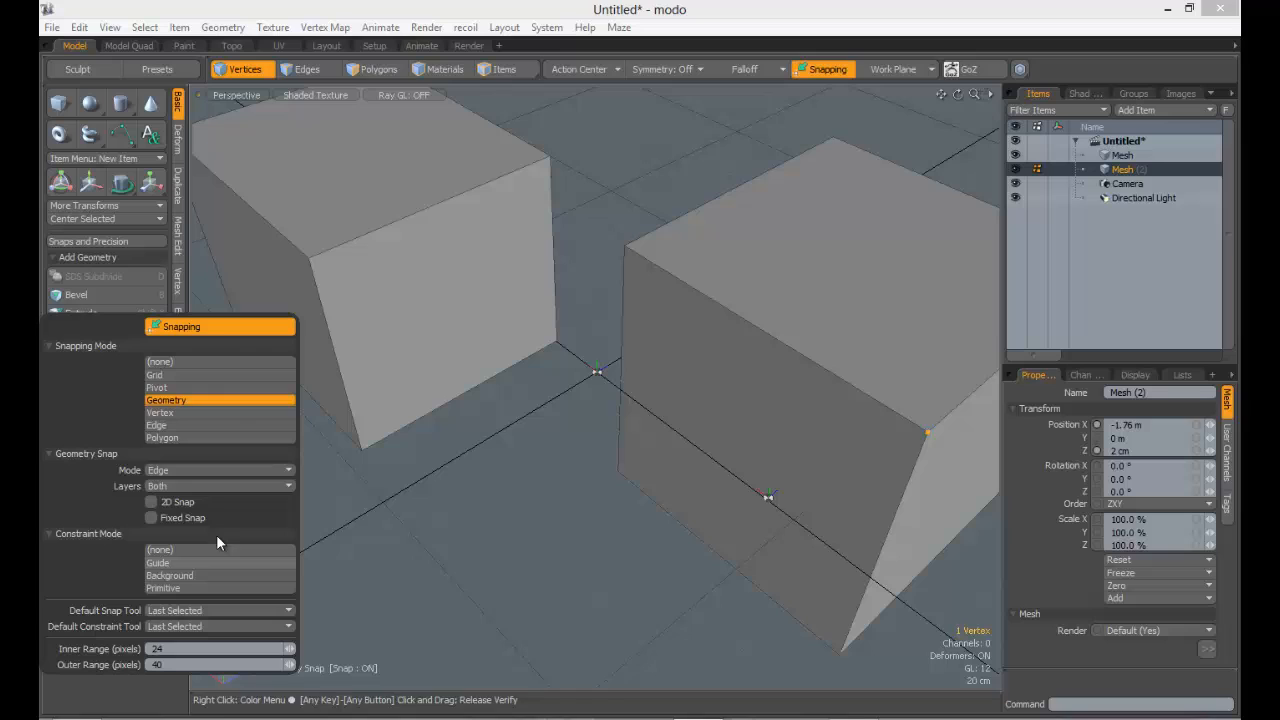
left_click(193, 471)
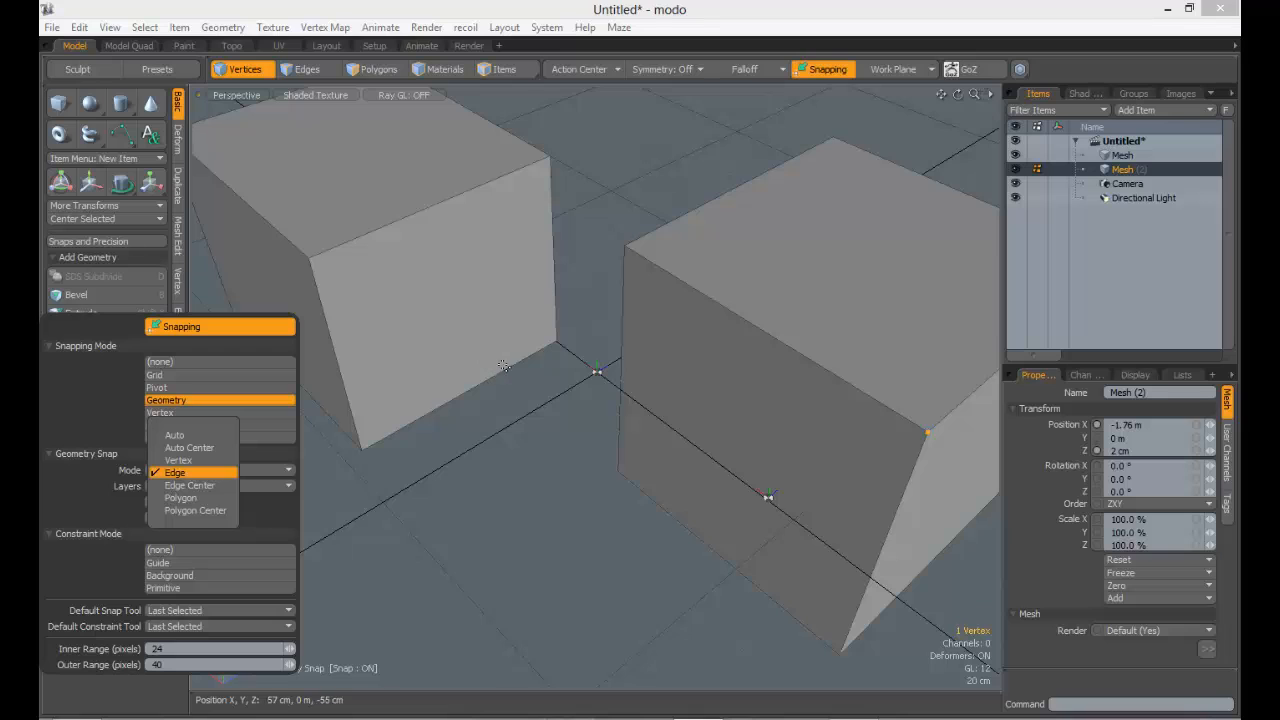
left_click(188, 485)
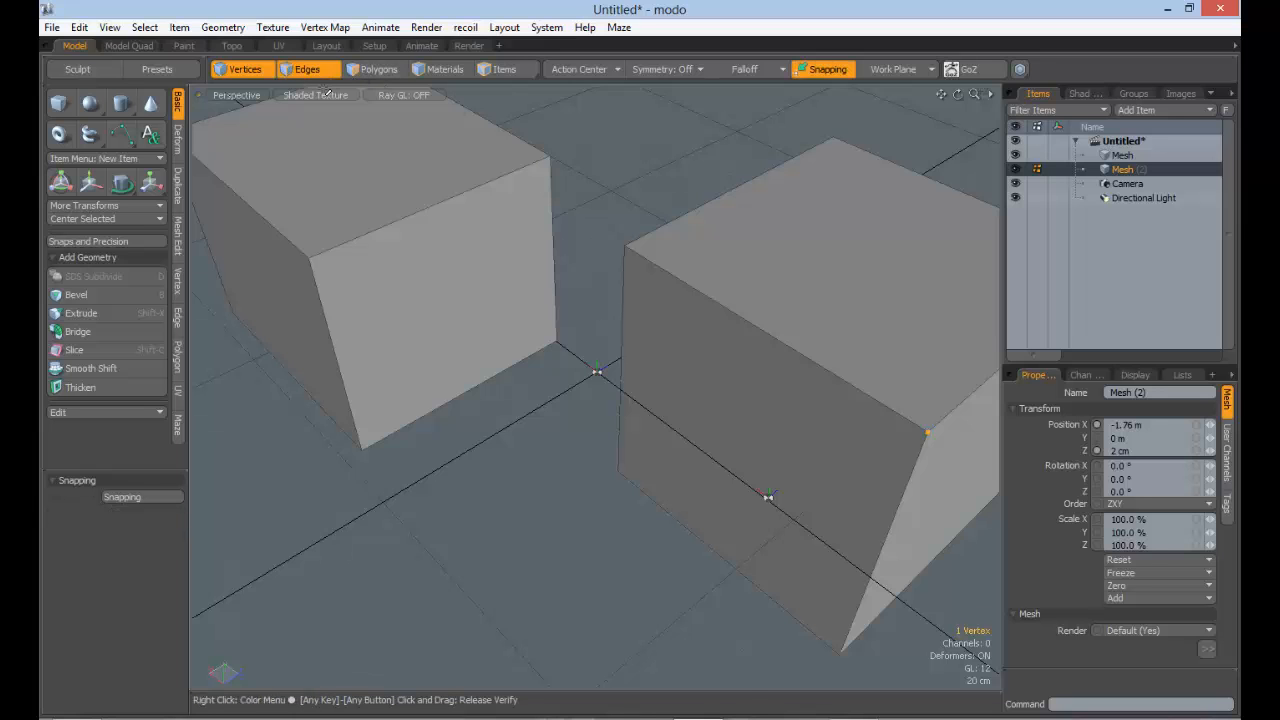
Switch to vertex-only selection and clear the selected vertex on the Mesh (2) cube
left_click(300, 69)
left_click_drag(680, 350, 561, 416, "alt")
key("1")
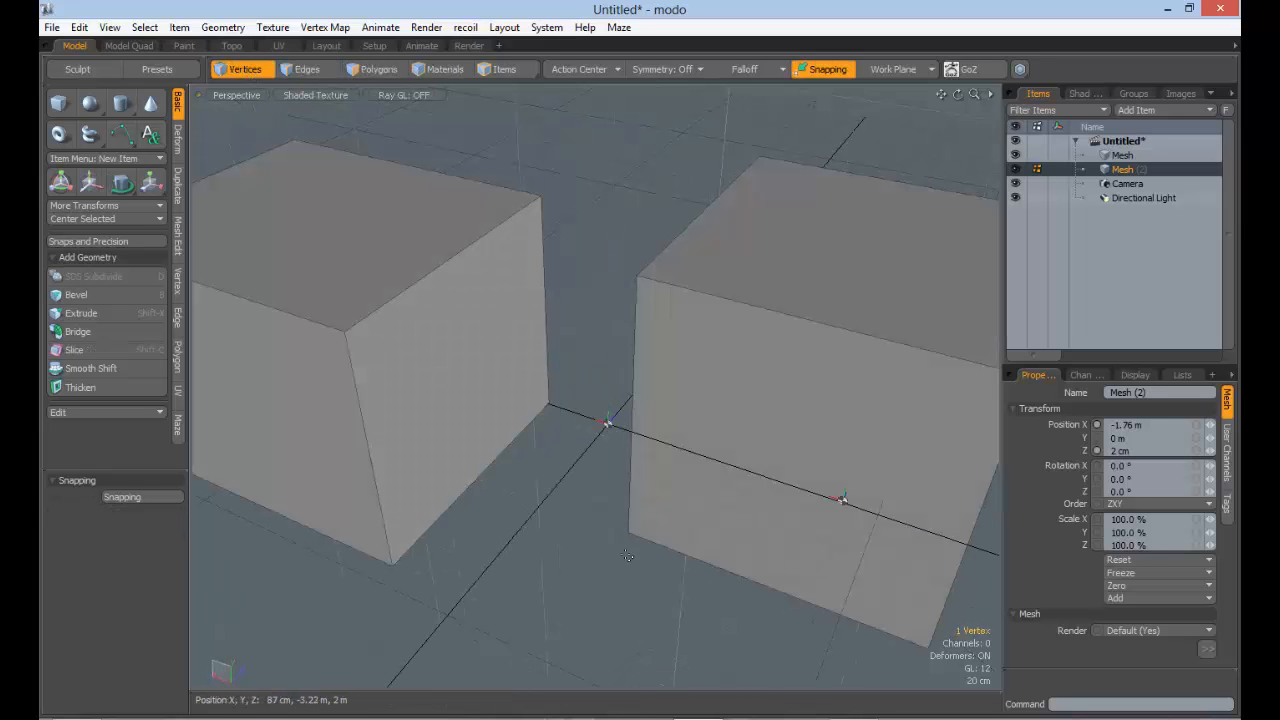
left_click_drag(842, 522, 891, 454, "alt")
left_click(888, 448)
left_click_drag(826, 486, 391, 140, "alt")
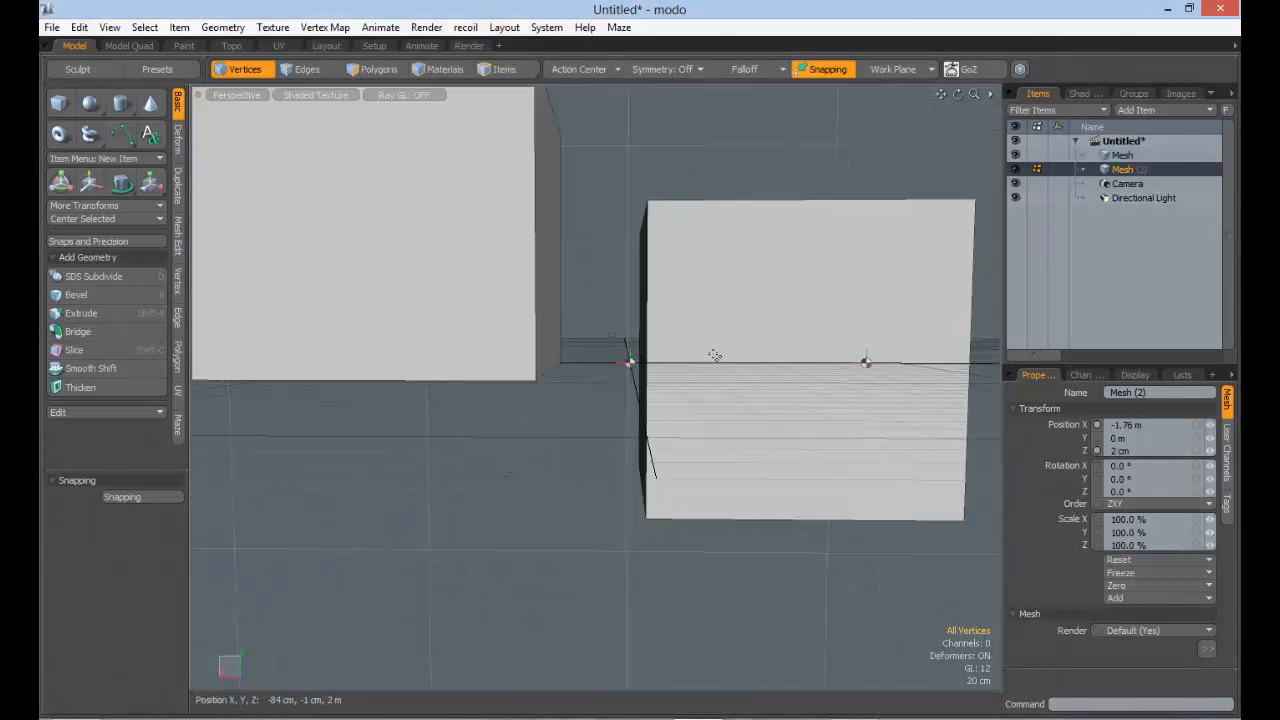
Select all polygons of the Mesh (2) cube, raise them until the base sits at ground level, and clear the selection
left_click(378, 69)
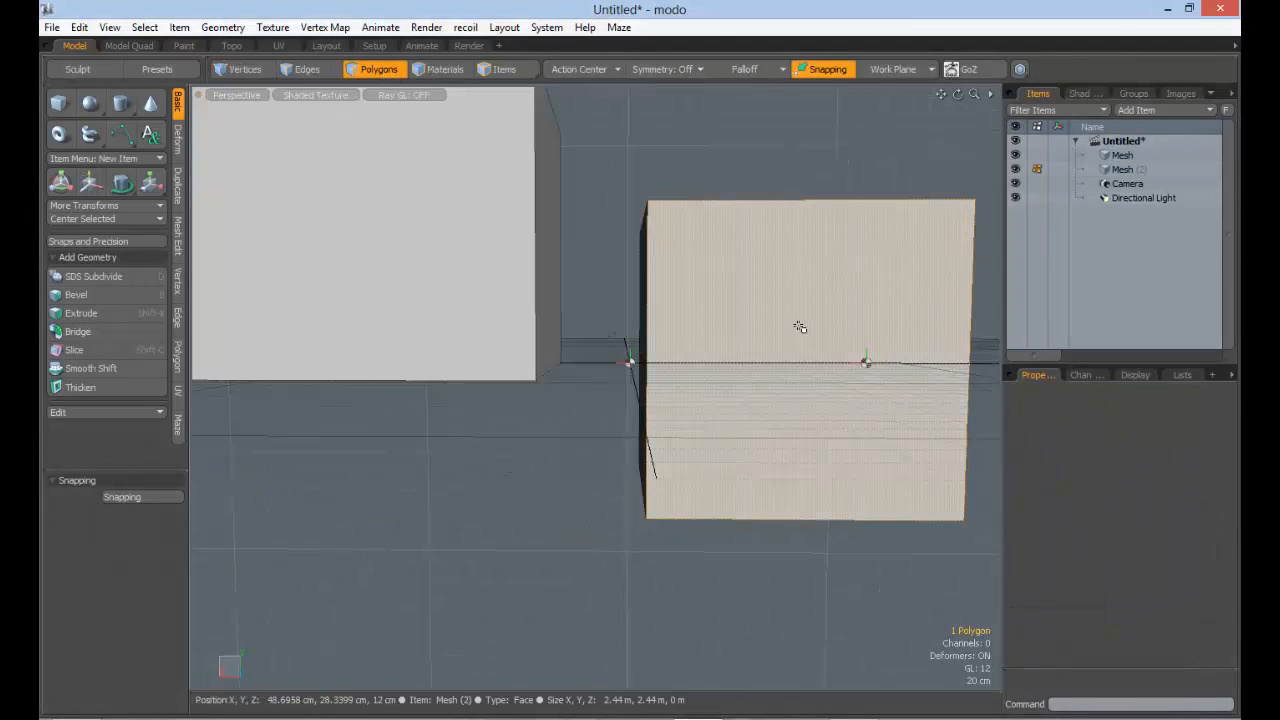
double_click(797, 326)
key("w")
left_click_drag(776, 308, 778, 150)
key("q")
left_click(703, 400)
Reselect all polygons of the Mesh (2) cube and shift them along Z until the front face lies at about -46 cm
left_click_drag(703, 400, 606, 409, "alt")
scroll(686, 423, "down", 3)
scroll(606, 409, "up", 4)
double_click(815, 318)
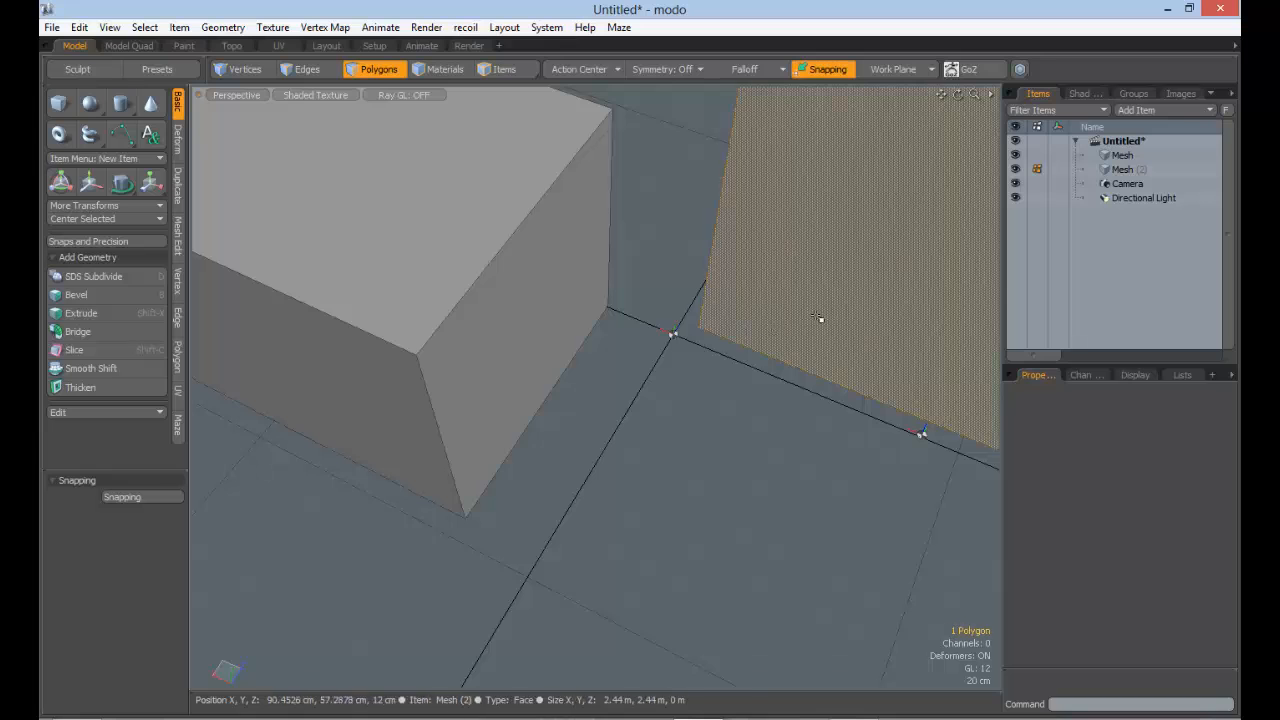
left_click_drag(766, 405, 711, 423, "alt")
key("w")
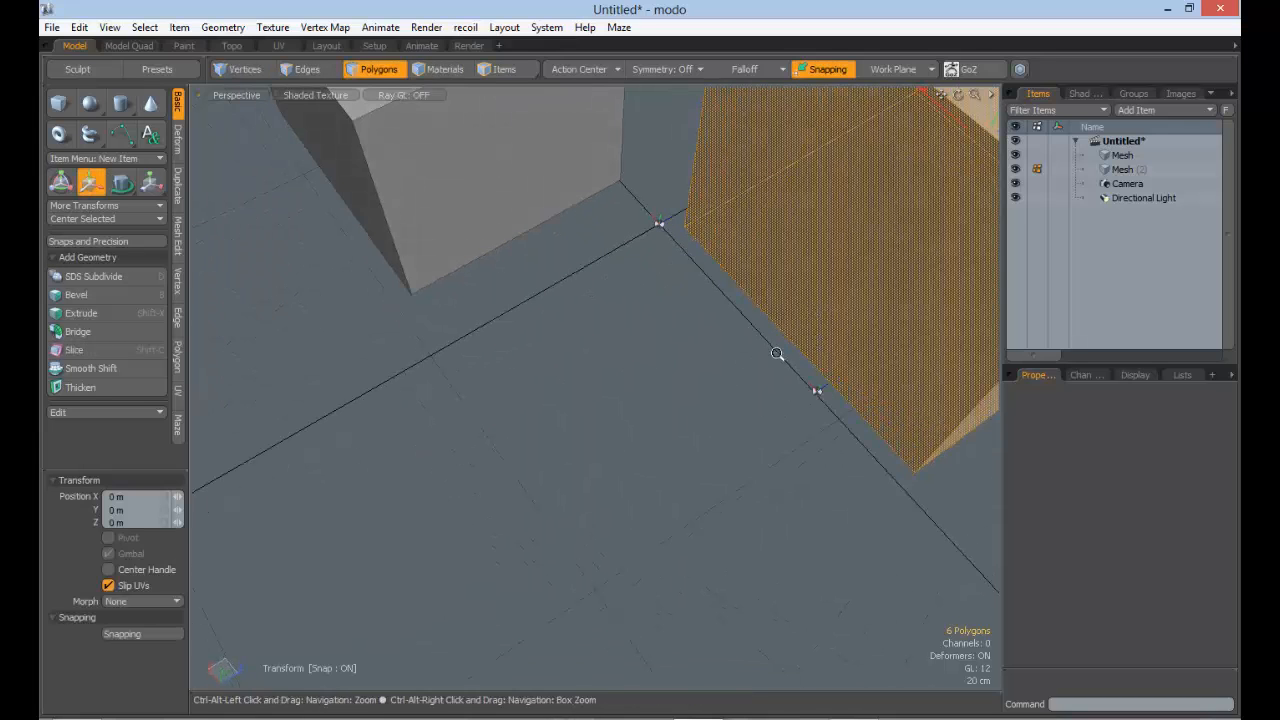
left_click_drag(780, 356, 838, 258, "ctrl+alt")
mouse_move(838, 258)
left_mouse_down("alt+shift")
mouse_move(859, 278)
mouse_move(862, 266)
mouse_move(843, 278)
left_mouse_up("alt+shift")
key("q")
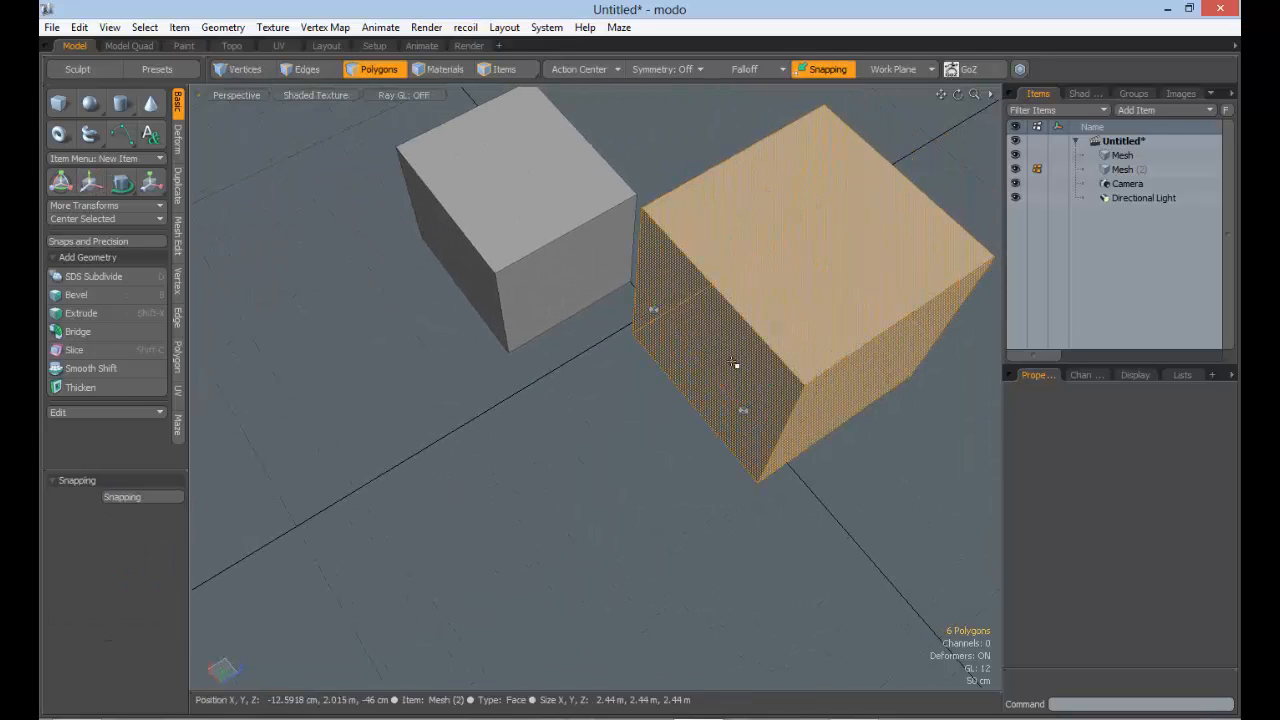
left_click(632, 402)
Select the front bottom corner vertex of the Mesh (2) cube closest to the first cube
left_click_drag(632, 402, 586, 372, "alt")
key("1")
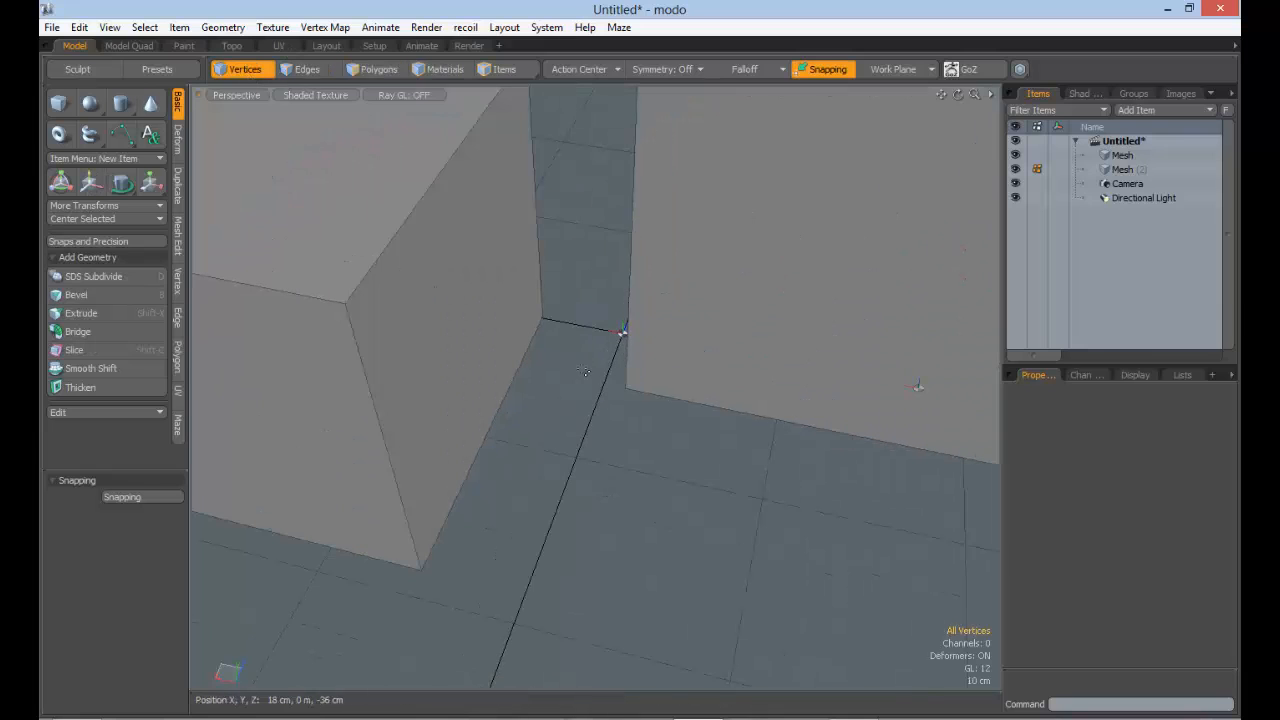
left_click(626, 389)
left_click_drag(674, 451, 717, 449, "ctrl+alt")
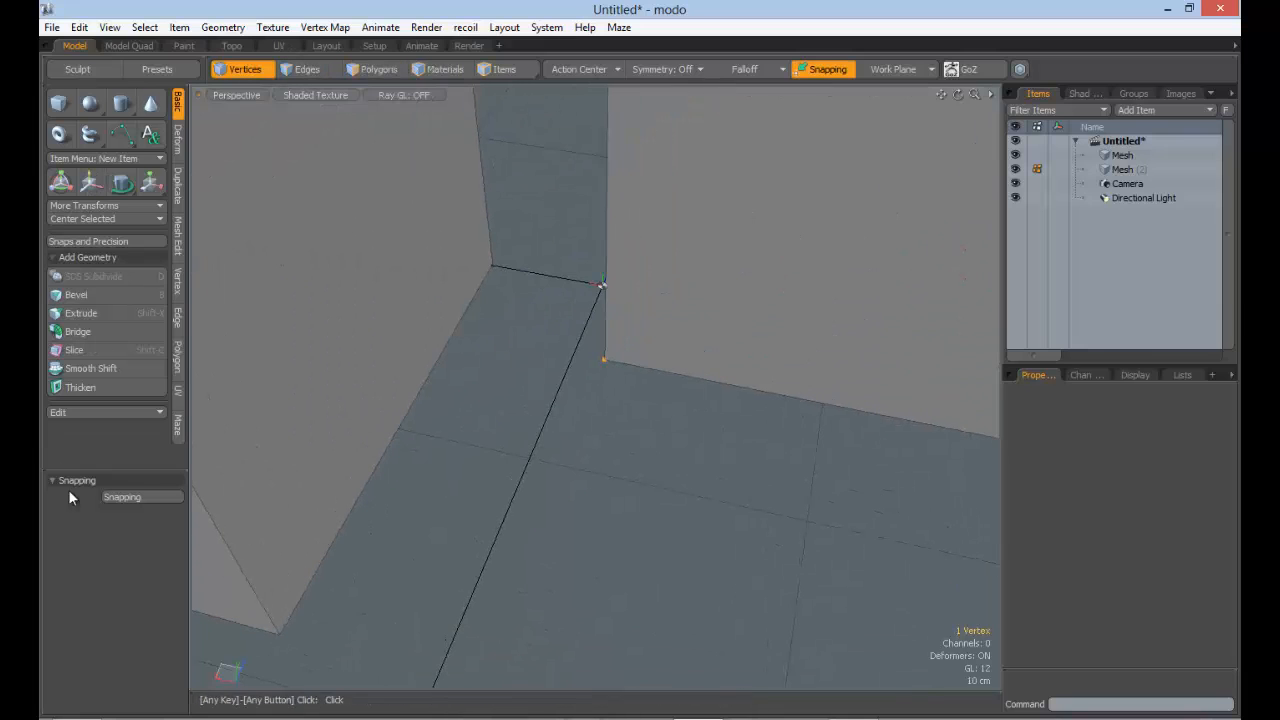
Set the snapping mode to Geometry with its Geometry Snap Mode set to Vertex
left_click(118, 497)
key("F11")
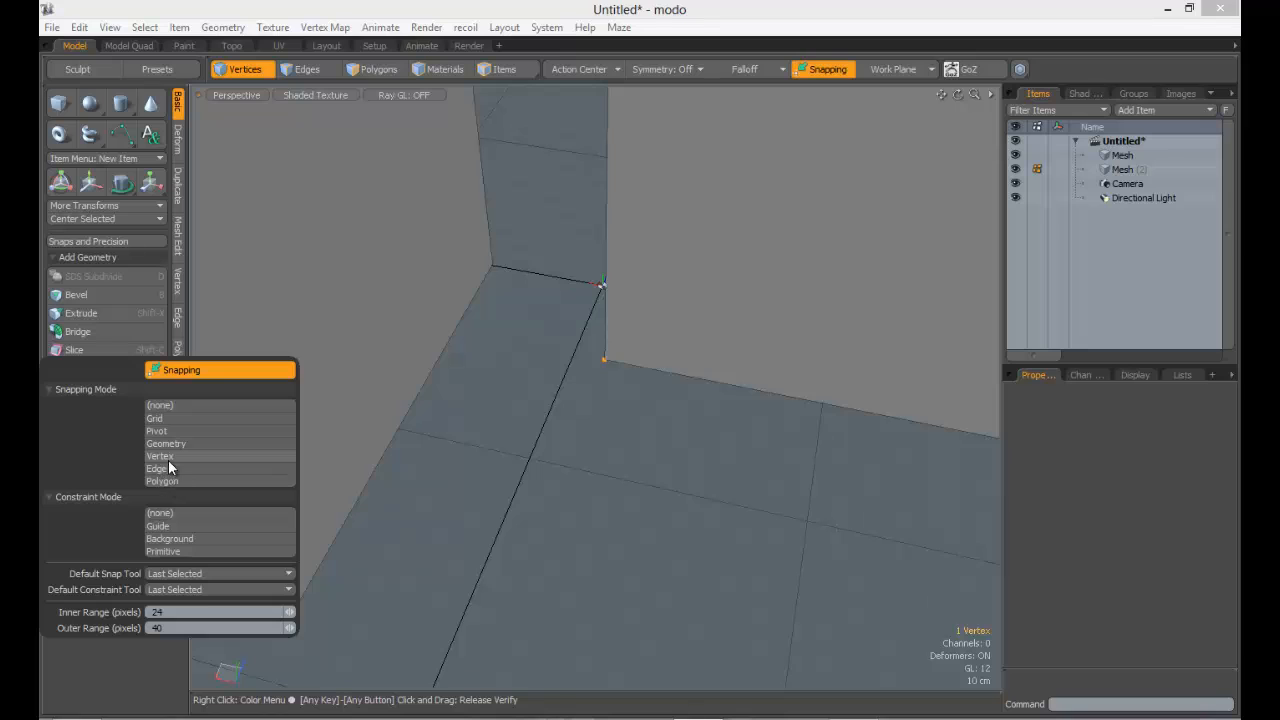
left_click(169, 457)
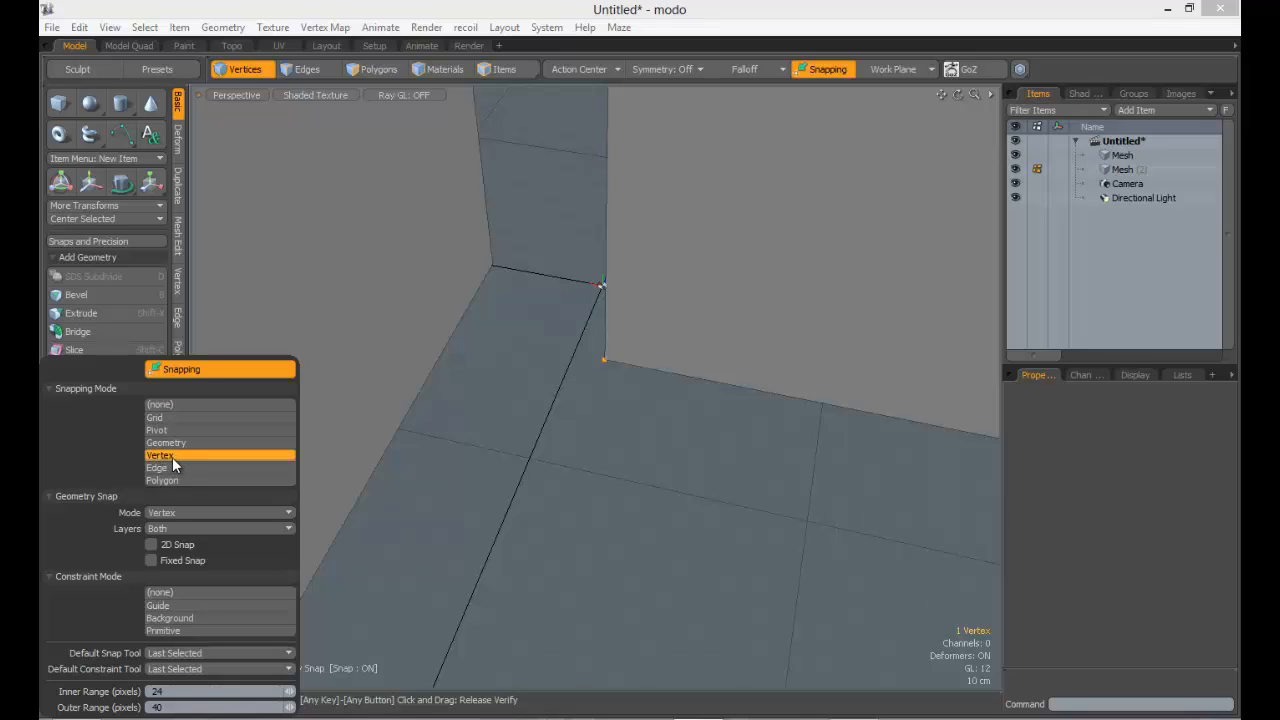
left_click(174, 442)
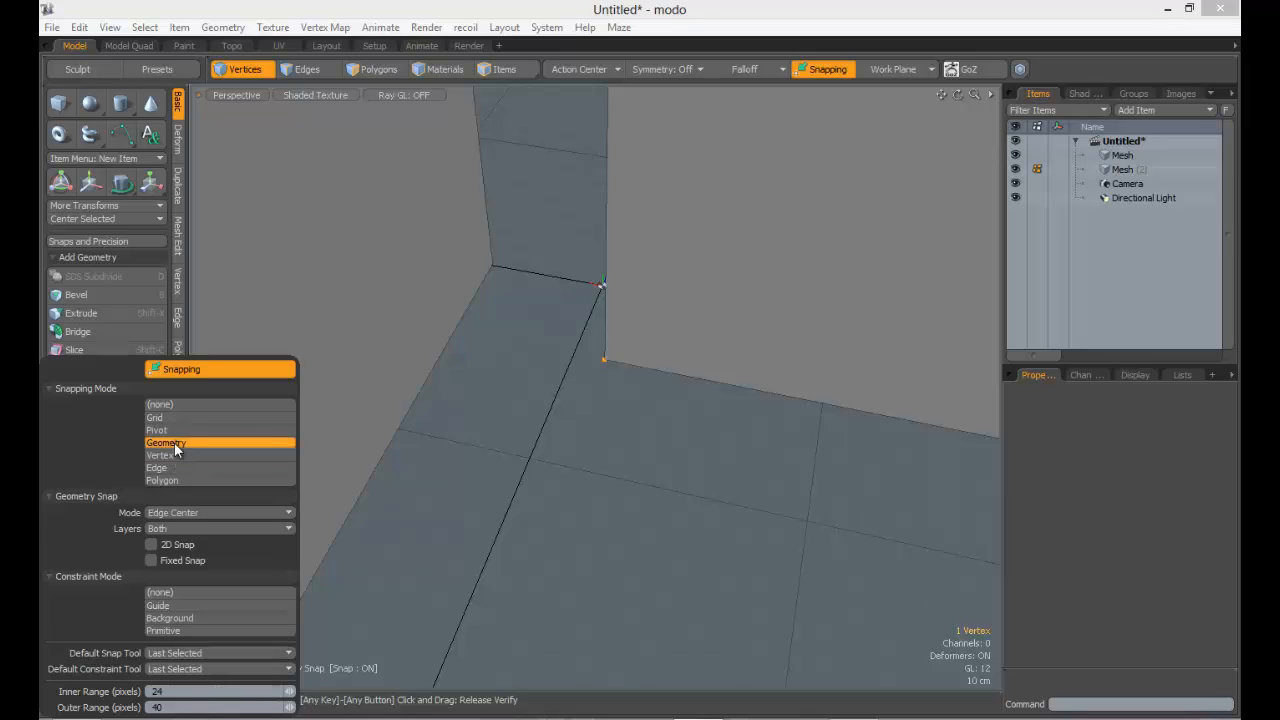
left_click(172, 512)
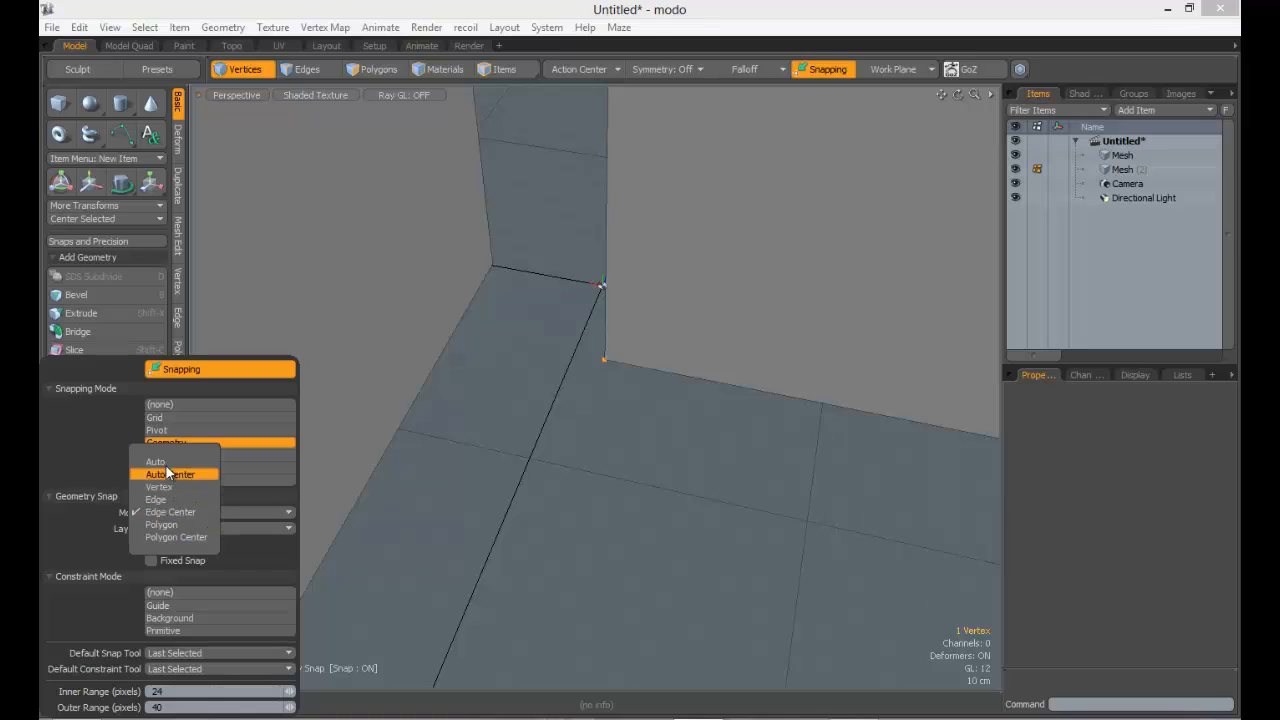
left_click(158, 489)
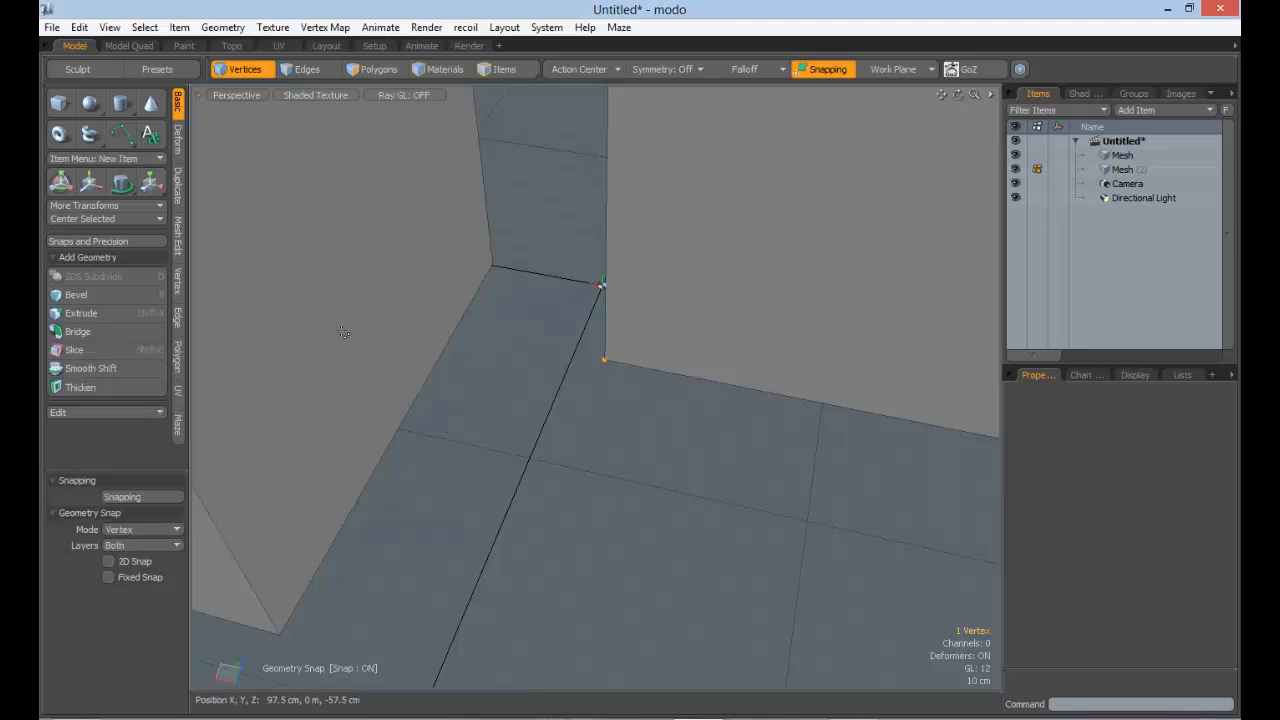
Snap the selected vertex onto the first cube's nearest bottom corner and pull it away to an offset of about X 6.5 cm, Z 15.5 cm
key("w")
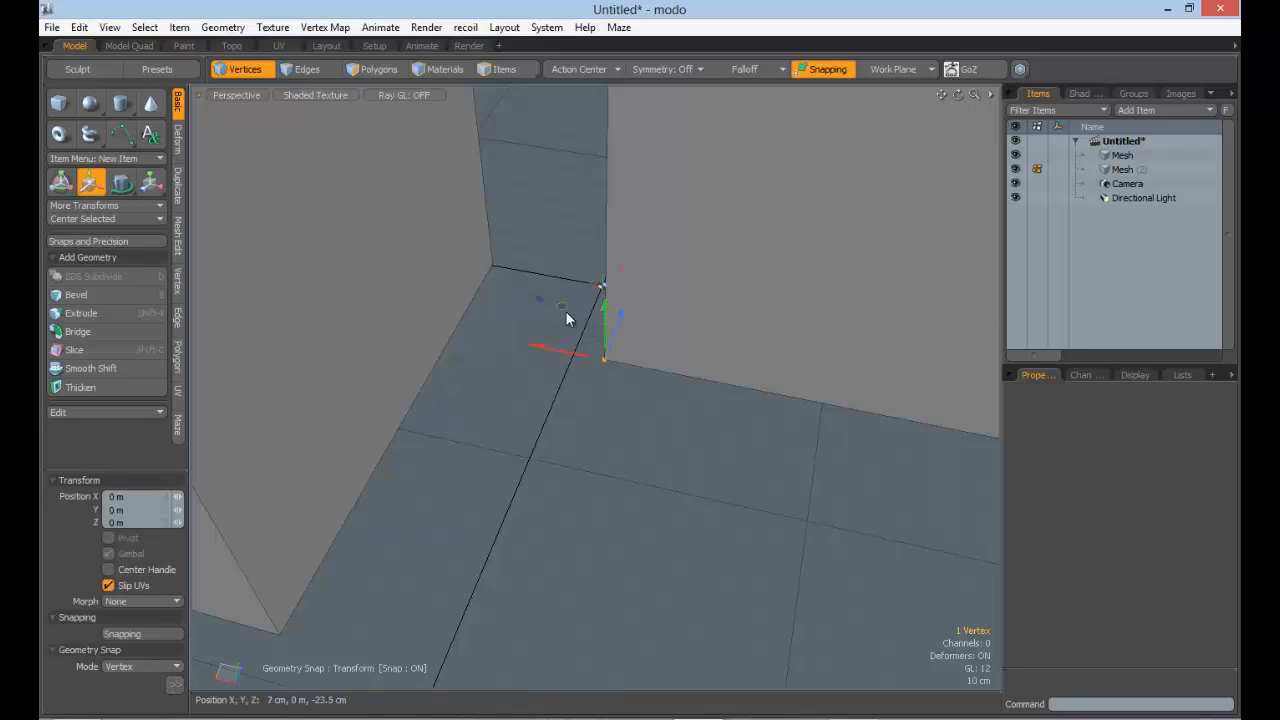
left_click_drag(604, 359, 503, 267)
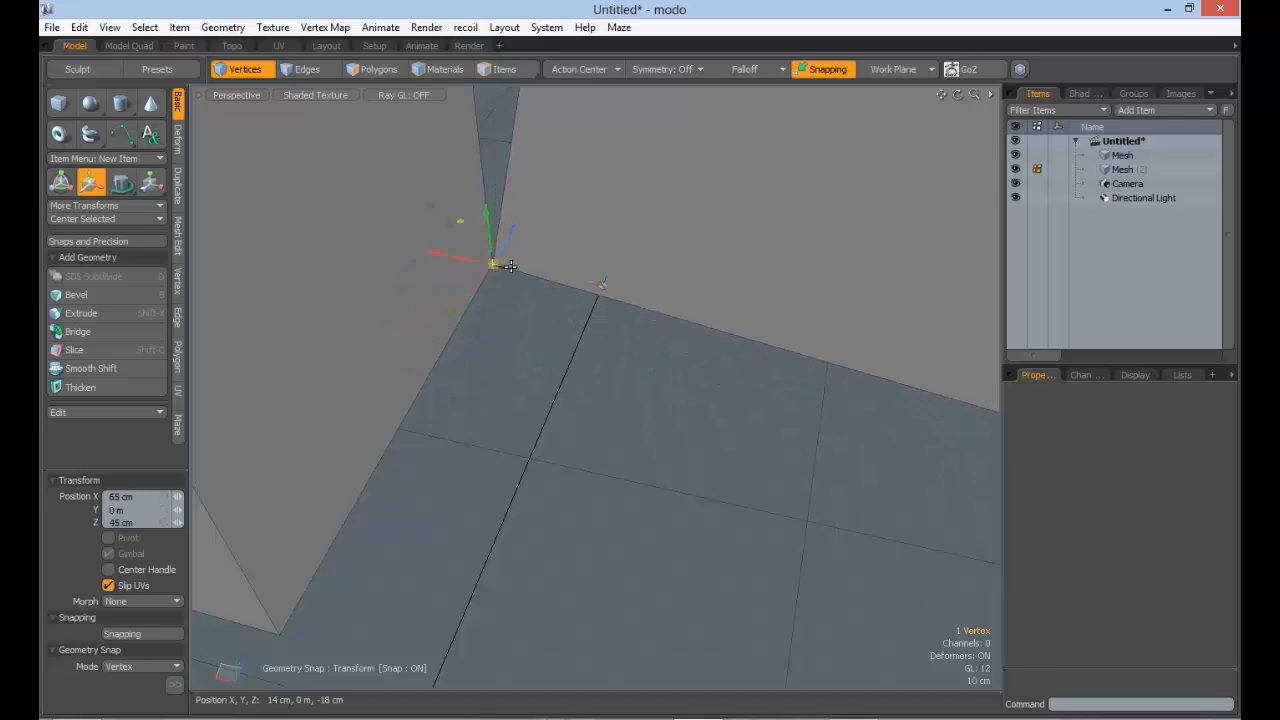
mouse_move(498, 263)
left_mouse_down()
mouse_move(665, 335)
mouse_move(603, 334)
mouse_move(606, 380)
mouse_move(637, 389)
mouse_move(671, 371)
mouse_move(606, 286)
mouse_move(497, 268)
mouse_move(412, 520)
mouse_move(298, 628)
mouse_move(277, 631)
mouse_move(477, 569)
mouse_move(591, 286)
mouse_move(491, 263)
mouse_move(228, 677)
mouse_move(294, 623)
mouse_move(600, 457)
mouse_move(630, 300)
mouse_move(561, 314)
left_mouse_up()
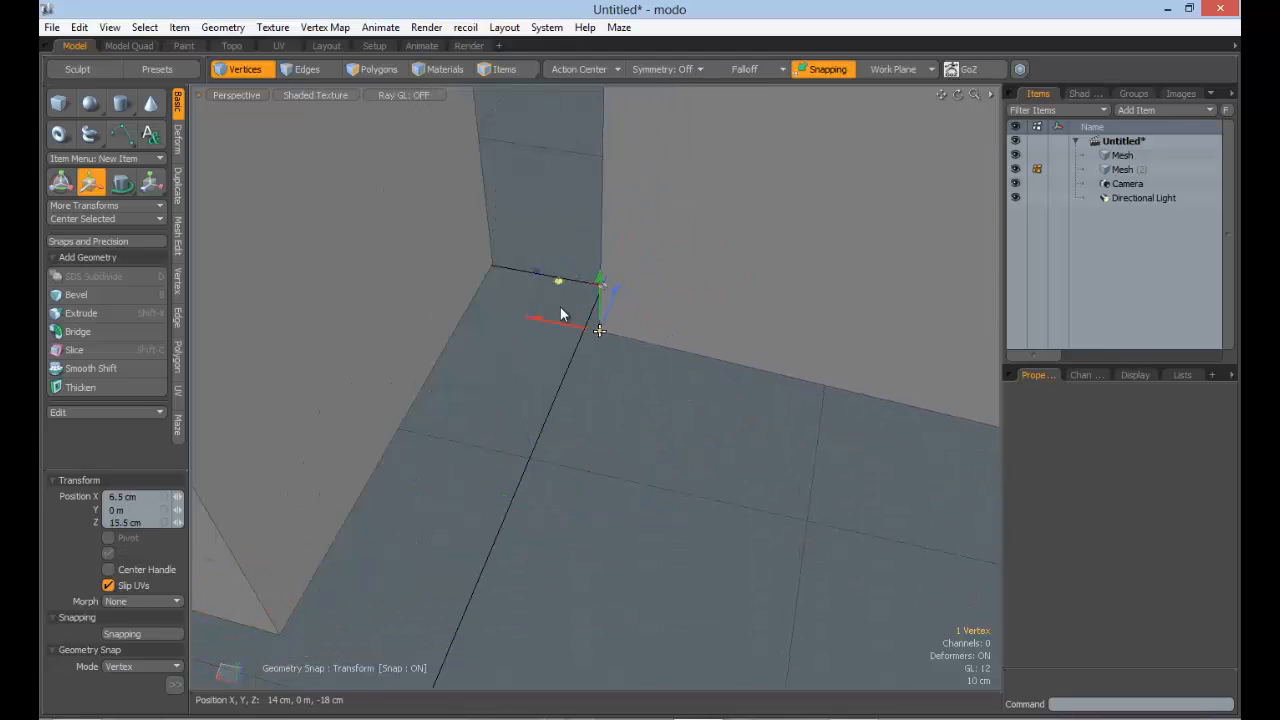
Restart the Move tool and offset the corner vertex by about X 3 cm, Z -31 cm with Vertex snapping
left_click(140, 634)
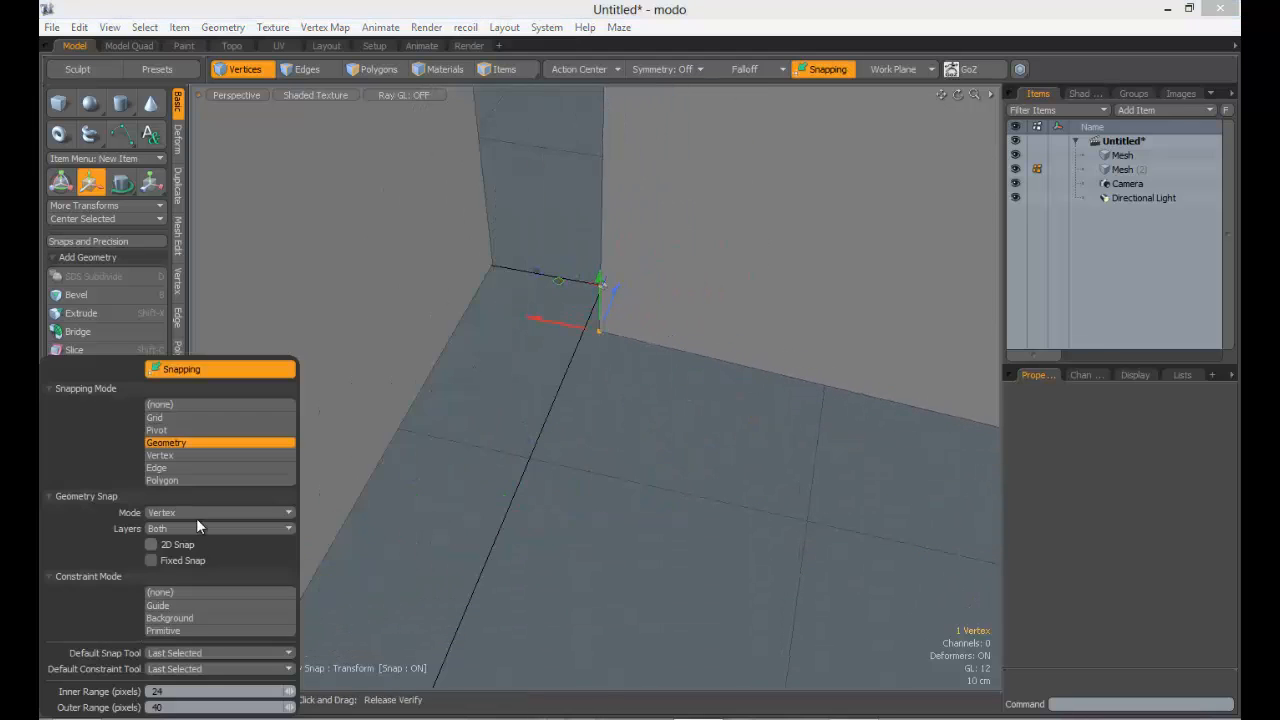
left_click(160, 467)
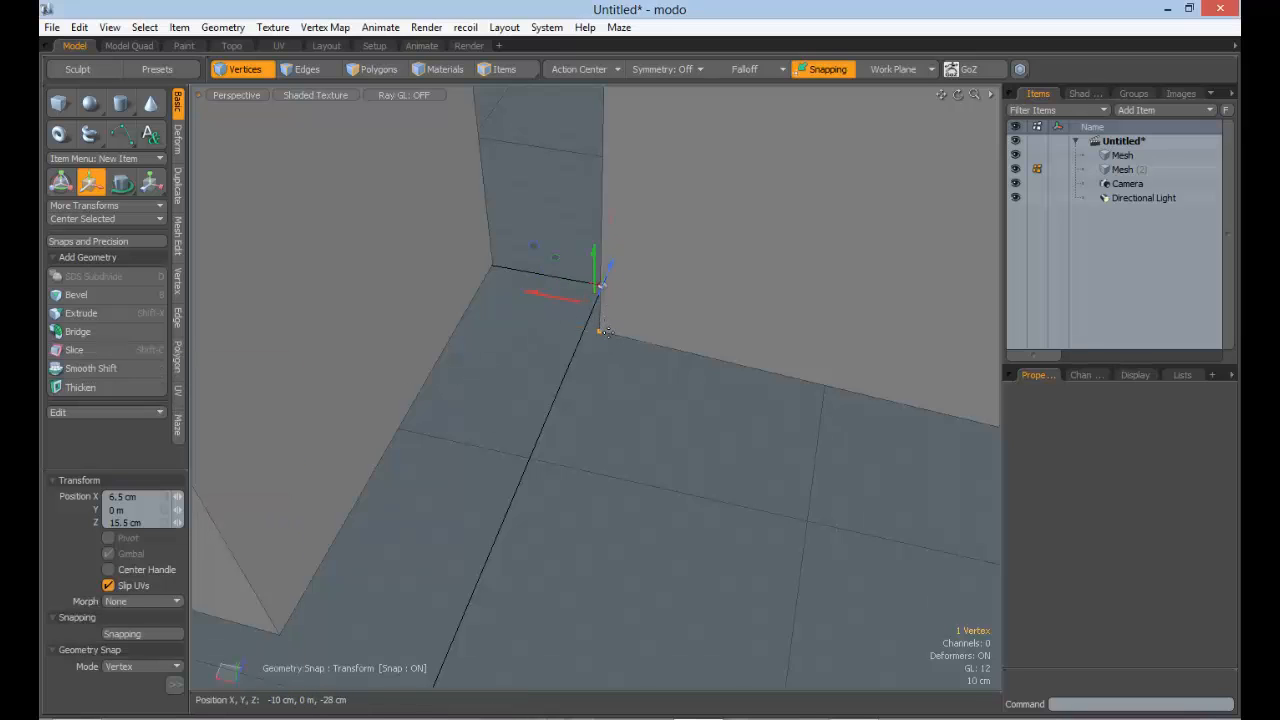
key("q")
key("w")
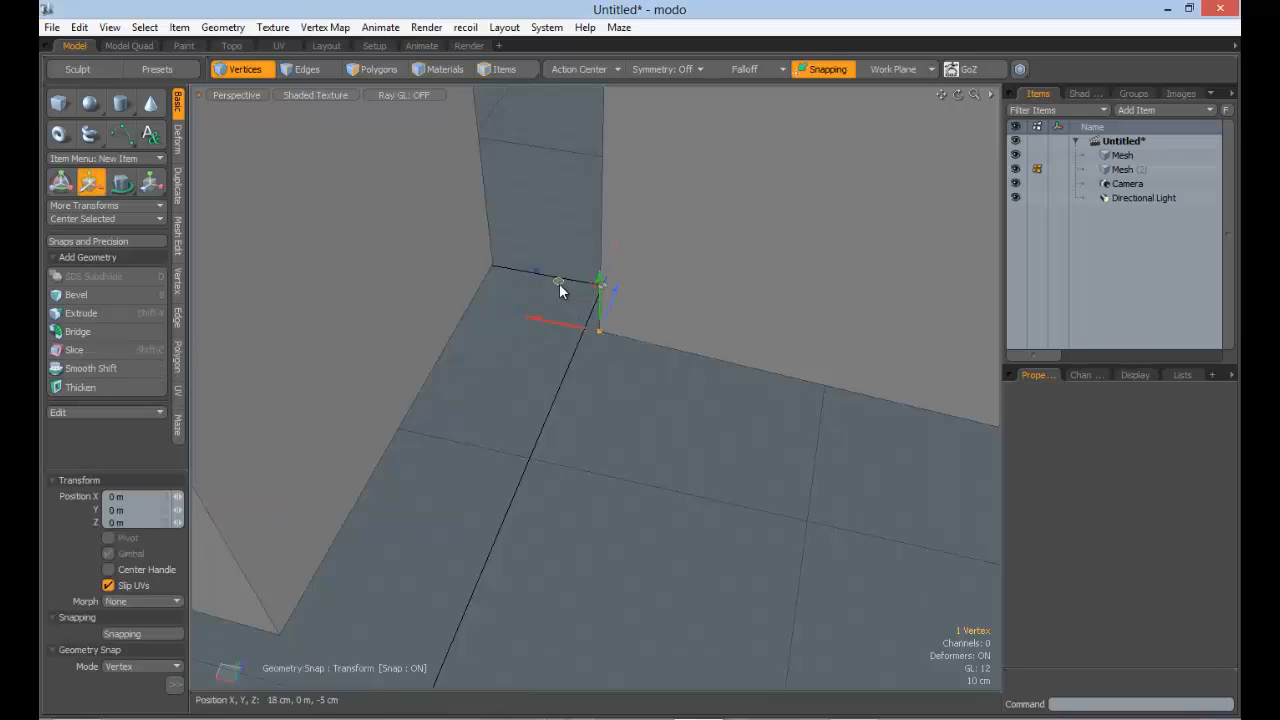
left_click_drag(560, 290, 570, 380)
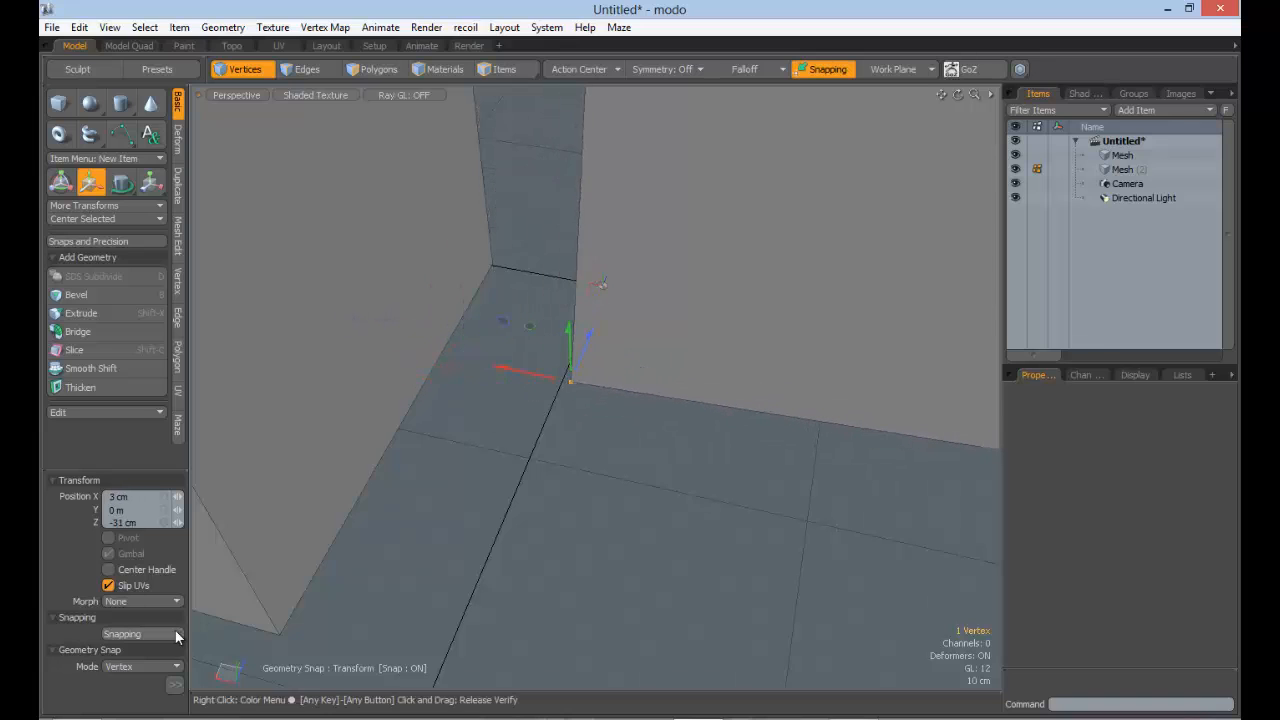
Set the Geometry Snap Mode to Edge and move the corner vertex to an offset of about X 5.5 cm, Z -36 cm
left_click(176, 635)
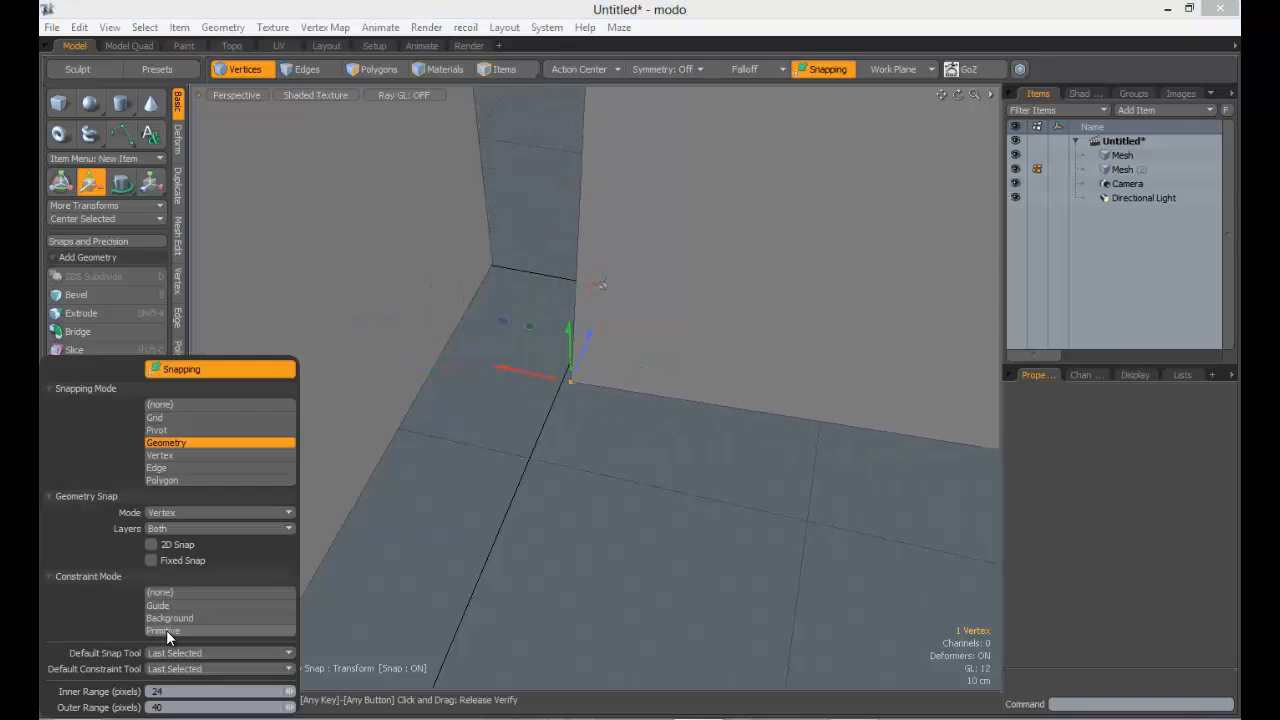
left_click(185, 511)
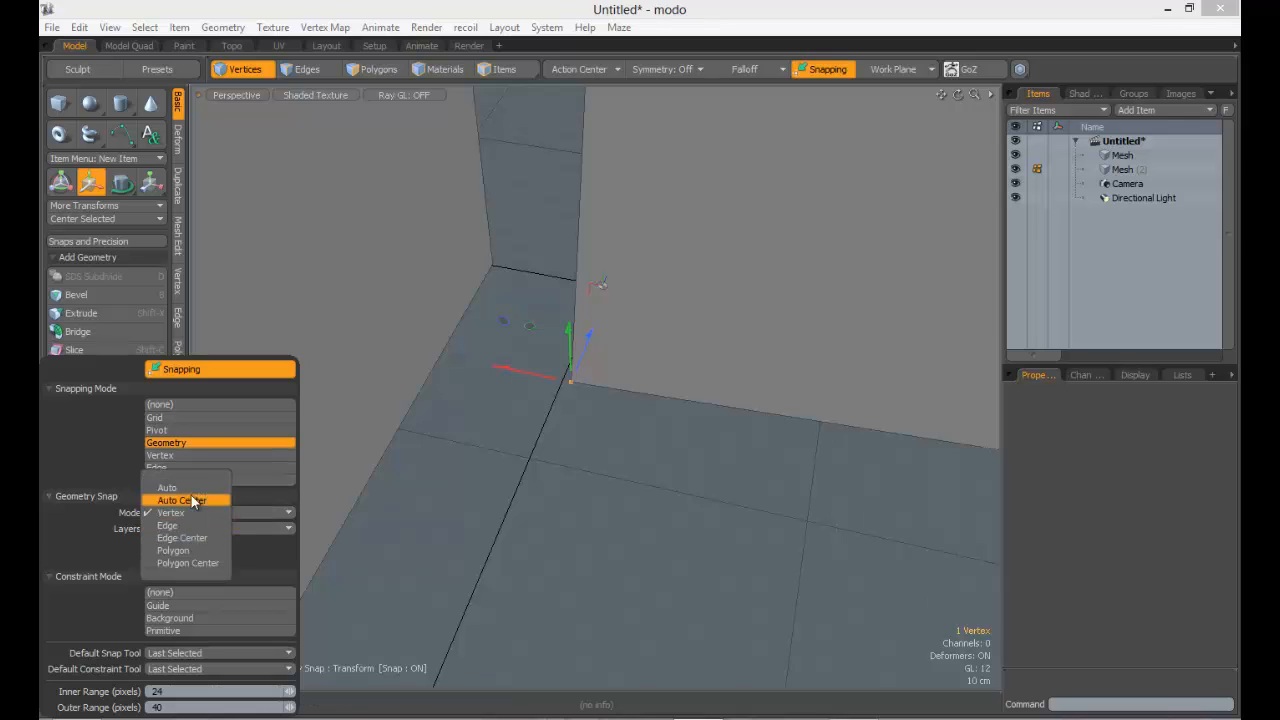
left_click(192, 525)
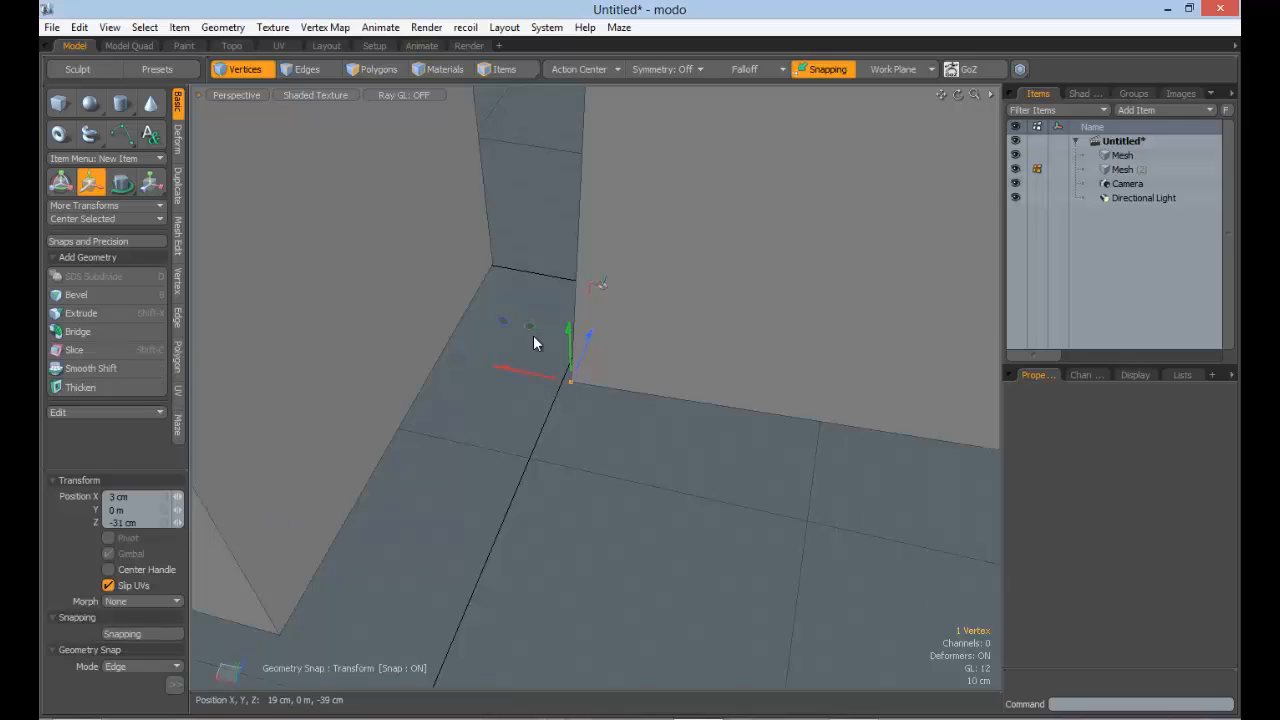
mouse_move(570, 381)
left_mouse_down()
mouse_move(431, 397)
mouse_move(457, 394)
mouse_move(440, 388)
mouse_move(306, 509)
mouse_move(464, 385)
mouse_move(457, 323)
mouse_move(406, 414)
mouse_move(329, 506)
mouse_move(457, 366)
mouse_move(457, 329)
mouse_move(443, 346)
mouse_move(472, 296)
mouse_move(406, 412)
mouse_move(457, 343)
mouse_move(403, 417)
mouse_move(514, 374)
mouse_move(560, 388)
left_mouse_up()
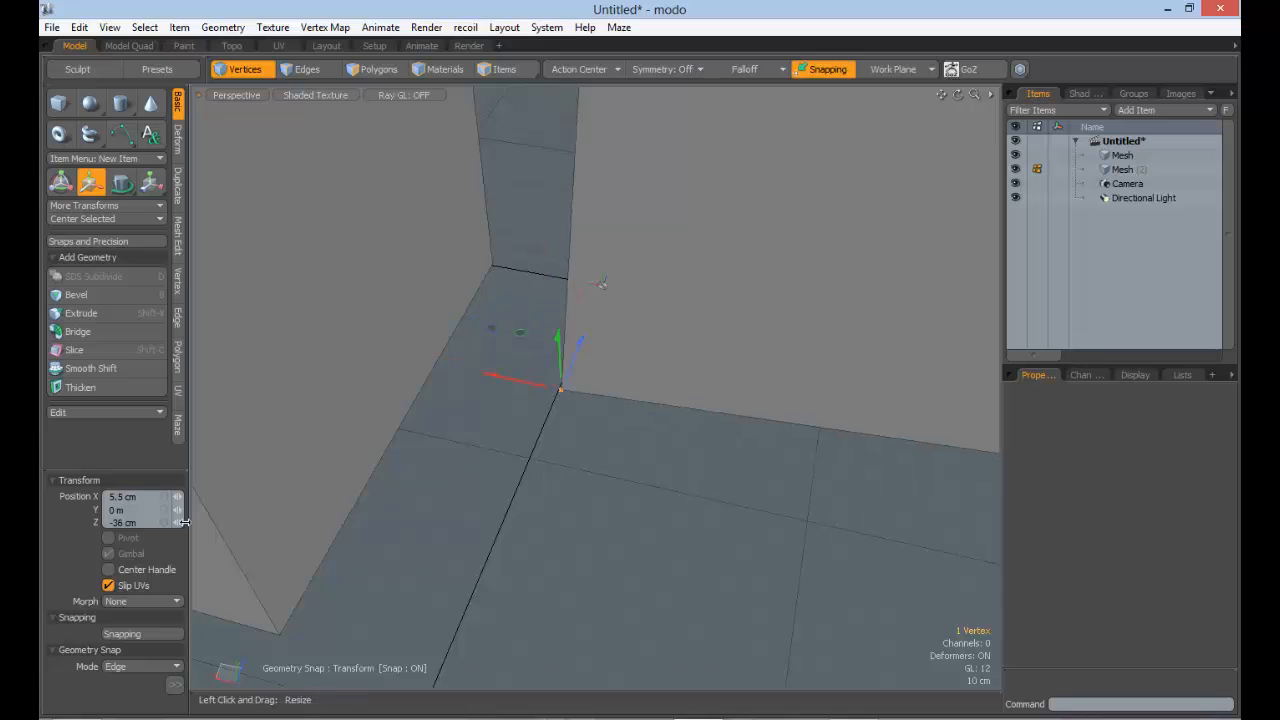
Set the Geometry Snap Mode to Edge Center and test it by moving the corner vertex, ending at about X -25.5 cm, Z -45 cm
left_click(172, 686)
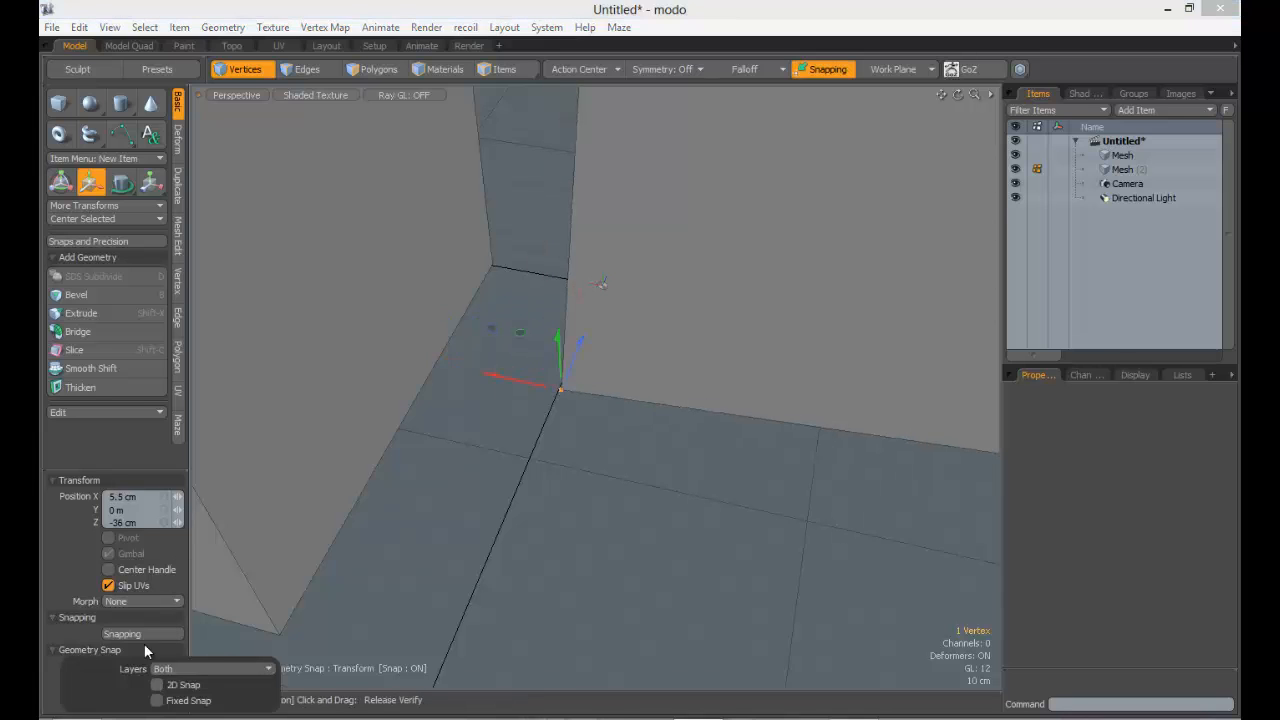
left_click(139, 635)
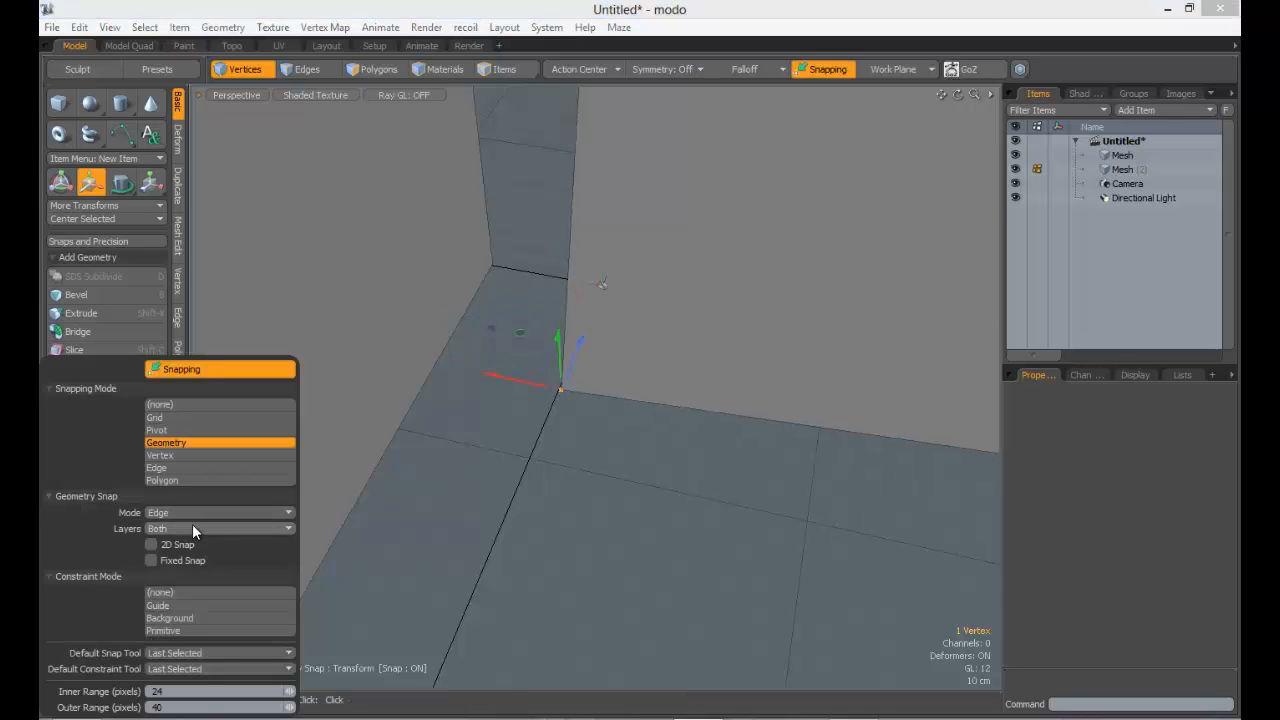
left_click(187, 511)
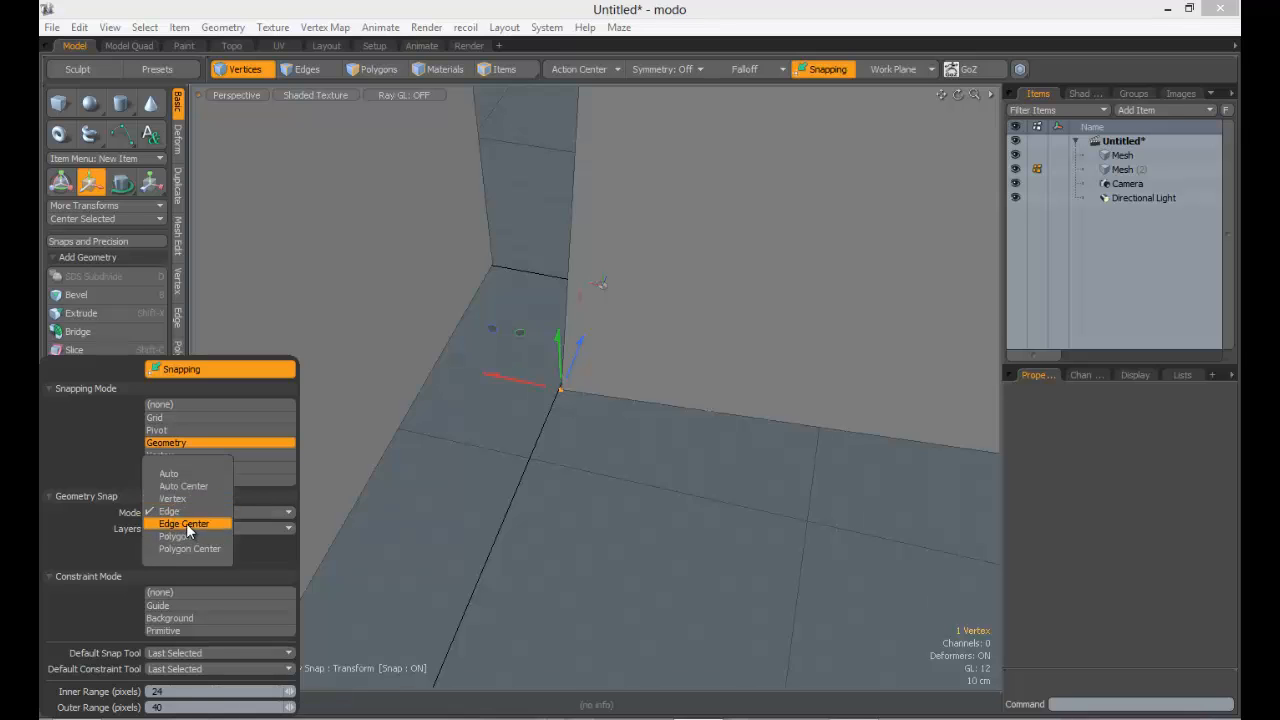
left_click(186, 524)
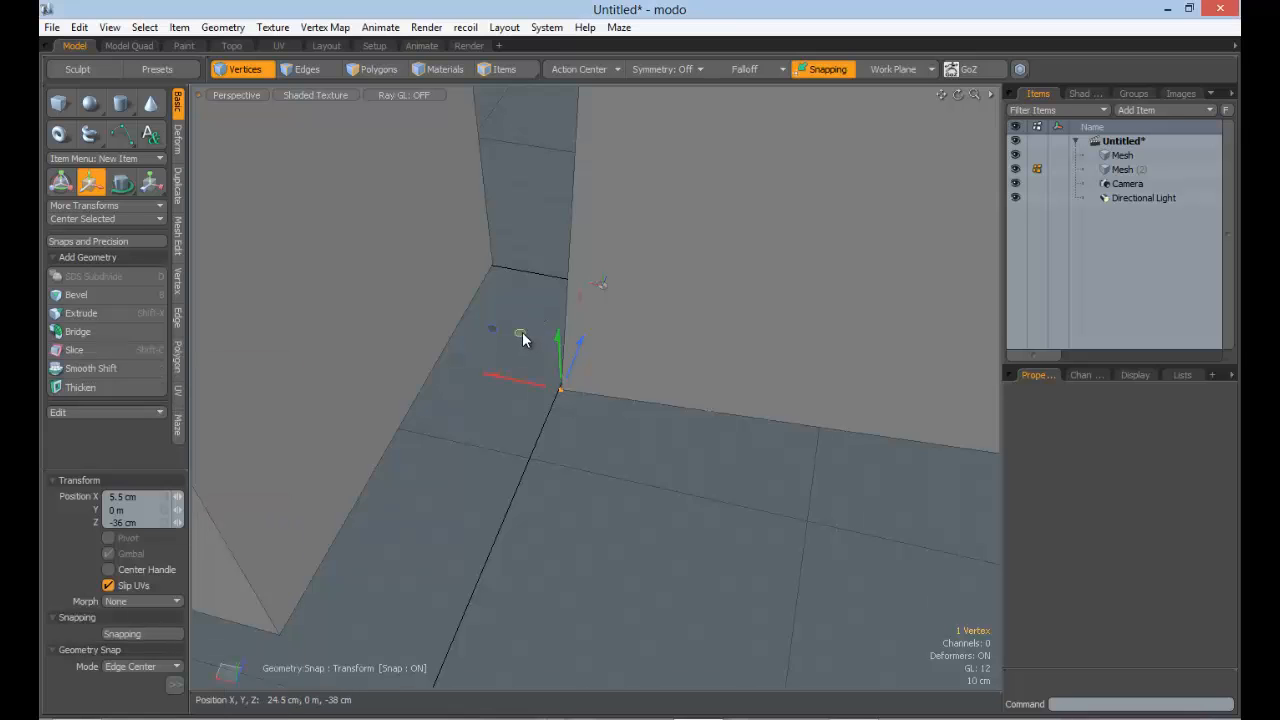
left_click_drag(523, 334, 445, 371)
mouse_move(430, 352)
left_mouse_down()
mouse_move(406, 399)
mouse_move(443, 343)
mouse_move(460, 346)
mouse_move(426, 364)
mouse_move(404, 416)
mouse_move(438, 328)
mouse_move(430, 353)
mouse_move(446, 354)
mouse_move(401, 412)
mouse_move(404, 395)
mouse_move(425, 411)
mouse_move(525, 367)
left_mouse_up()
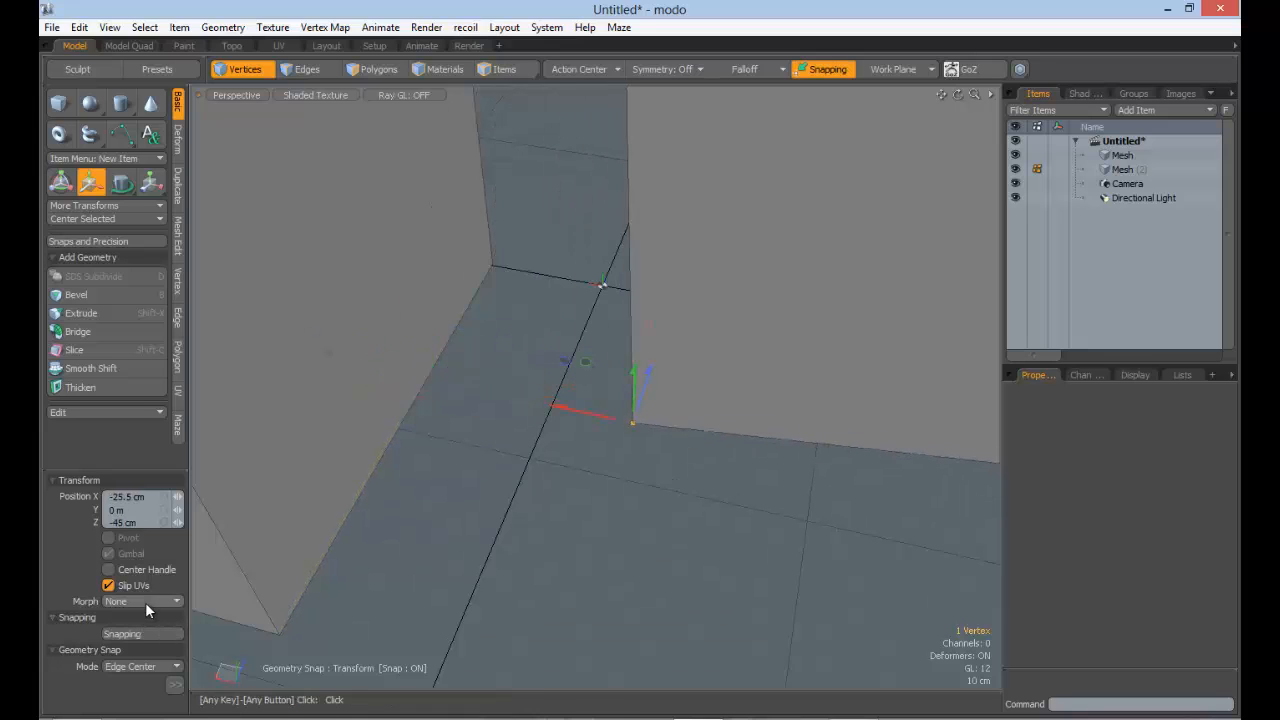
Set the Geometry Snap Mode to Polygon and raise the corner vertex to a Y offset of about 40.35 cm
left_click(150, 634)
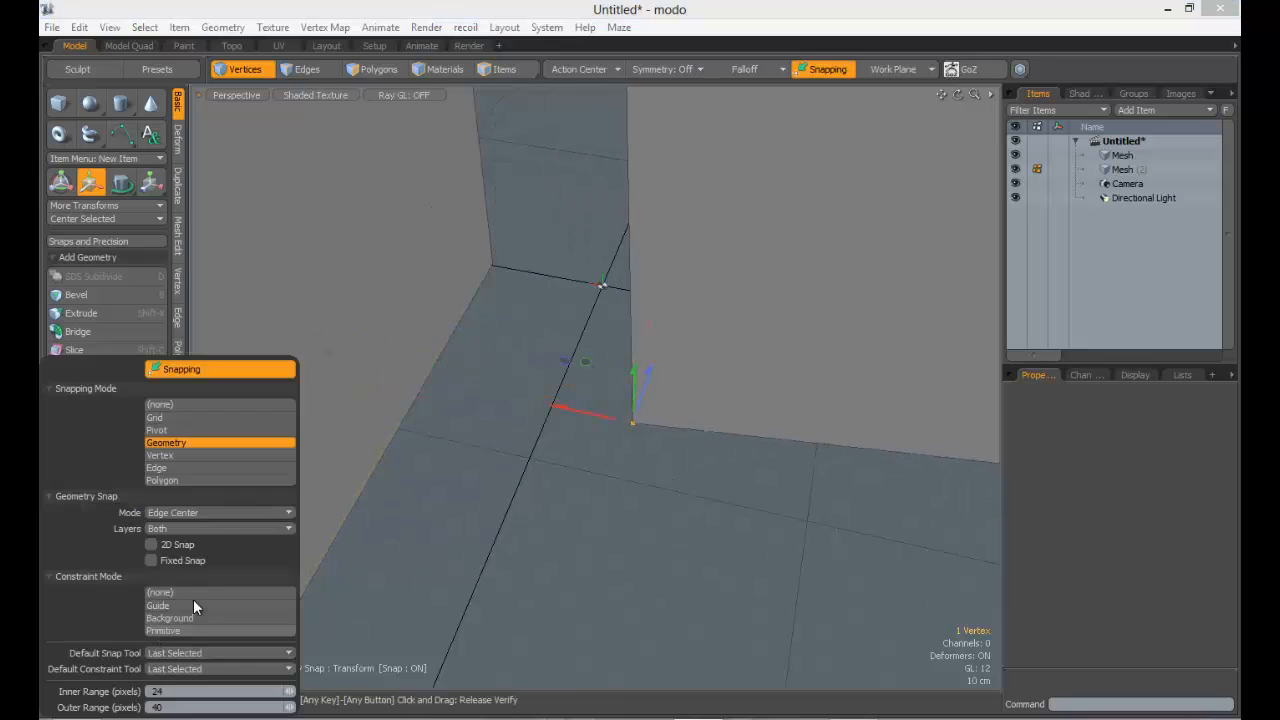
left_click(196, 509)
left_click(195, 523)
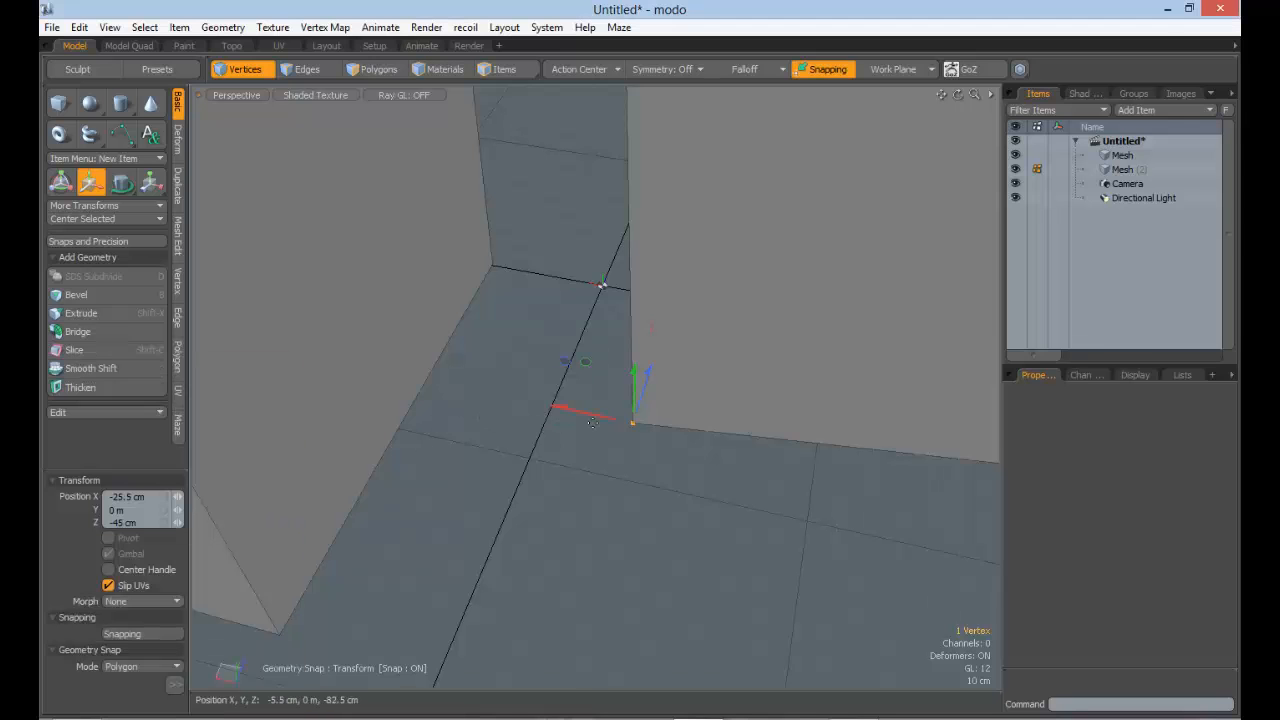
mouse_move(595, 487)
left_mouse_down("alt")
mouse_move(643, 374)
mouse_move(634, 443)
mouse_move(610, 478)
left_mouse_up("alt")
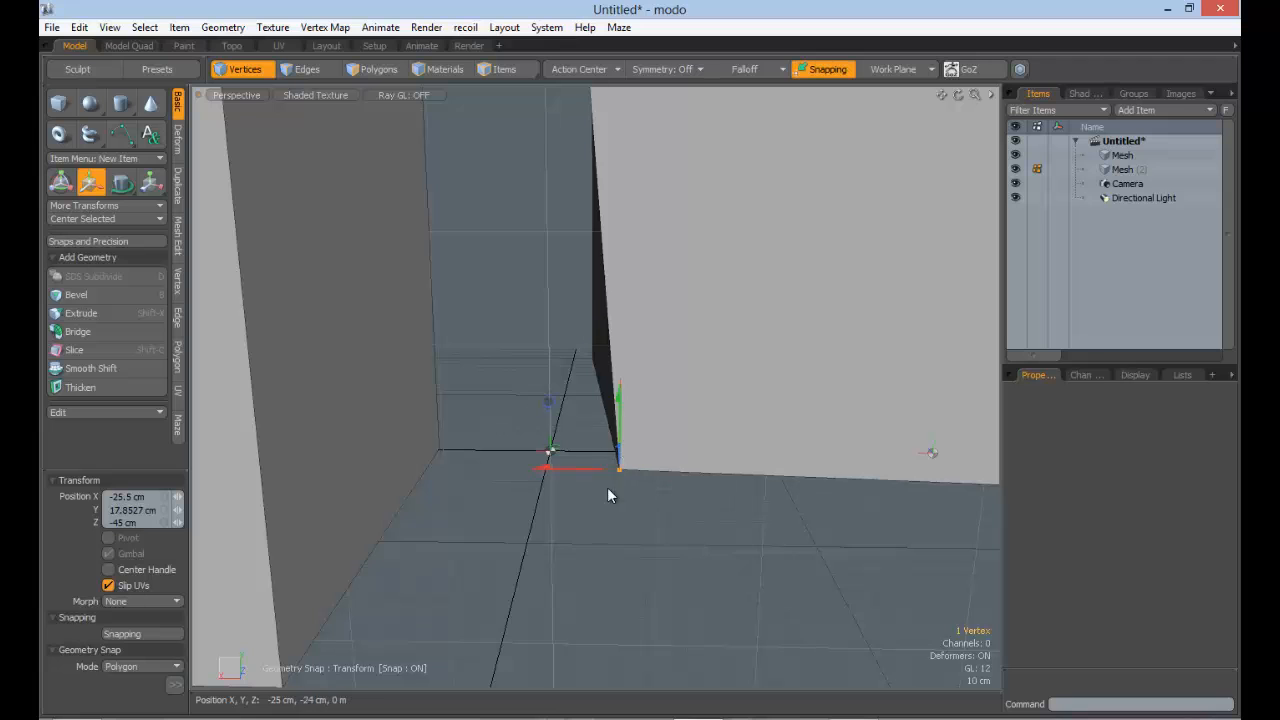
left_click_drag(624, 429, 602, 372)
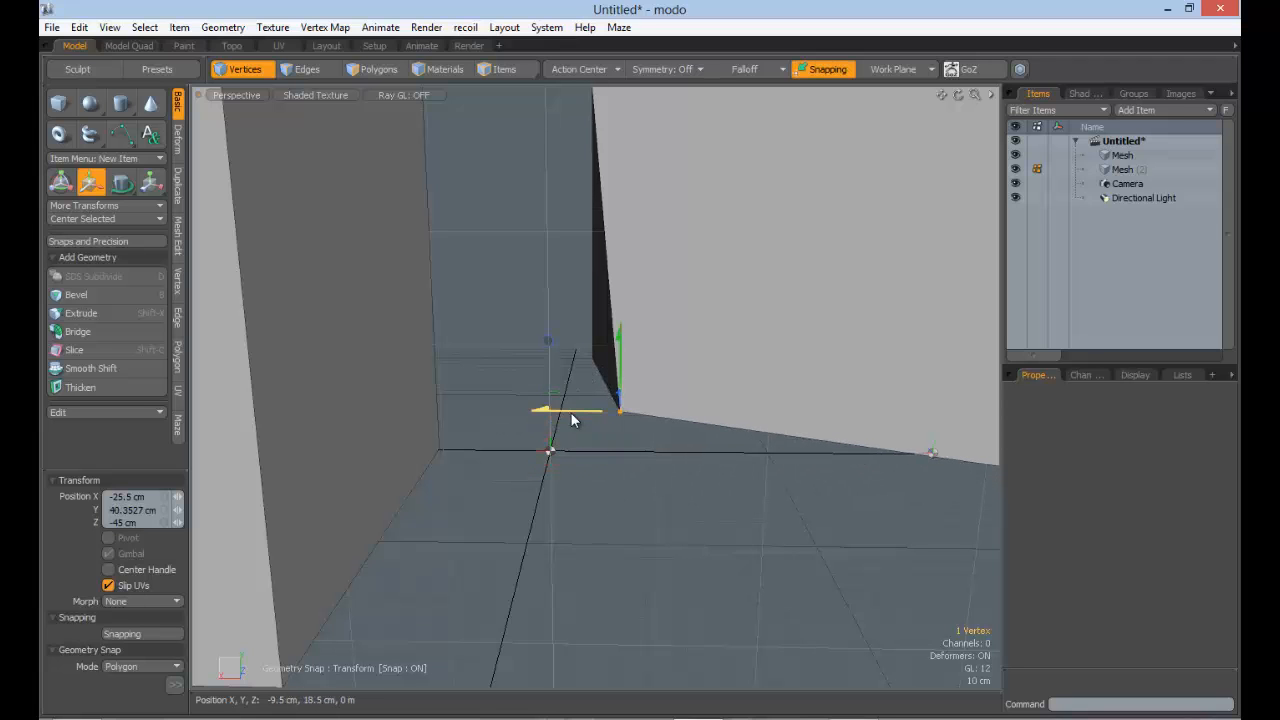
Slide the raised corner vertex along X toward the first cube's side face, to an offset of about 38.5 cm
left_click_drag(572, 420, 345, 406)
left_click_drag(400, 456, 537, 458, "alt")
left_click_drag(537, 458, 515, 258, "ctrl+alt")
left_click_drag(606, 394, 577, 423, "alt")
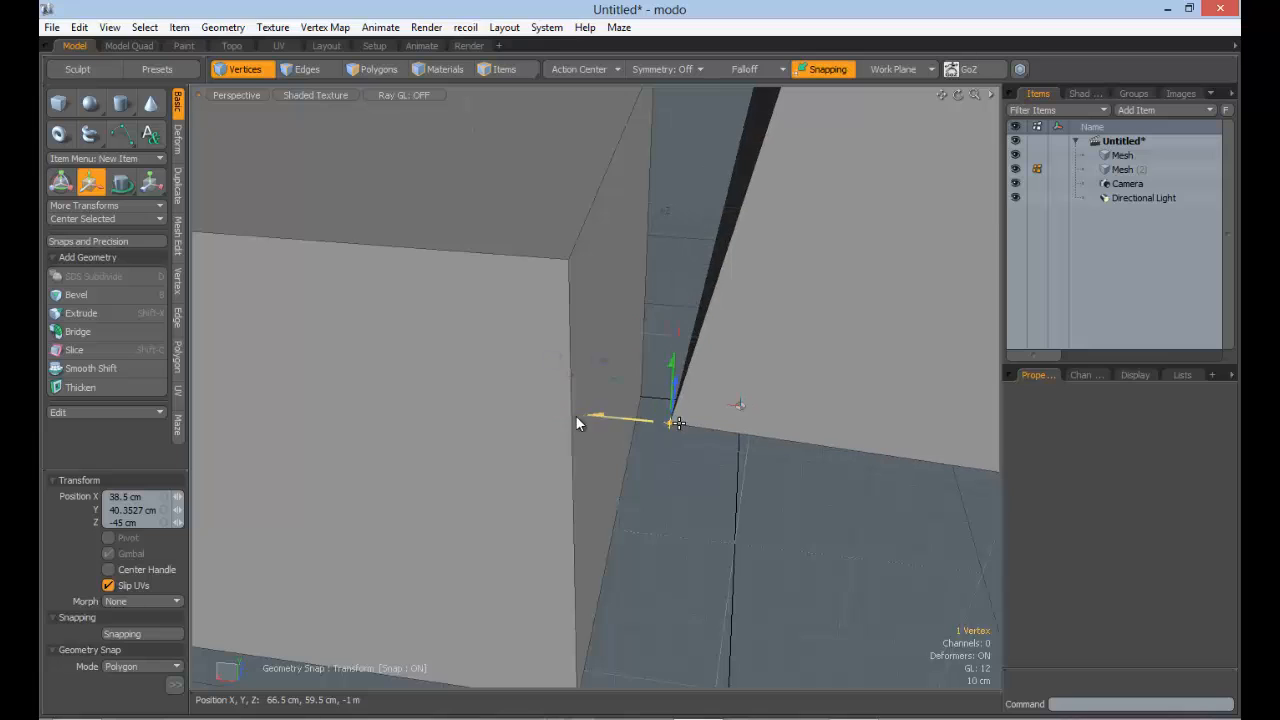
Set the Geometry Snap Mode to Polygon Center and raise the corner vertex to a Y offset of about 92.85 cm
left_click(147, 632)
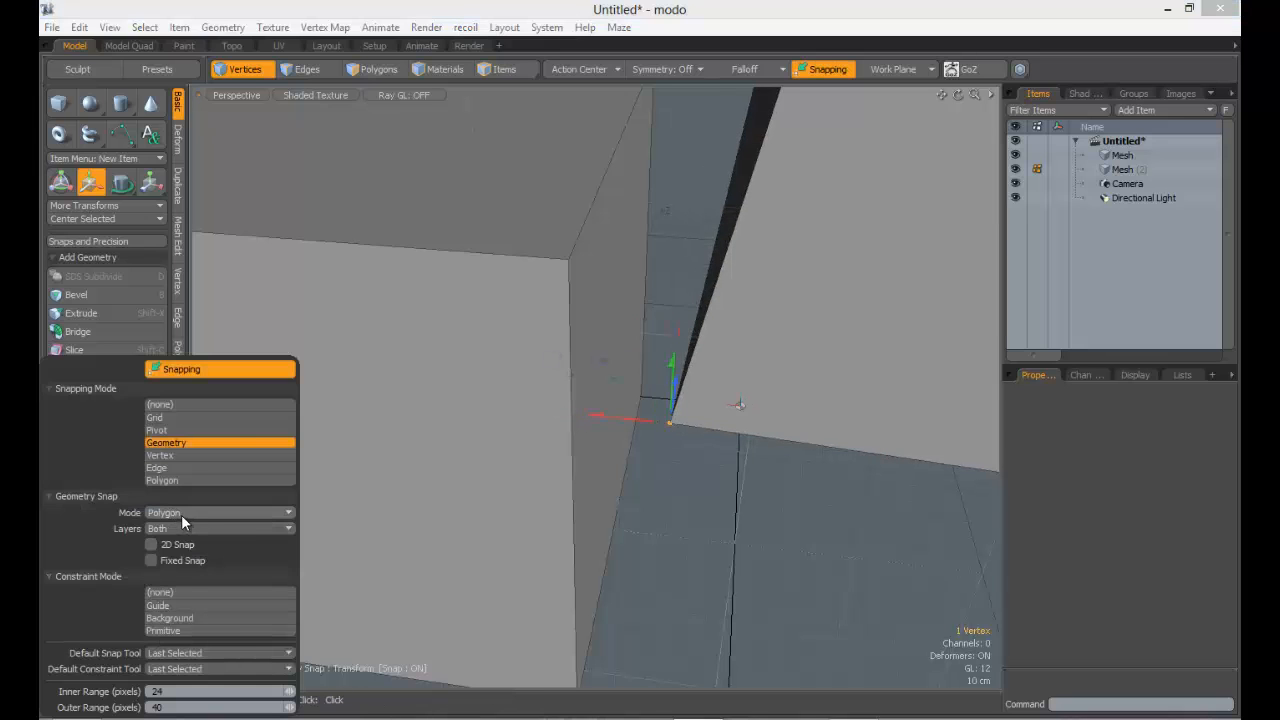
left_click(181, 514)
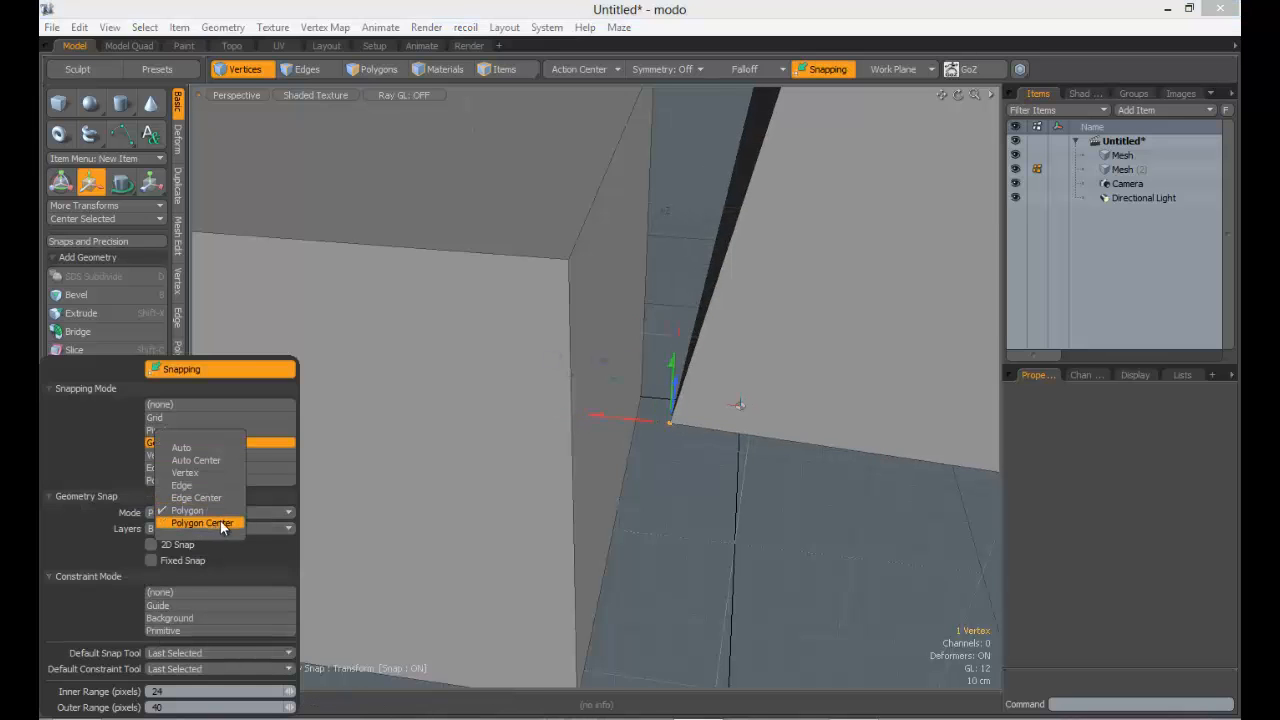
left_click(200, 523)
left_click_drag(669, 423, 677, 315)
Test Polygon Center snapping by moving the corner vertex around the first cube's side face, ending at about X 3 cm, Y 85 cm, Z -63.5 cm
left_click_drag(790, 385, 696, 440, "alt")
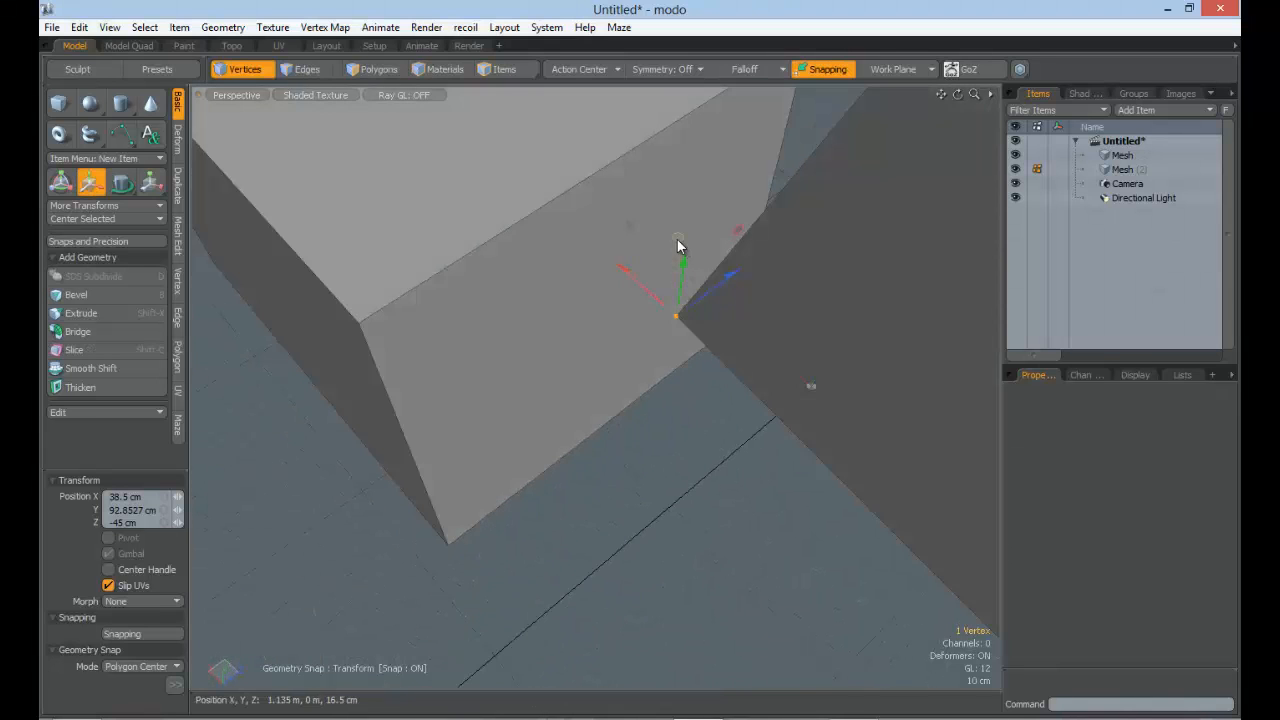
left_click_drag(680, 243, 612, 315)
left_click_drag(677, 240, 706, 128, "alt")
left_click_drag(609, 254, 609, 274)
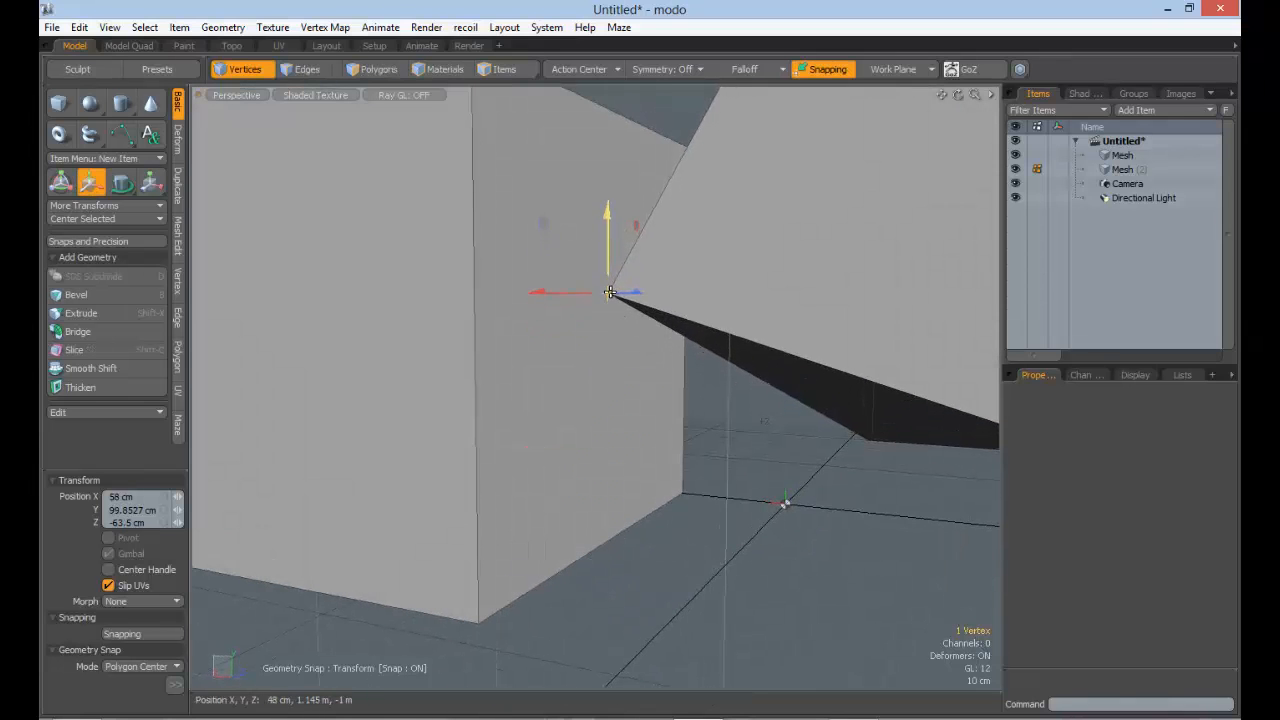
left_click_drag(606, 331, 502, 435, "alt")
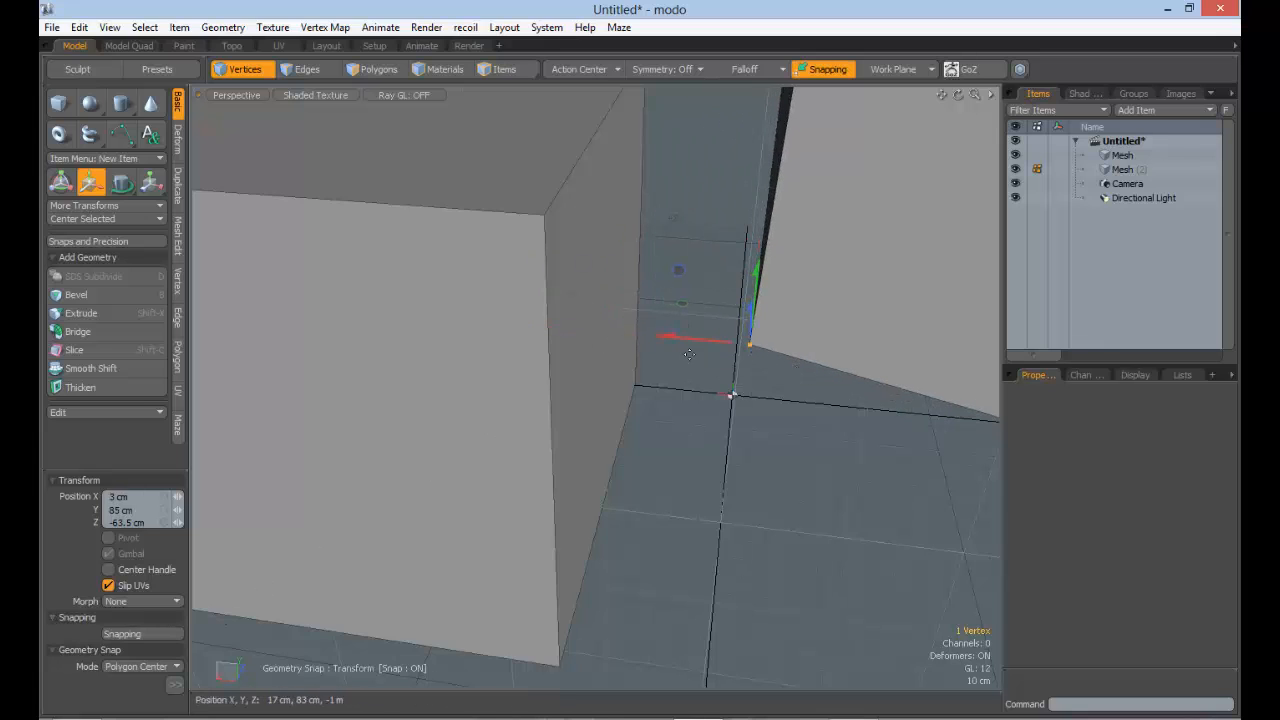
left_click(150, 630)
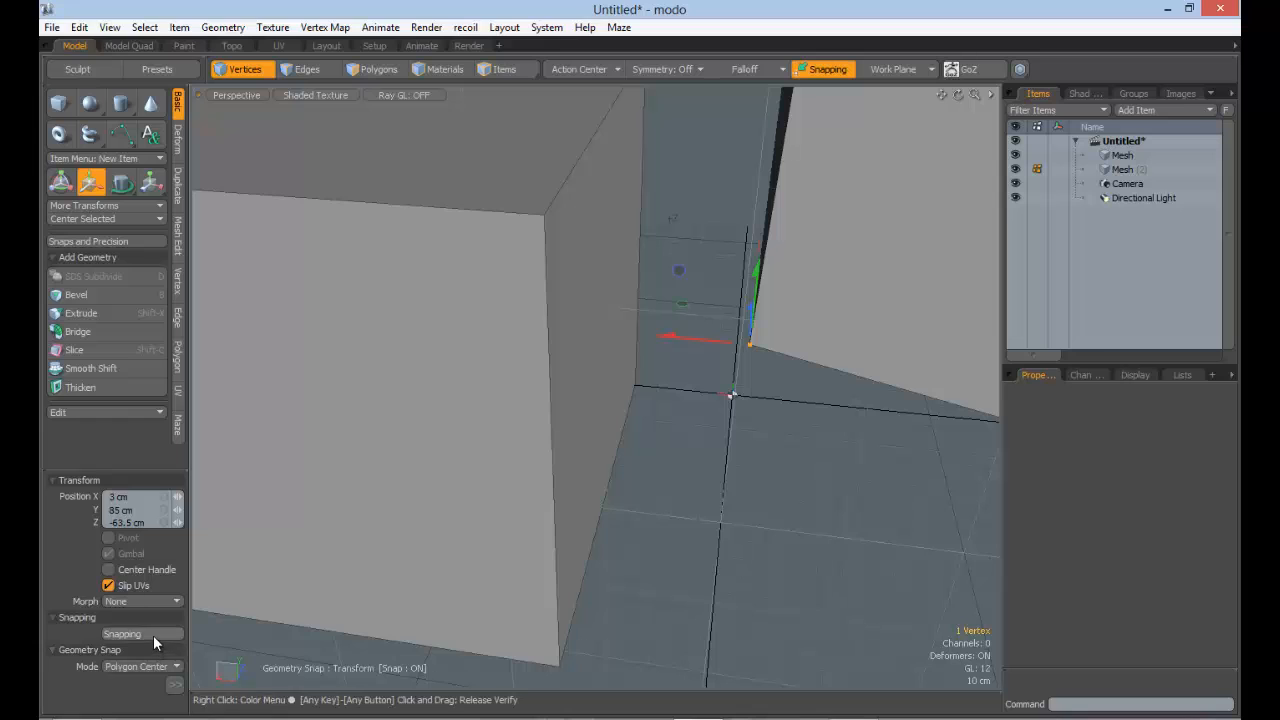
left_click(153, 635)
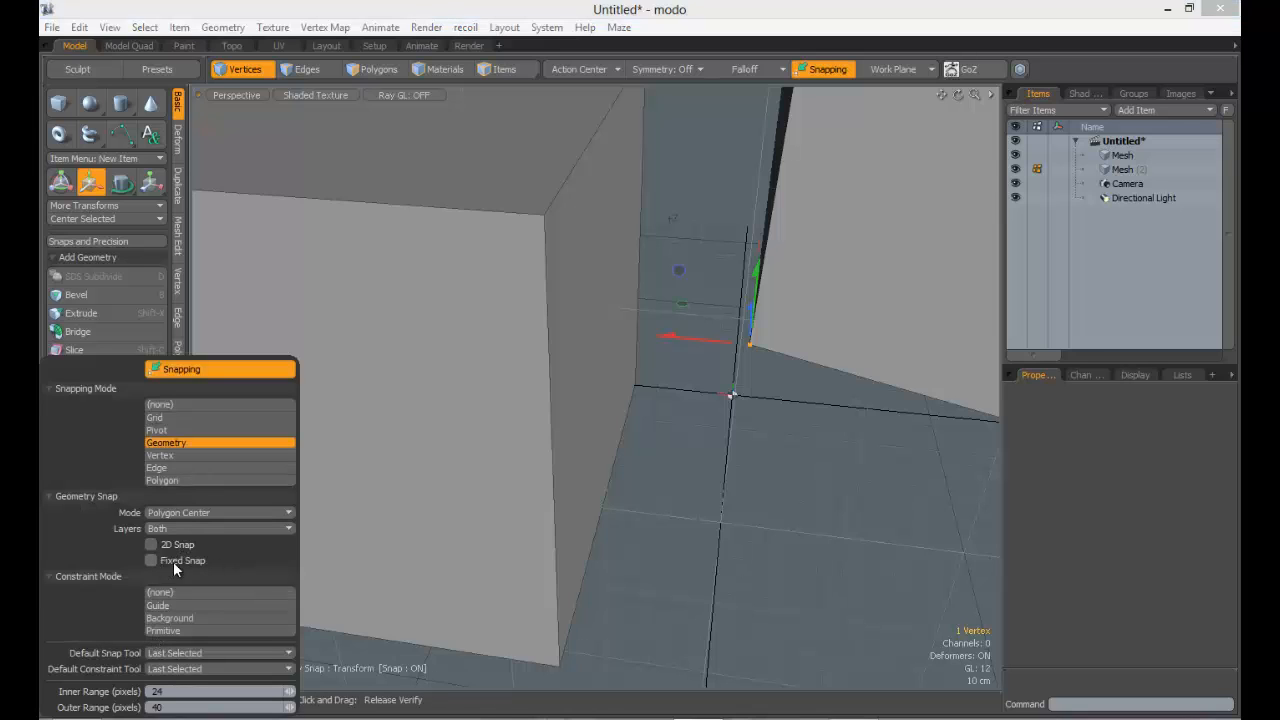
left_click(163, 457)
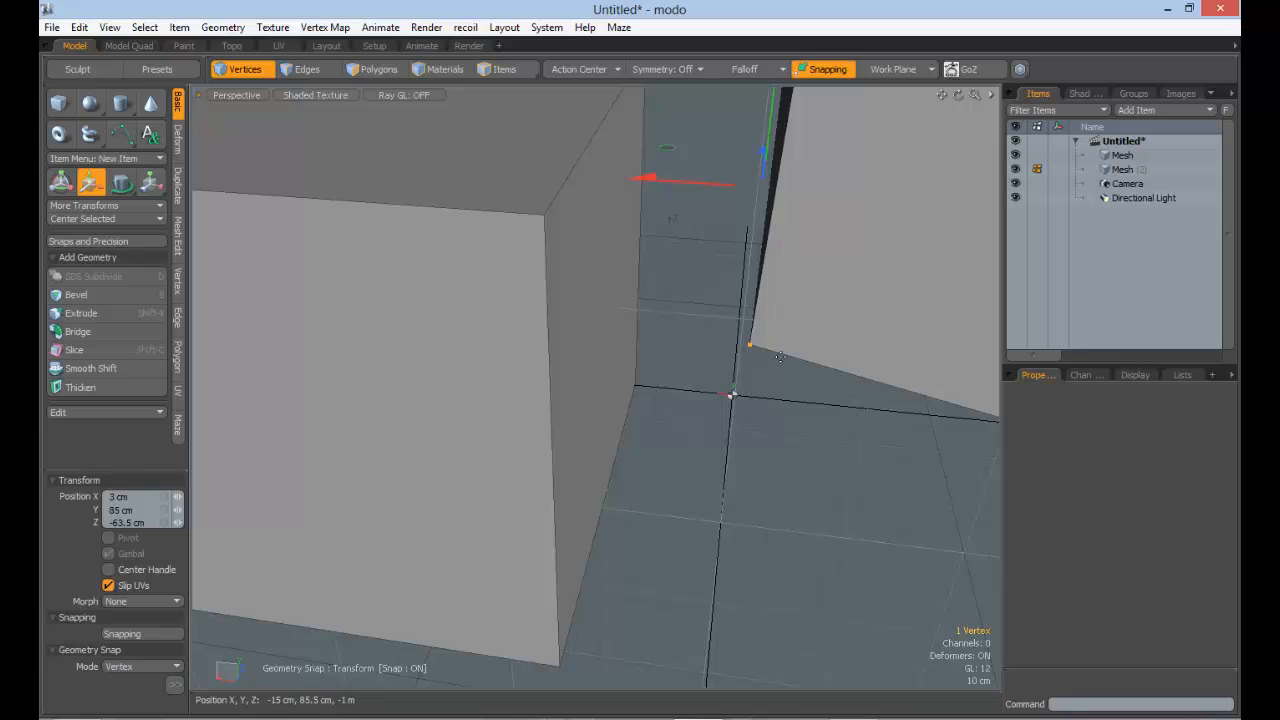
key("ctrl+z")
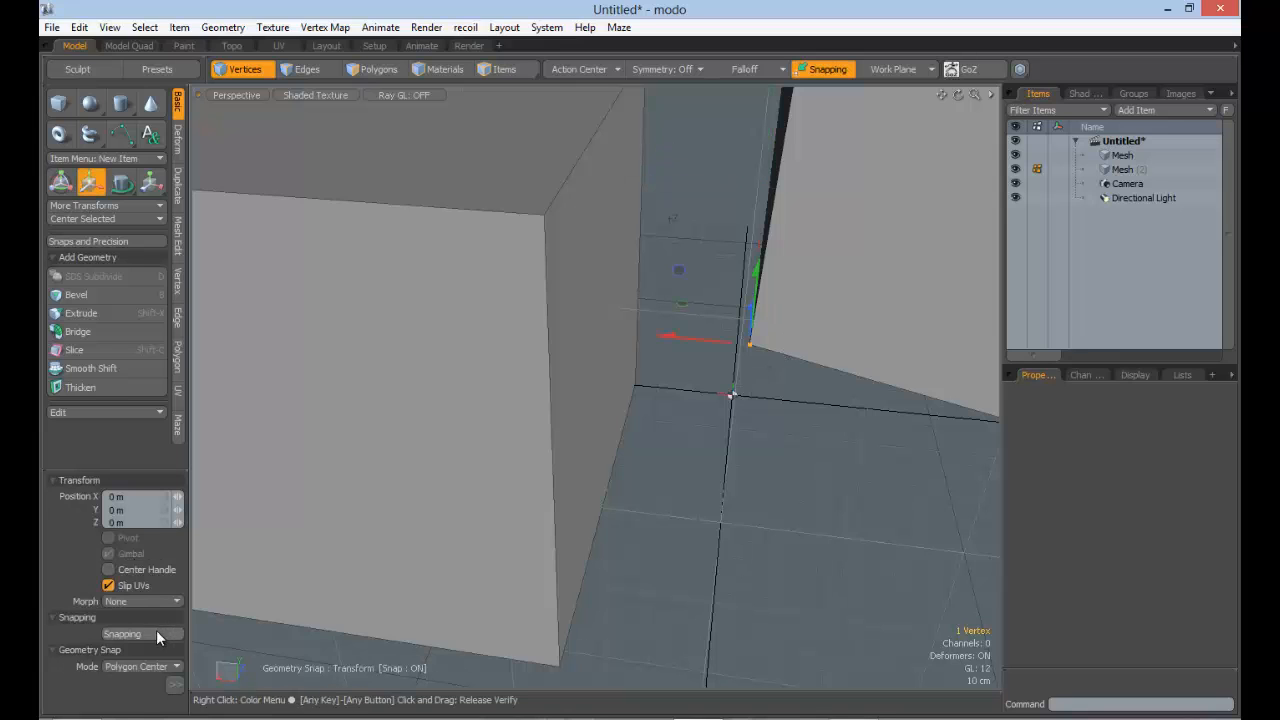
Set the Snapping Mode to Vertex and move the corner vertex to an offset of about X 22 cm, Z -32.5 cm
left_click(156, 630)
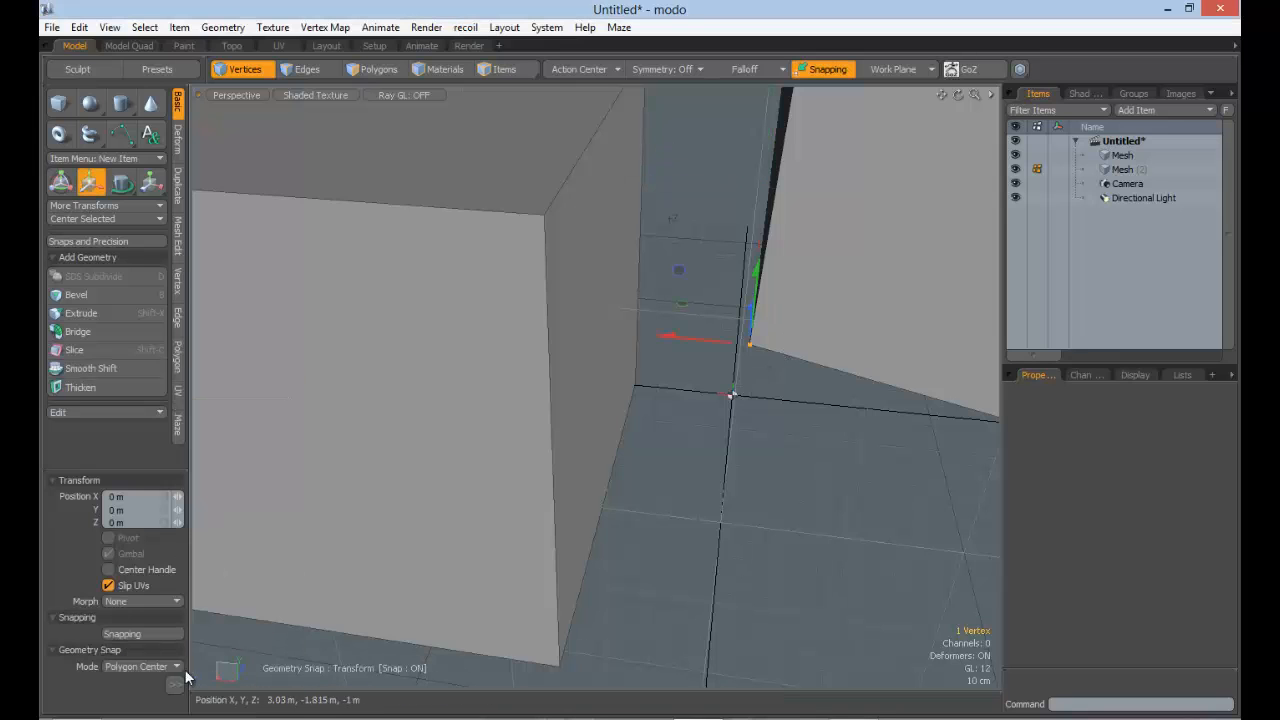
left_click(135, 633)
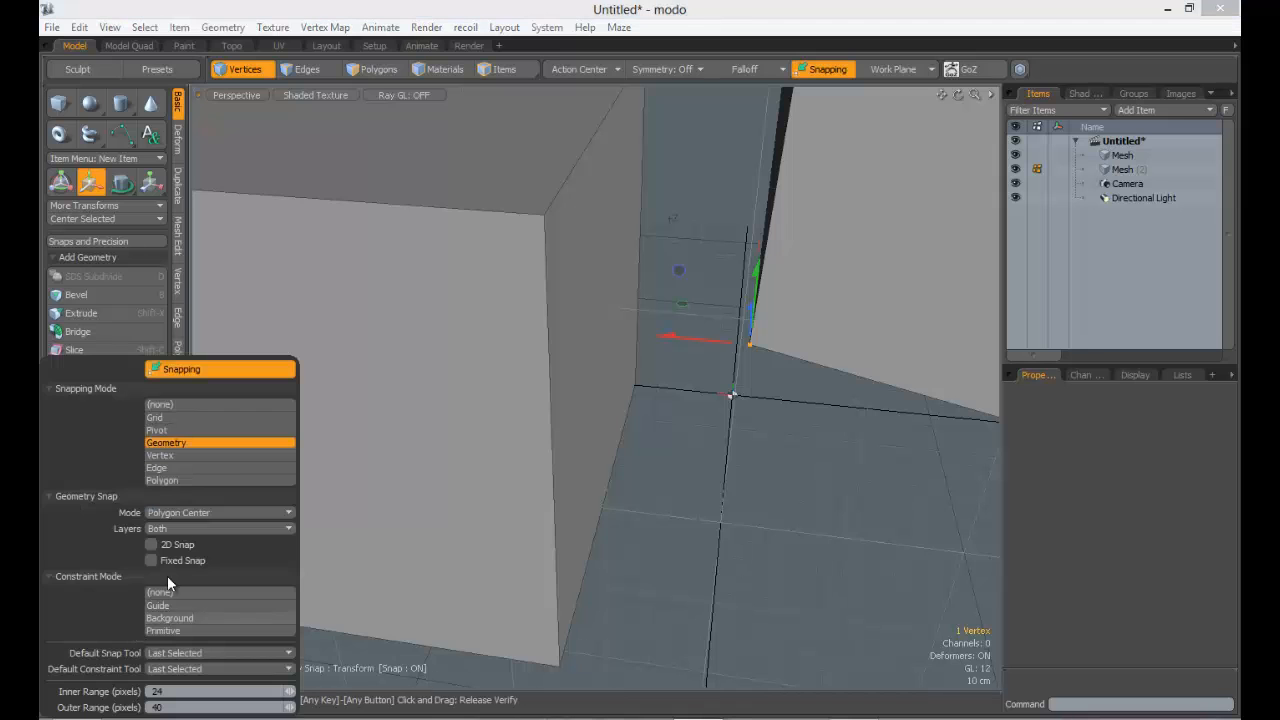
left_click(183, 455)
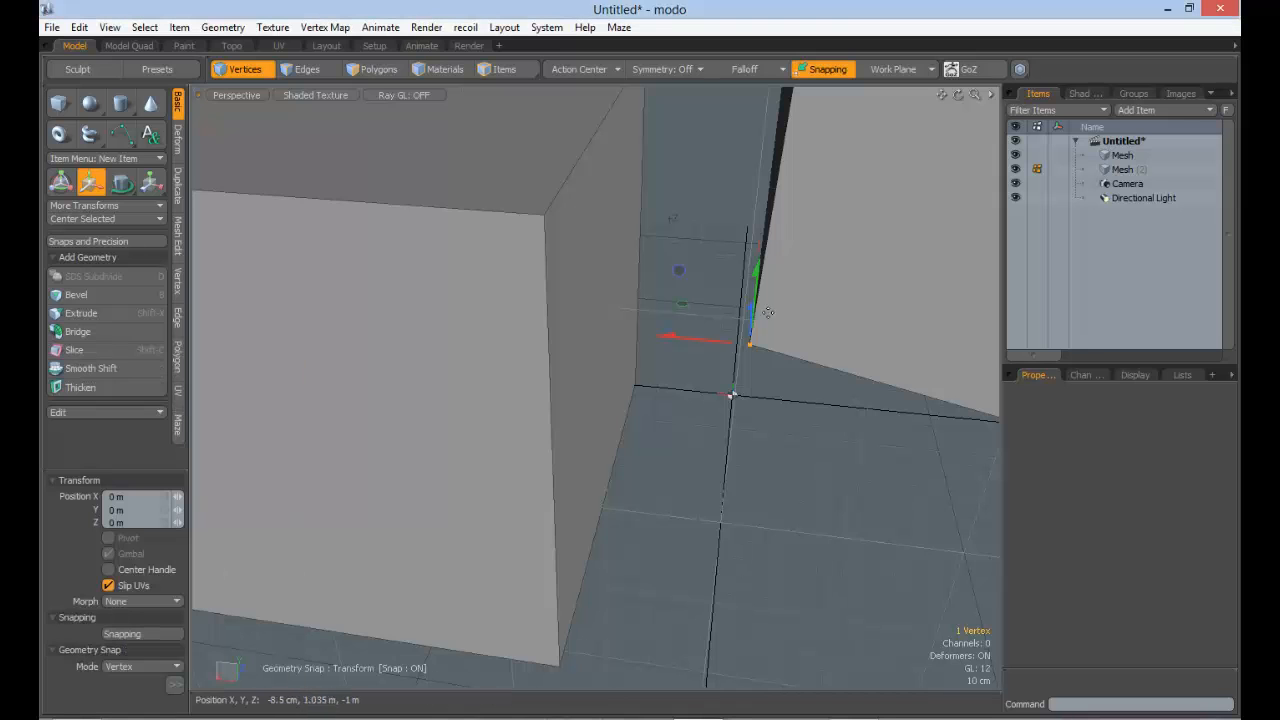
left_click_drag(750, 345, 684, 386)
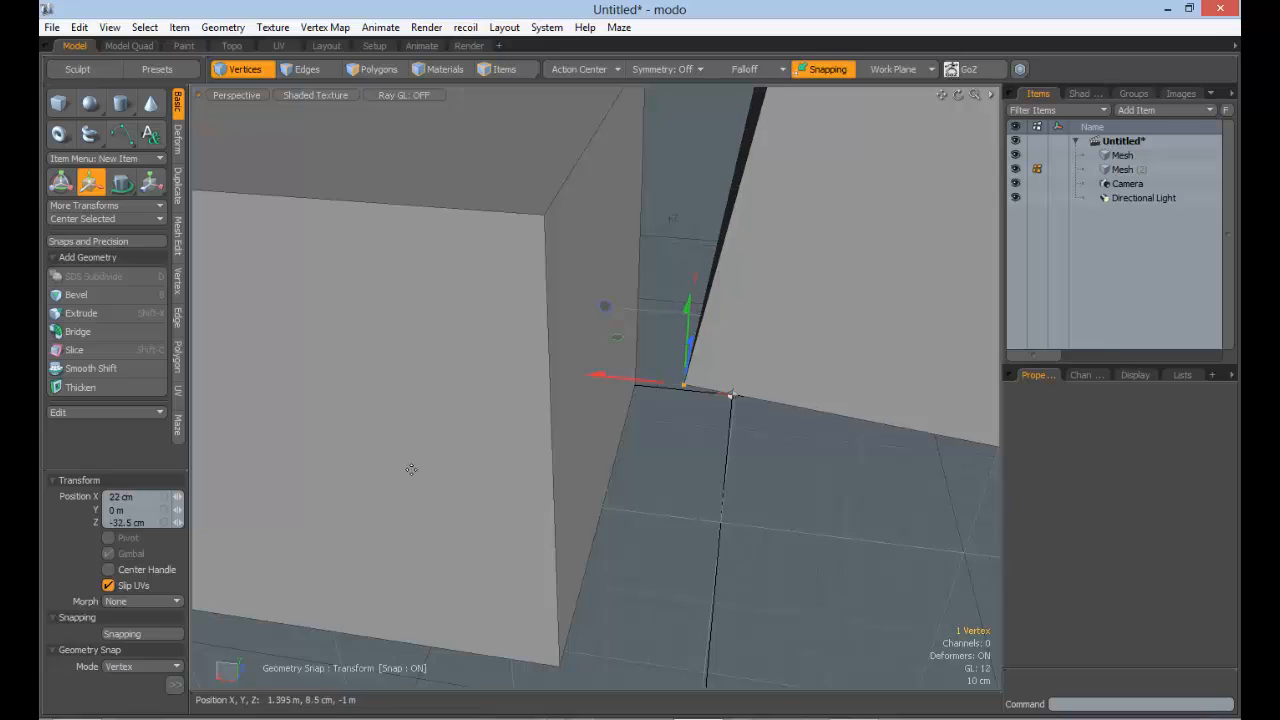
Return the Snapping Mode to Geometry and set its Geometry Snap Mode to Vertex
left_click(149, 632)
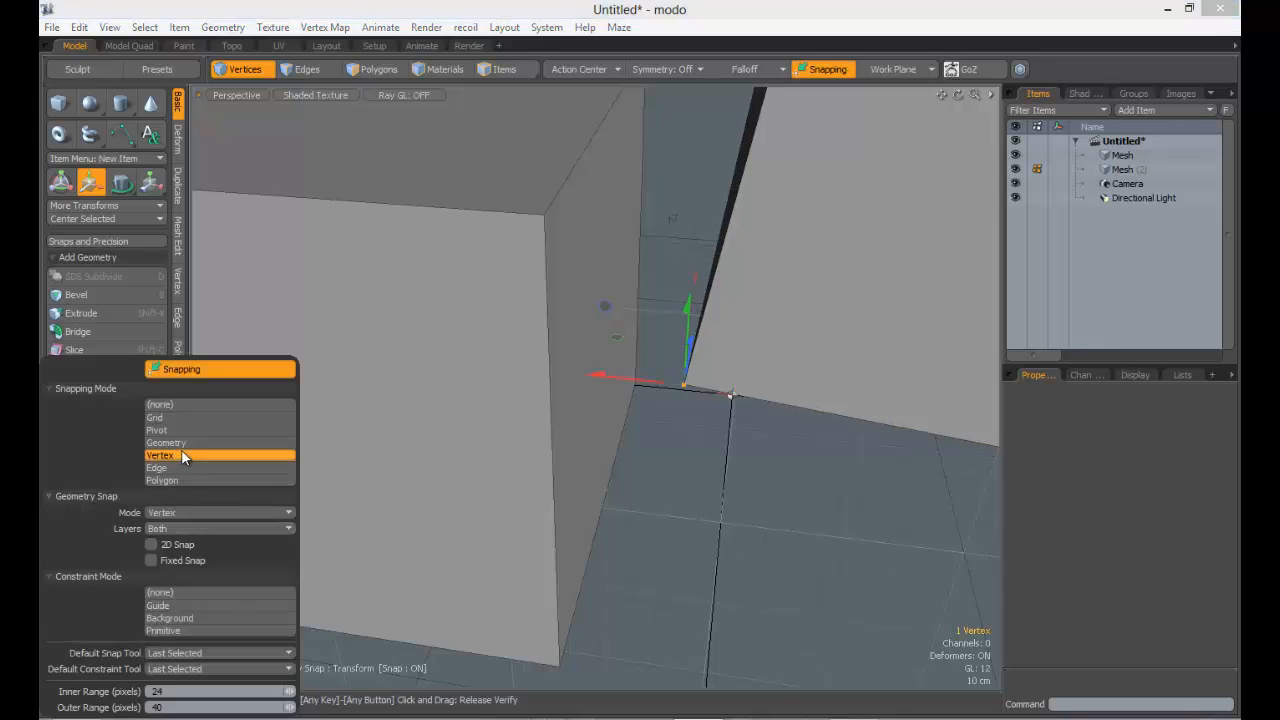
left_click(178, 443)
left_click(183, 513)
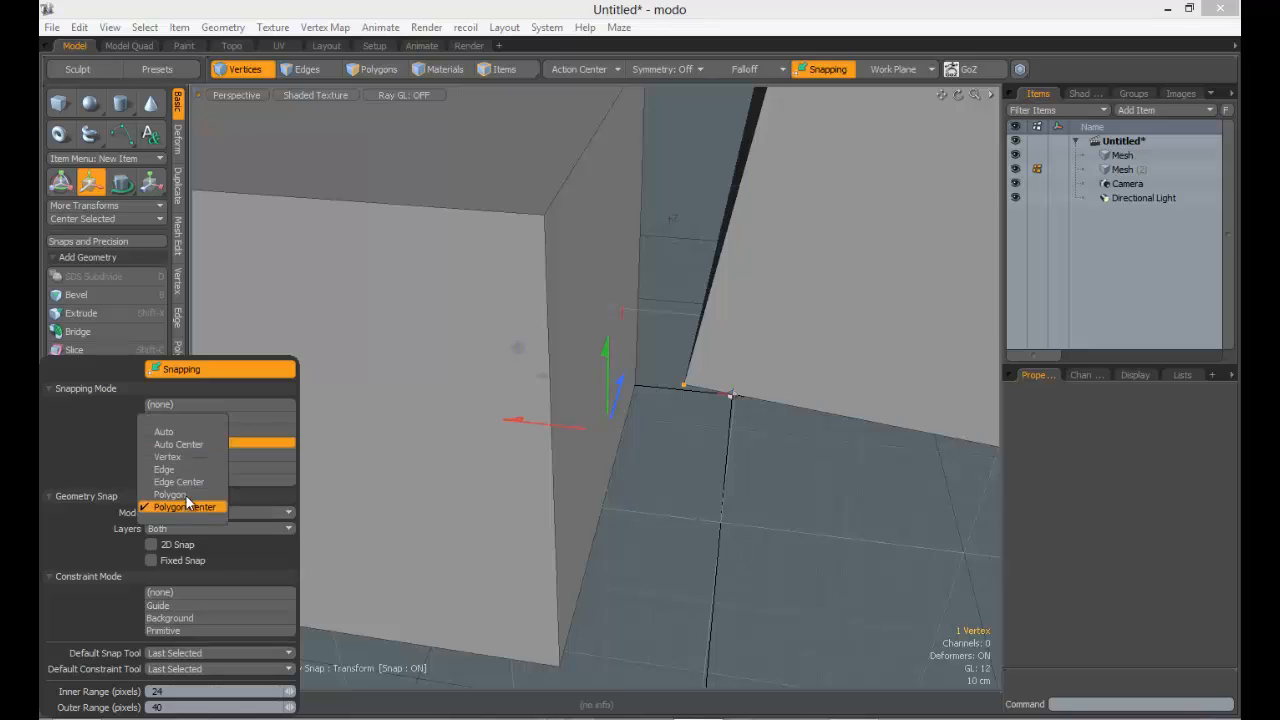
left_click(165, 458)
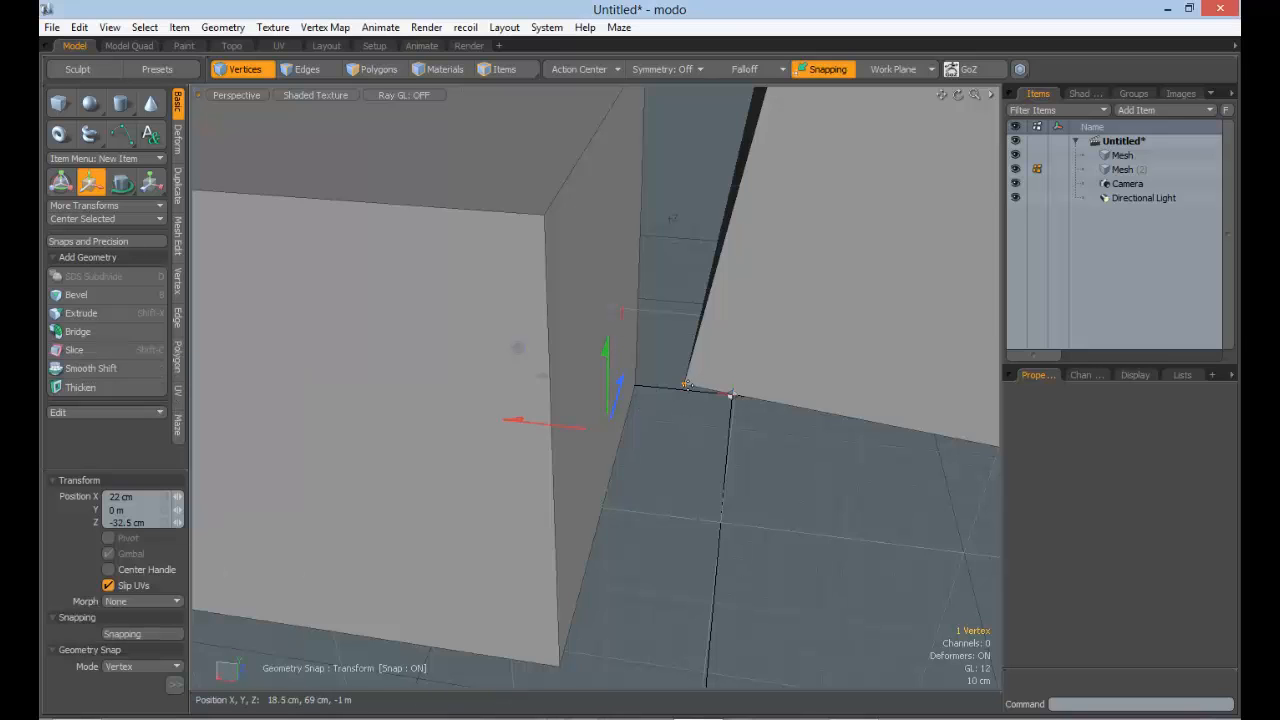
Restart the Move tool, lower the corner vertex by about 1.13 m and test vertex snapping near the first cube's bottom front corner
key("q")
key("w")
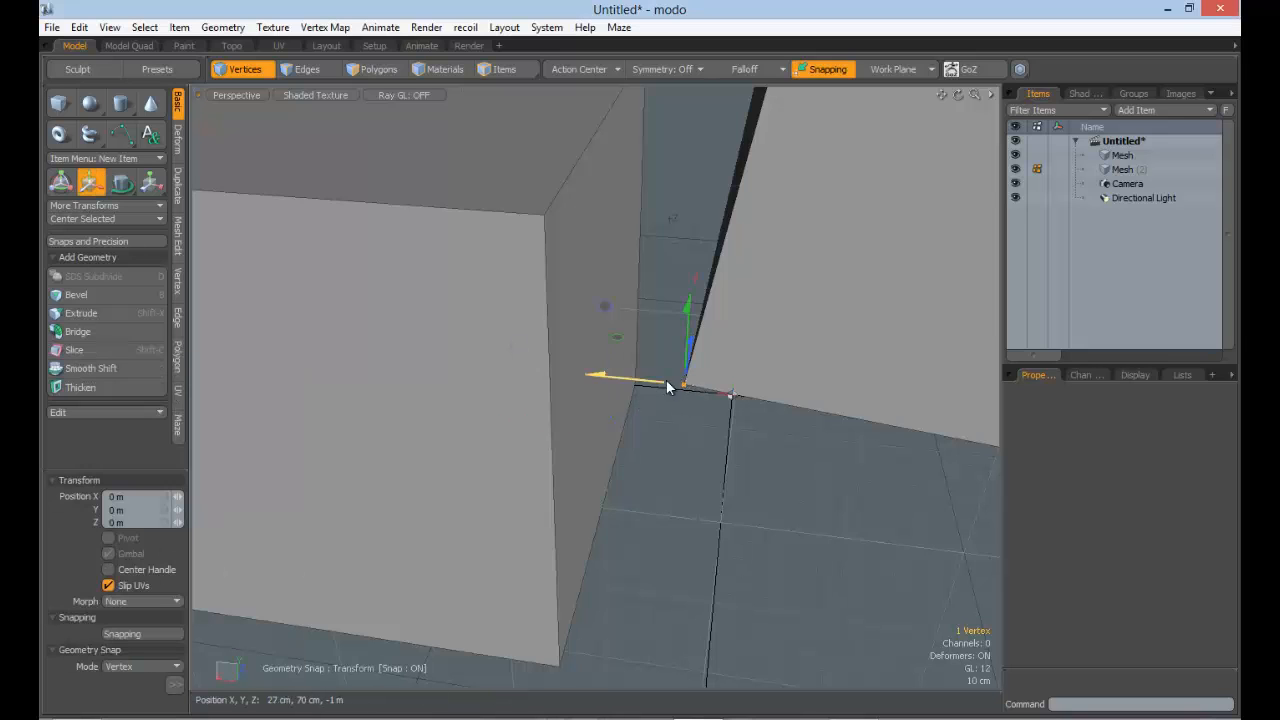
left_click_drag(669, 387, 623, 401)
left_click_drag(662, 351, 617, 463)
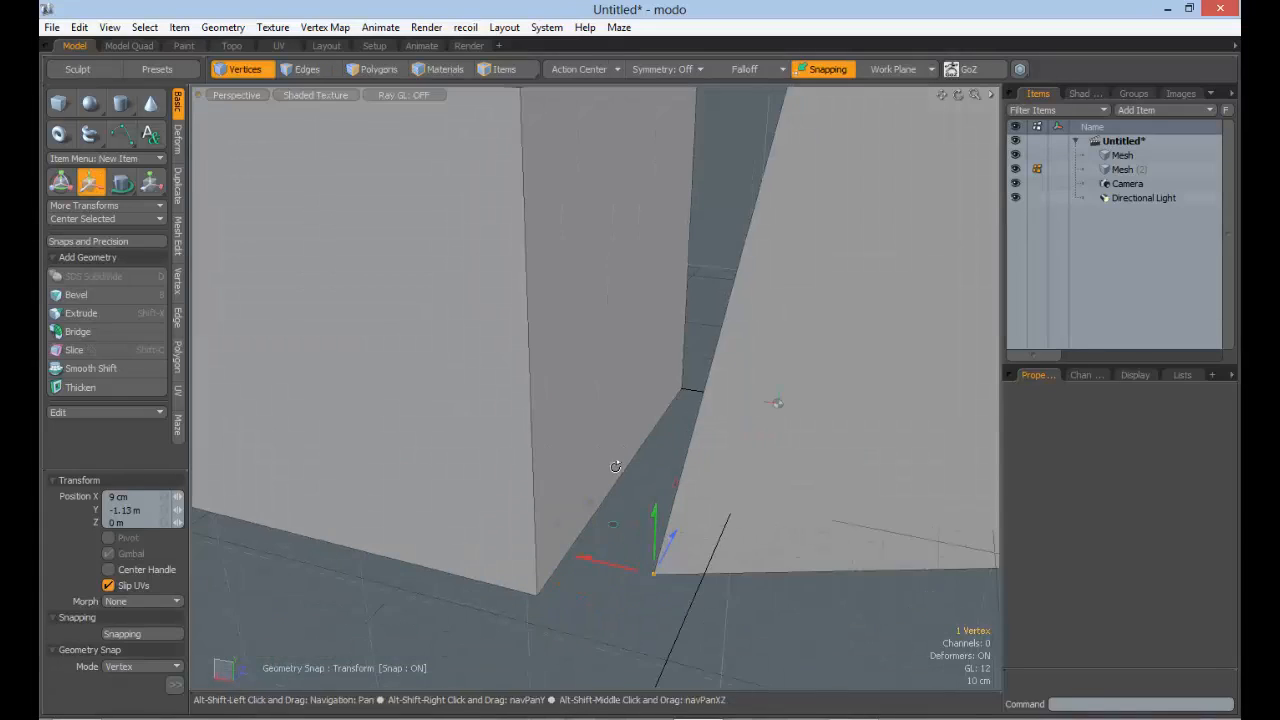
left_click_drag(614, 526, 576, 545)
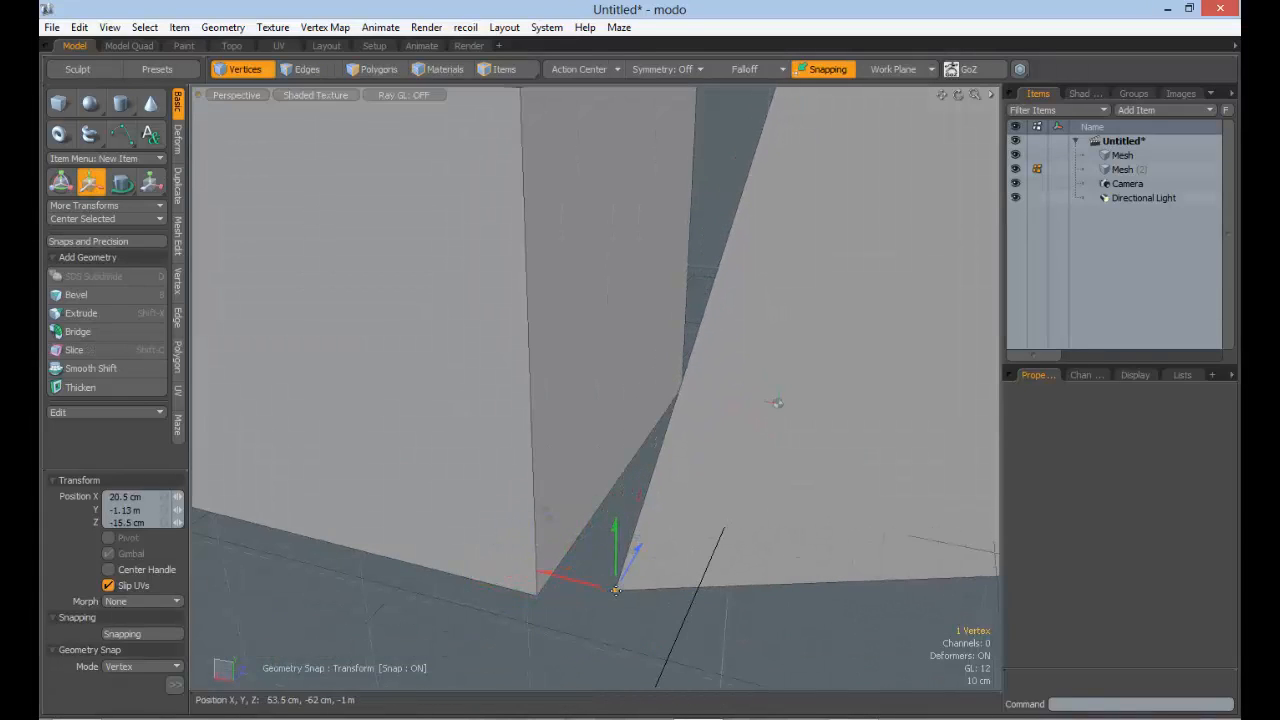
left_click_drag(615, 590, 351, 543)
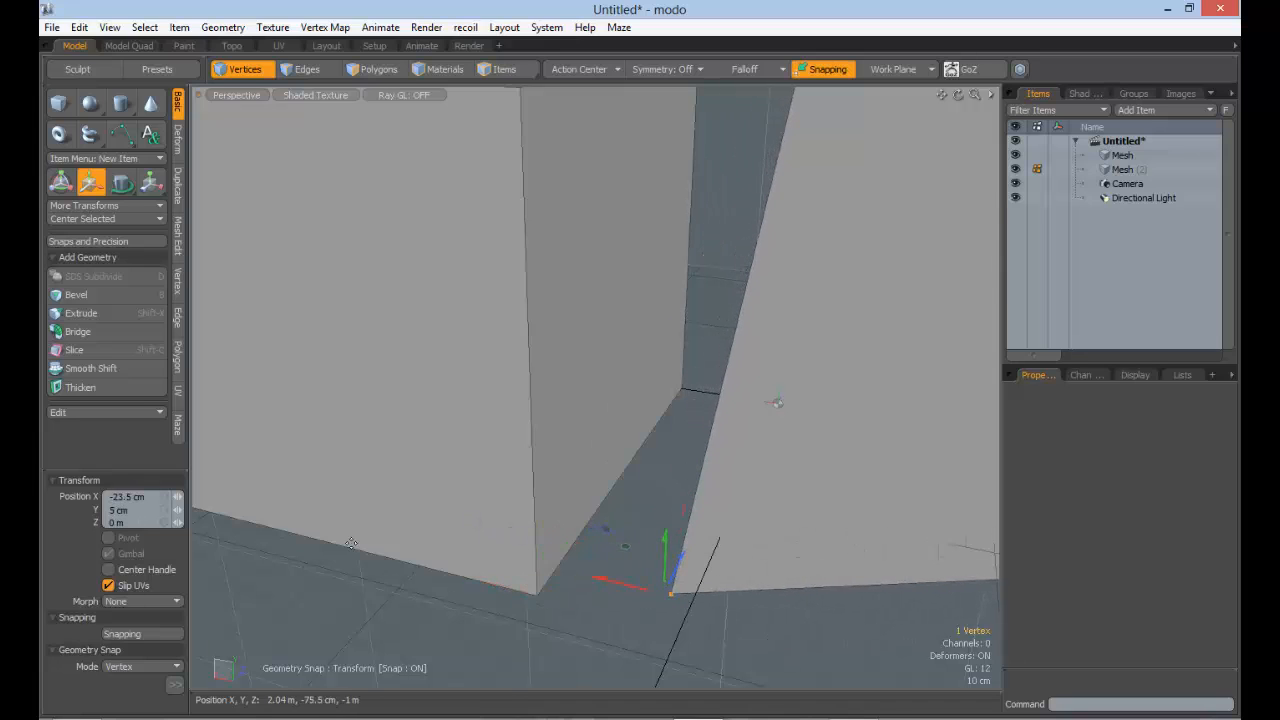
Enable Fixed Snap and test it by moving the corner vertex, ending at about X -65 cm, Y 55.5 cm, Z 3 m
left_click(156, 631)
left_click(194, 565)
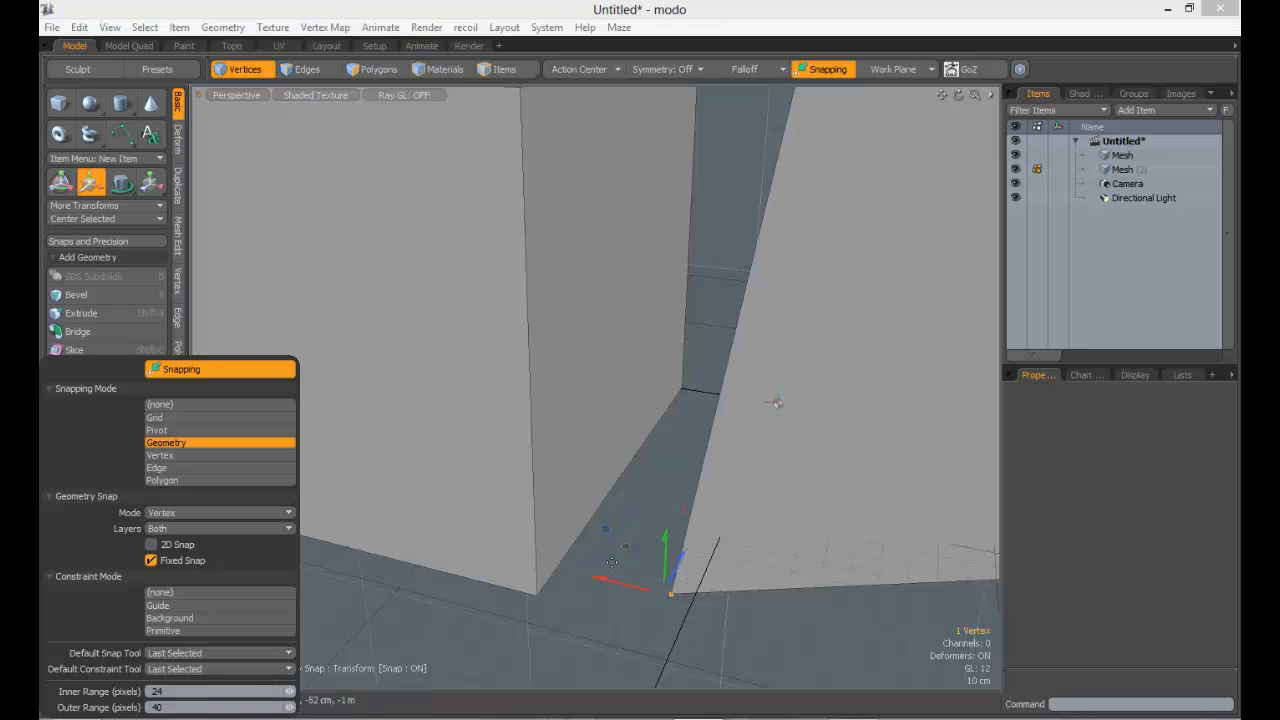
left_click_drag(670, 593, 537, 595)
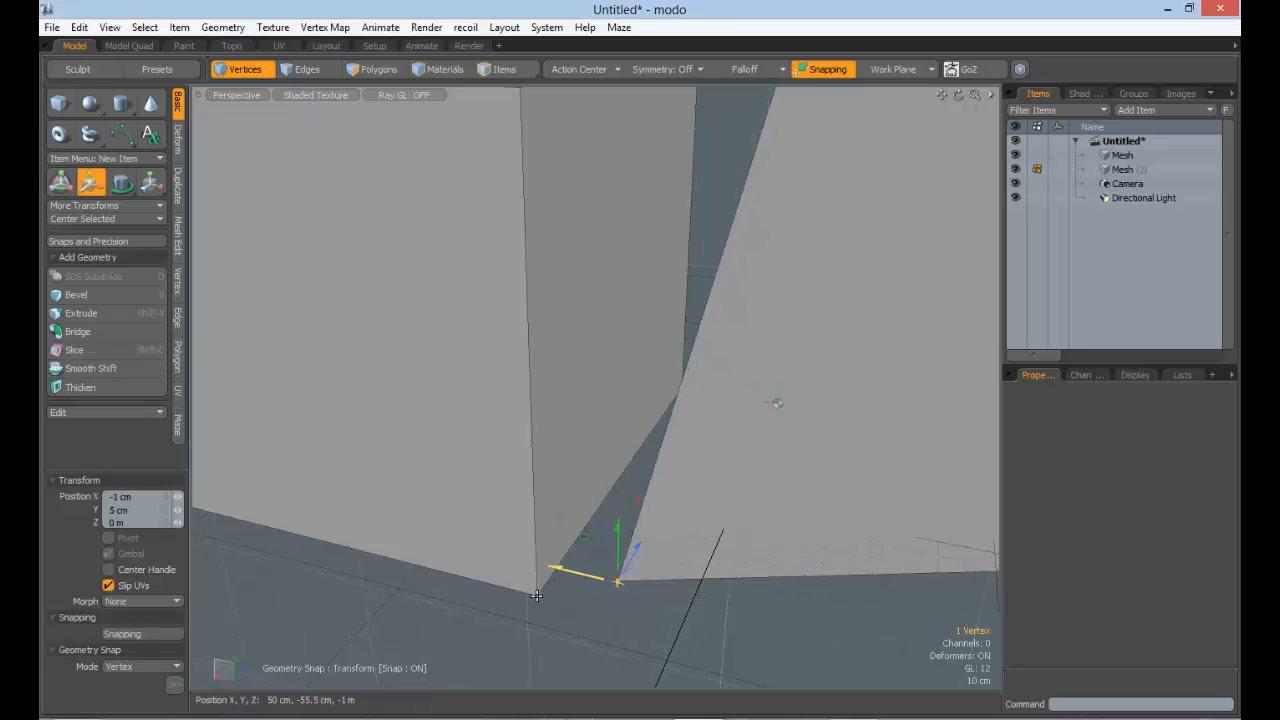
mouse_move(617, 578)
left_mouse_down()
mouse_move(566, 577)
mouse_move(631, 576)
left_mouse_up()
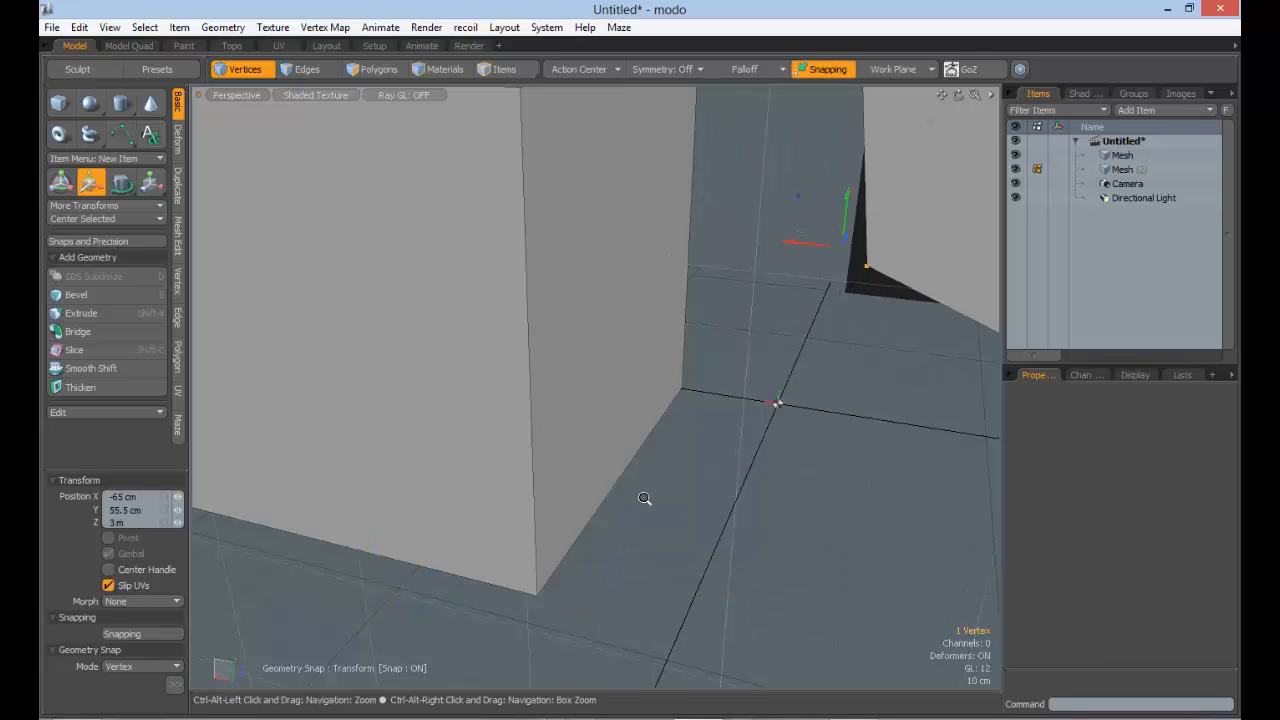
scroll(647, 500, "down", 5)
left_click_drag(648, 500, 565, 441, "alt+shift")
key("q")
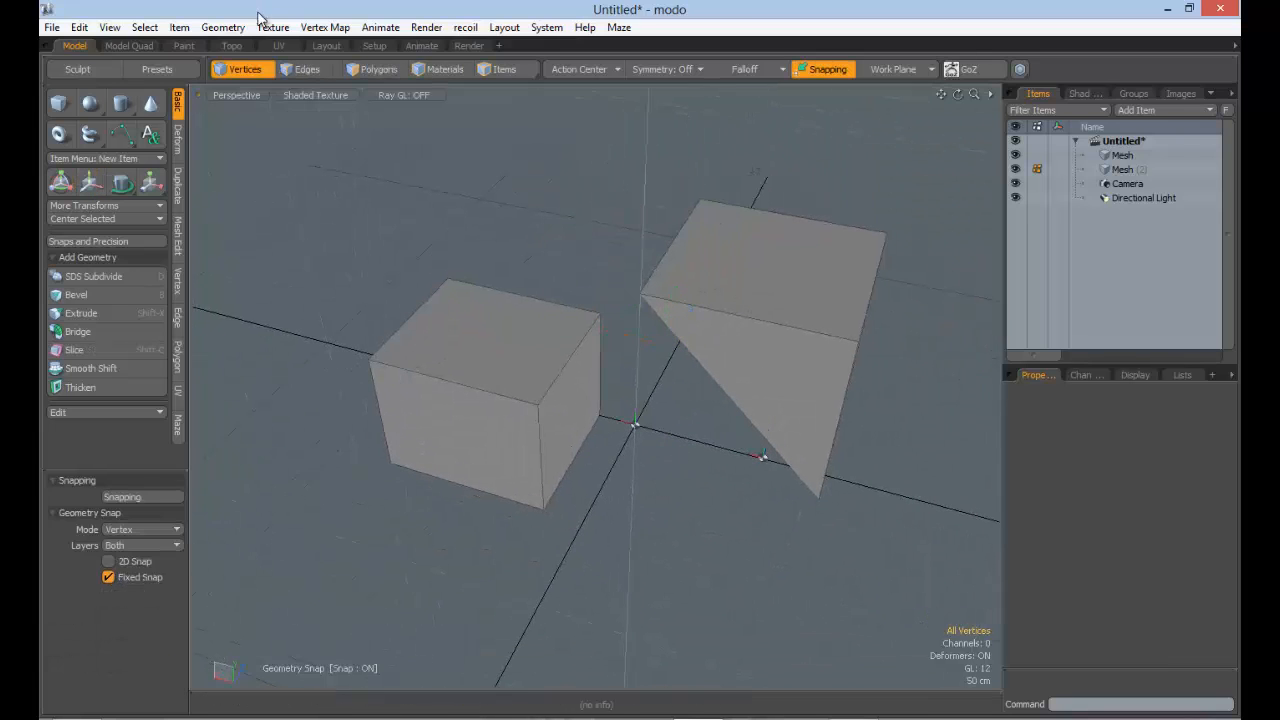
Select all polygons of the deformed second cube and delete them
left_click(375, 69)
double_click(723, 306)
key("Delete")
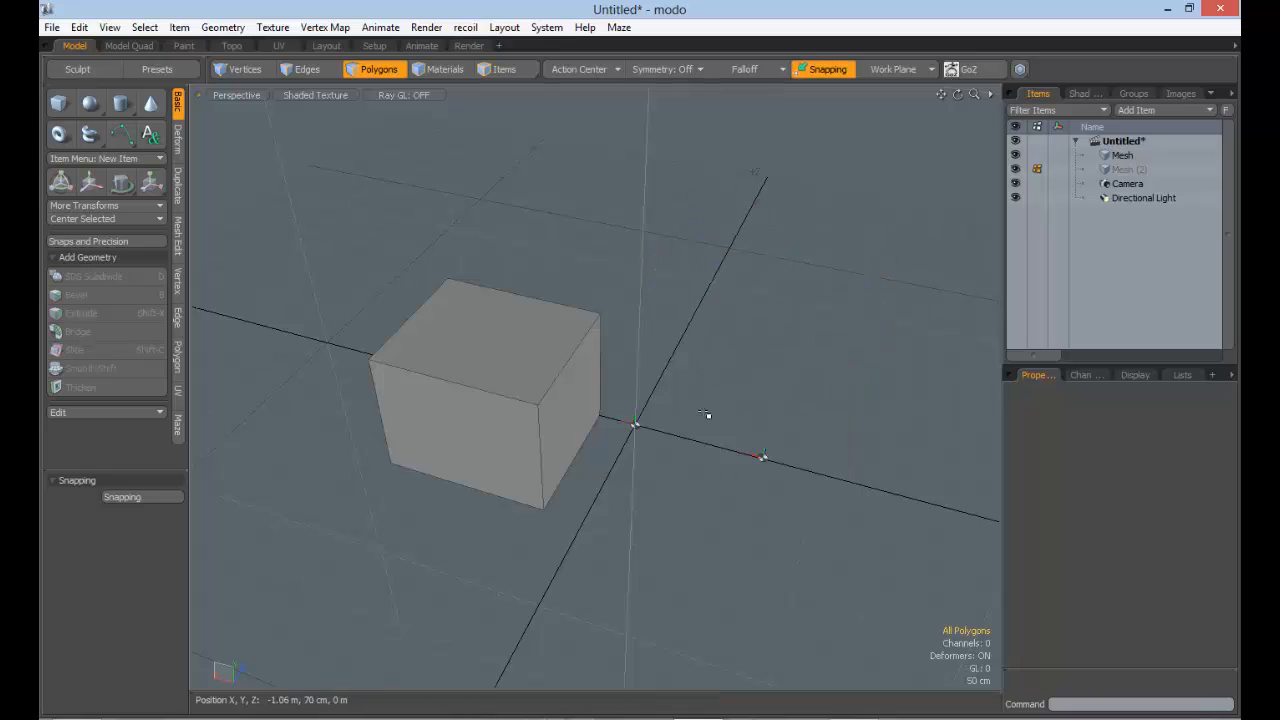
Create a new cube of about 2.17 m by 1.75 m by 2.72 m beside the first cube
left_click(65, 106)
left_click_drag(710, 424, 716, 530, "alt")
mouse_move(708, 349)
left_mouse_down()
mouse_move(657, 513)
mouse_move(817, 595)
mouse_move(825, 570)
left_mouse_up()
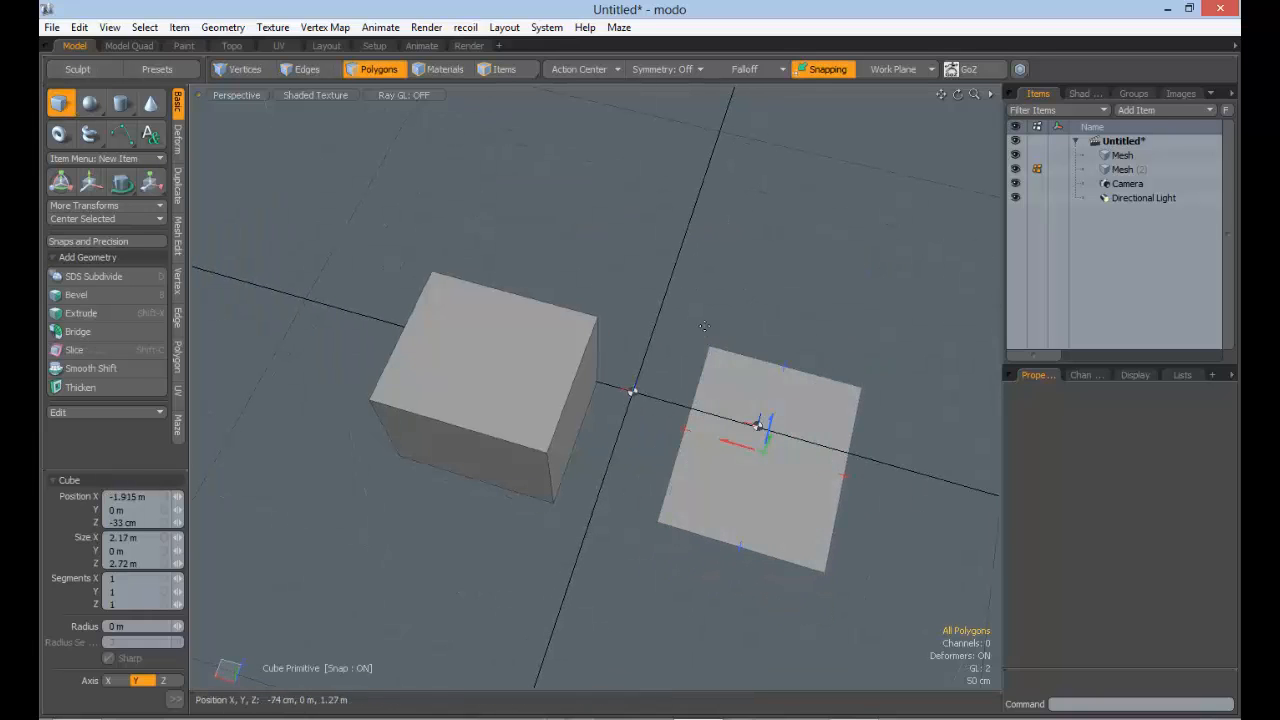
left_click_drag(763, 450, 784, 402)
left_click_drag(714, 545, 646, 487, "alt")
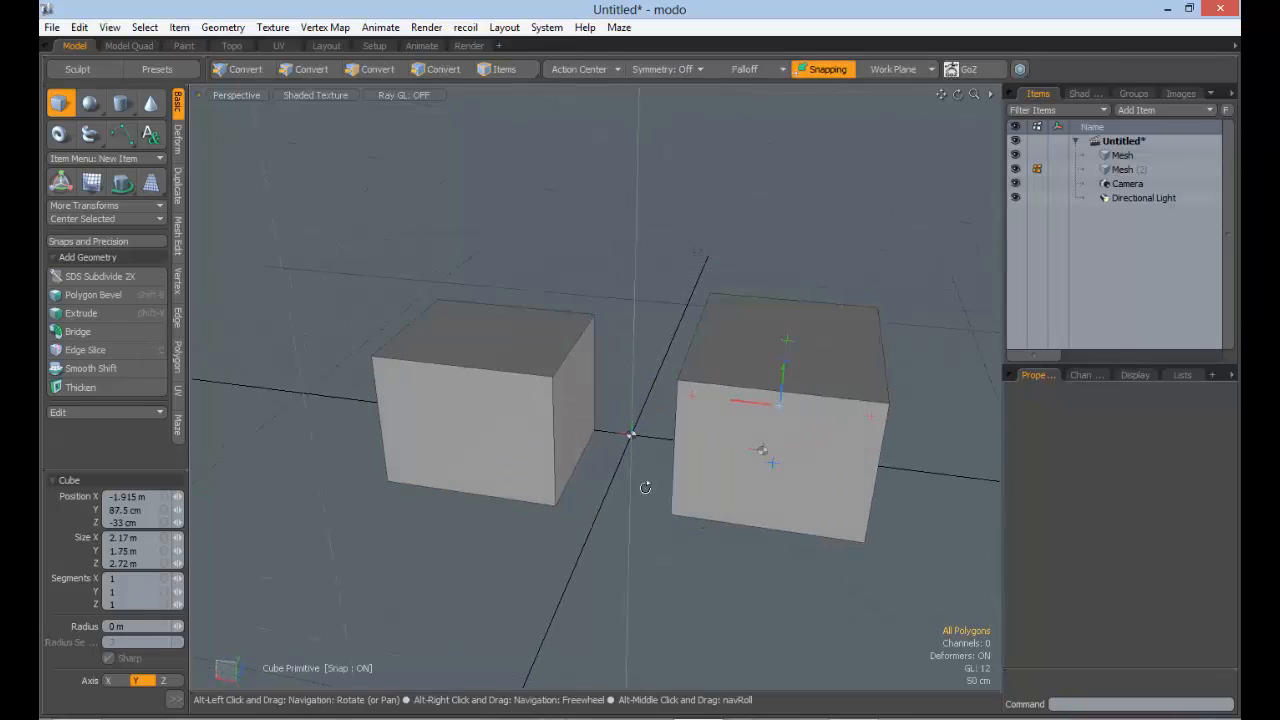
scroll(685, 488, "up", 3, "alt")
key("space")
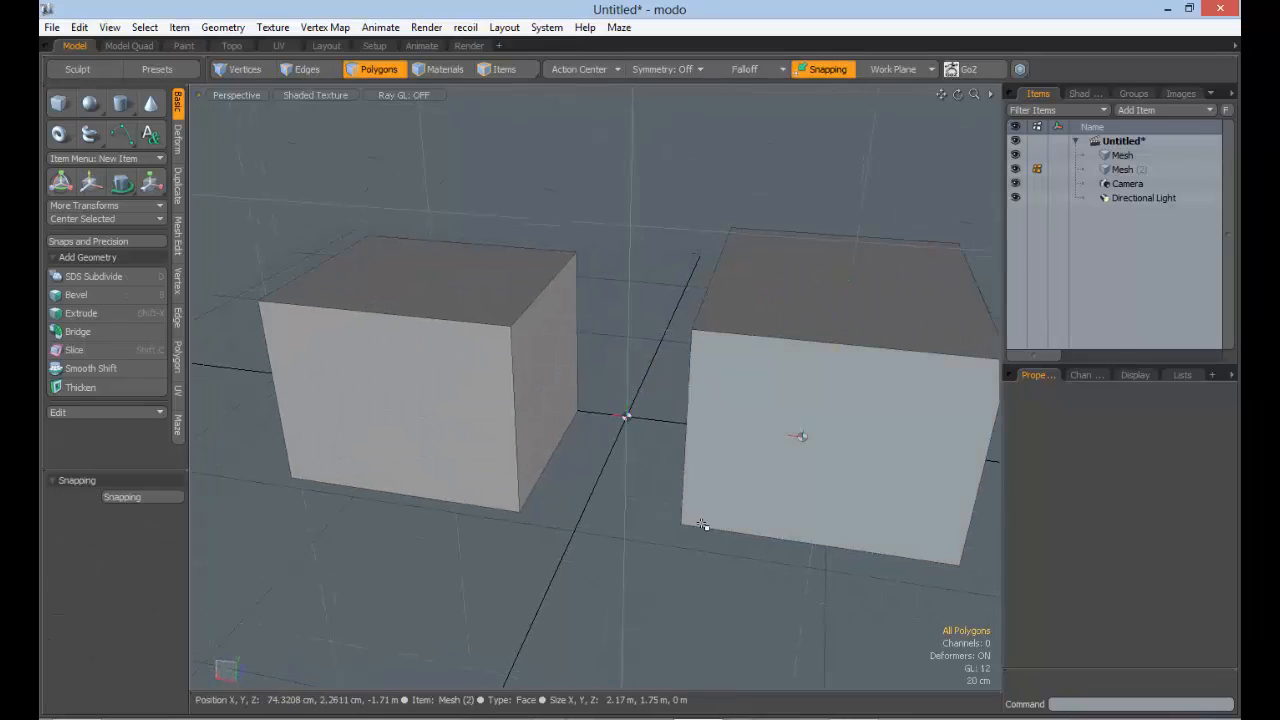
Select the new cube's bottom front corner vertex facing the first cube, activate Move and set the Snapping Mode to Vertex
left_click(238, 70)
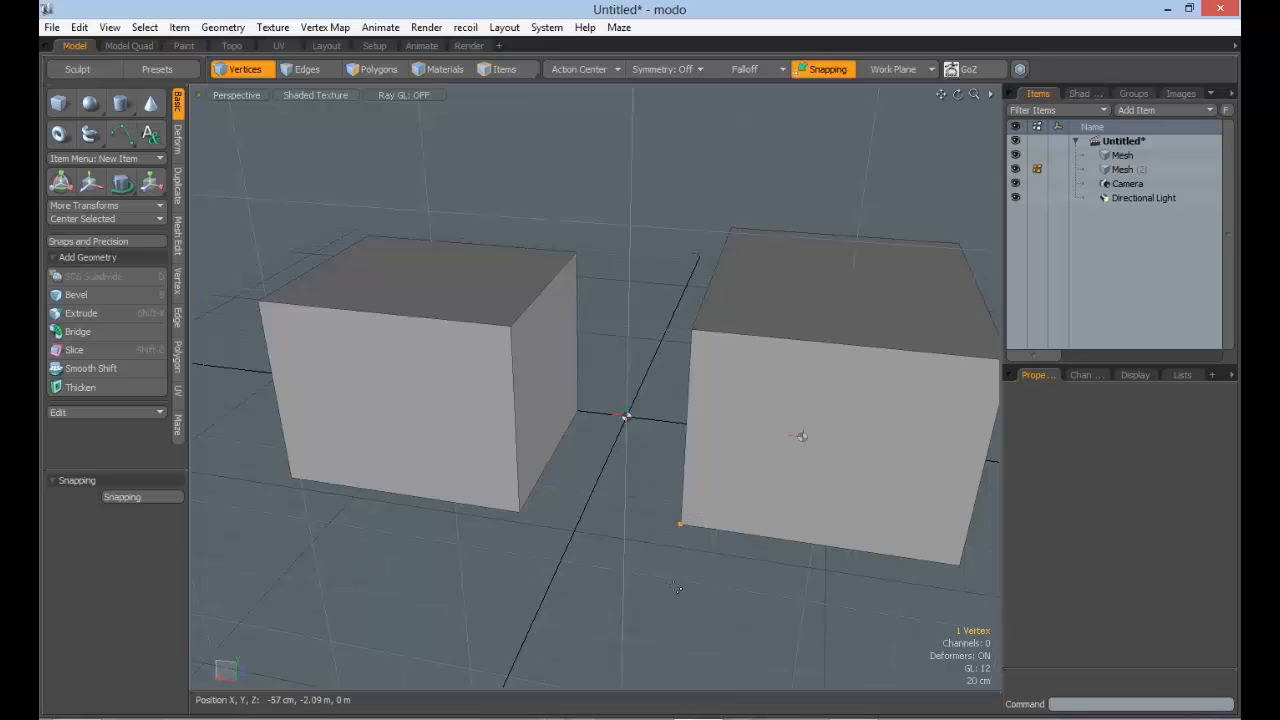
key("w")
left_click(139, 603)
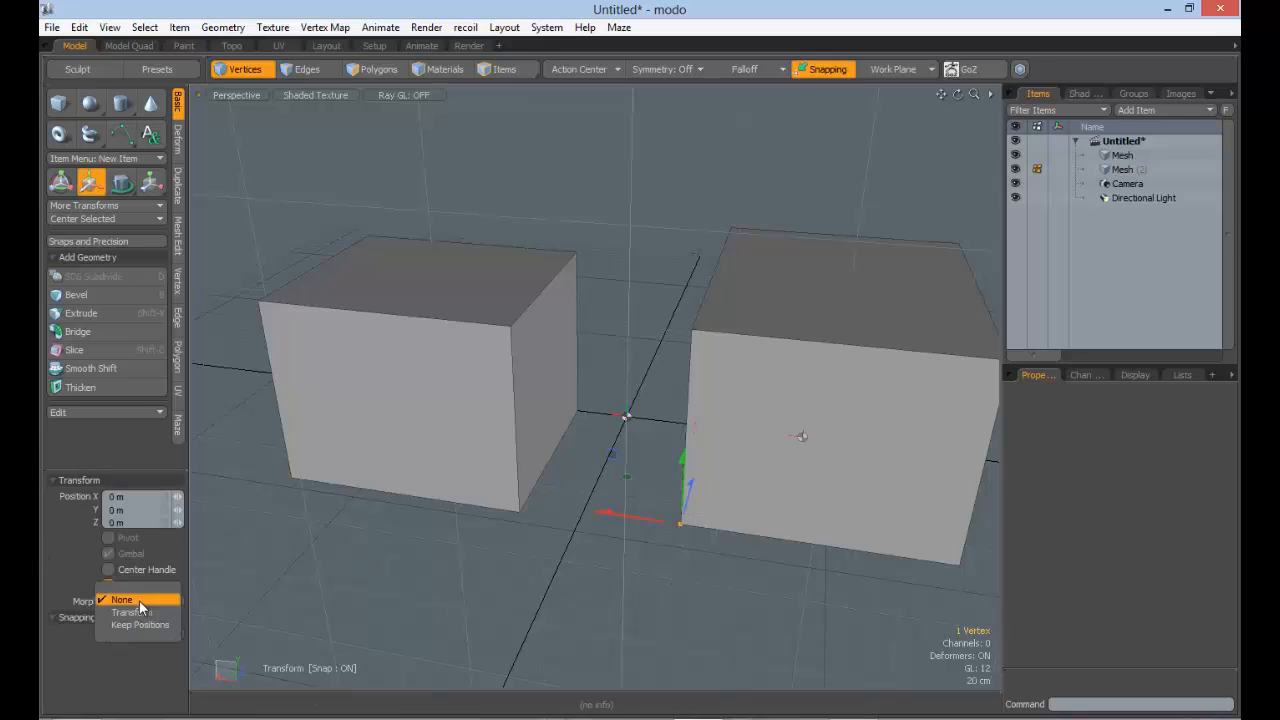
left_click(134, 604)
left_click(128, 634)
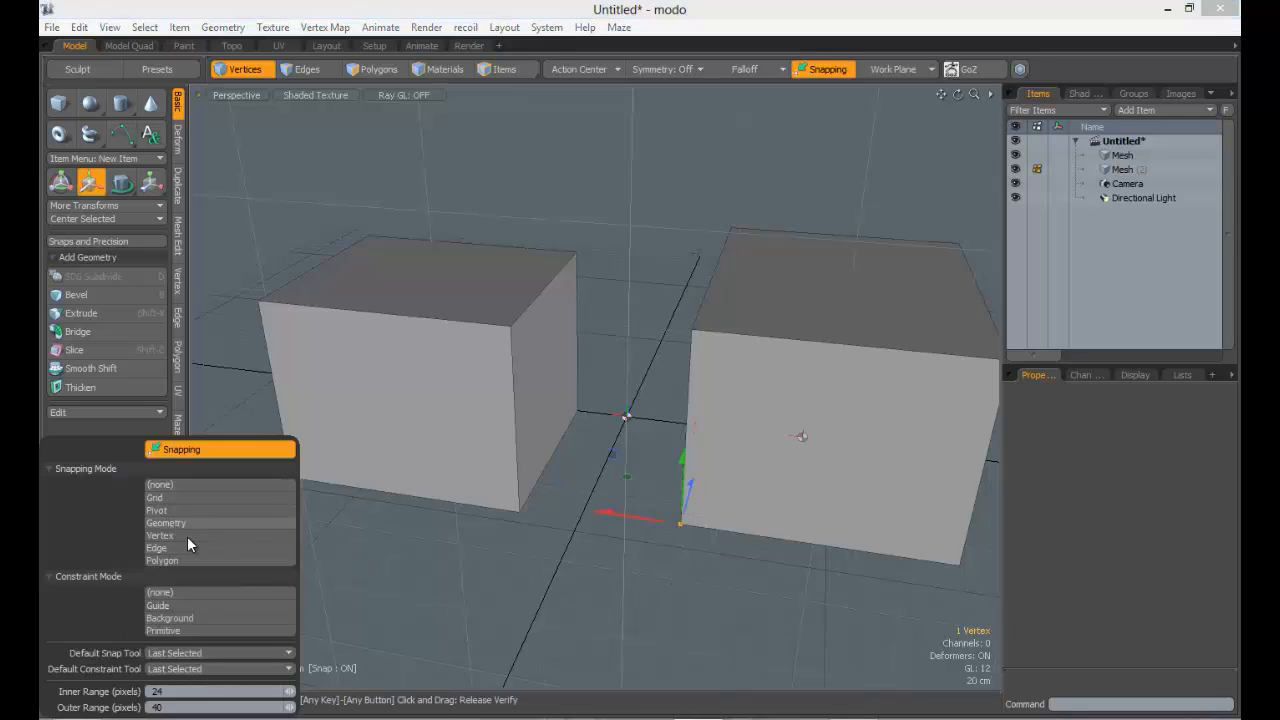
left_click(187, 536)
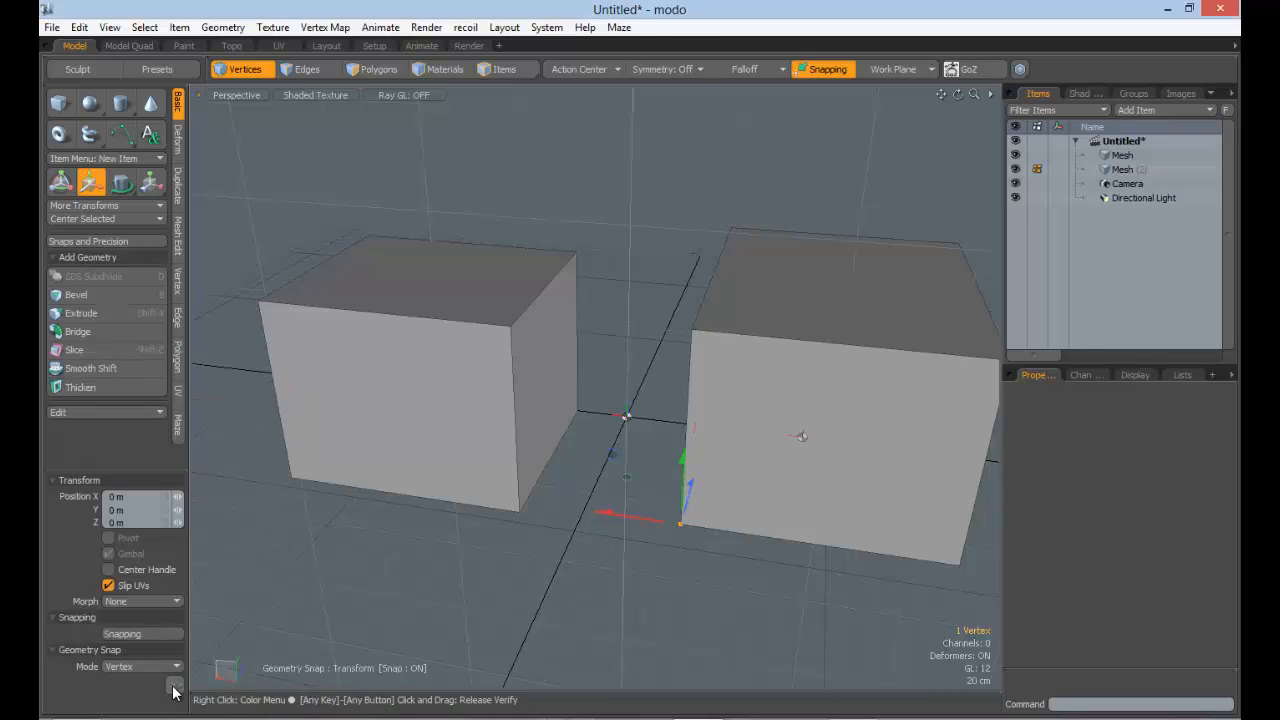
Slide the selected corner vertex about 1.35 m along X toward the first cube's bottom front corner
left_click(152, 634)
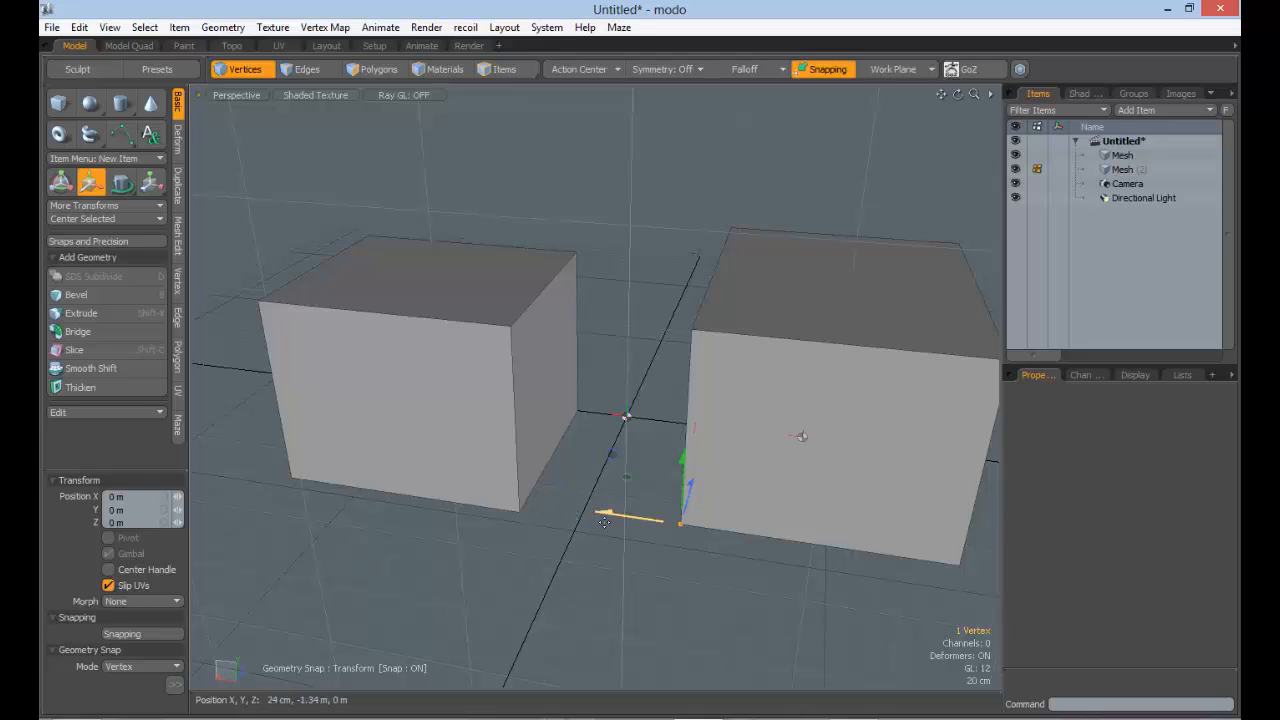
left_click_drag(480, 496, 519, 512)
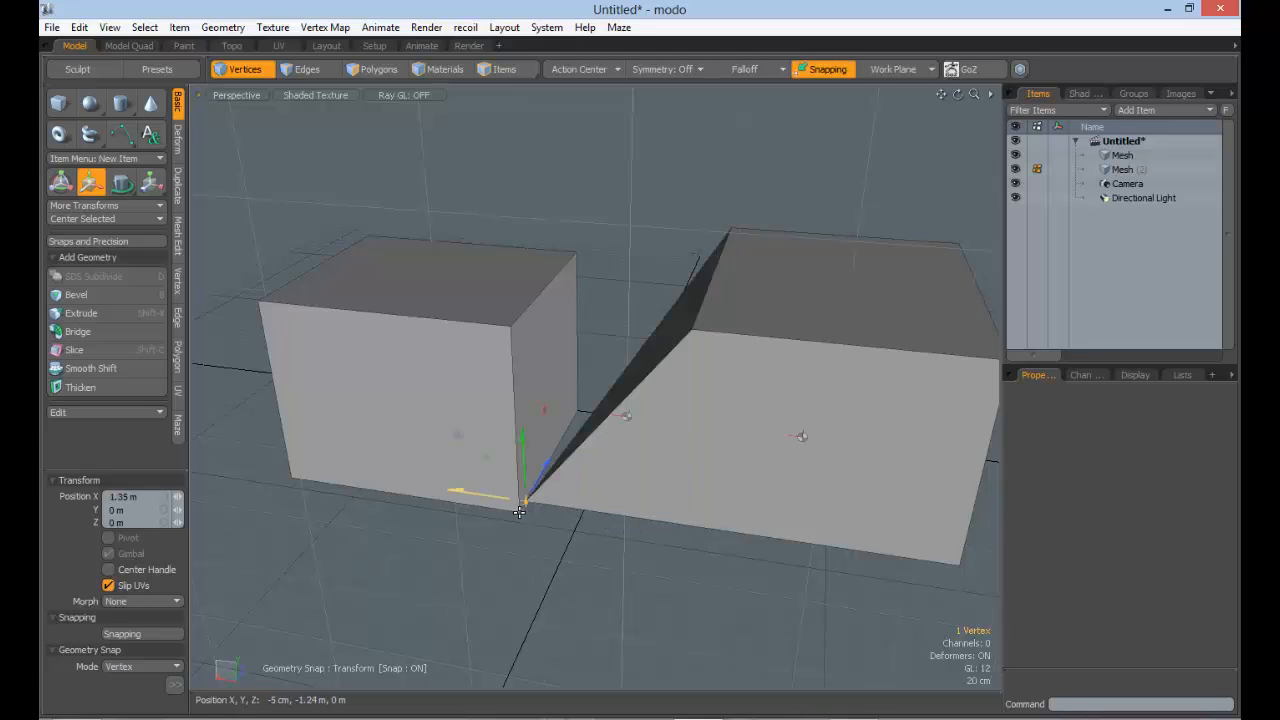
left_click_drag(566, 366, 519, 512)
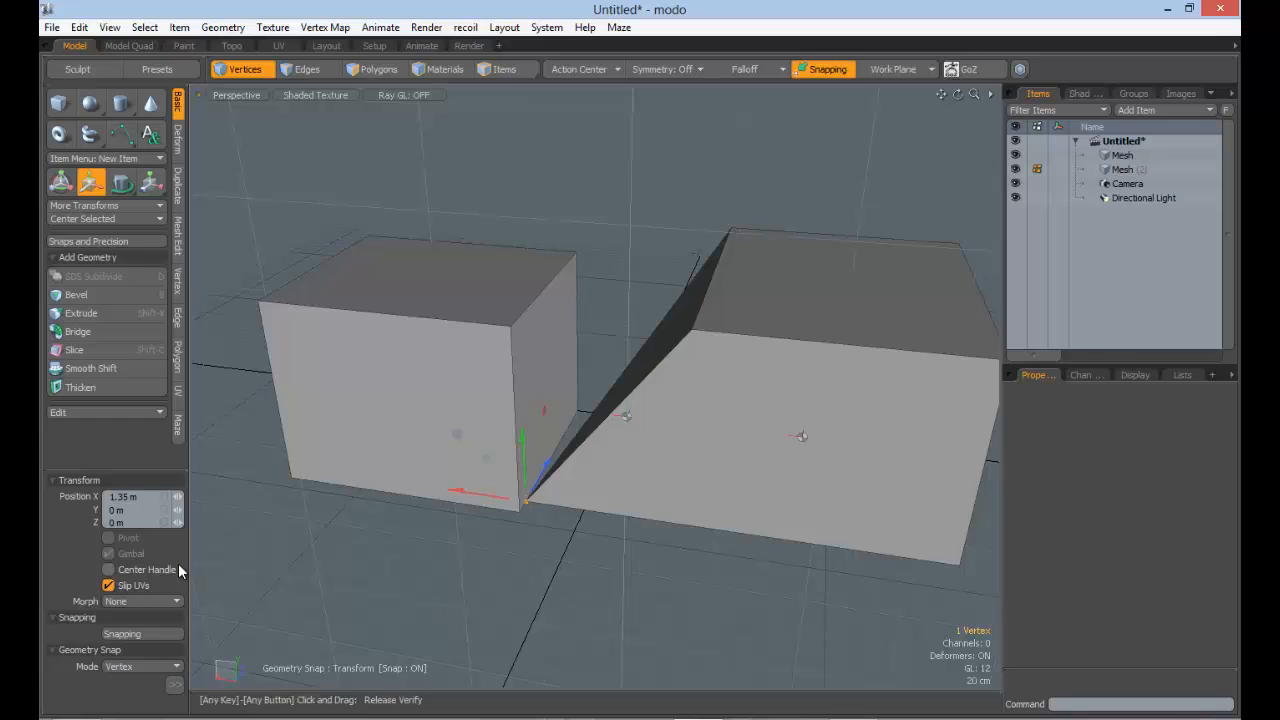
Turn off Fixed Snap, slide the selected corner vertex to a 40 cm offset along X, and drop Move and the selection
left_click(138, 633)
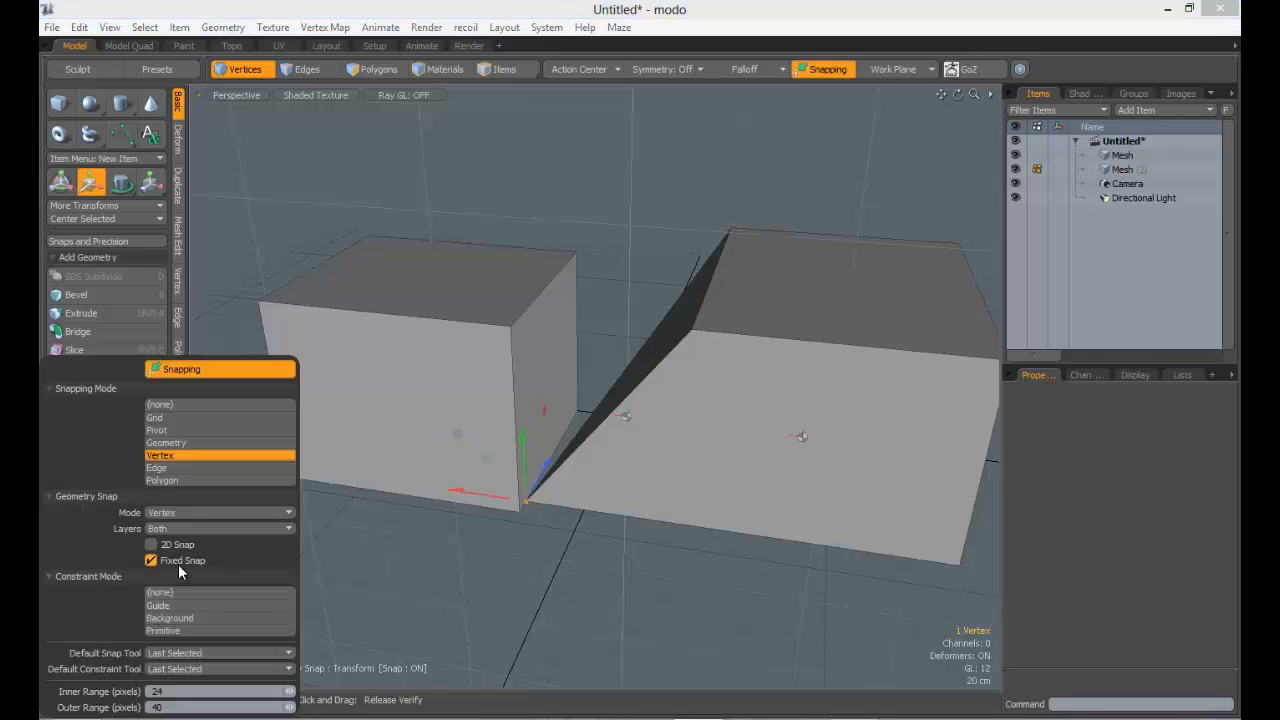
left_click_drag(519, 512, 633, 516)
left_click(175, 685)
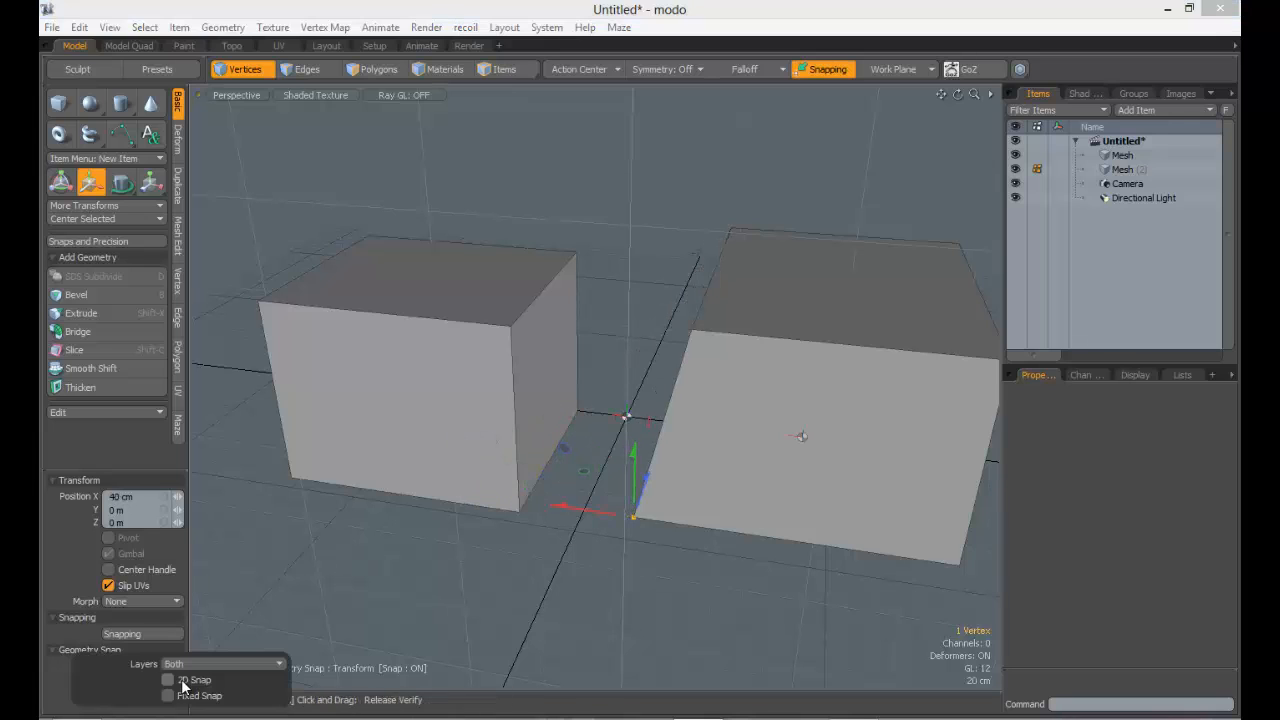
left_click(130, 631)
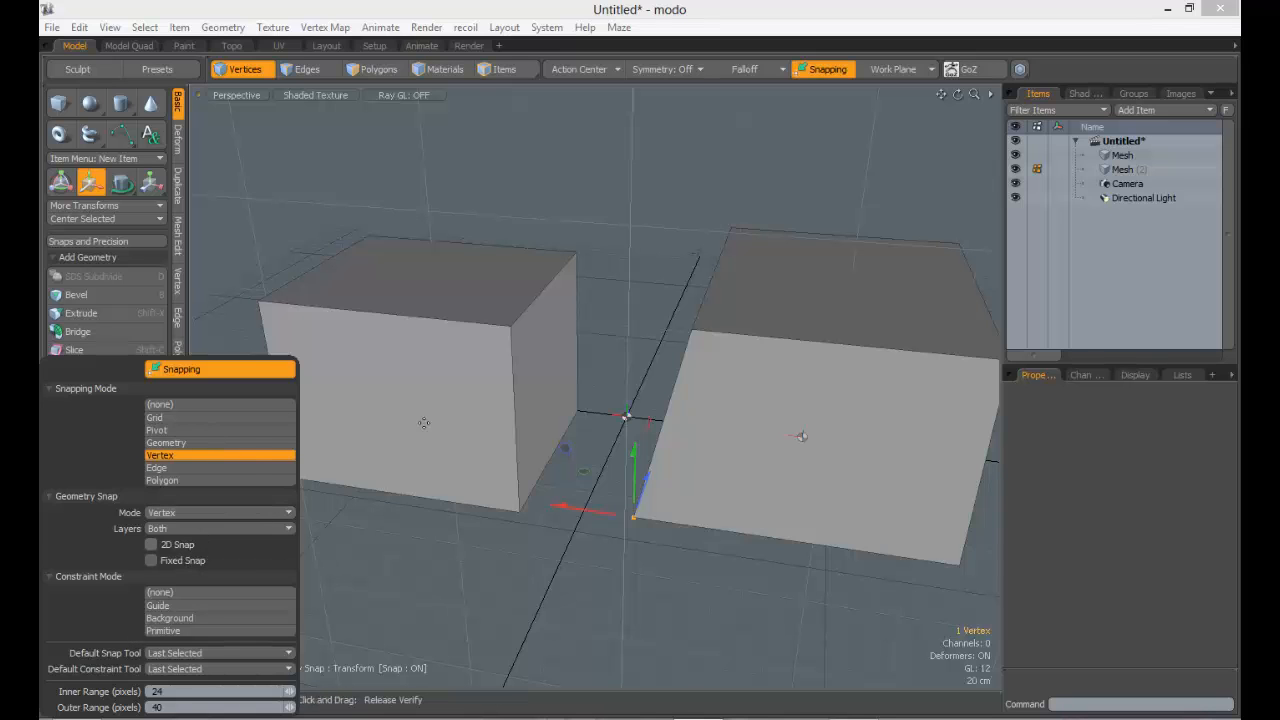
key("q")
left_click_drag(734, 366, 515, 268, "alt")
left_click_drag(721, 381, 296, 120, "alt")
key("Escape")
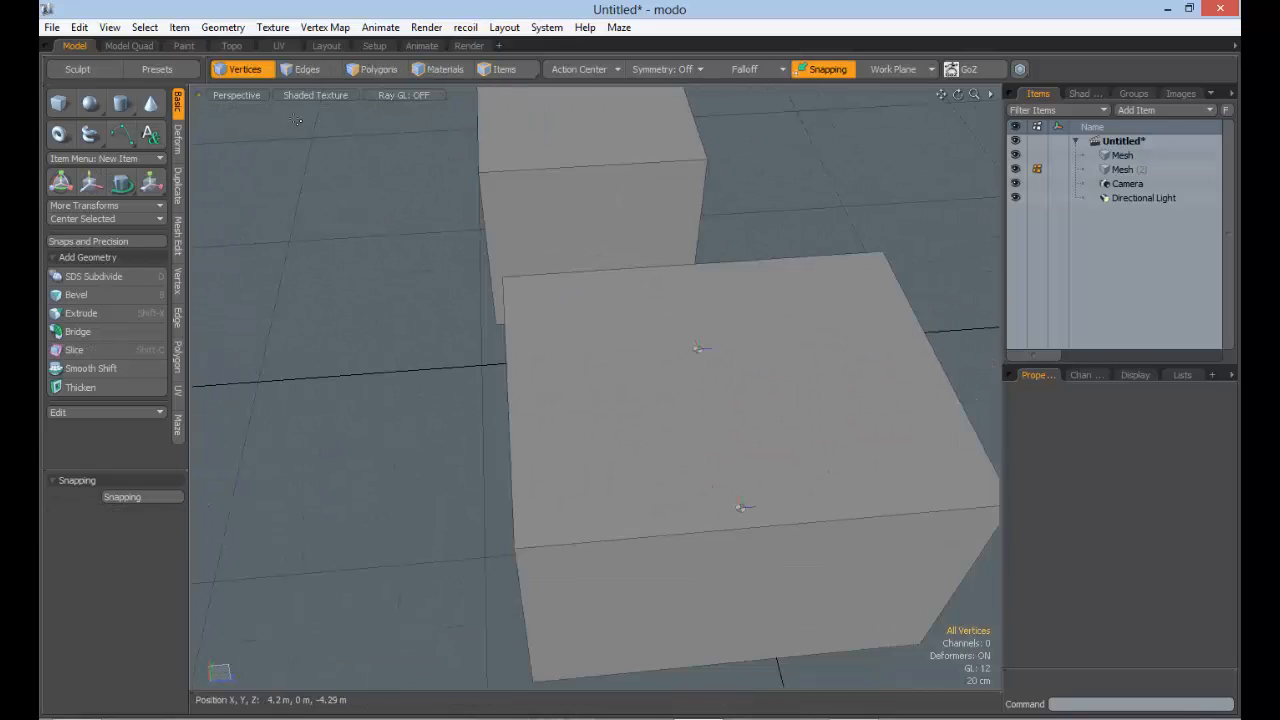
Select all polygons of the skewed second cube and move them about 94 cm along X and 3.12 m along Z
left_click(388, 76)
scroll(629, 369, "down", 4)
left_click_drag(629, 369, 880, 395, "alt")
double_click(671, 391)
key("w")
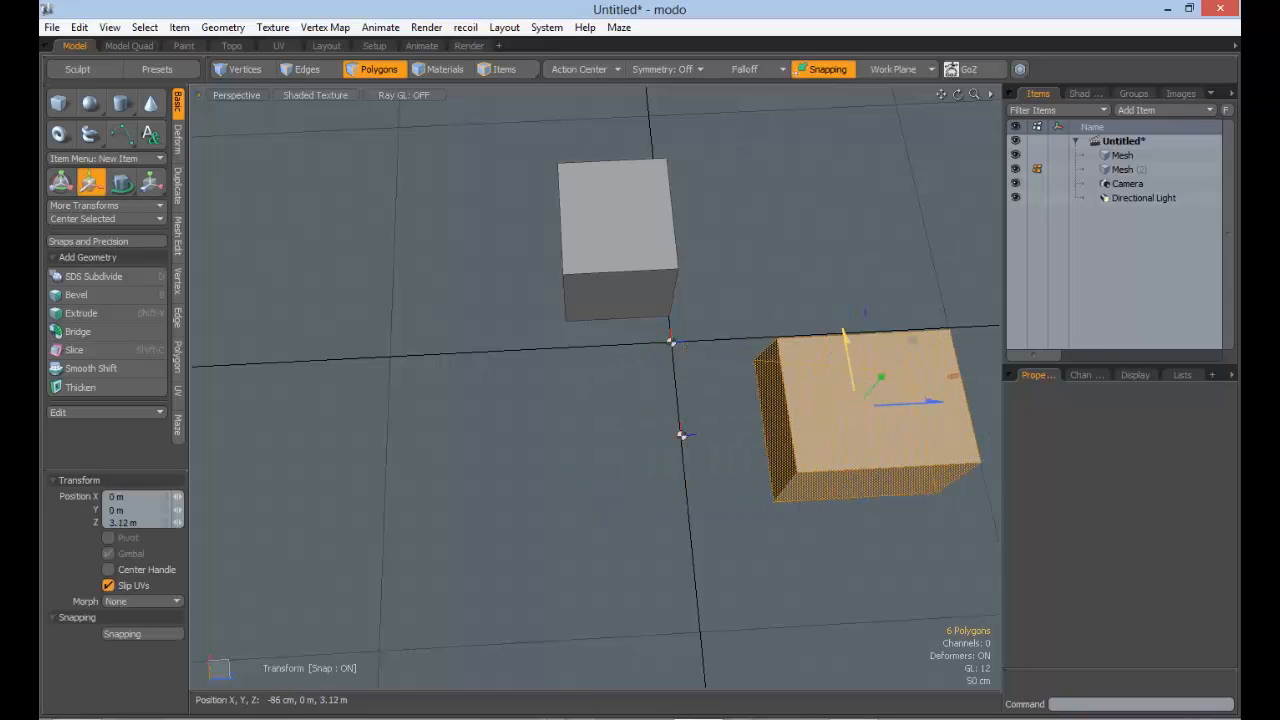
left_click_drag(847, 346, 905, 352)
left_click_drag(805, 266, 833, 307)
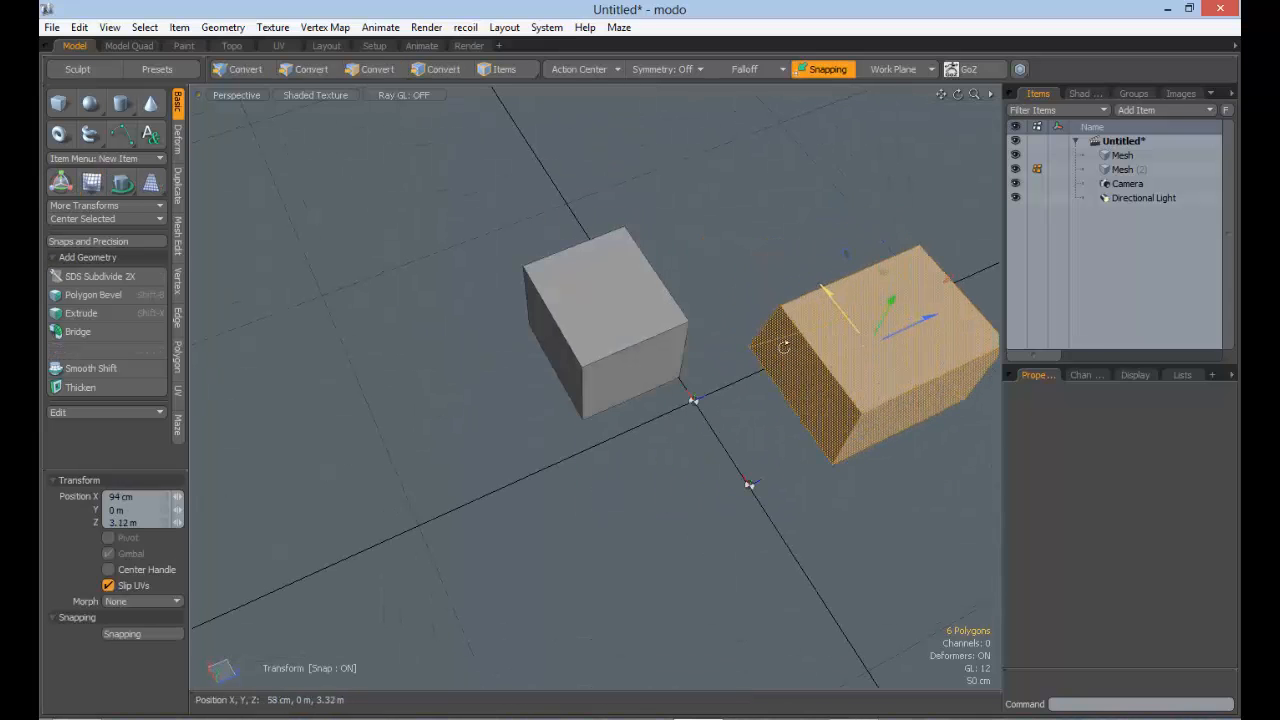
Examine the cubes' offset in the Left and Front views, dropping Move and the polygon selection
left_click_drag(783, 346, 243, 94, "alt")
left_click(237, 95)
left_click(229, 81)
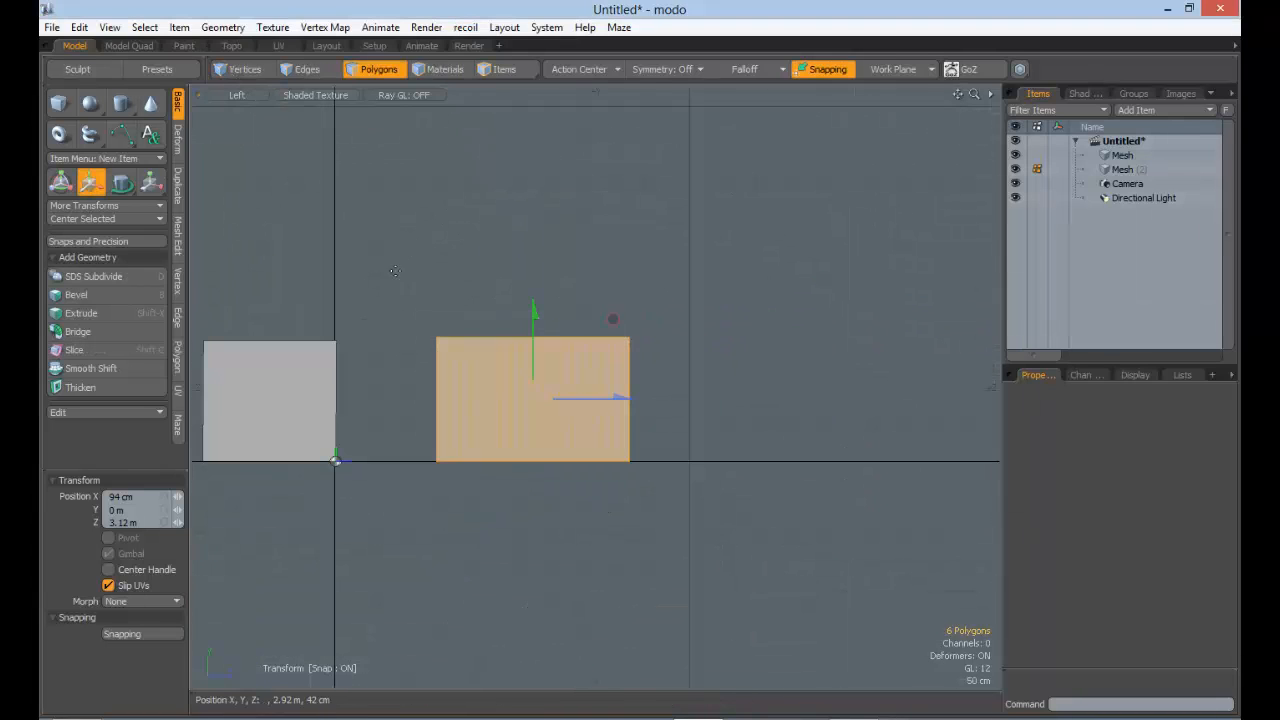
left_click(237, 95)
left_click(248, 60)
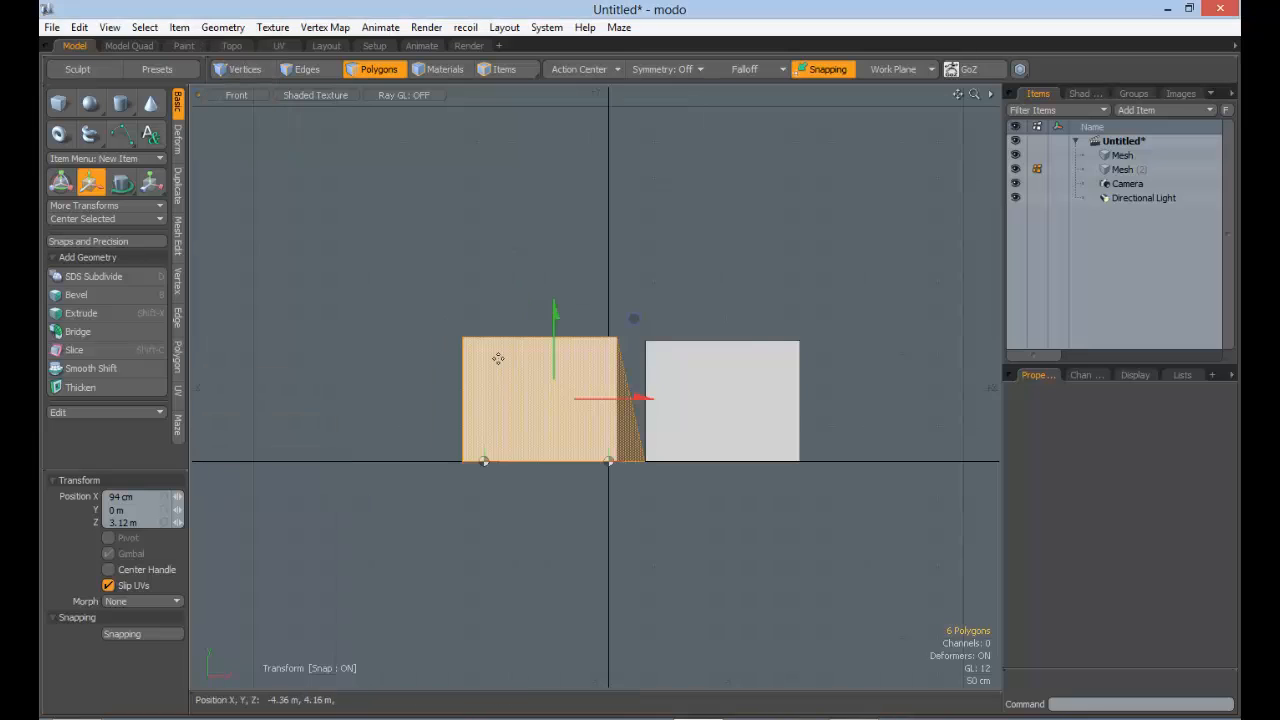
key("space")
left_click(659, 479)
left_click_drag(677, 446, 840, 440, "ctrl+alt")
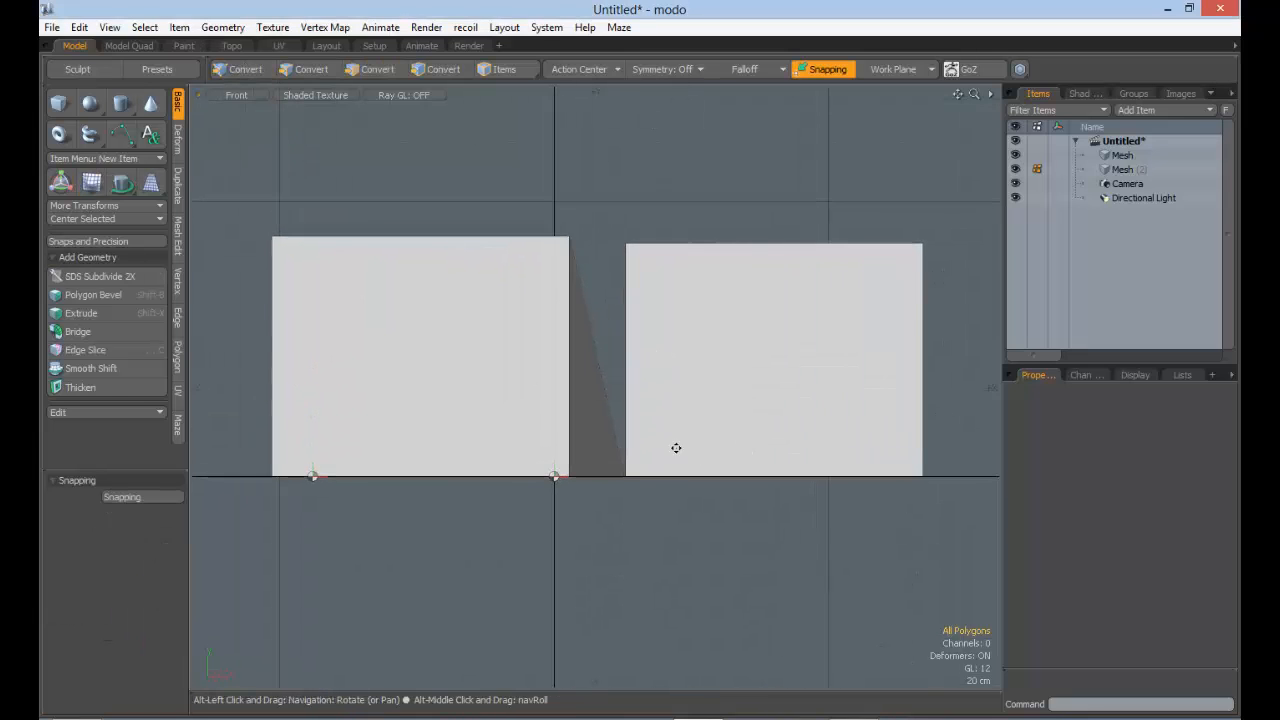
Compare the gap between the two cubes in the Front view with their depth separation in the Perspective view
left_click(240, 96)
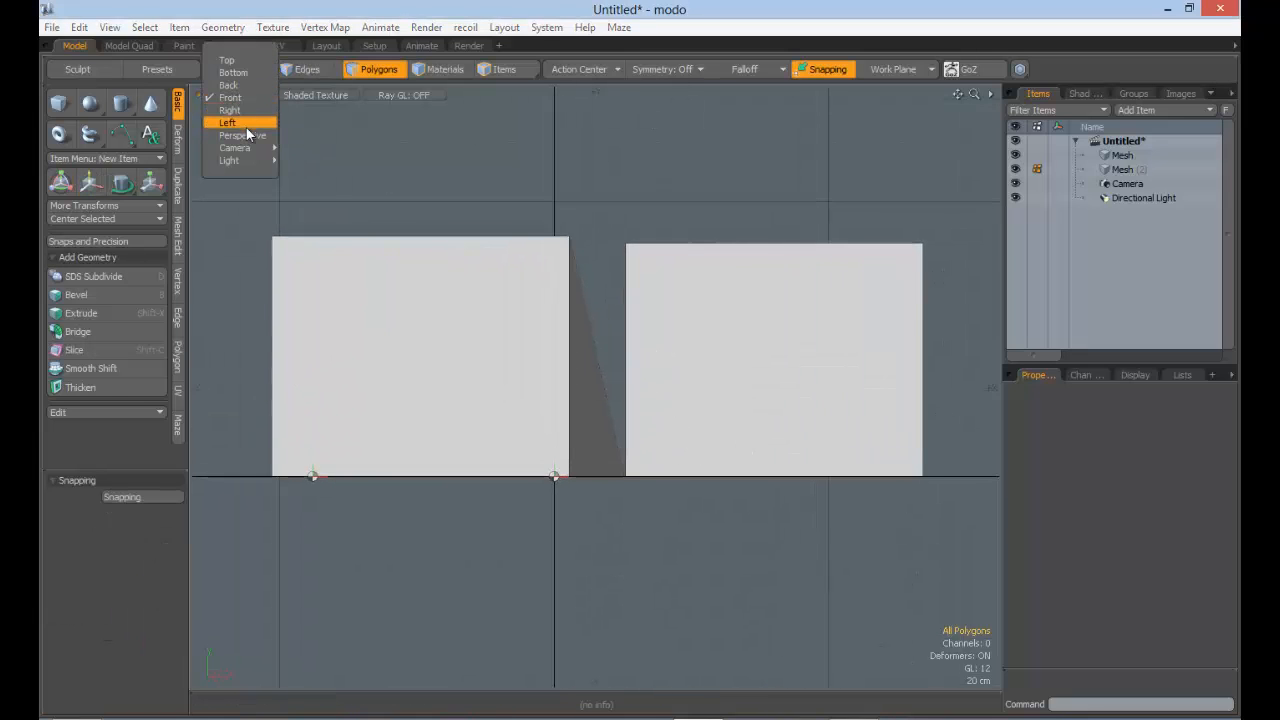
left_click(246, 127)
left_click(236, 96)
left_click(236, 81)
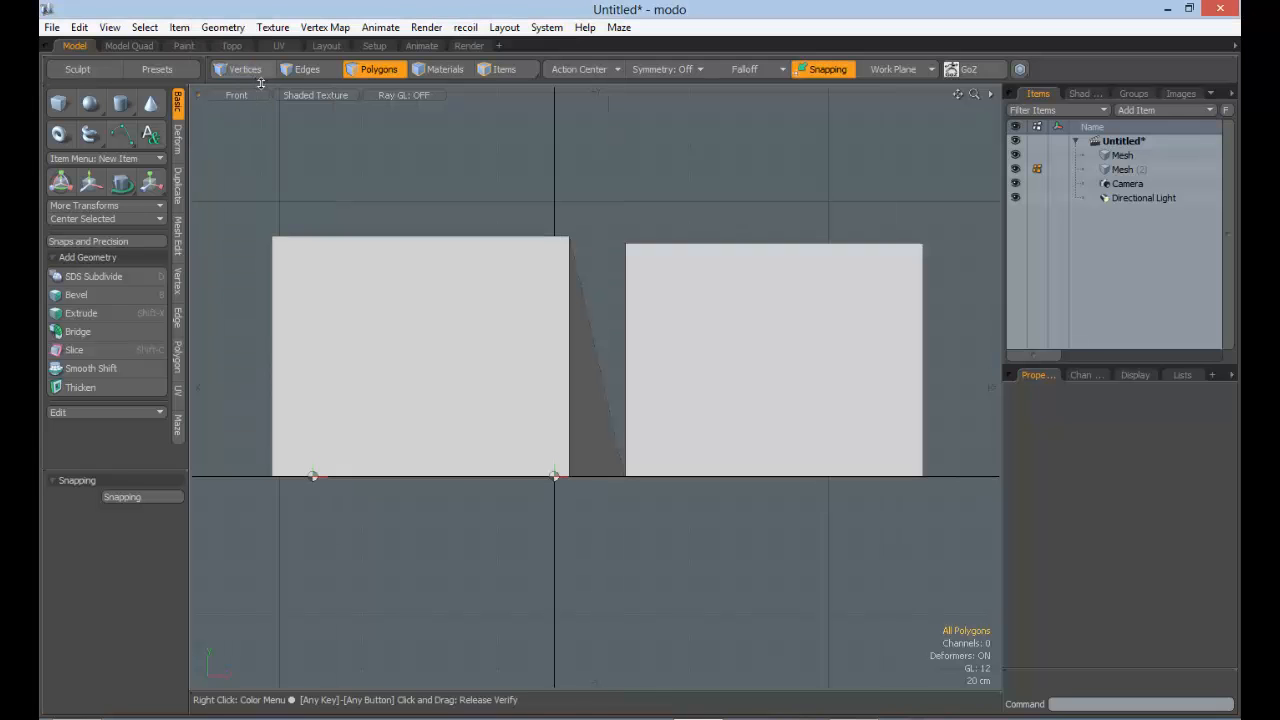
left_click(255, 95)
left_click(259, 132)
left_click_drag(557, 343, 574, 303, "alt")
left_click_drag(583, 388, 546, 410, "alt")
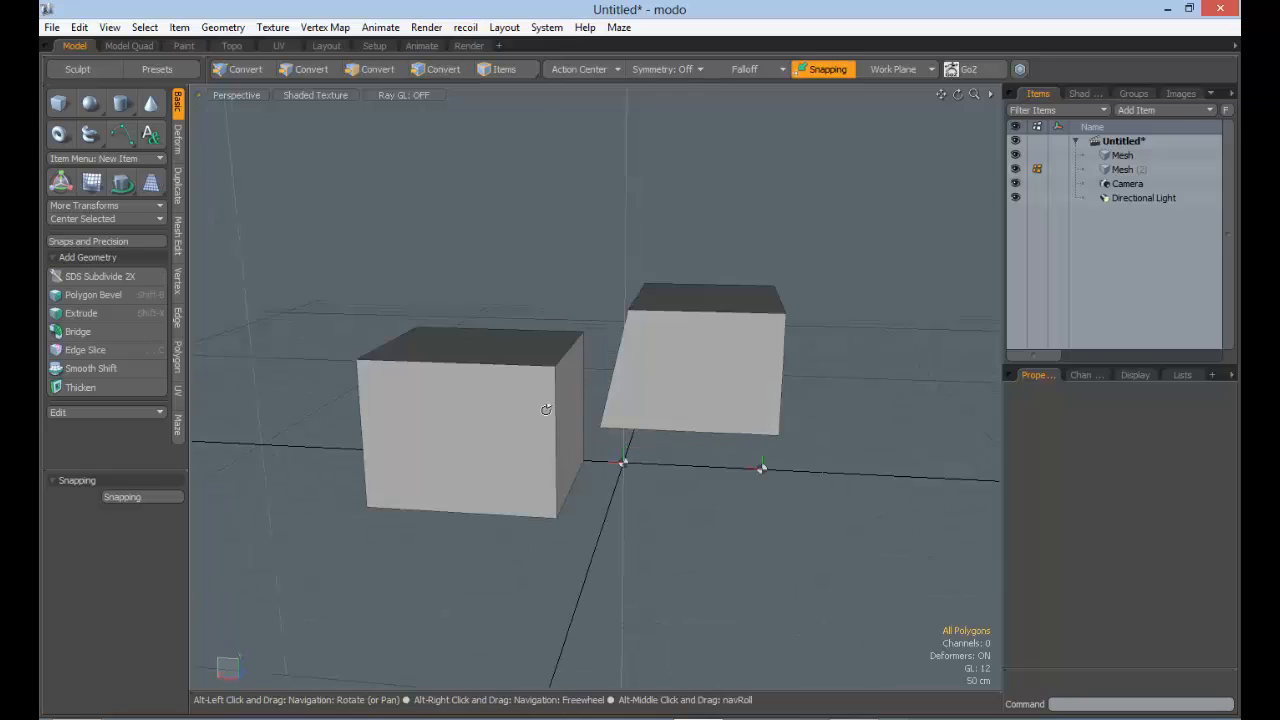
Check the cubes in the Left, Perspective and Right views, ending in the Back view with both cubes centred
left_click(241, 94)
left_click(246, 84)
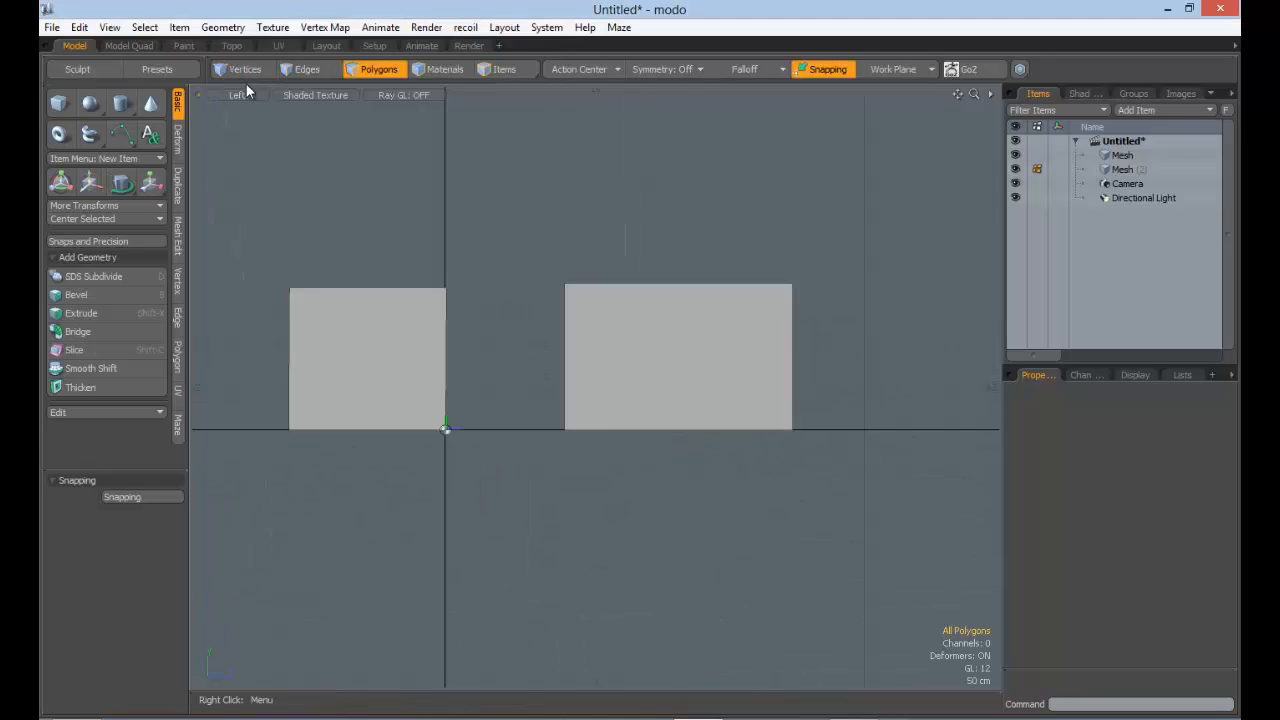
left_click(236, 94)
left_click(244, 109)
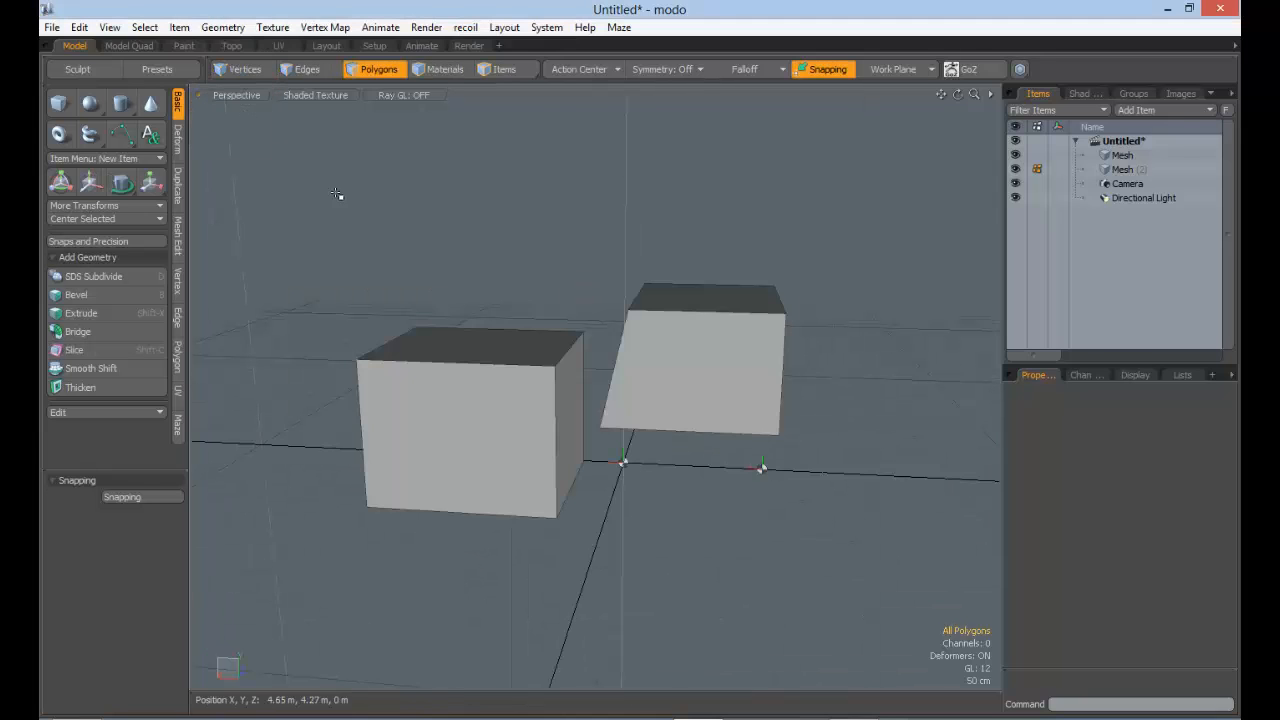
left_click(242, 92)
left_click(242, 71)
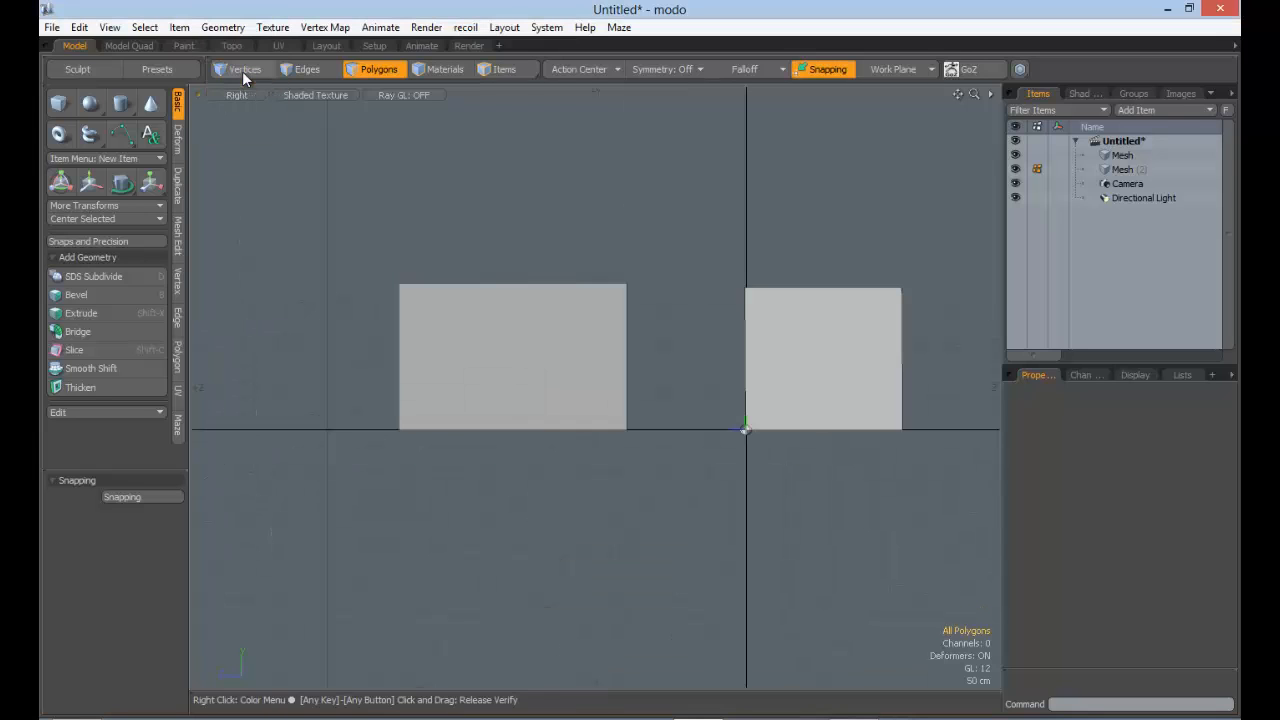
left_click(238, 95)
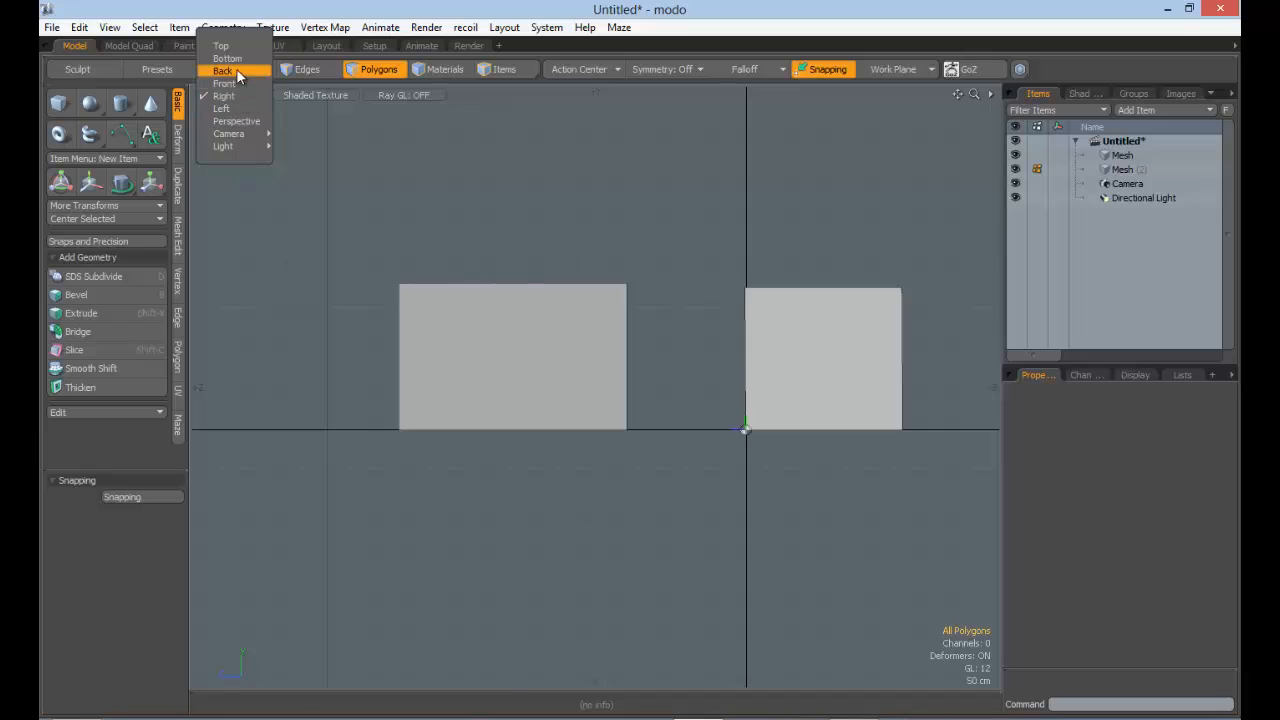
left_click(224, 71)
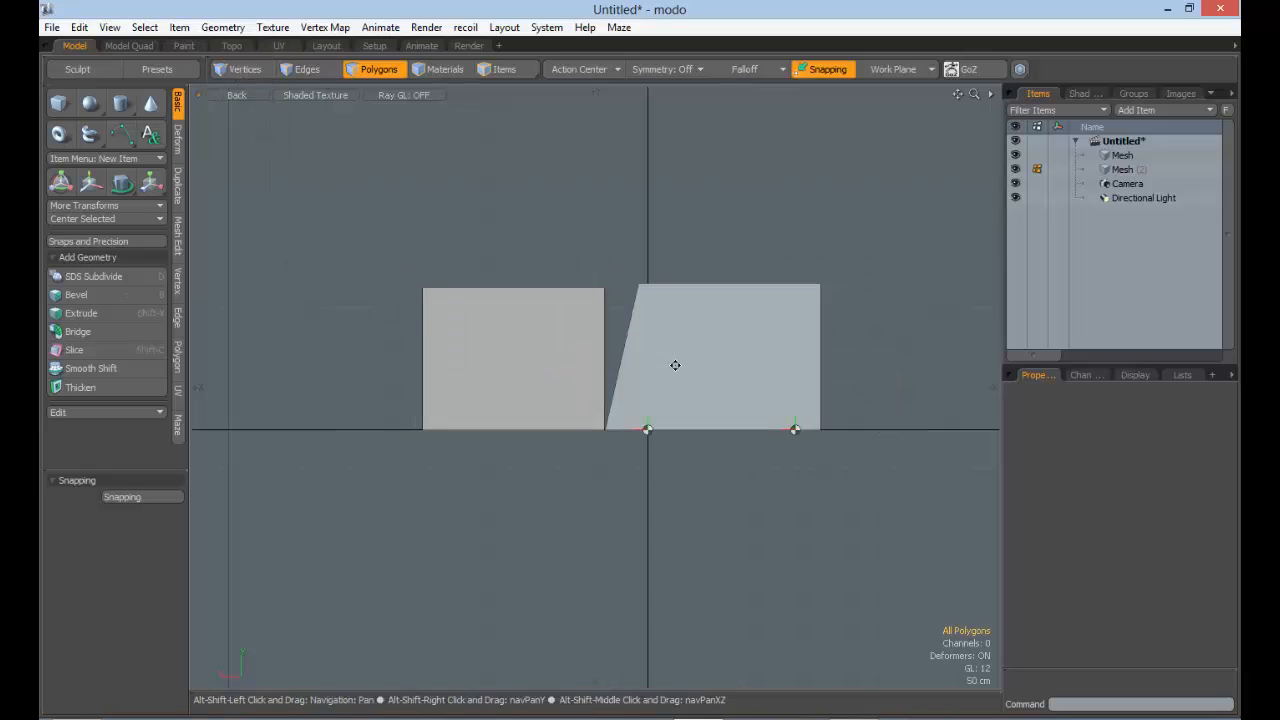
left_click_drag(674, 366, 648, 417, "alt+shift")
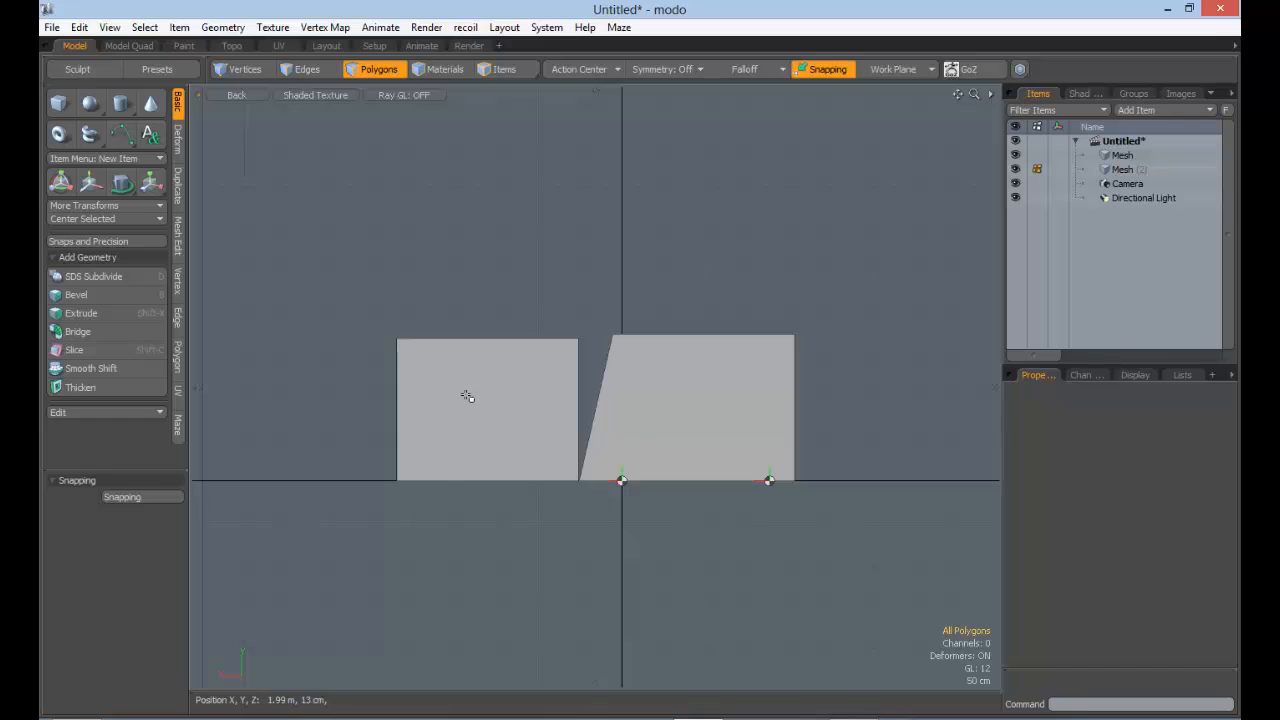
Activate the Curve tool and set its Snapping Mode to Vertex with Layers on Both
left_click(120, 133)
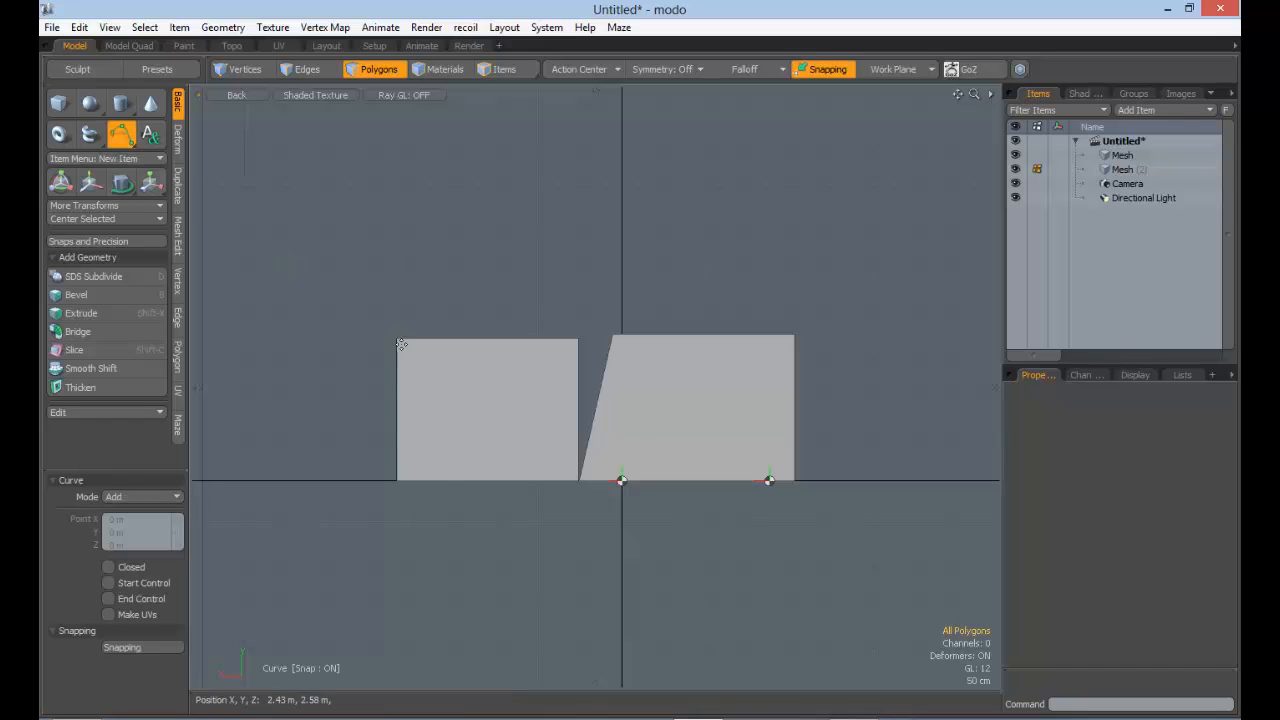
left_click(121, 134)
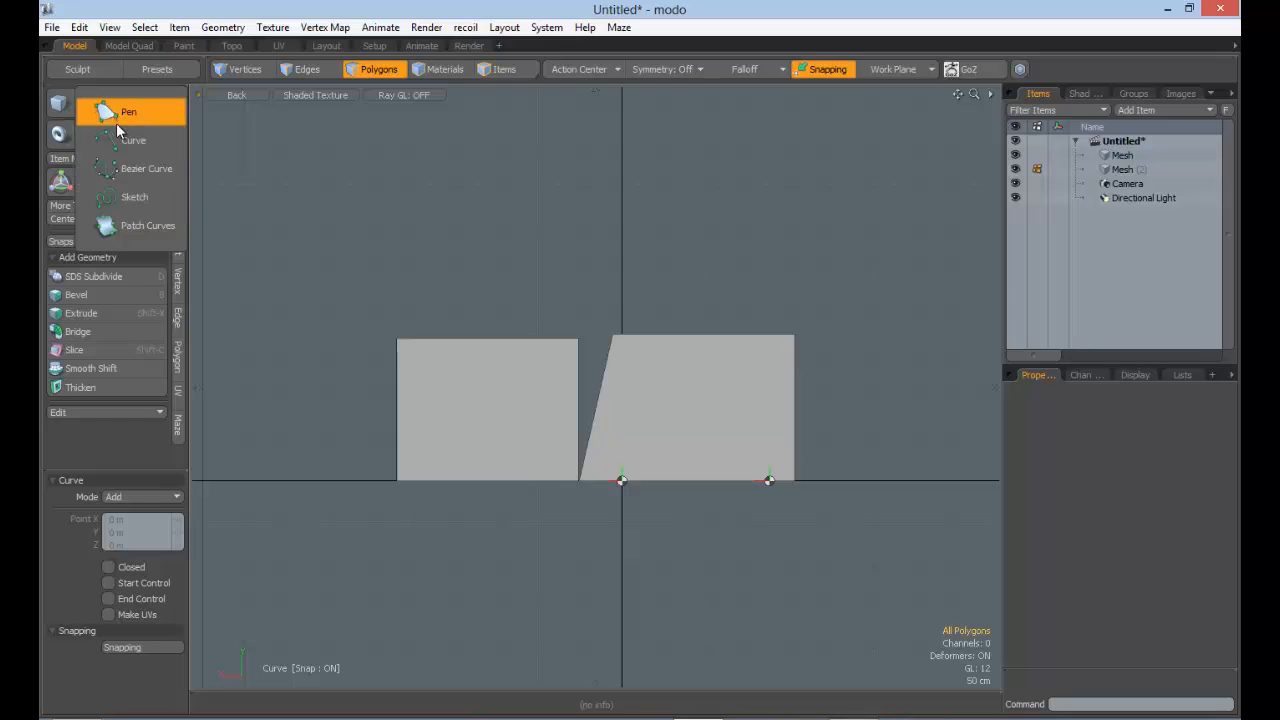
left_click(117, 139)
left_click(62, 104)
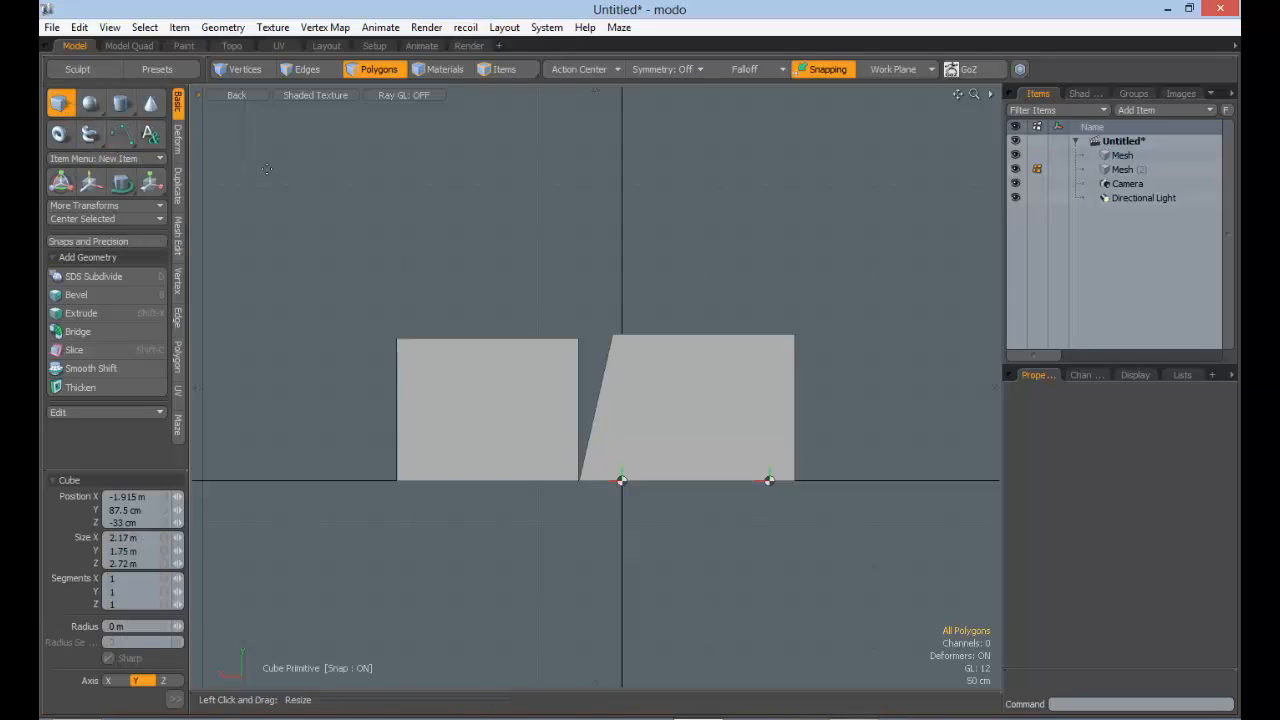
left_click(121, 134)
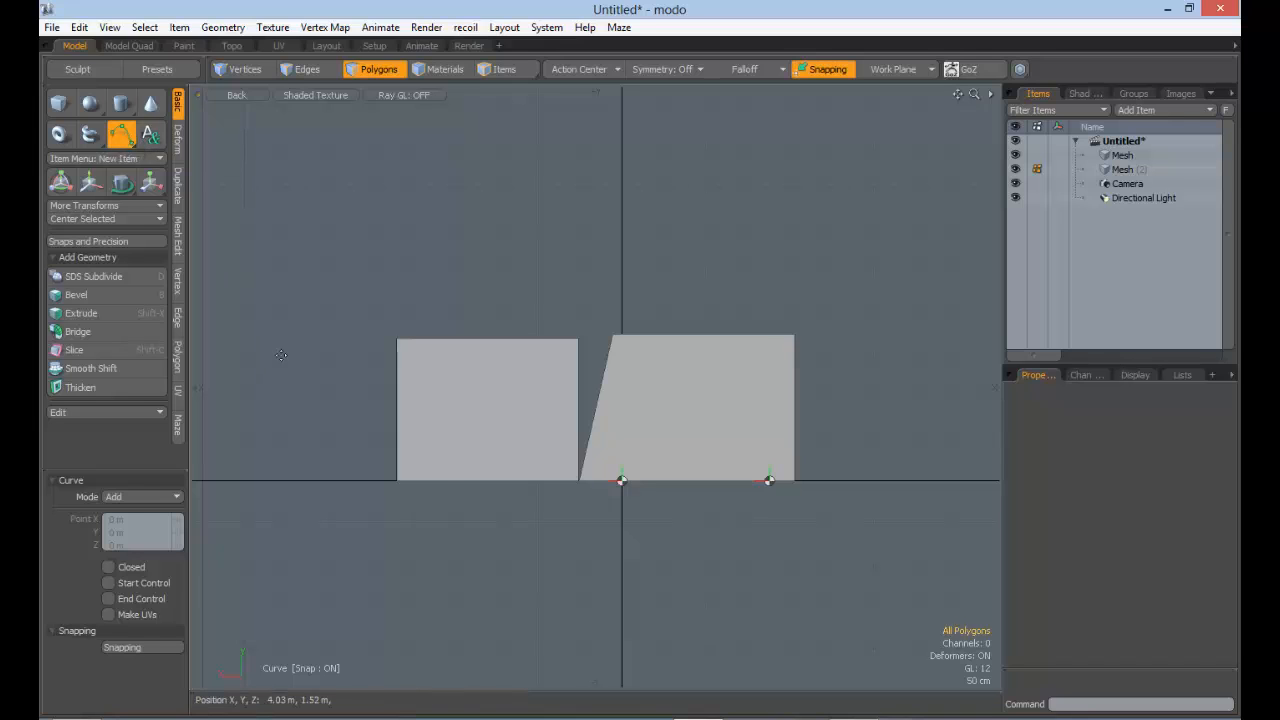
left_click(141, 646)
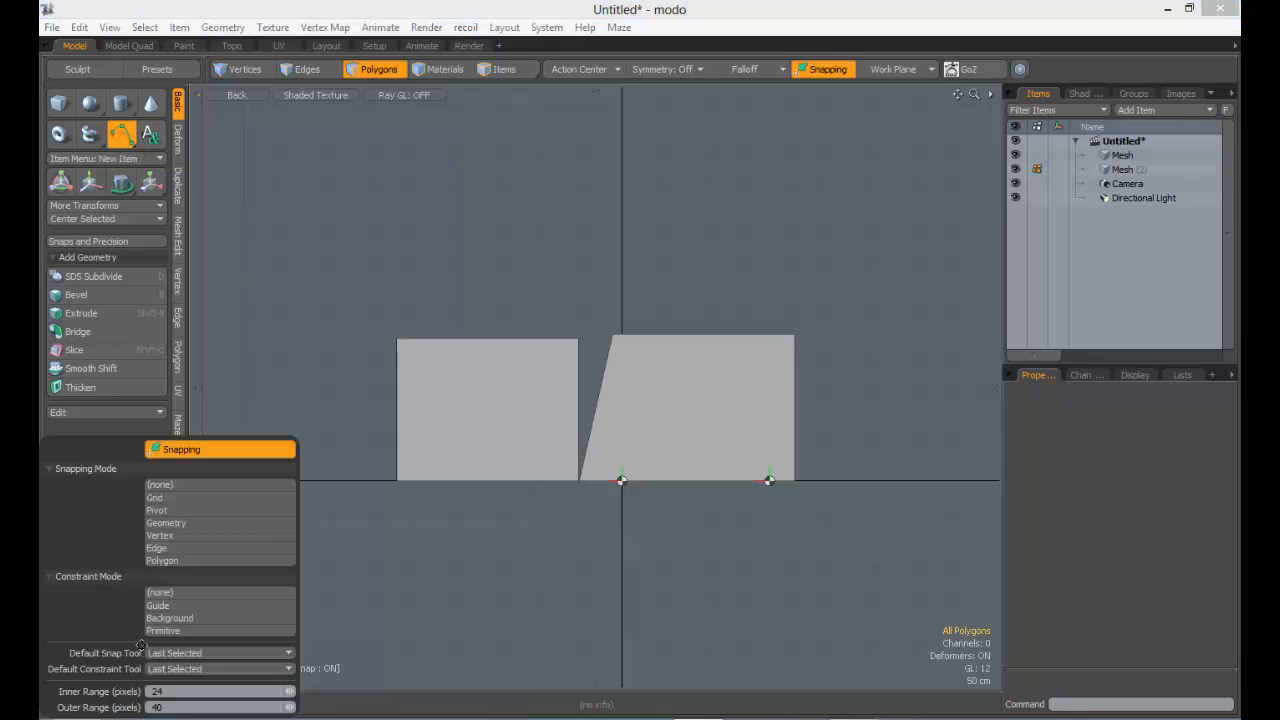
left_click(166, 535)
left_click(168, 532)
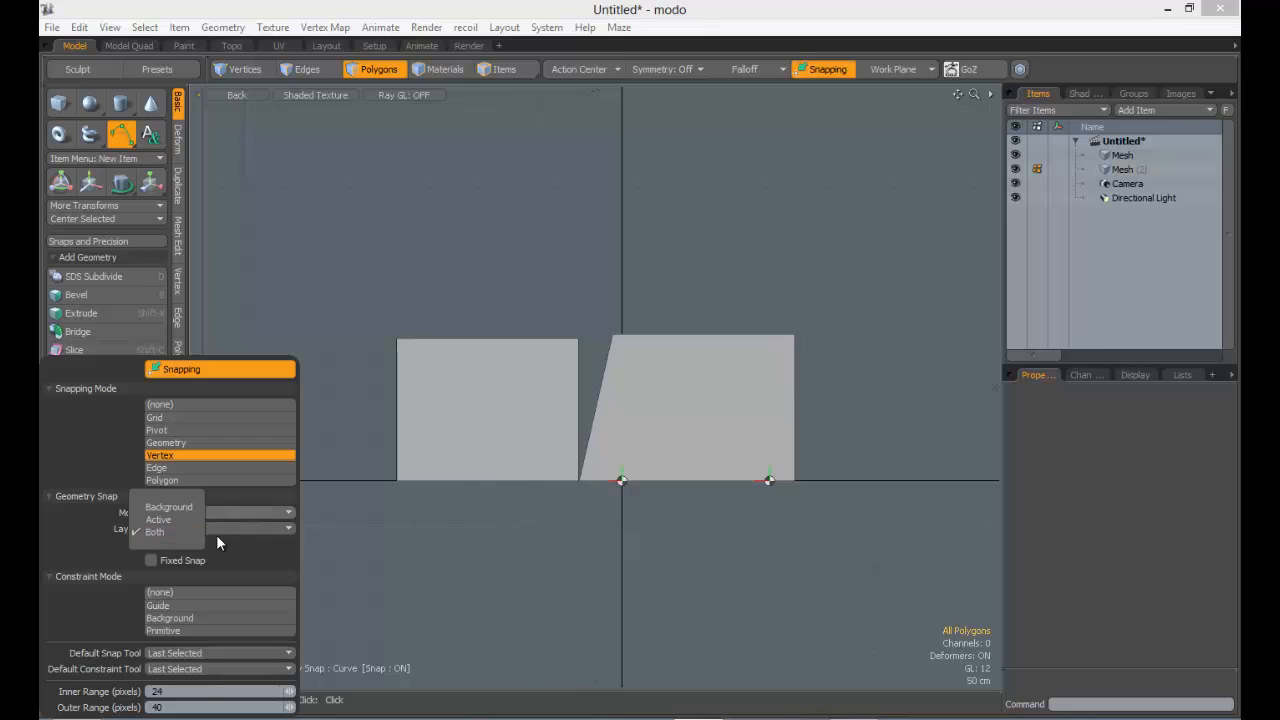
left_click(155, 532)
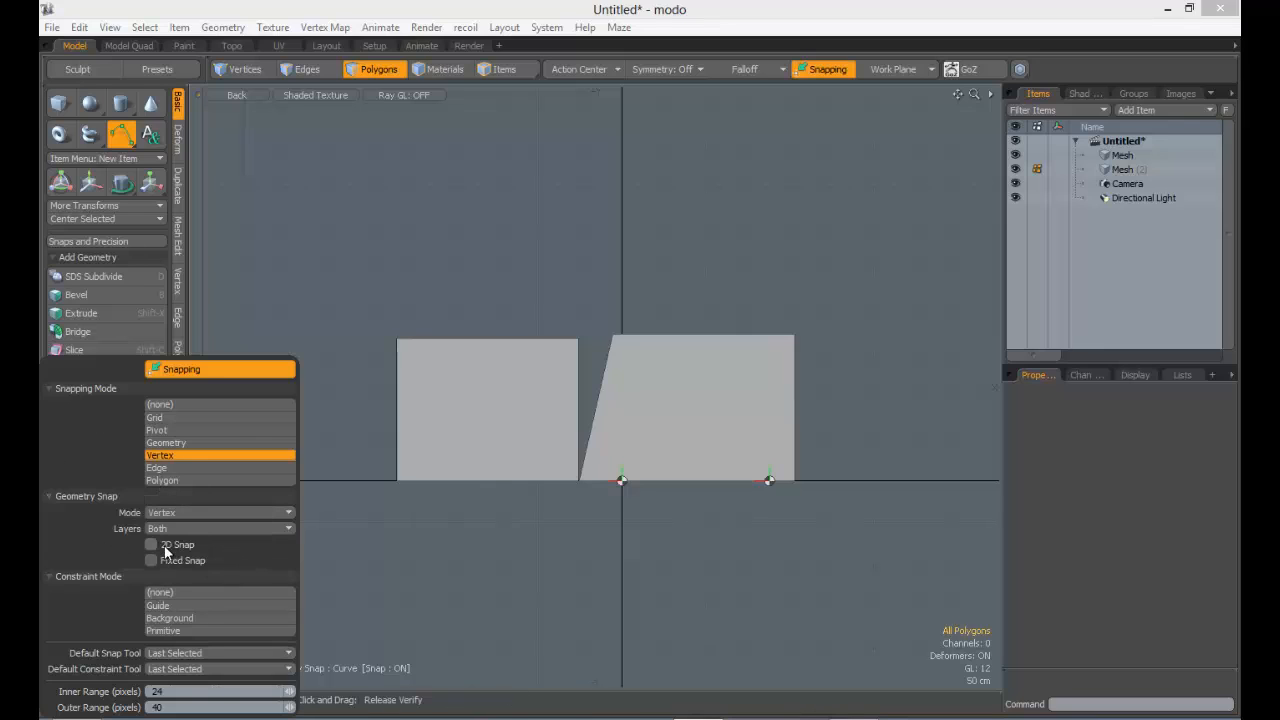
Draw a five-point curve snapped to the first cube's outer top, outer bottom and inner top corners, and the second cube's outer top and bottom corners
left_click(397, 341)
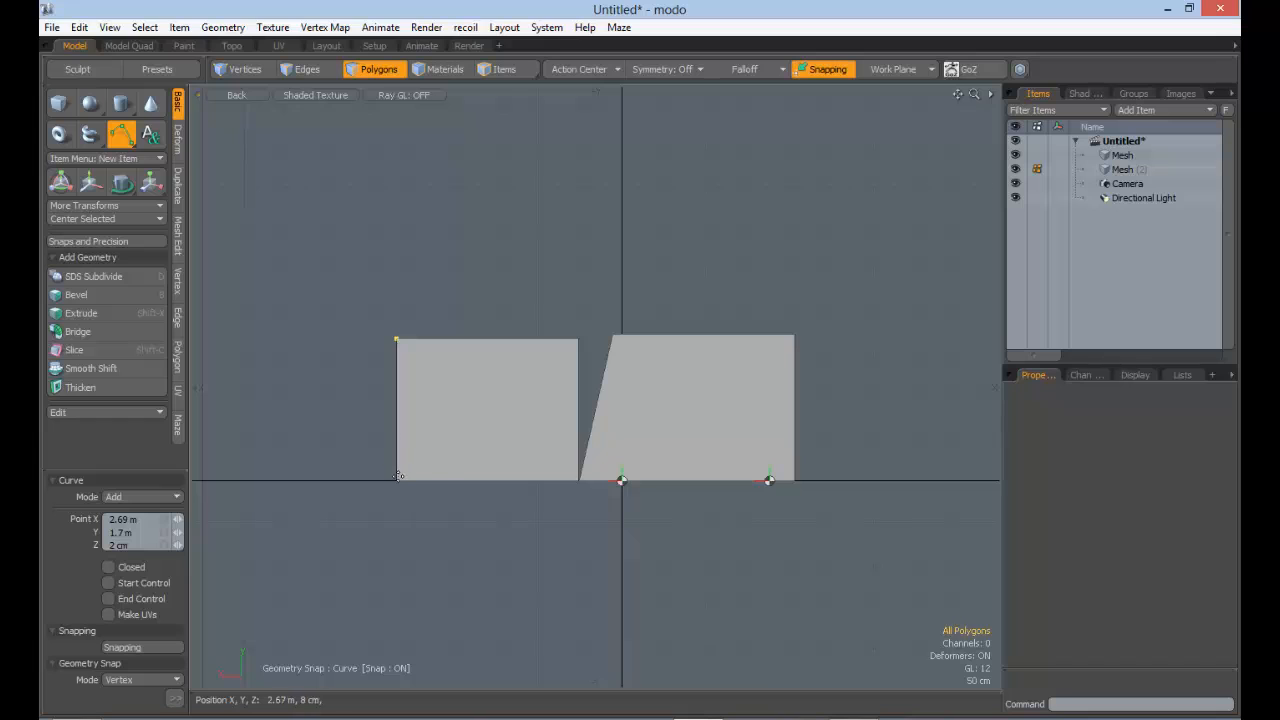
left_click(398, 479)
left_click(577, 340)
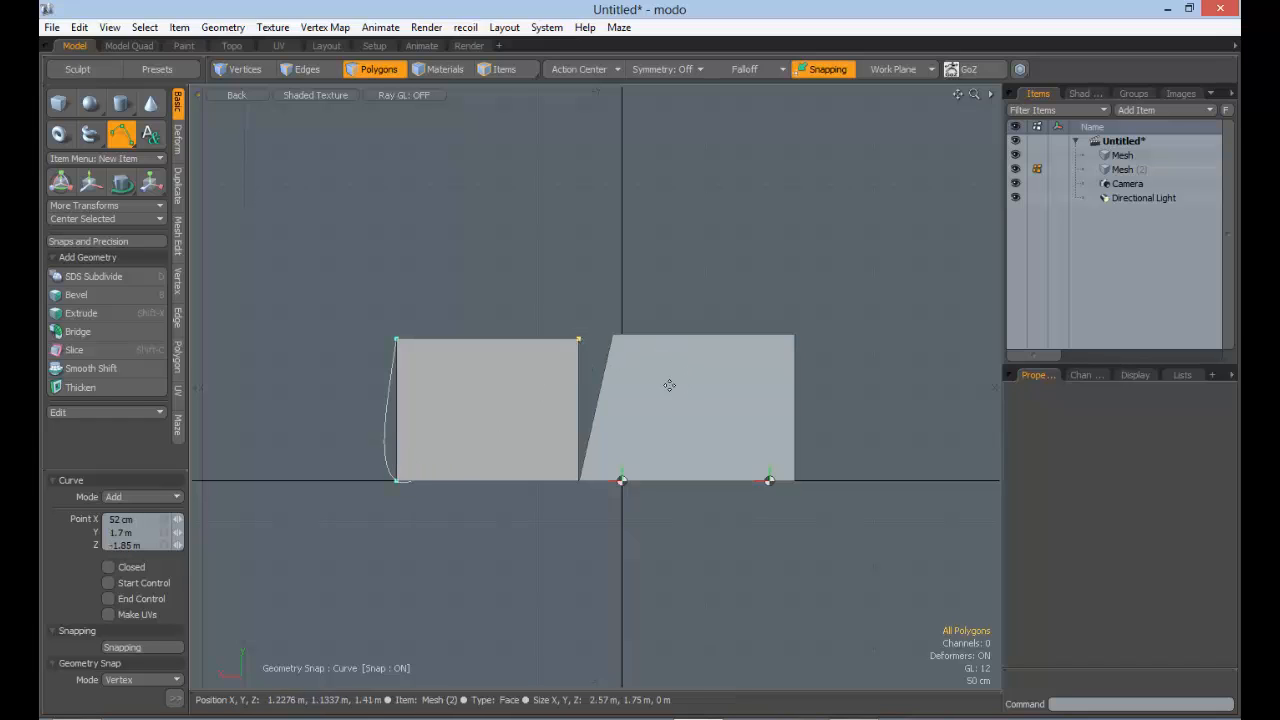
left_click(795, 335)
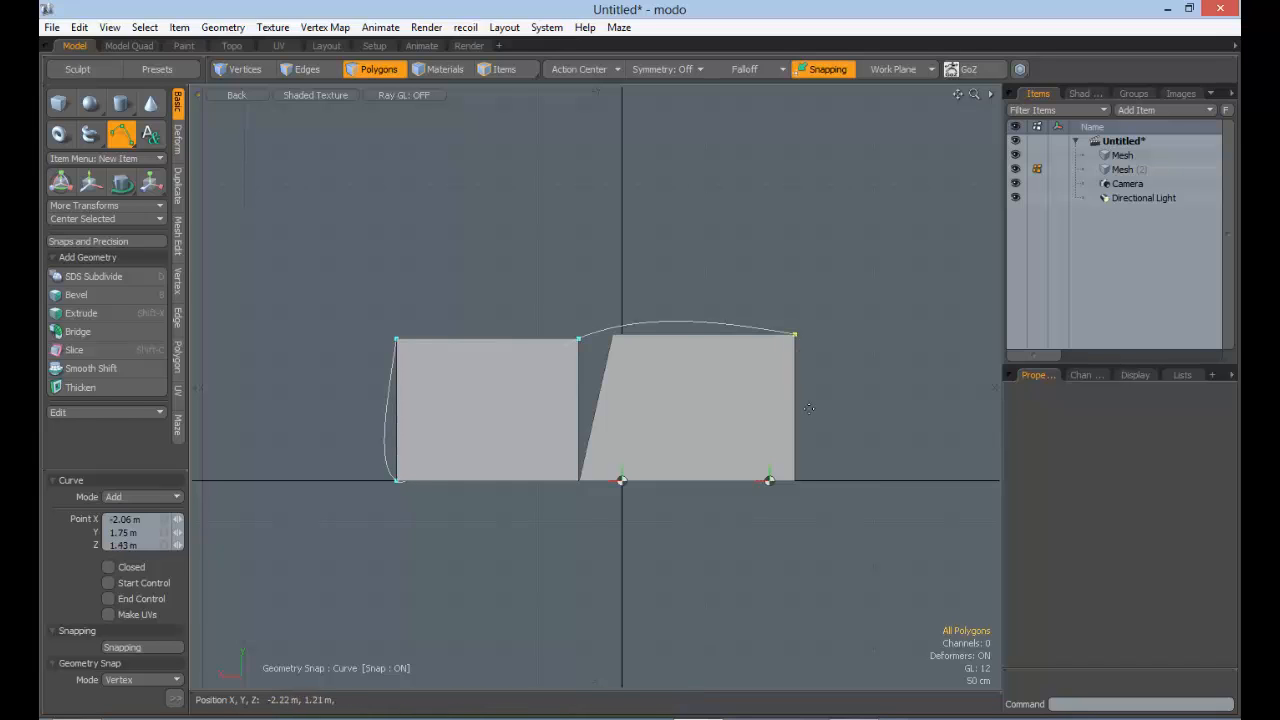
left_click(795, 480)
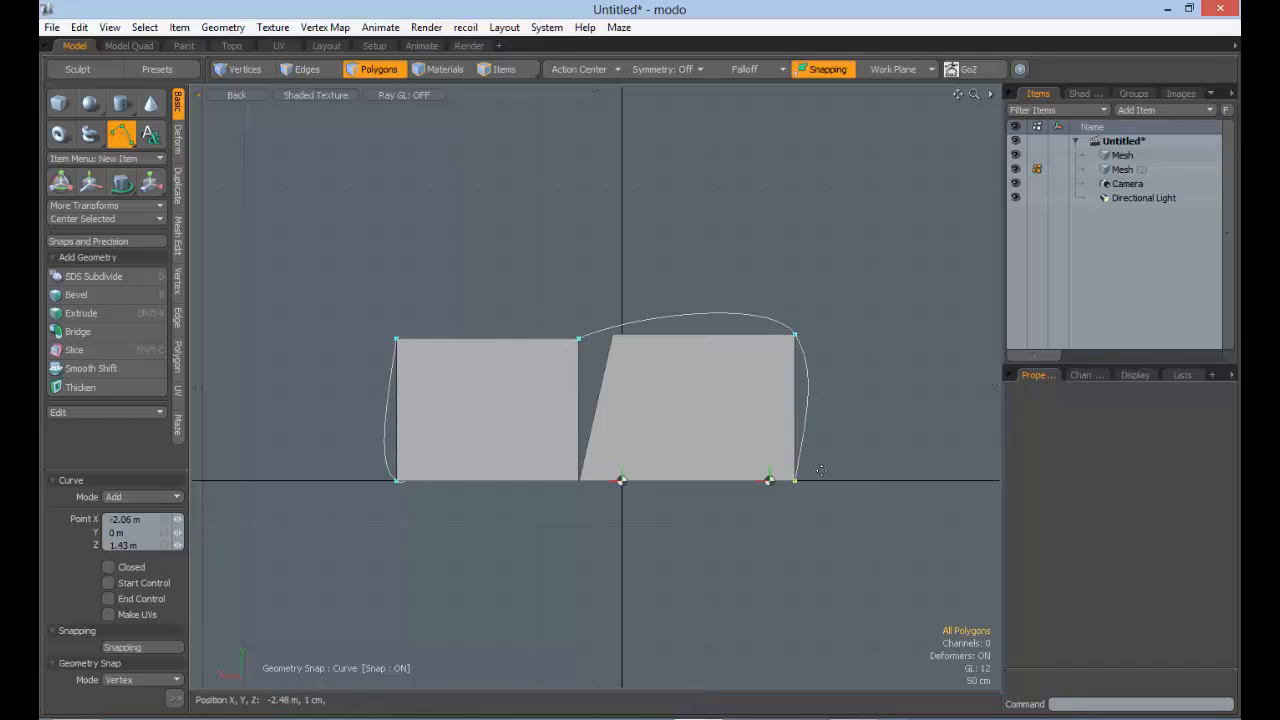
Inspect the depth of the curve's snapped points from several angles in the Perspective view and undo the whole curve
left_click(263, 94)
left_click(261, 142)
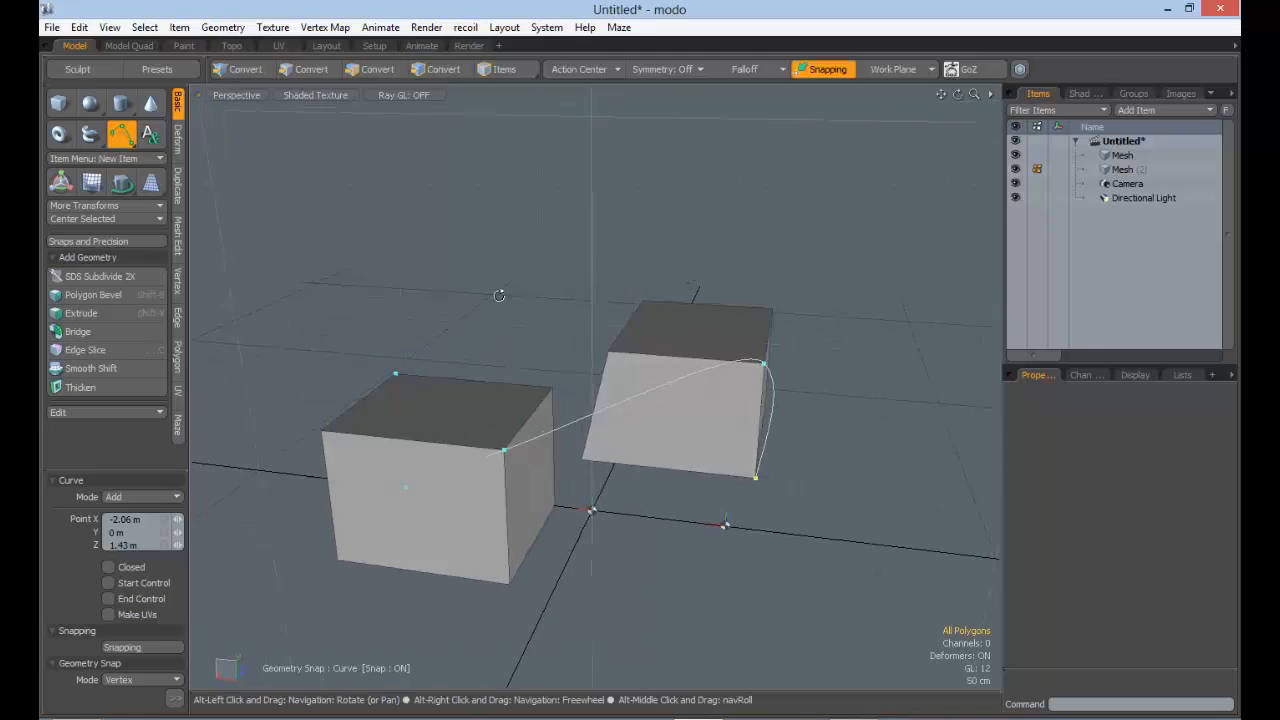
left_click_drag(497, 289, 491, 449, "alt")
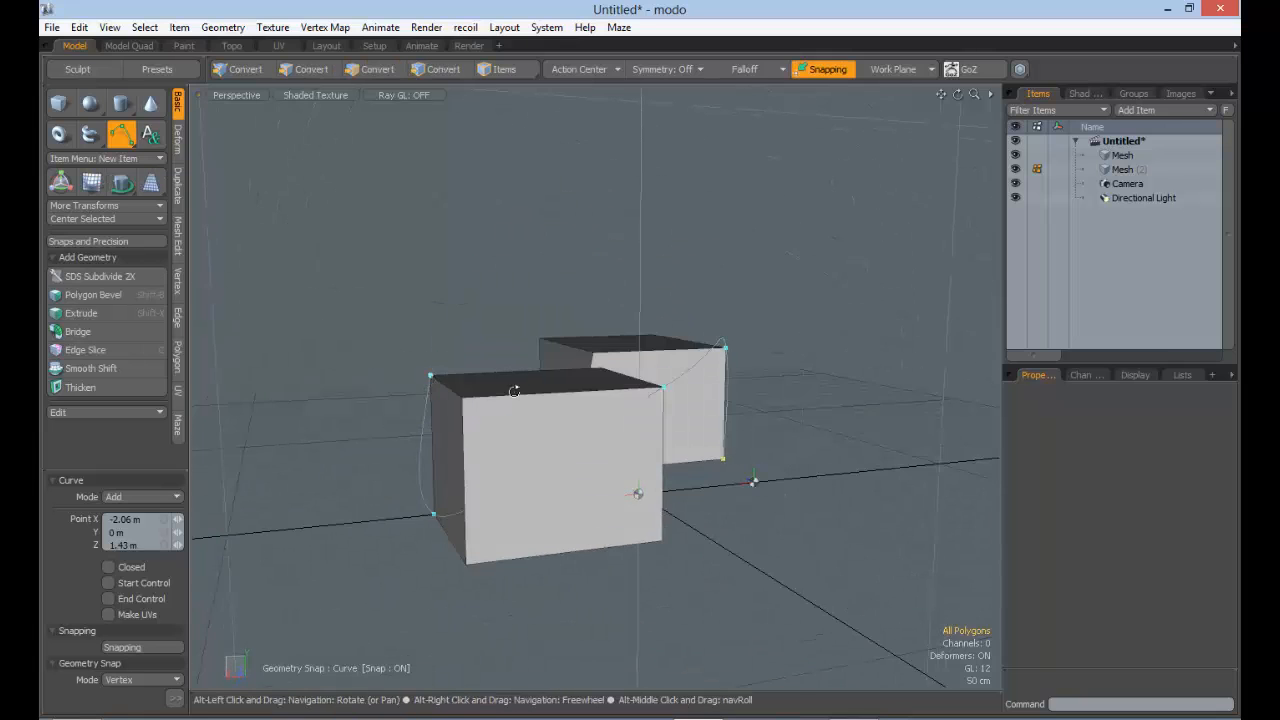
left_click_drag(514, 391, 510, 532, "alt")
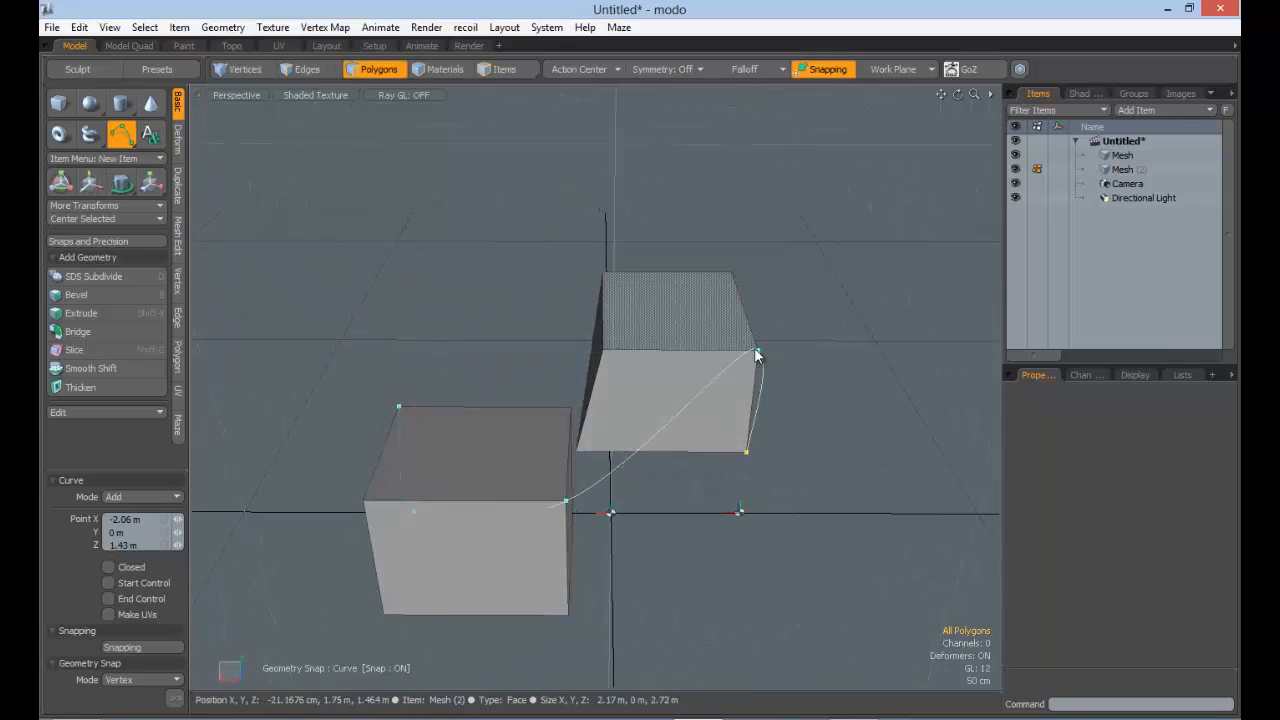
left_click_drag(754, 347, 434, 357, "alt")
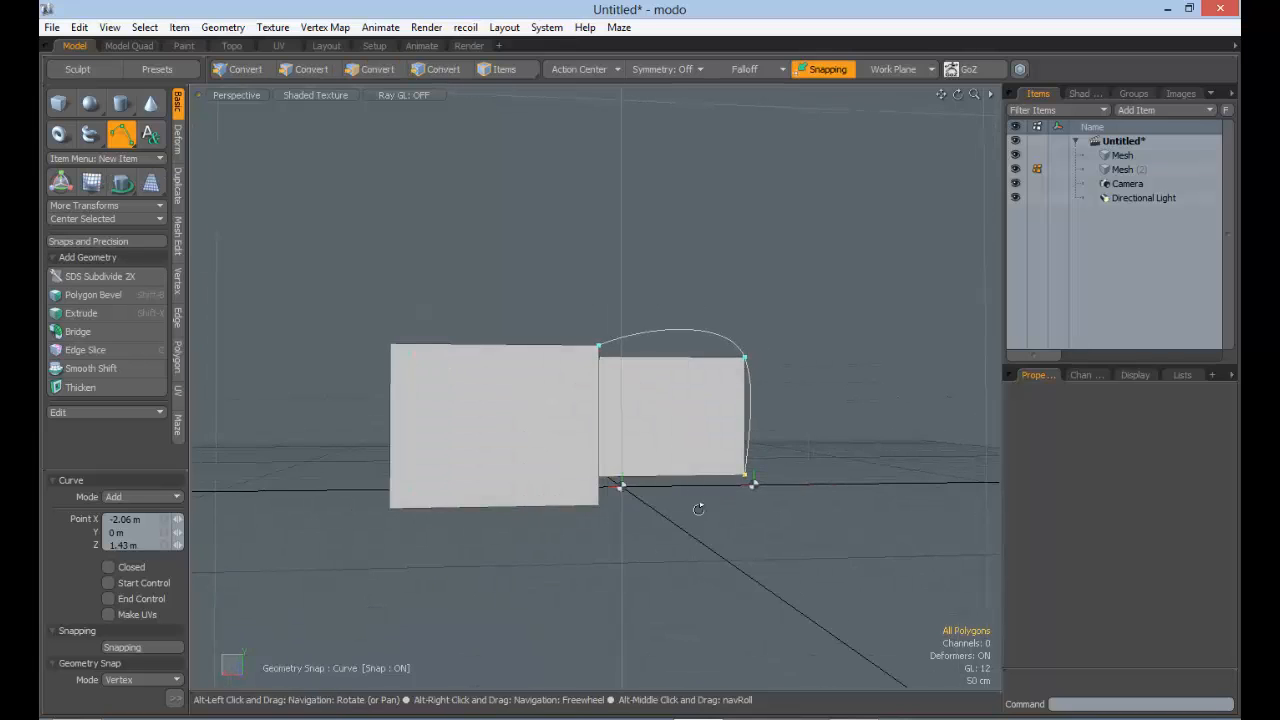
left_click_drag(697, 509, 449, 443, "alt")
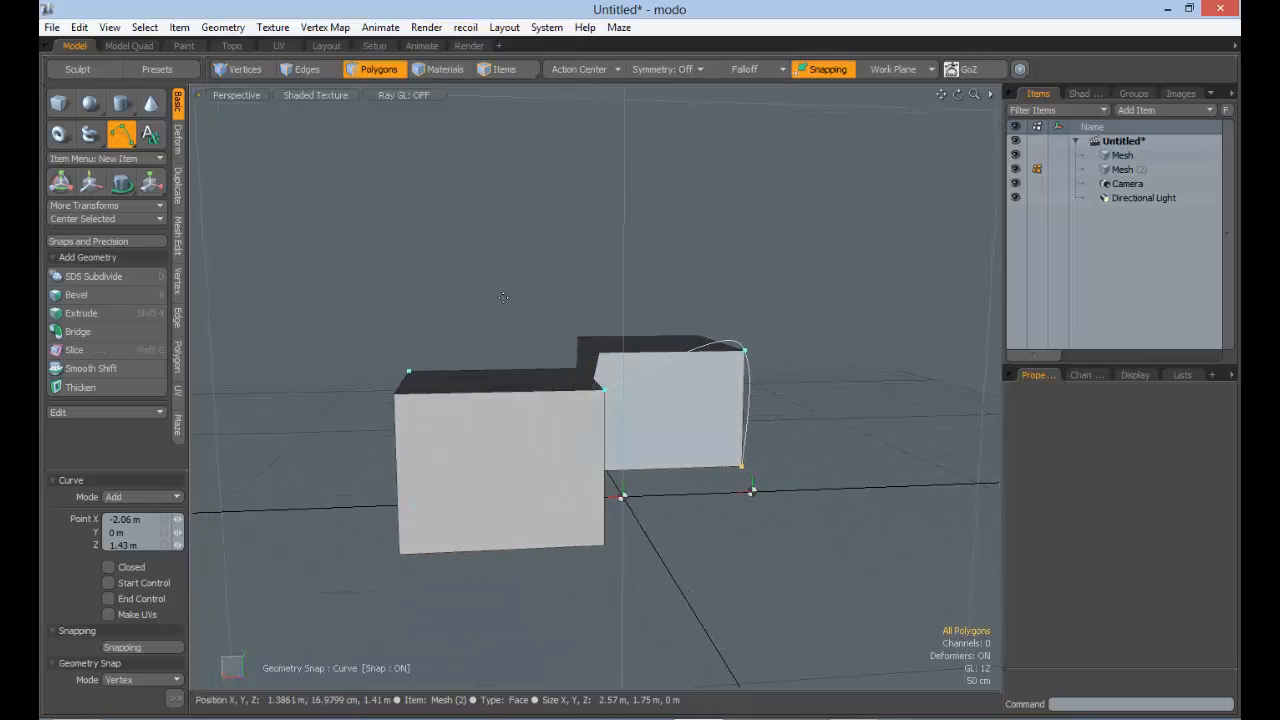
key("ctrl+z")
key("ctrl+z")
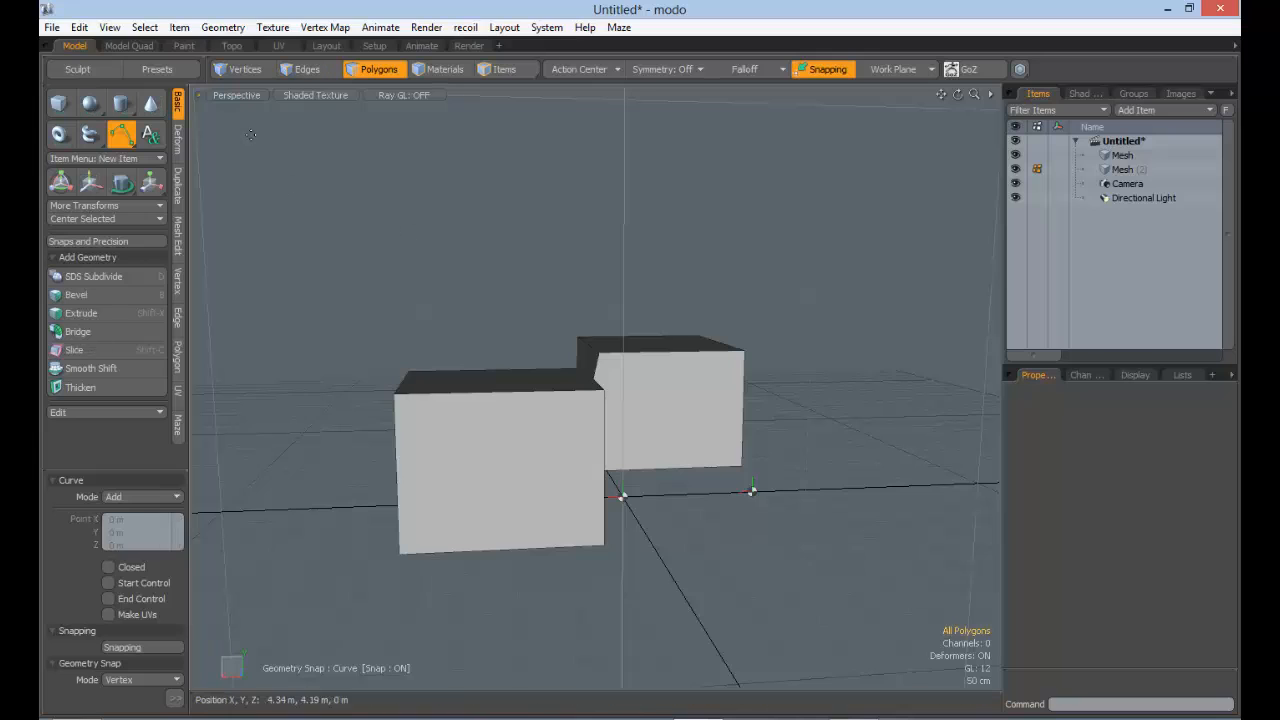
Switch to the Back view and turn on 2D Snap for the Curve tool's vertex snapping
left_click(237, 93)
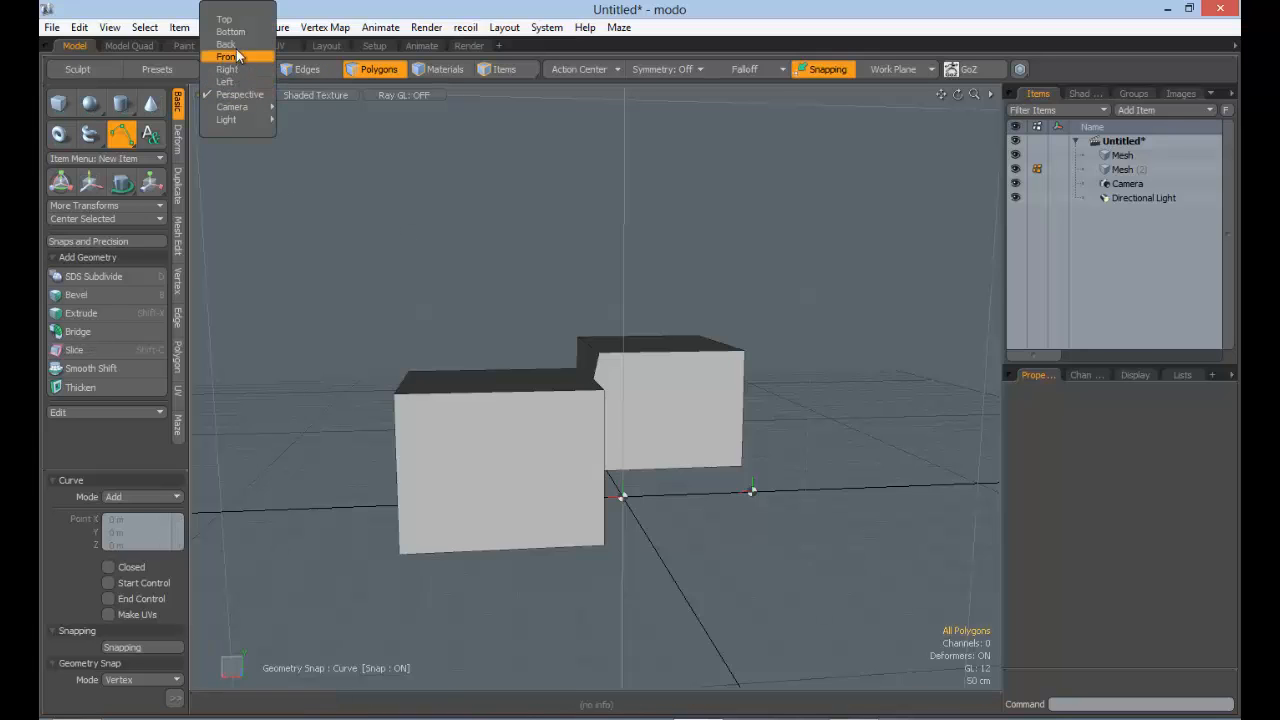
left_click(237, 52)
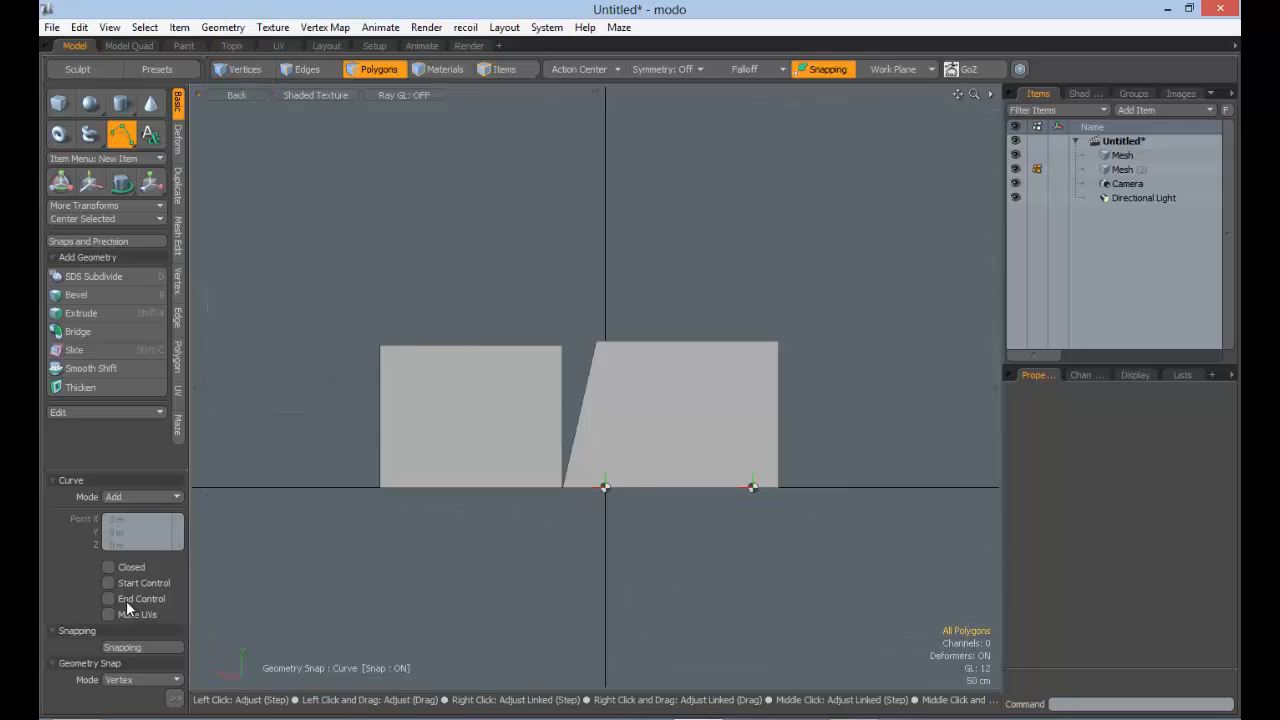
left_click(124, 138)
left_click(131, 142)
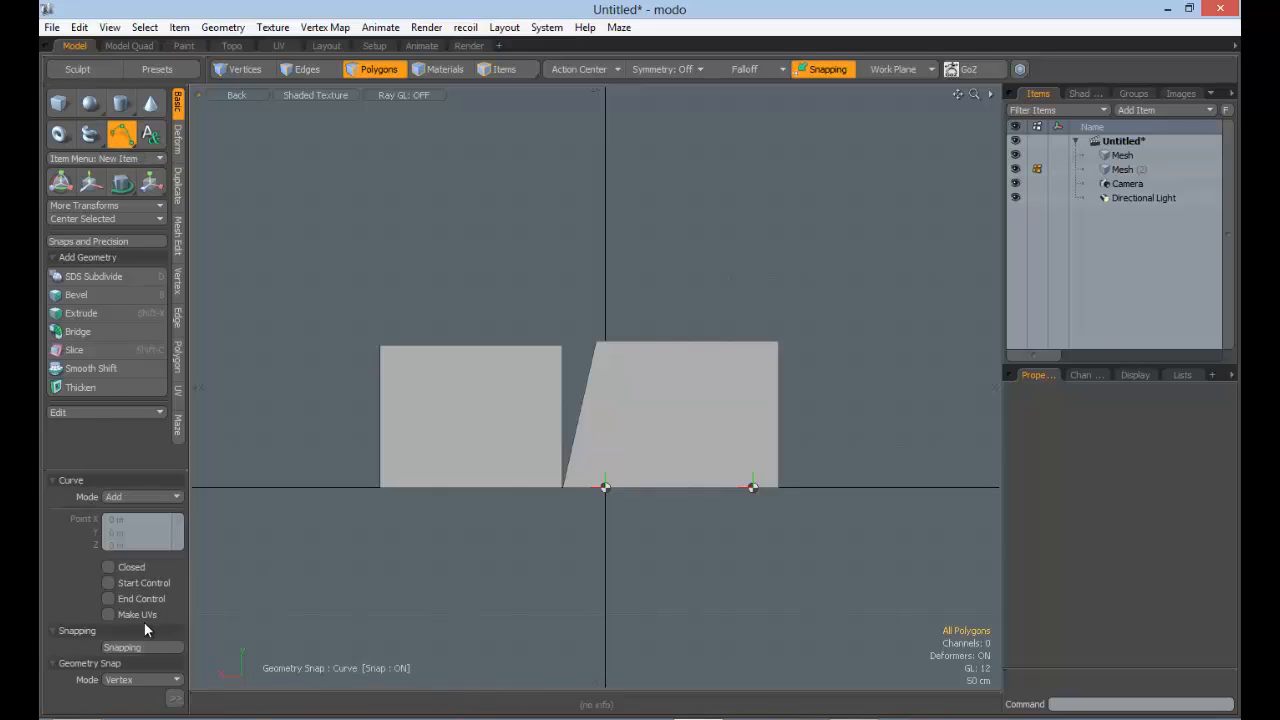
left_click(139, 645)
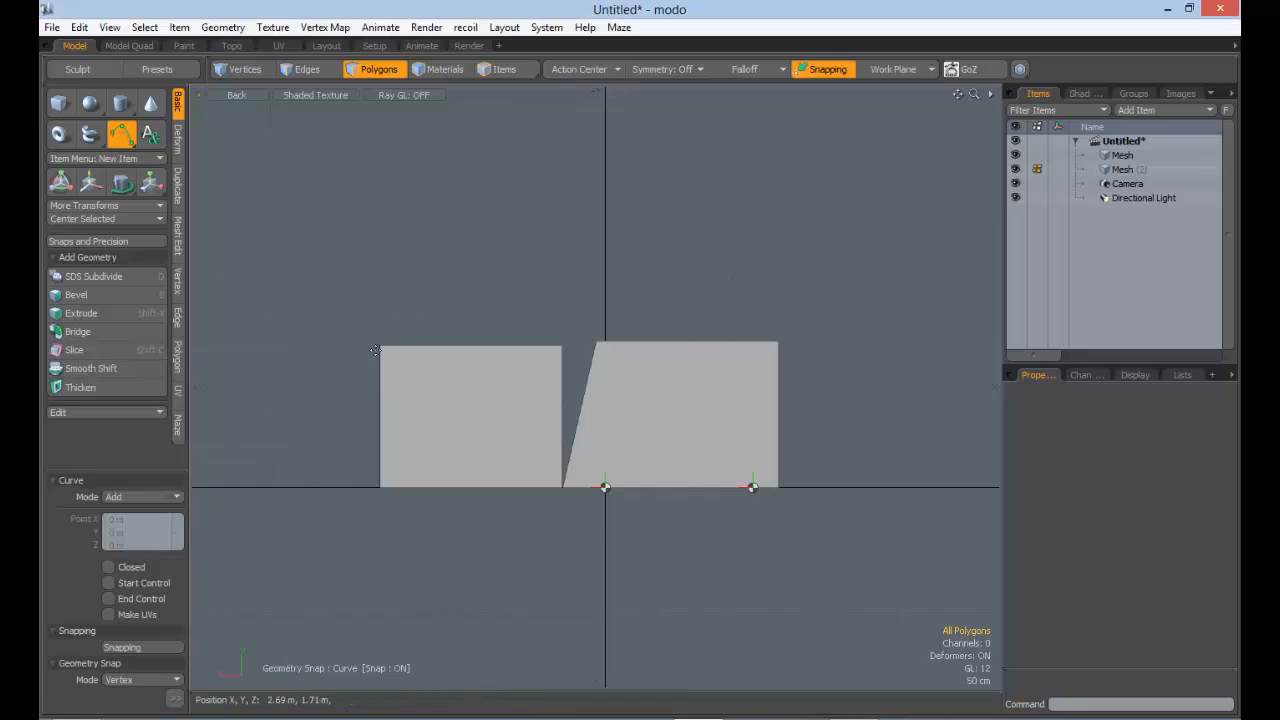
Draw a seven-point curve snapped to the two cubes' corners, with two free points above and beside the second cube's upper outer corner
left_click(382, 346)
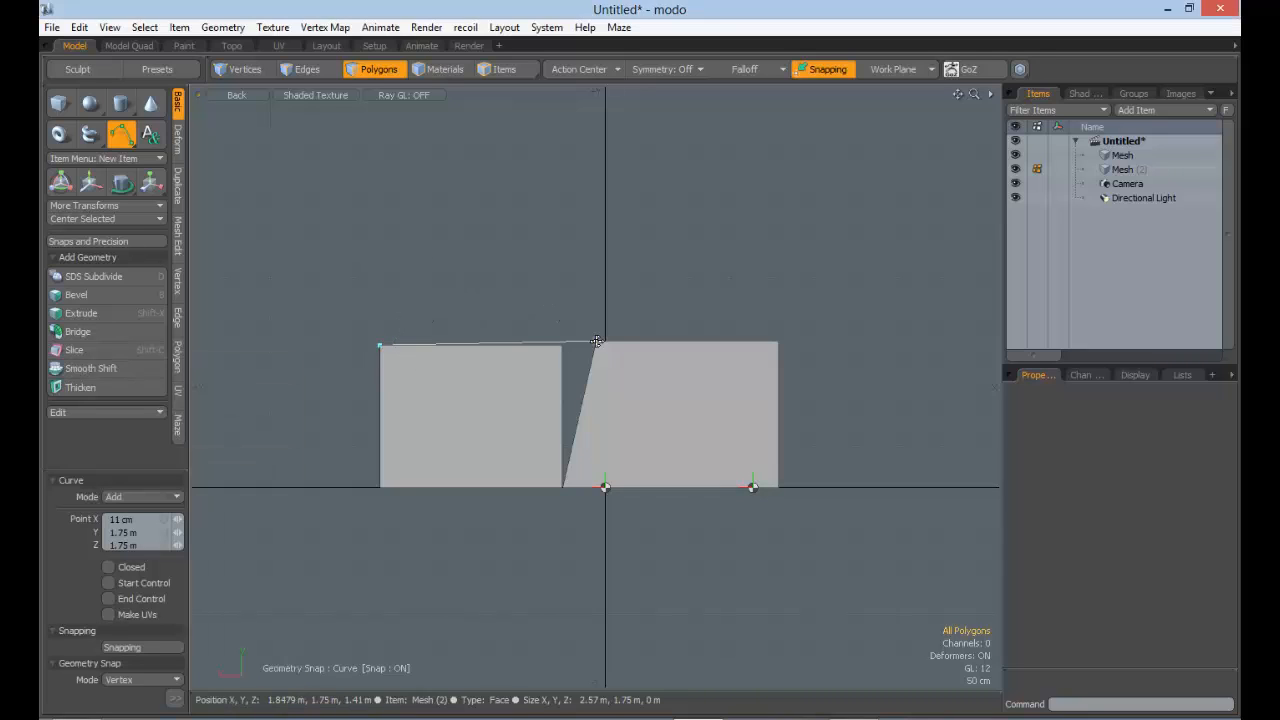
left_click(746, 273)
left_click(797, 338)
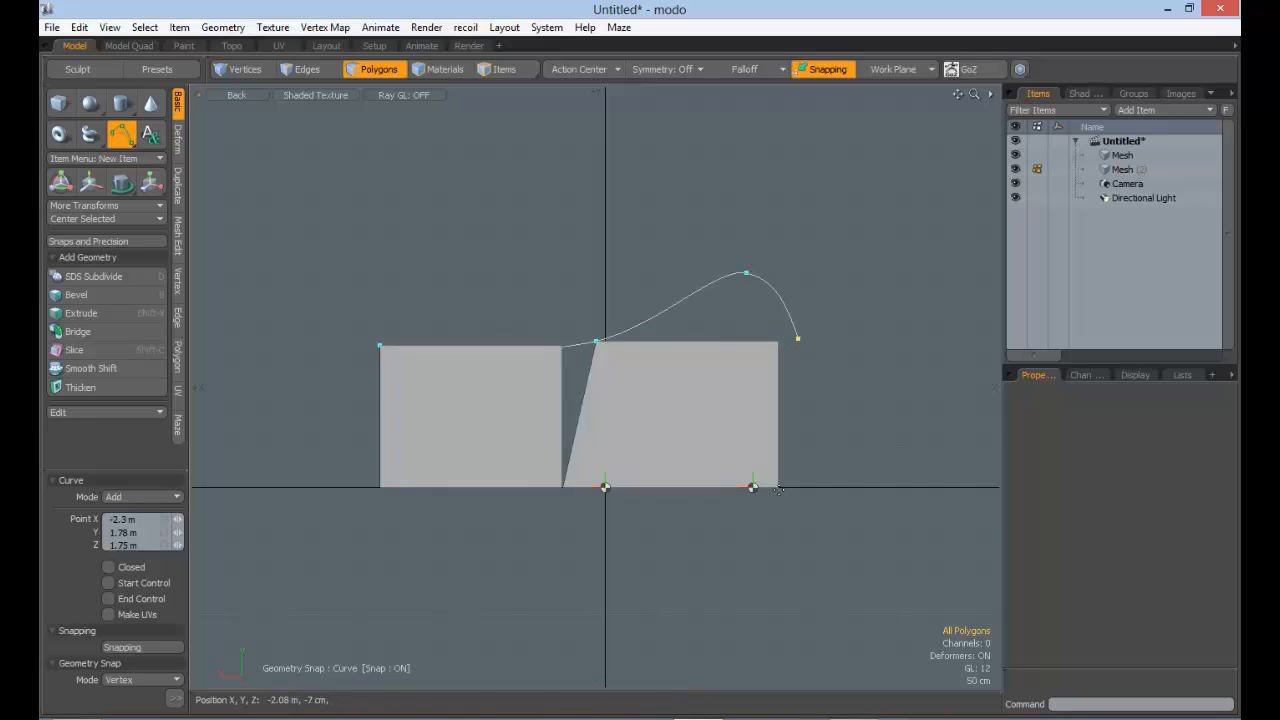
left_click(778, 488)
left_click(562, 488)
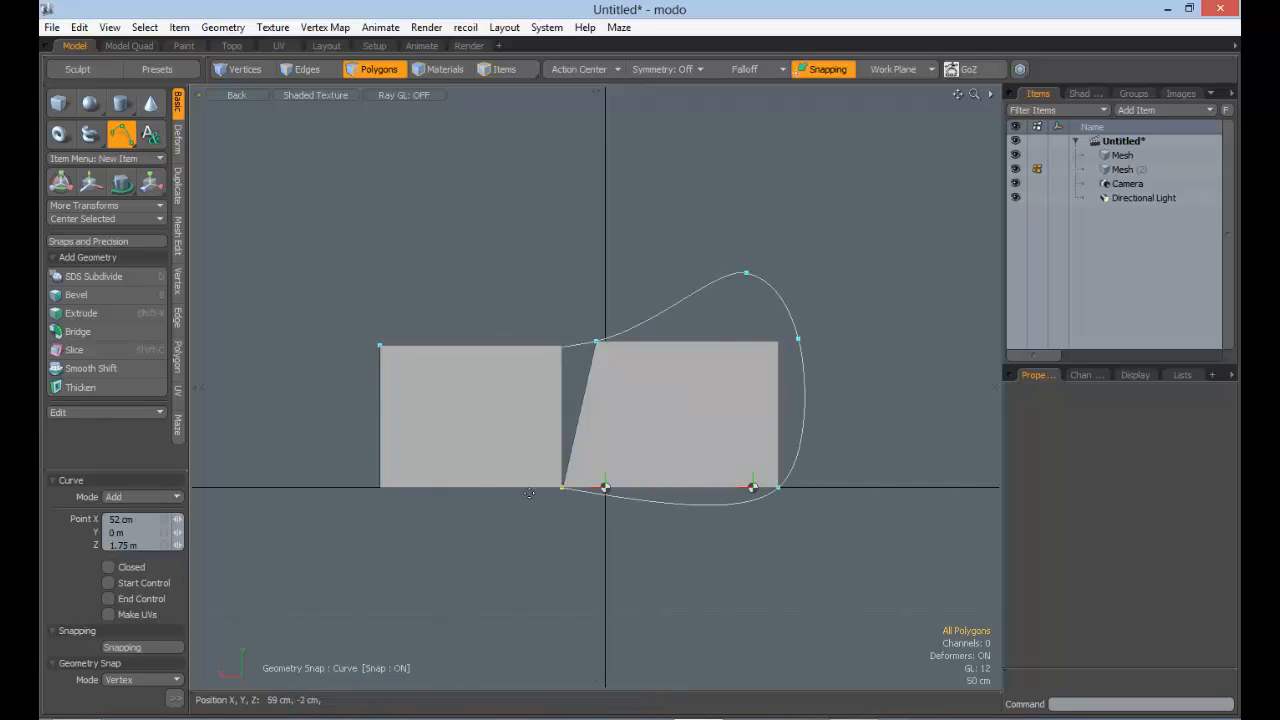
left_click(379, 487)
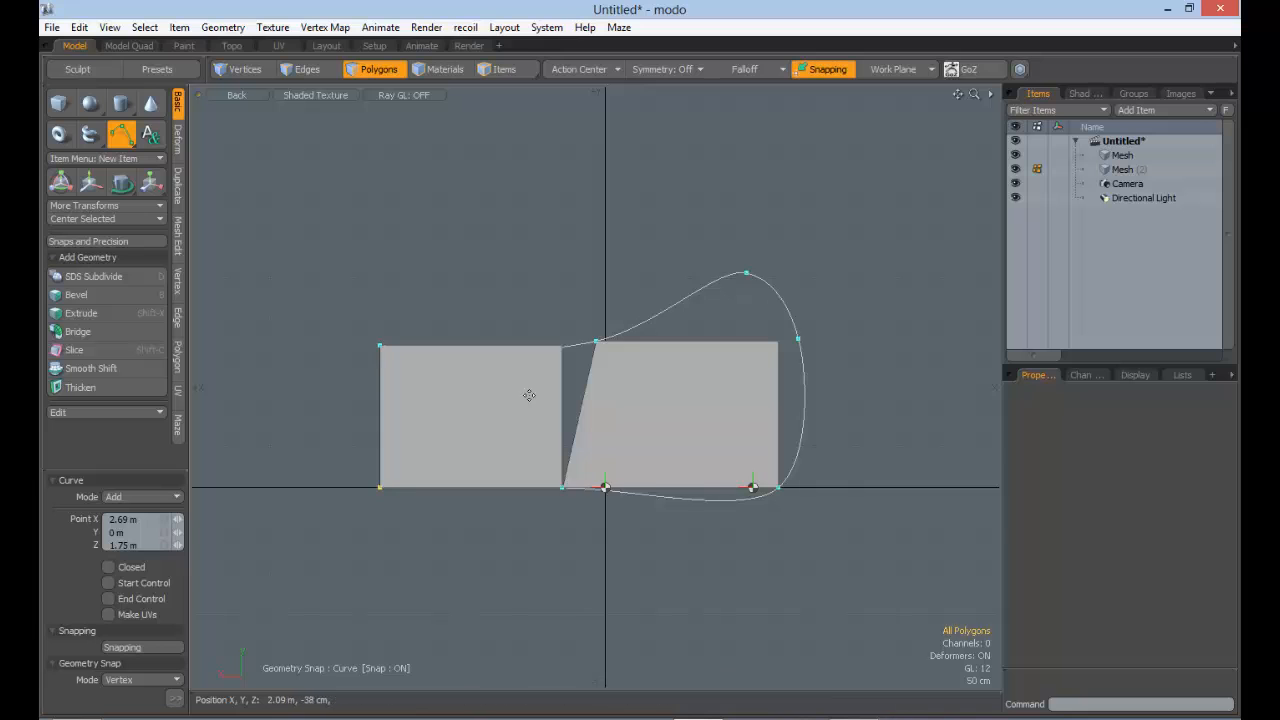
Inspect the depth of the 2D-snapped curve's points around both cubes in the Perspective view and remove the curve
left_click(234, 94)
left_click(234, 143)
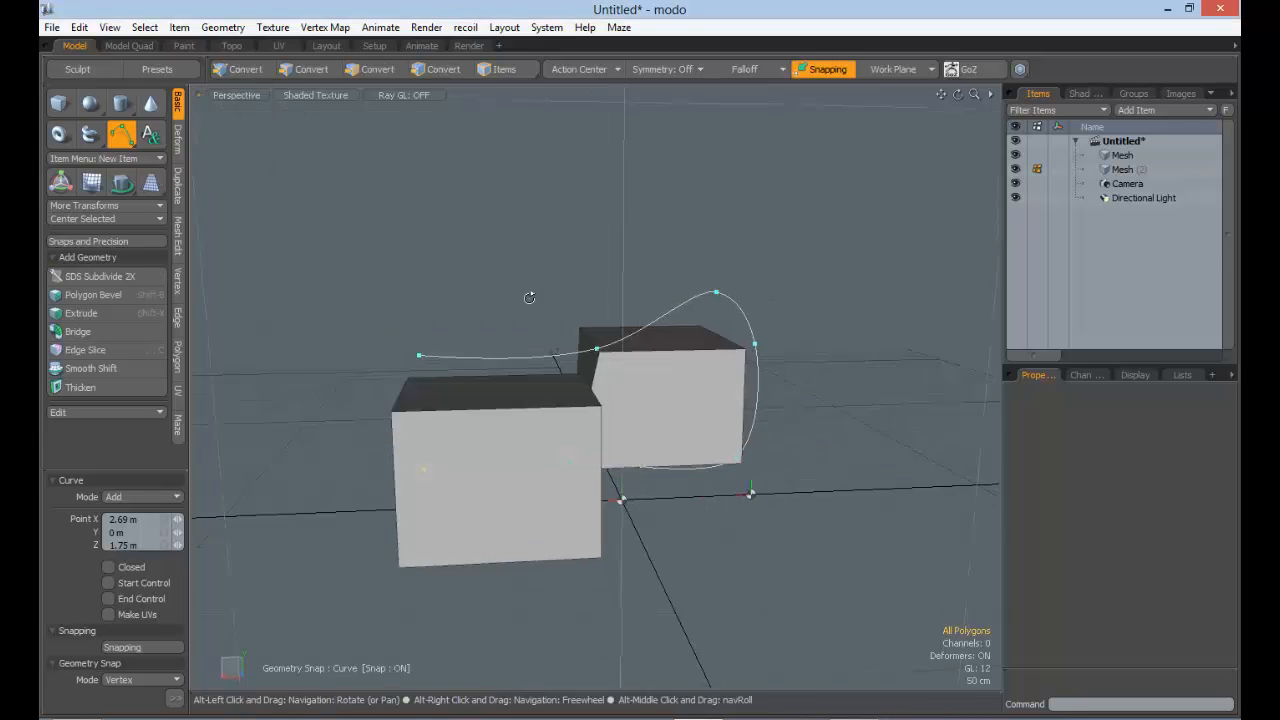
left_click_drag(529, 291, 690, 358, "alt")
left_click_drag(690, 358, 726, 388, "alt")
left_click_drag(634, 388, 681, 387, "alt")
left_click_drag(525, 358, 658, 348, "ctrl+alt")
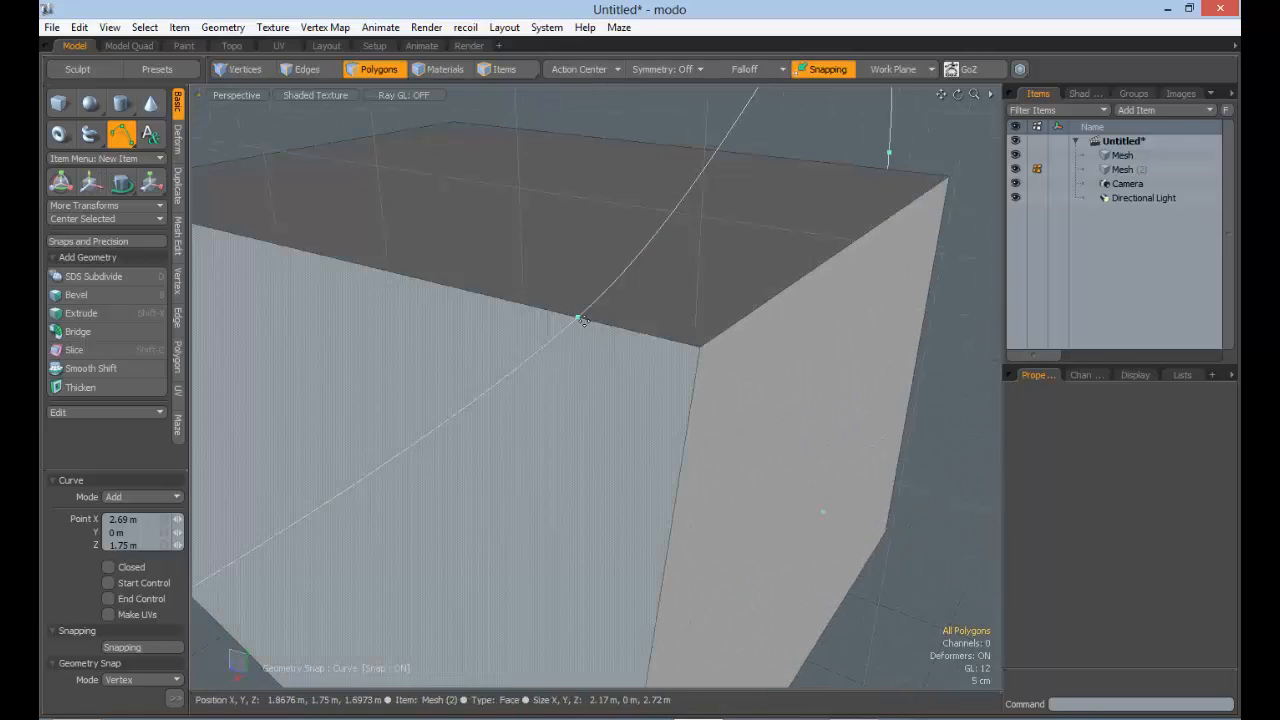
left_click_drag(588, 320, 510, 342, "alt")
left_click_drag(620, 354, 468, 300, "alt+shift")
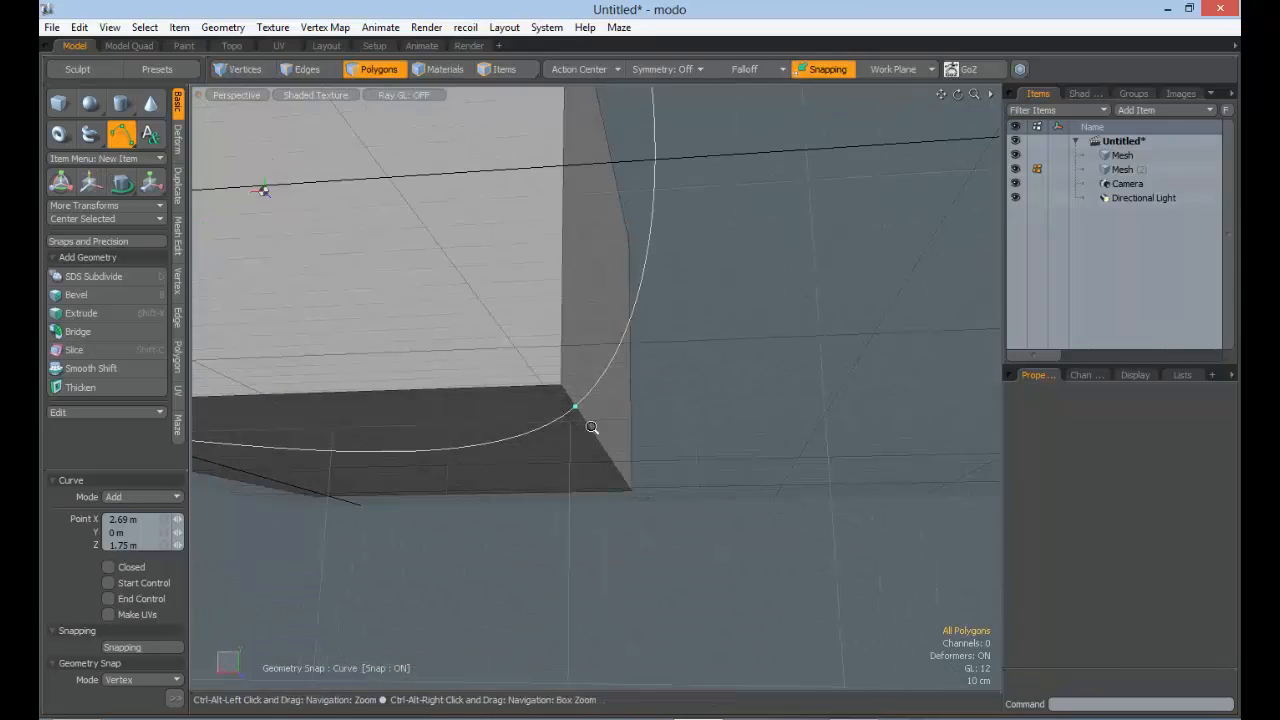
left_click_drag(594, 428, 640, 430, "ctrl+alt")
left_click_drag(560, 440, 390, 372, "alt+shift")
left_click_drag(390, 372, 440, 346, "alt")
left_click_drag(388, 305, 551, 369, "alt")
left_click_drag(440, 340, 640, 380, "alt+shift")
left_click_drag(430, 340, 451, 323, "ctrl+alt")
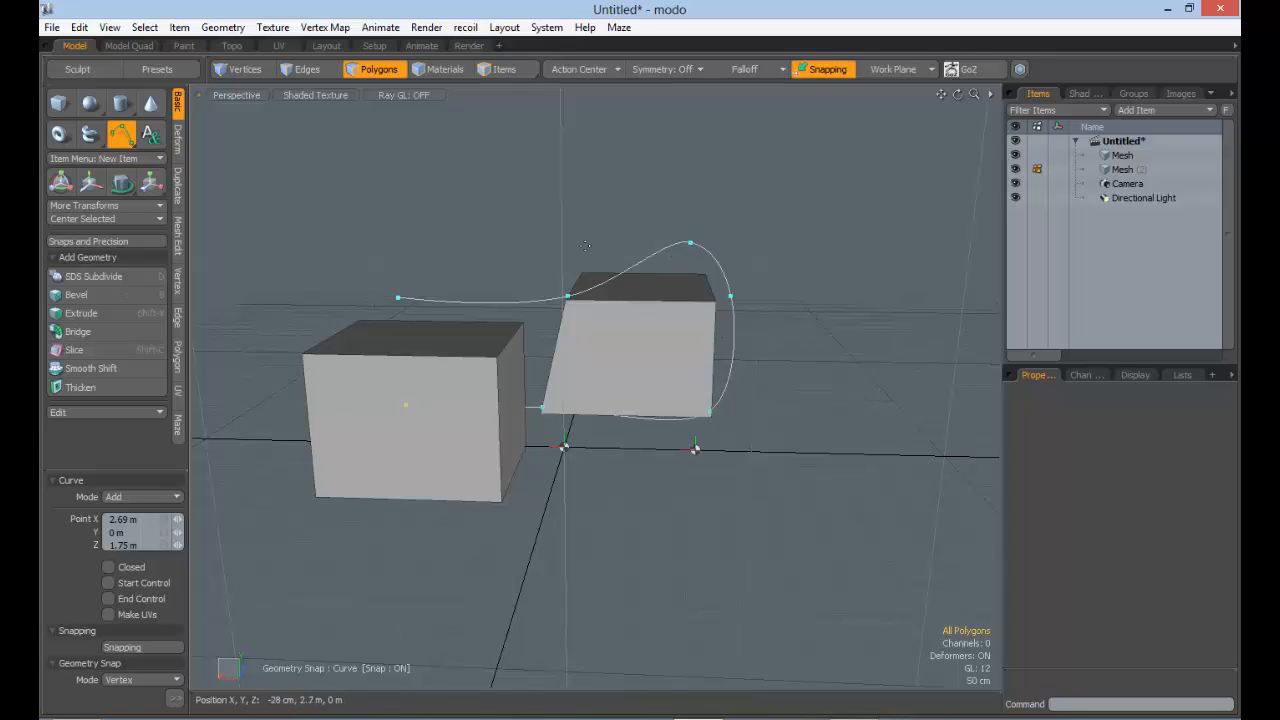
left_click_drag(556, 343, 374, 371, "alt")
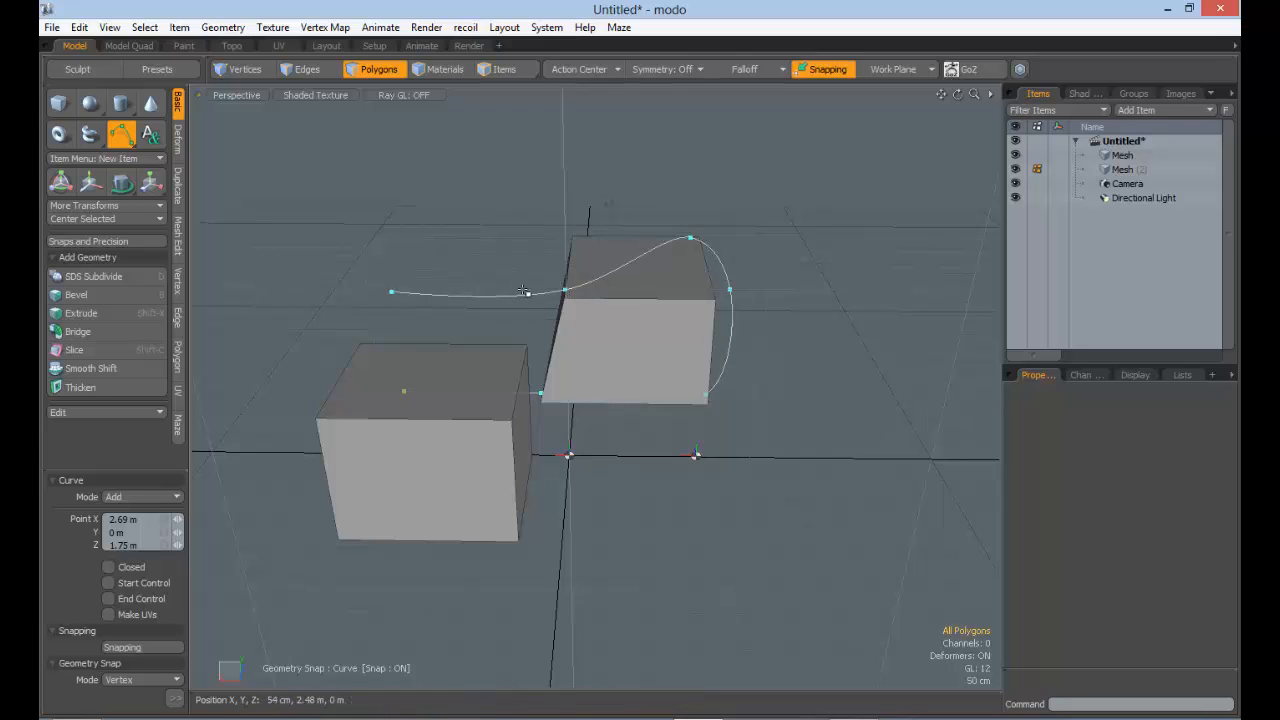
key("space")
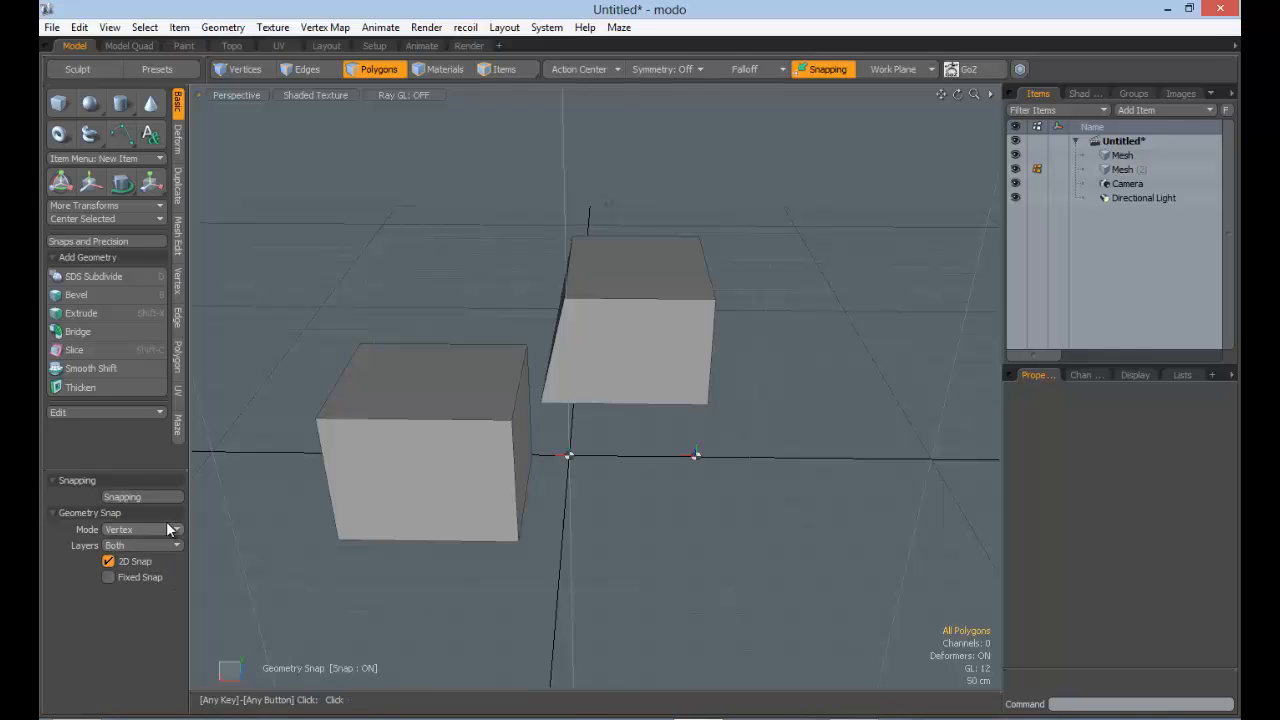
Try Vertex as the Snapping Mode, return to Geometry and review its element modes, keeping Vertex
key("x")
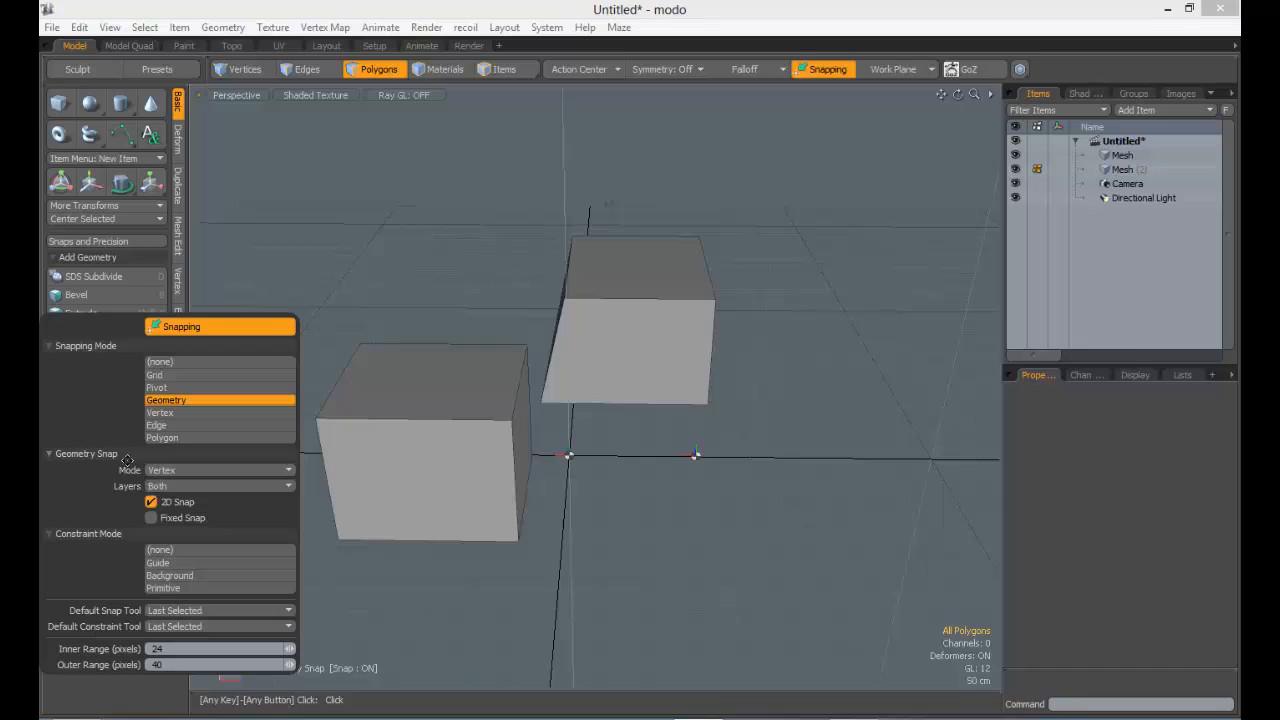
left_click(182, 473)
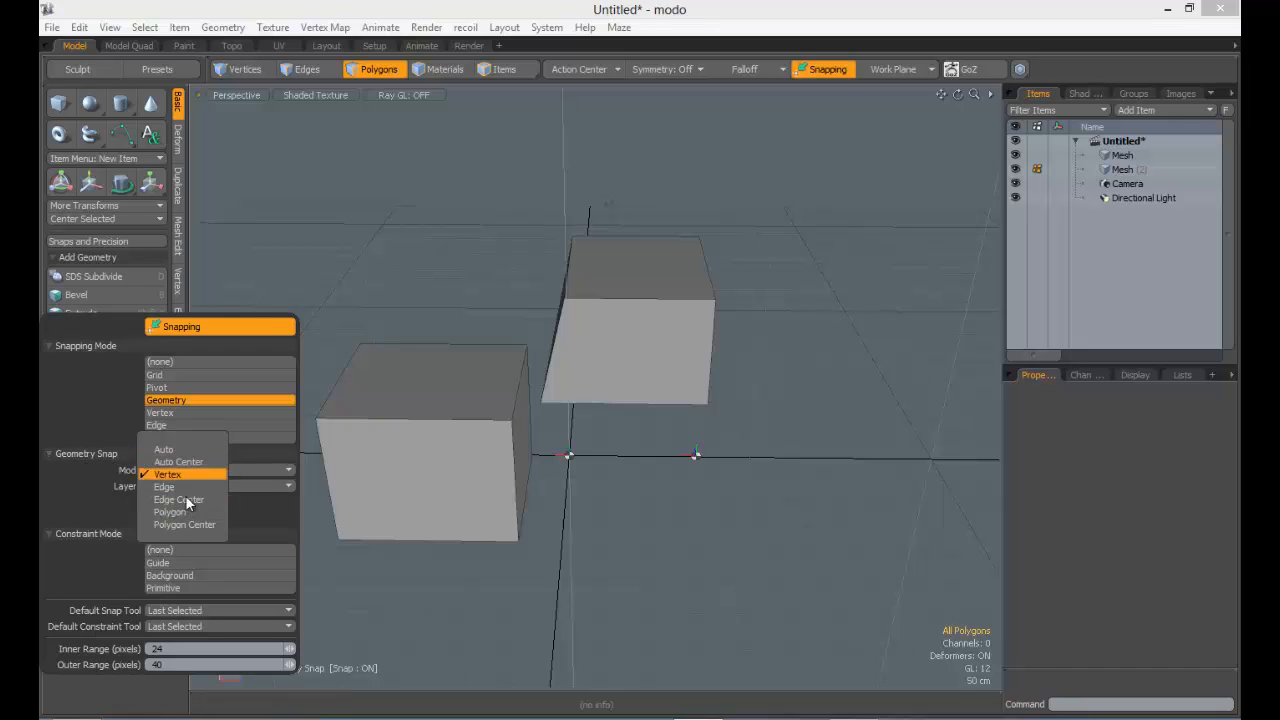
left_click(170, 412)
left_click(179, 415)
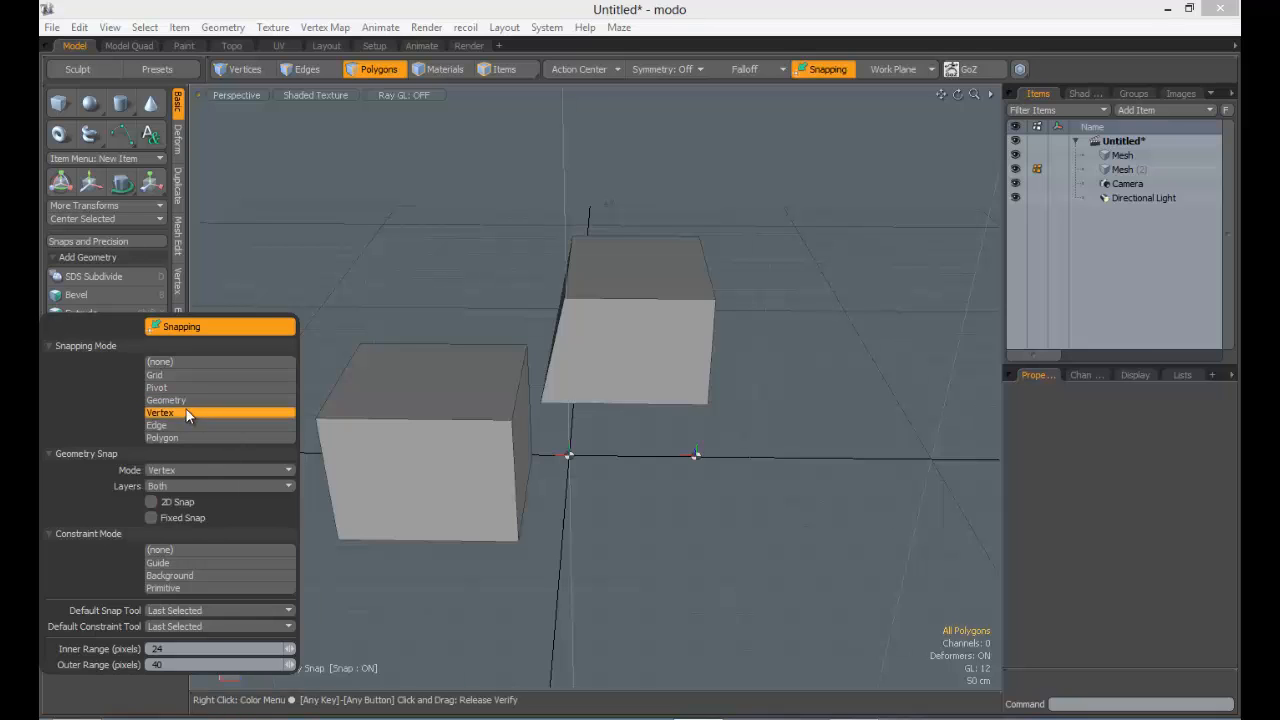
left_click(180, 400)
left_click(178, 470)
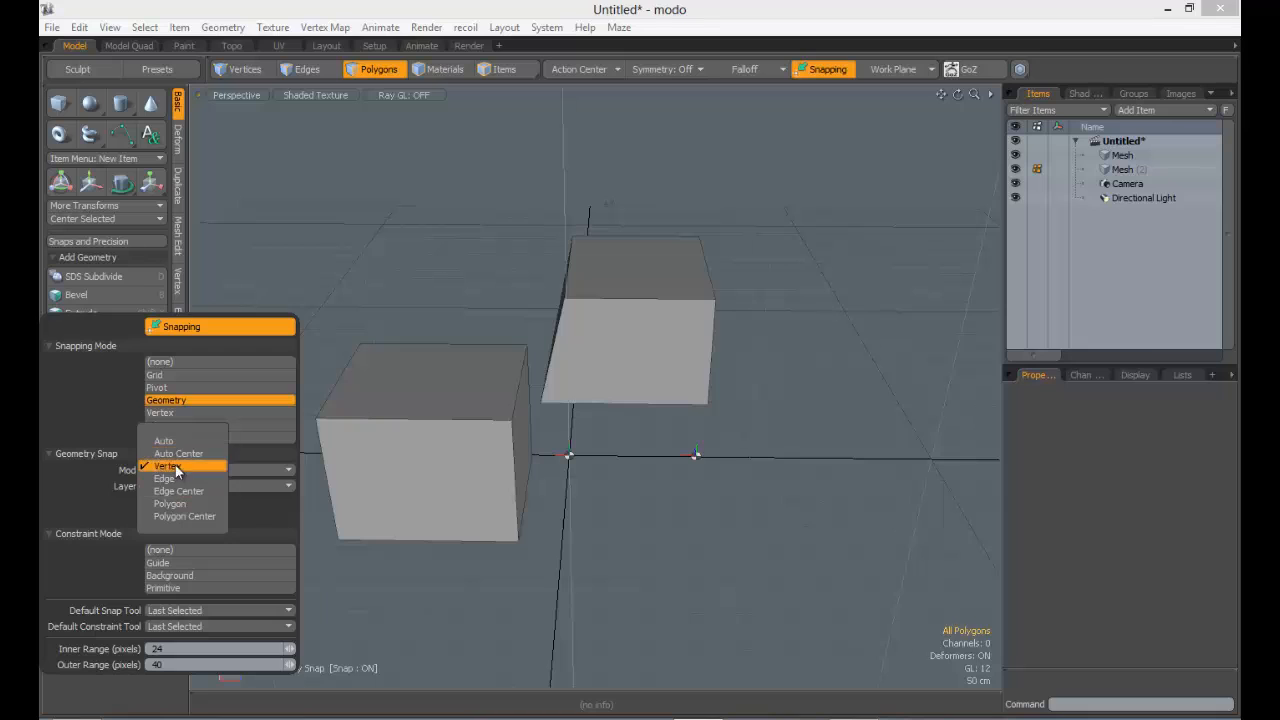
left_click(77, 492)
left_click(174, 469)
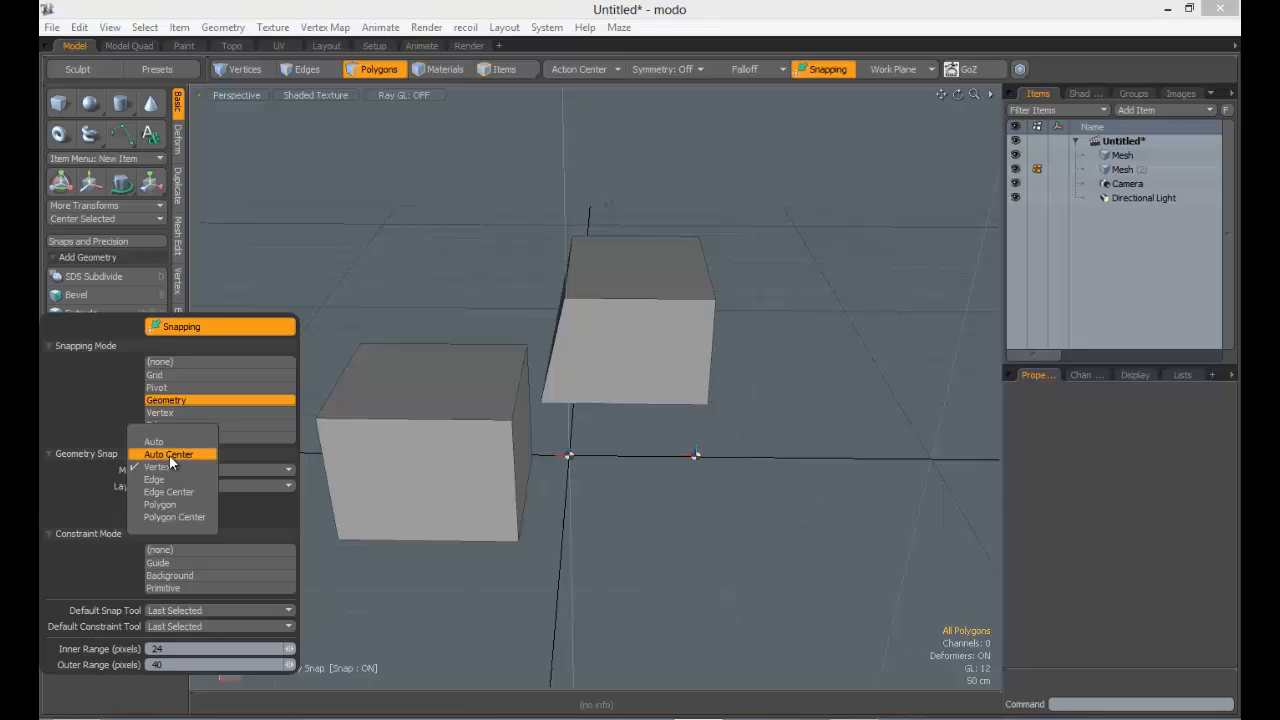
left_click(158, 467)
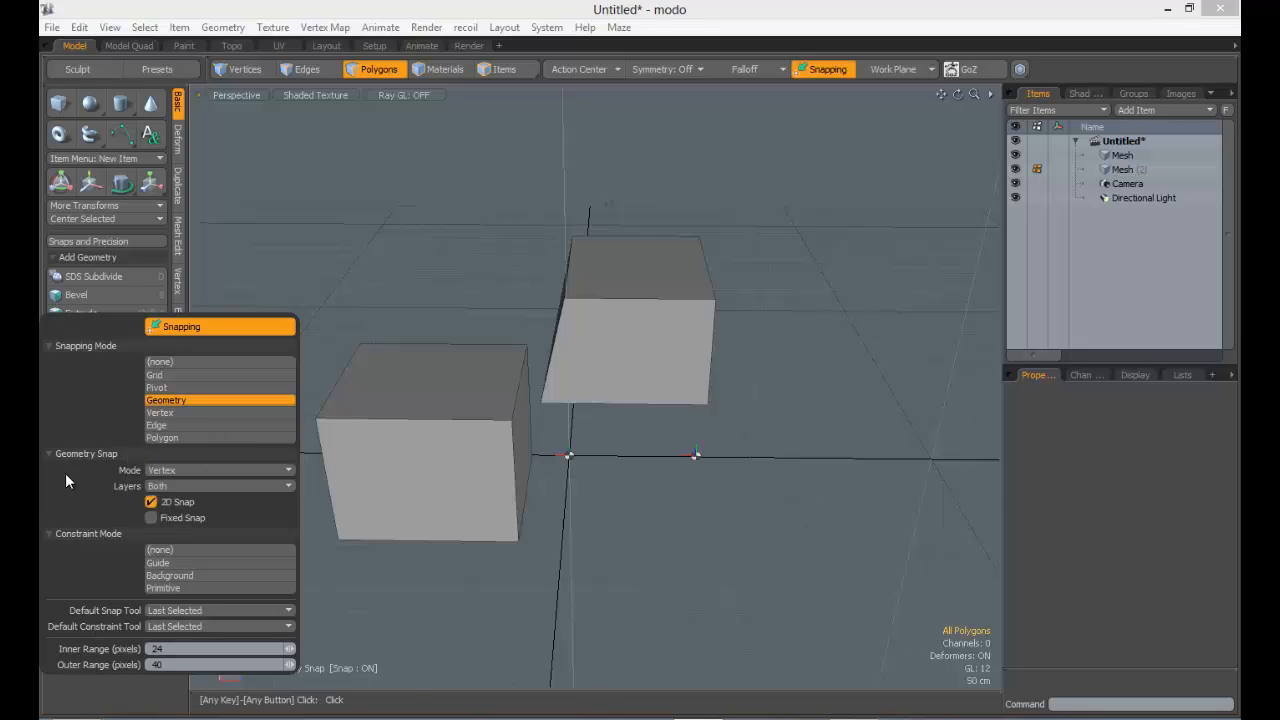
Review the Geometry Snap layer options and alternate the active item between Mesh and Mesh (2), ending on Mesh (2)
left_click(151, 500)
left_click(182, 489)
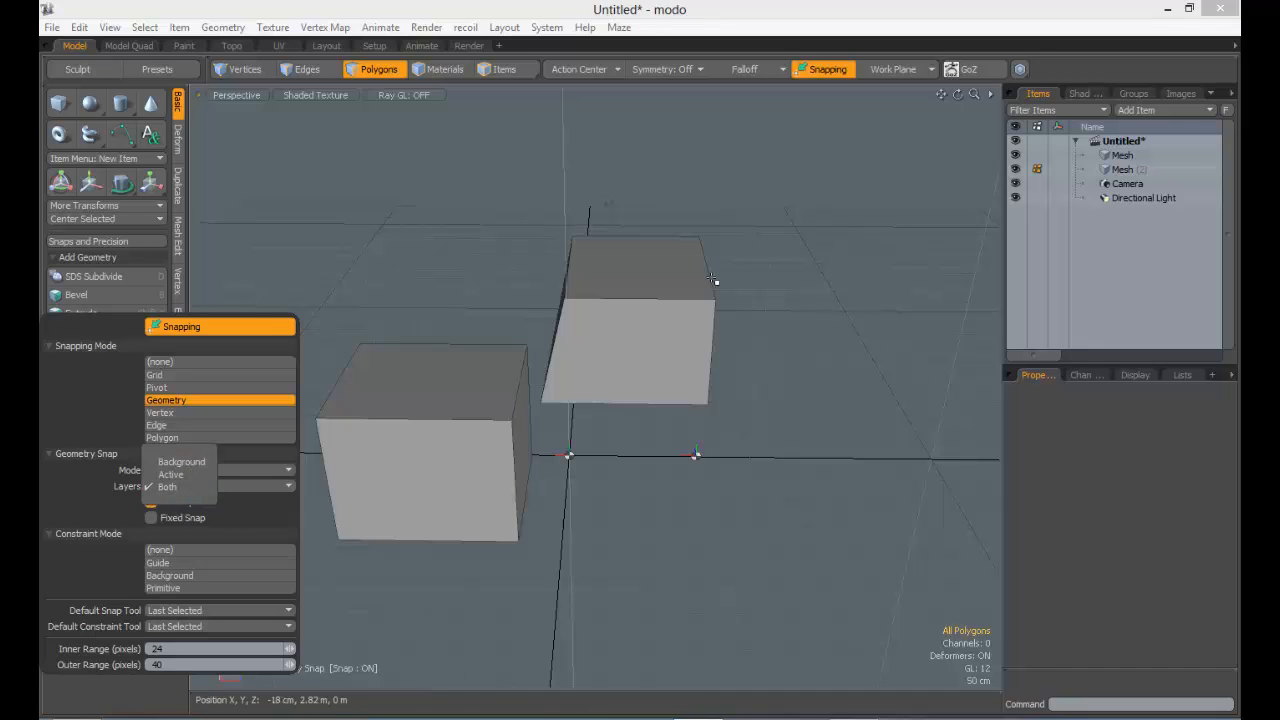
left_click(1122, 169)
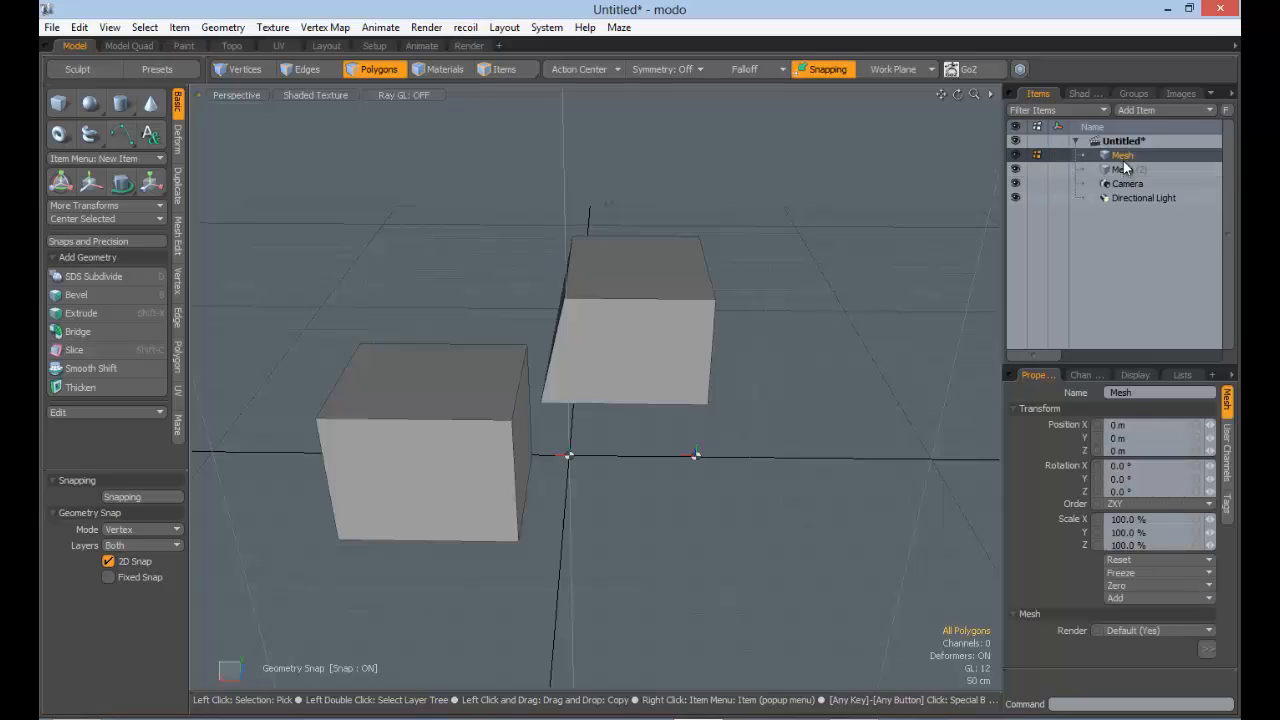
left_click(1126, 157)
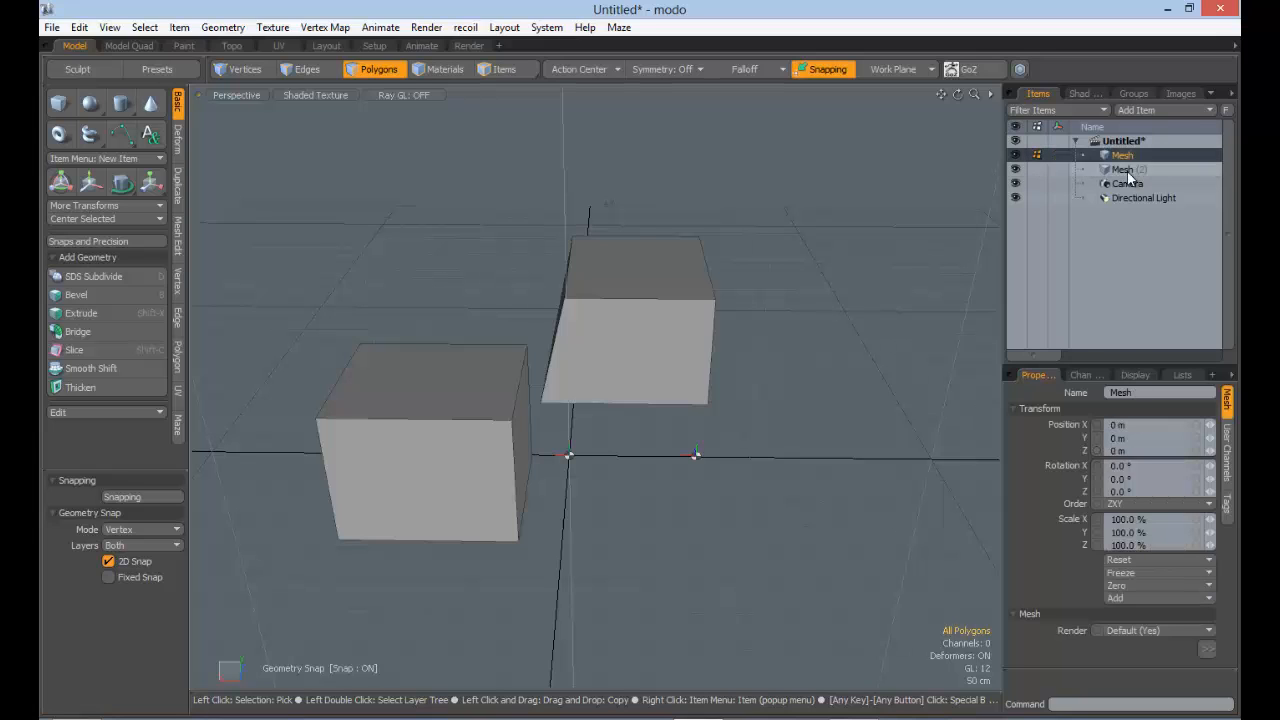
left_click(1126, 171)
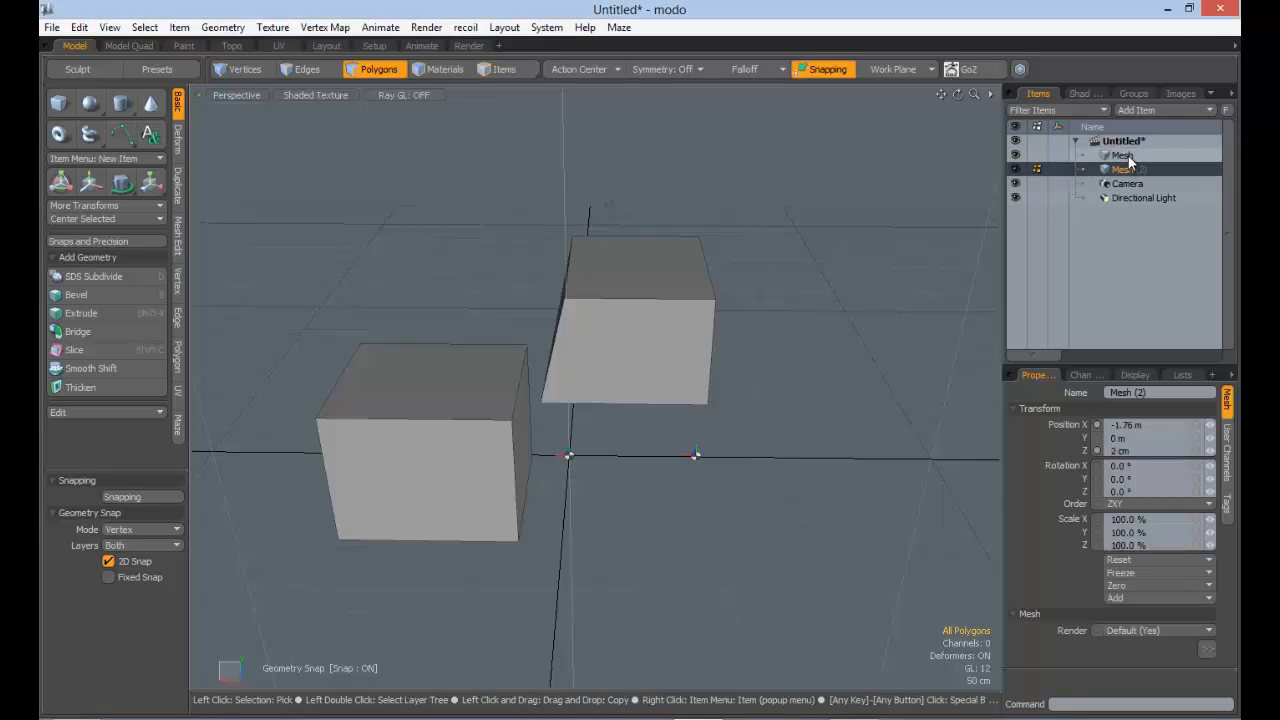
left_click(1127, 157)
left_click(1127, 170)
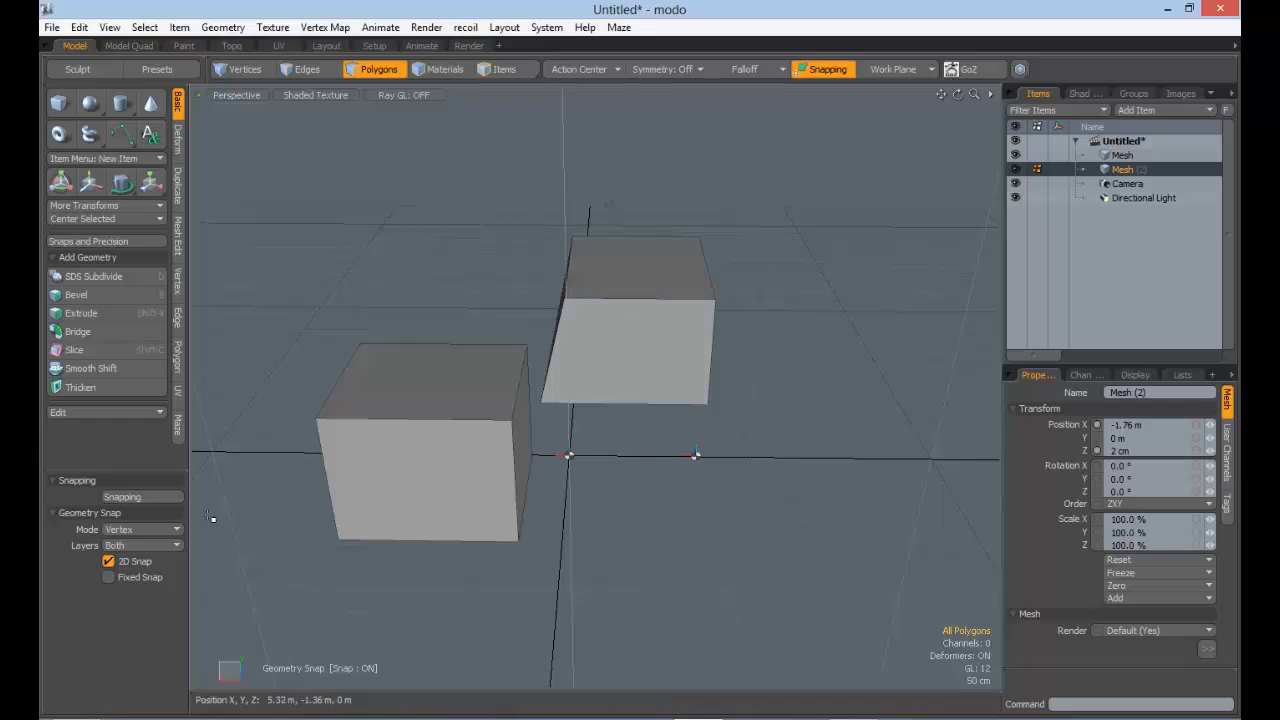
Set the Geometry Snap Layers to Active, review the element modes, and restore Layers to Both
left_click(143, 496)
left_click(169, 488)
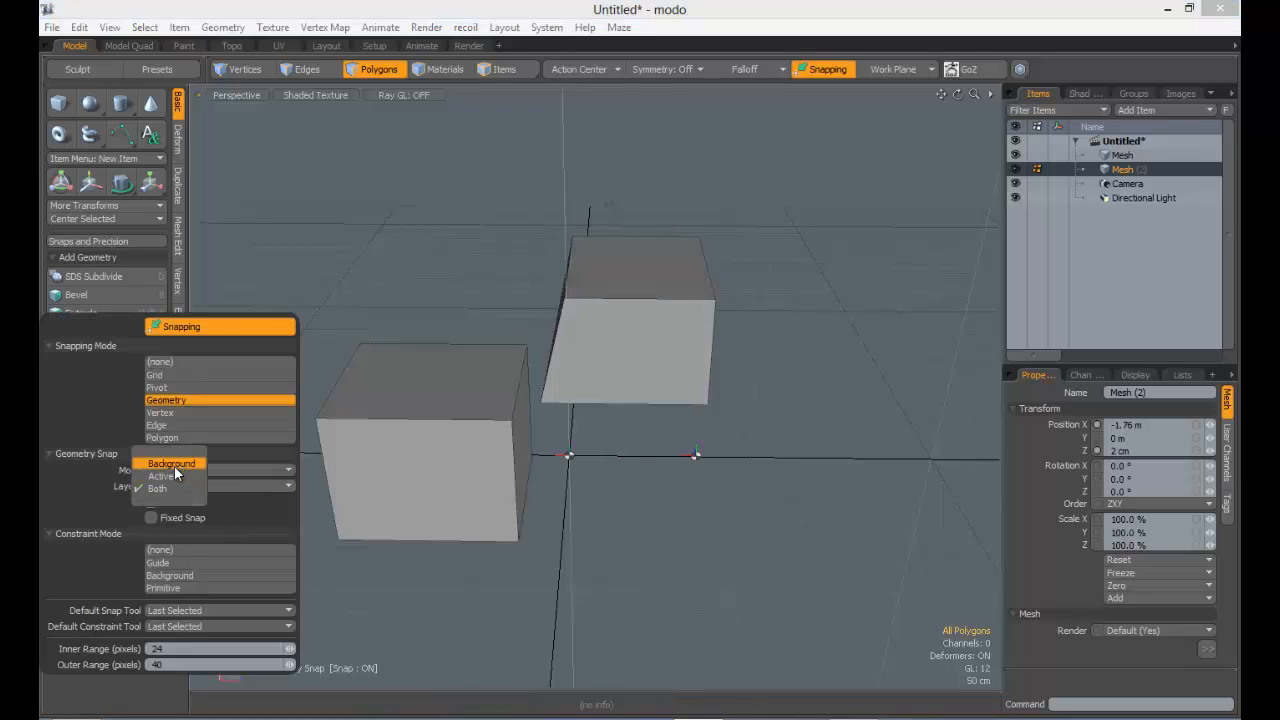
left_click(171, 479)
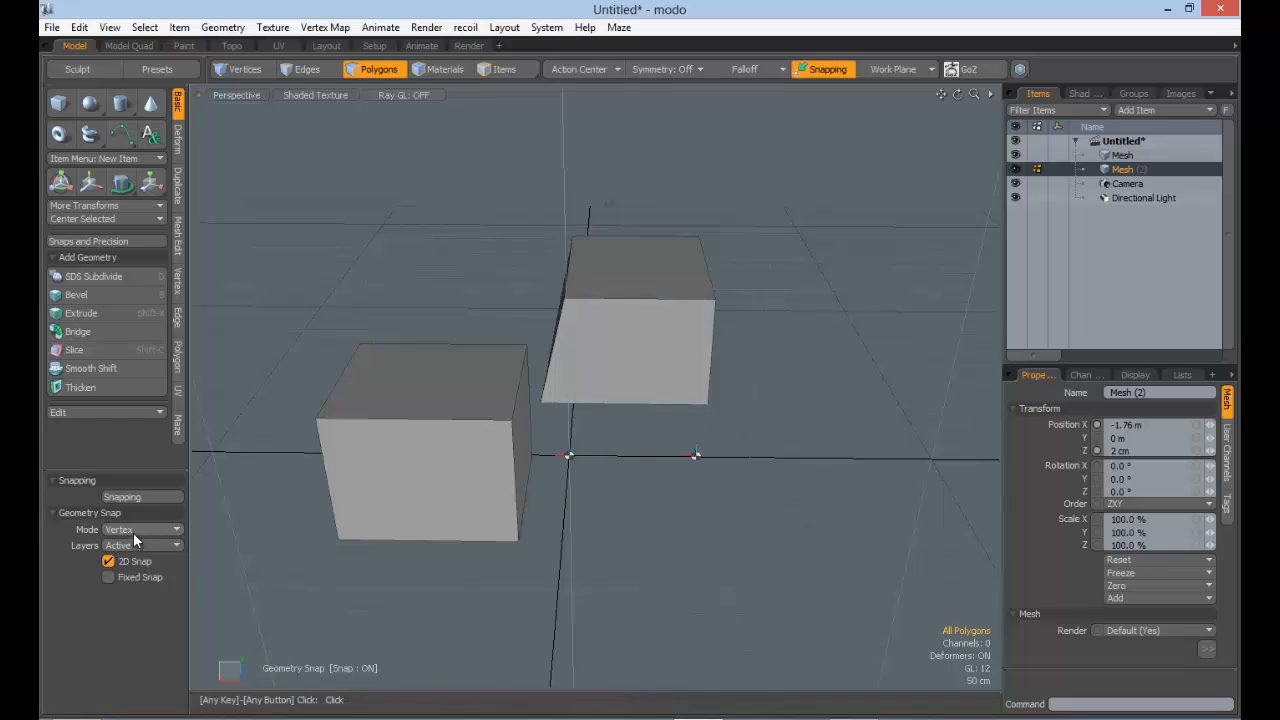
left_click(139, 500)
left_click(200, 474)
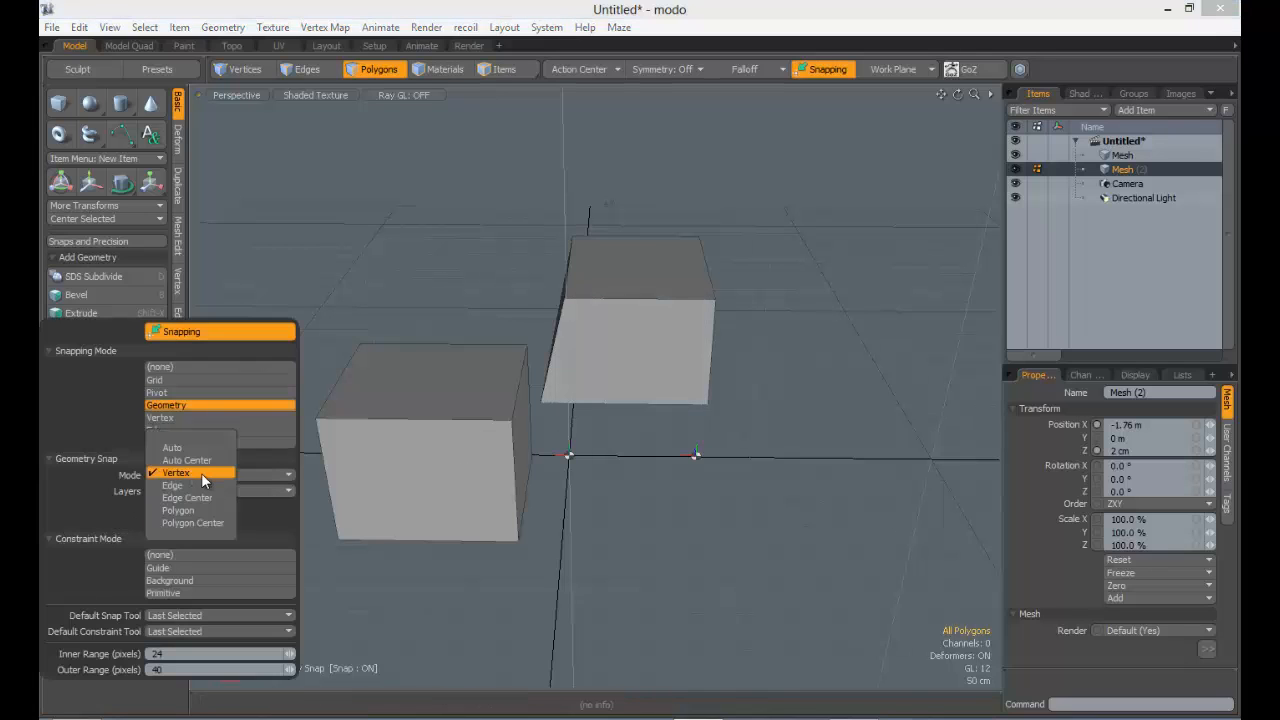
left_click(43, 485)
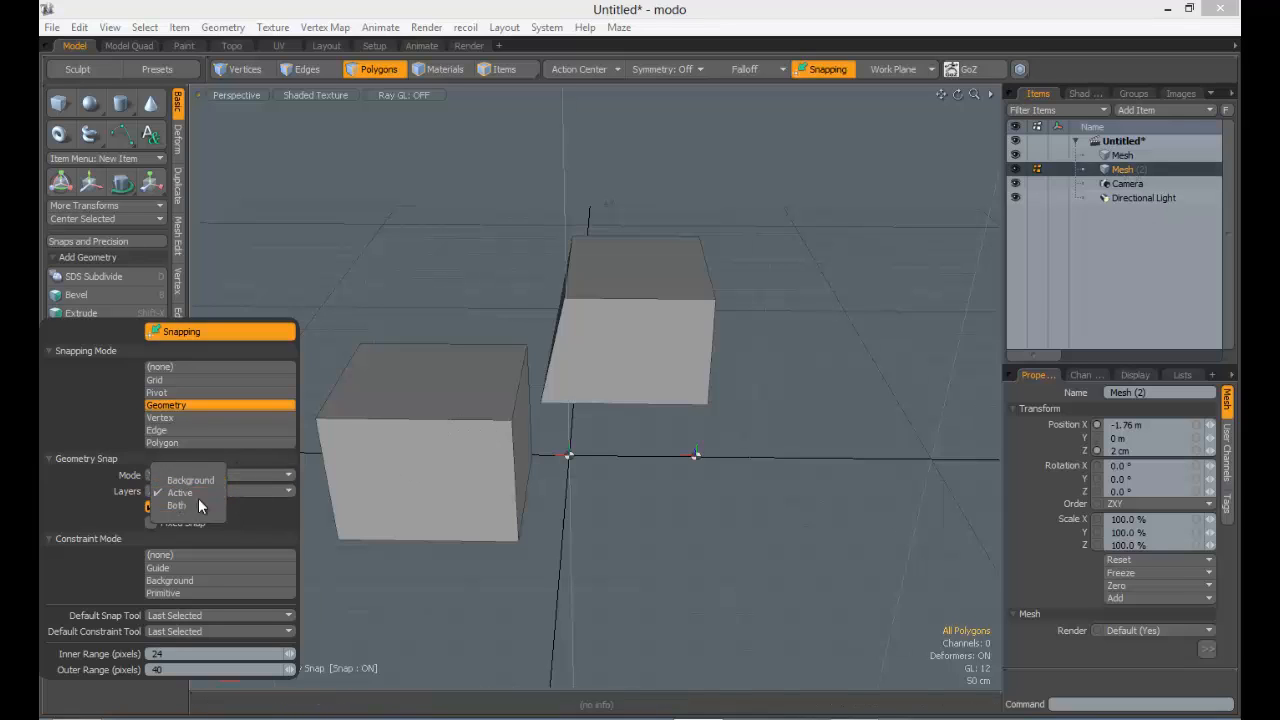
left_click(189, 505)
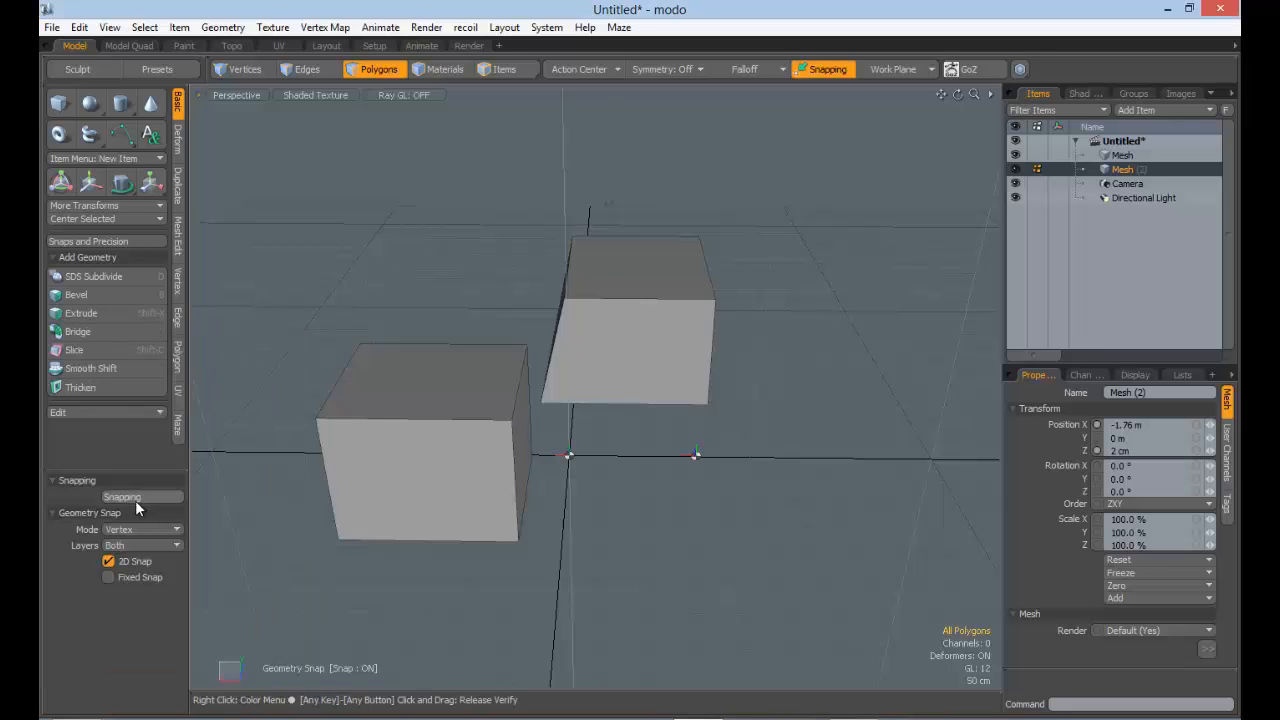
Limit Geometry Snap to the active layer by setting Layers to Active
left_click(139, 497)
left_click(180, 488)
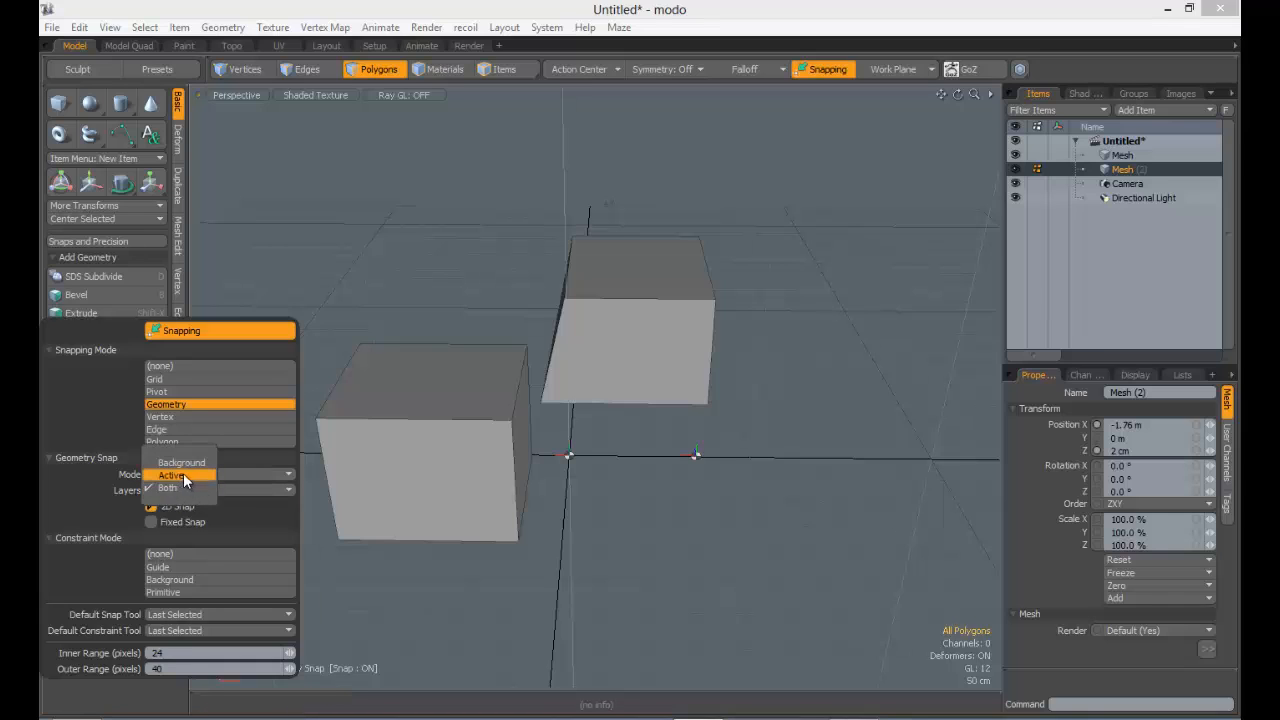
left_click(178, 474)
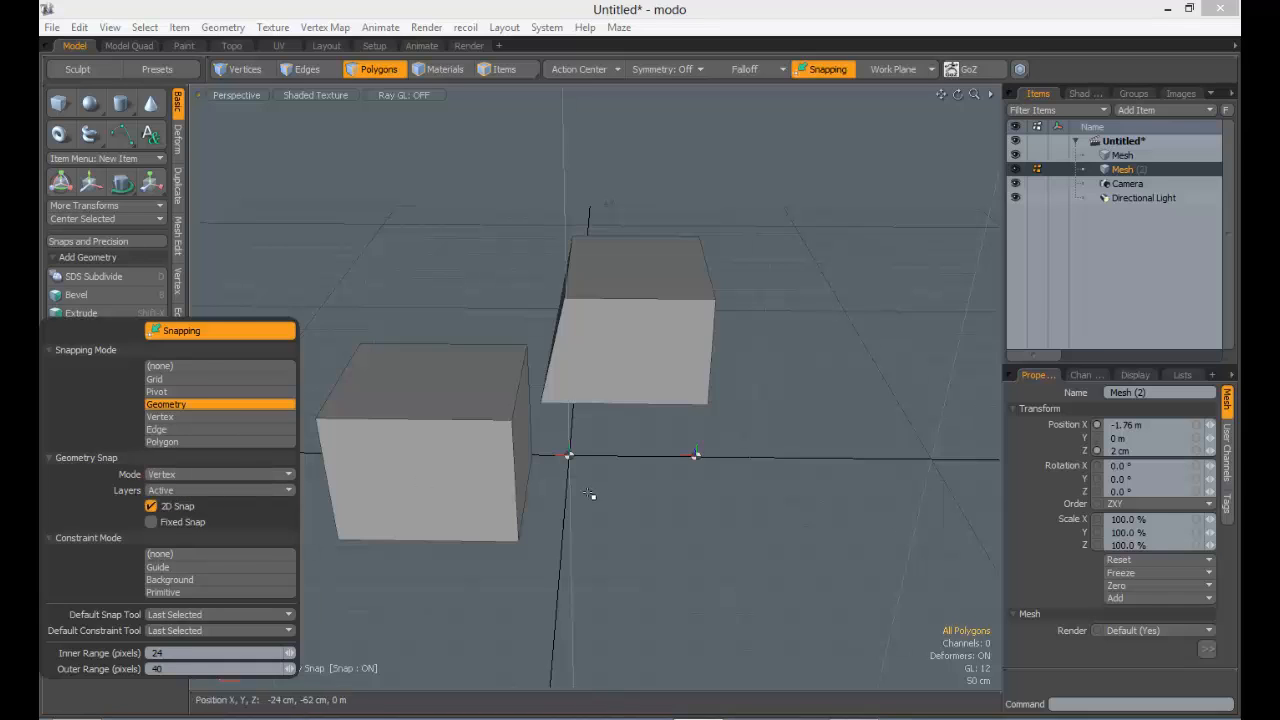
Select the front polygon of the Mesh (2) cube and move it about 1.78 m along X with vertex snapping
double_click(621, 357)
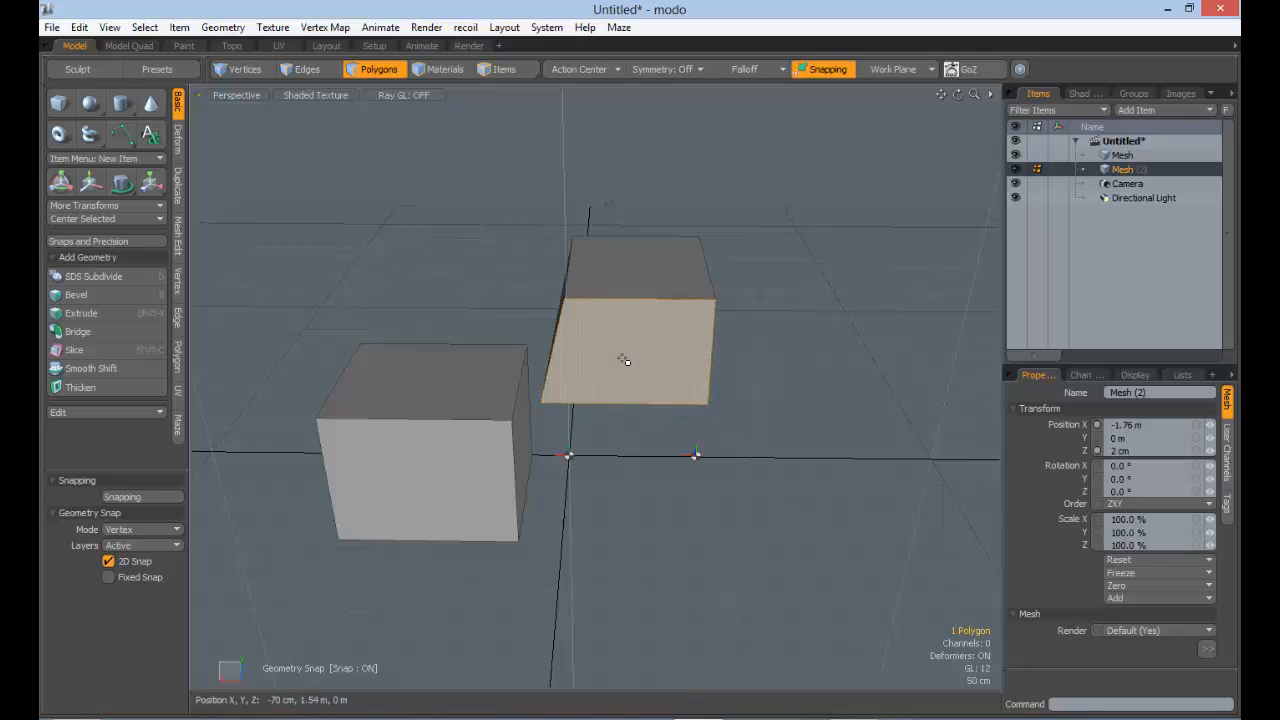
left_click_drag(618, 430, 563, 449, "alt")
left_click(565, 393)
key("w")
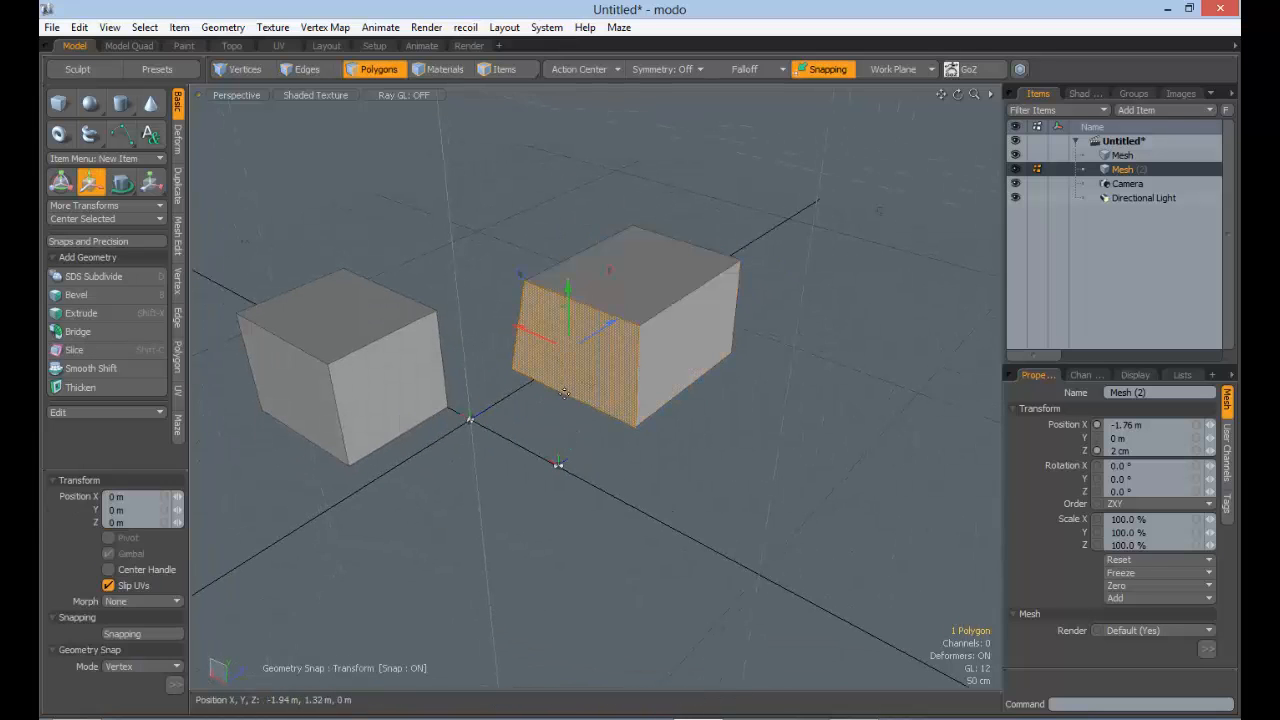
left_click_drag(555, 338, 177, 663)
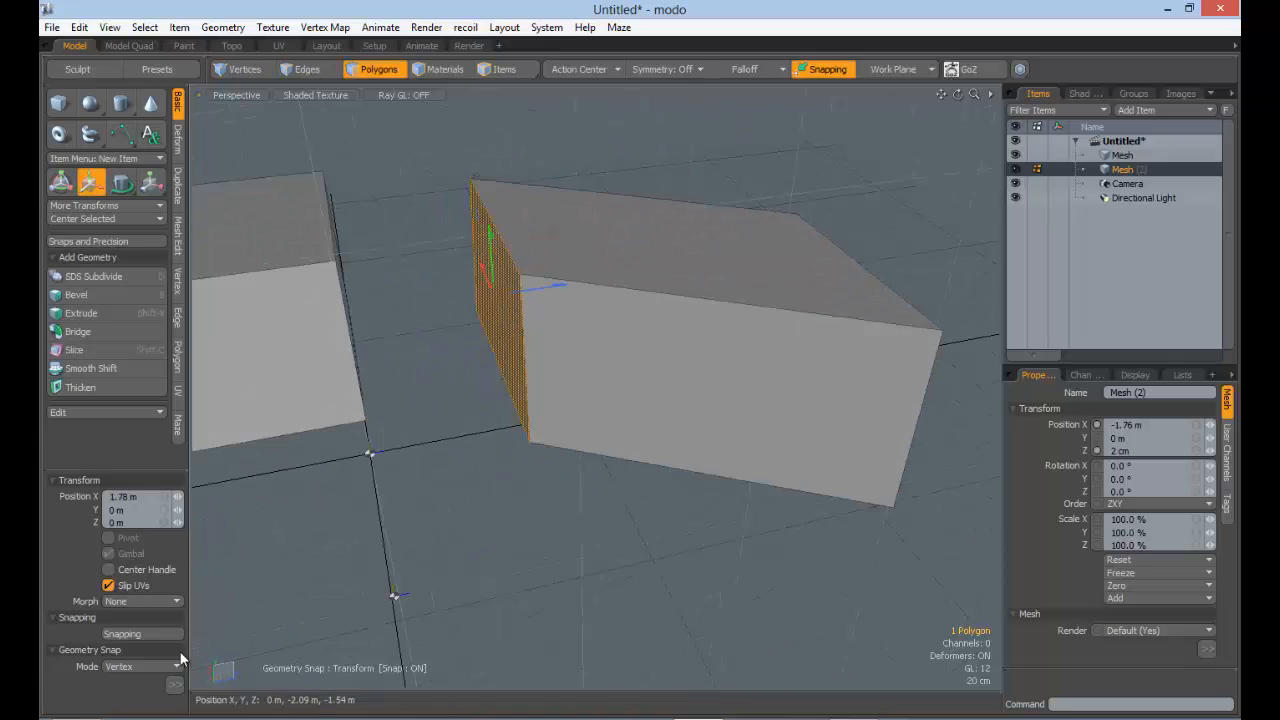
Set the Geometry Snap mode to Auto and move the selected polygon to about -44 cm along Z
left_click(122, 633)
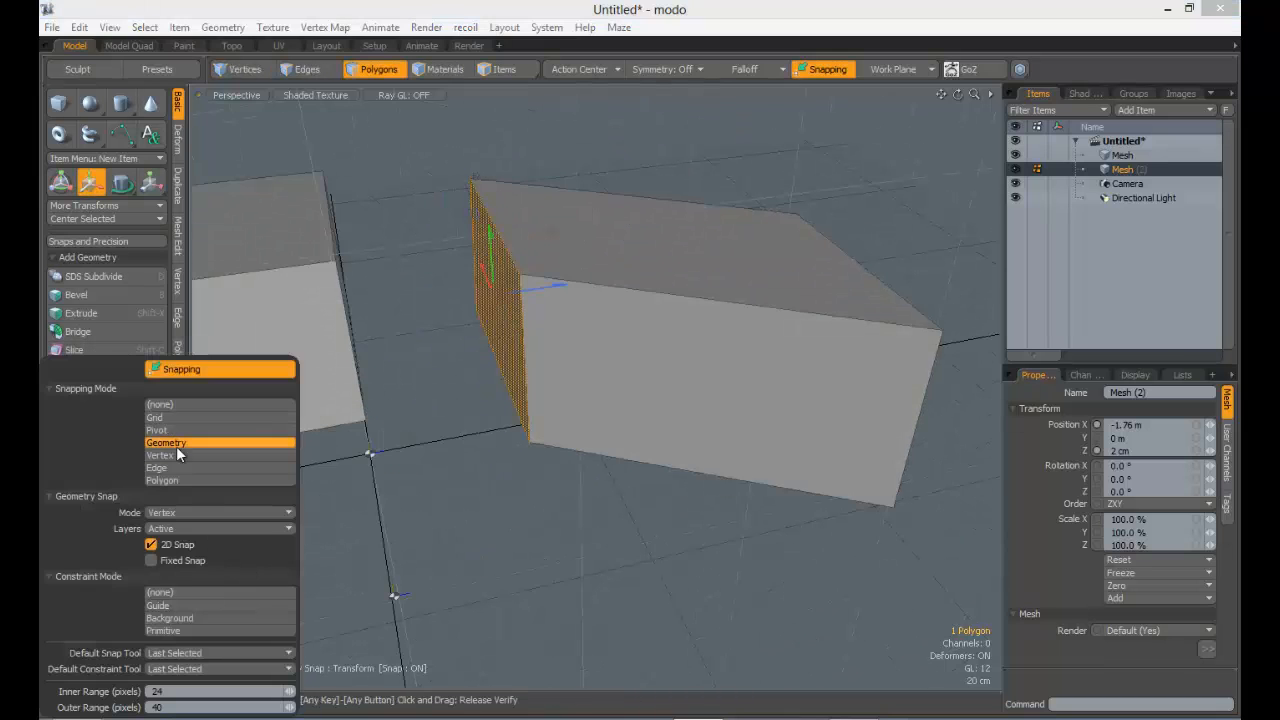
left_click(183, 512)
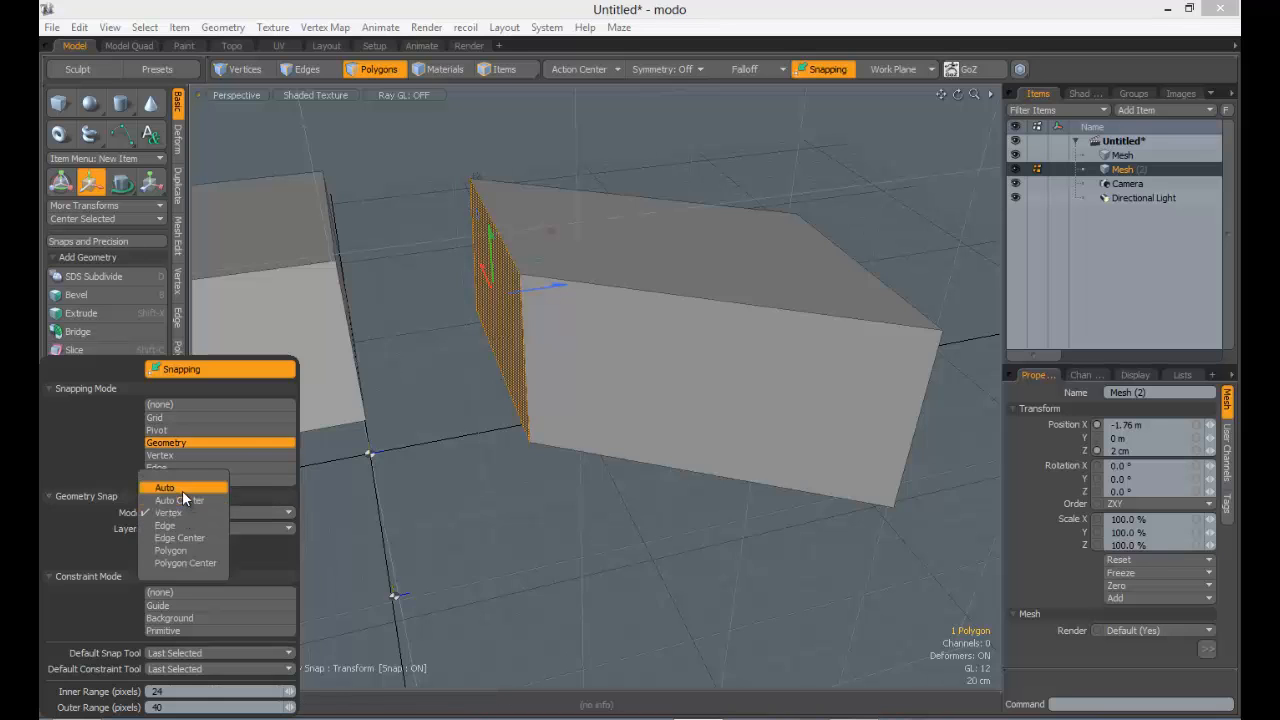
left_click(182, 490)
left_click_drag(531, 287, 420, 295)
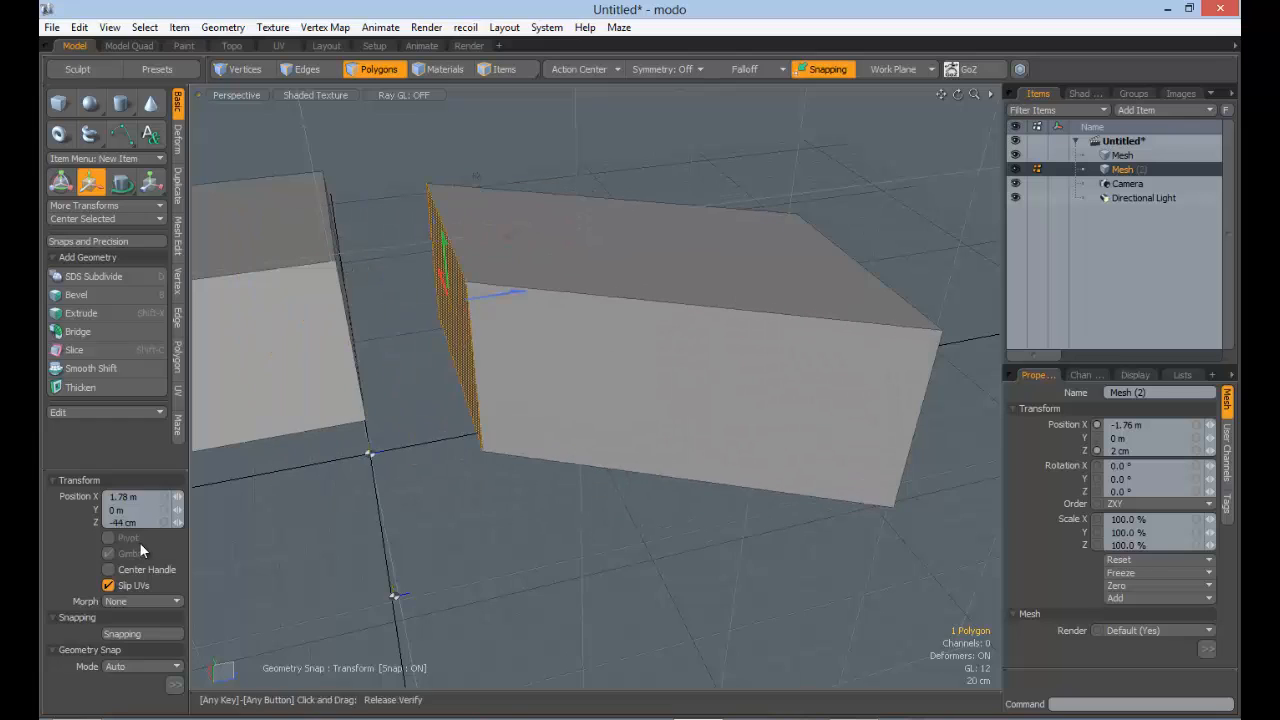
Set the Geometry Snap Layers to Both and move the selected polygon to about -57 cm along Z
left_click(122, 633)
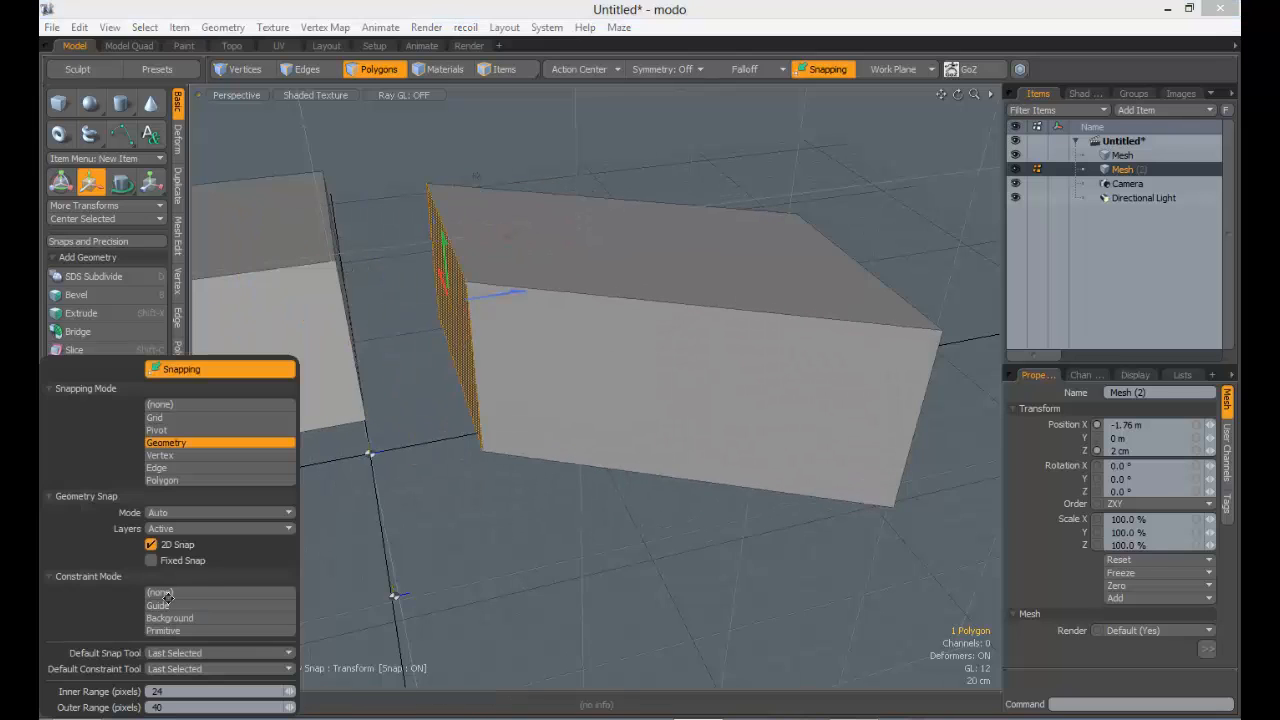
left_click(199, 526)
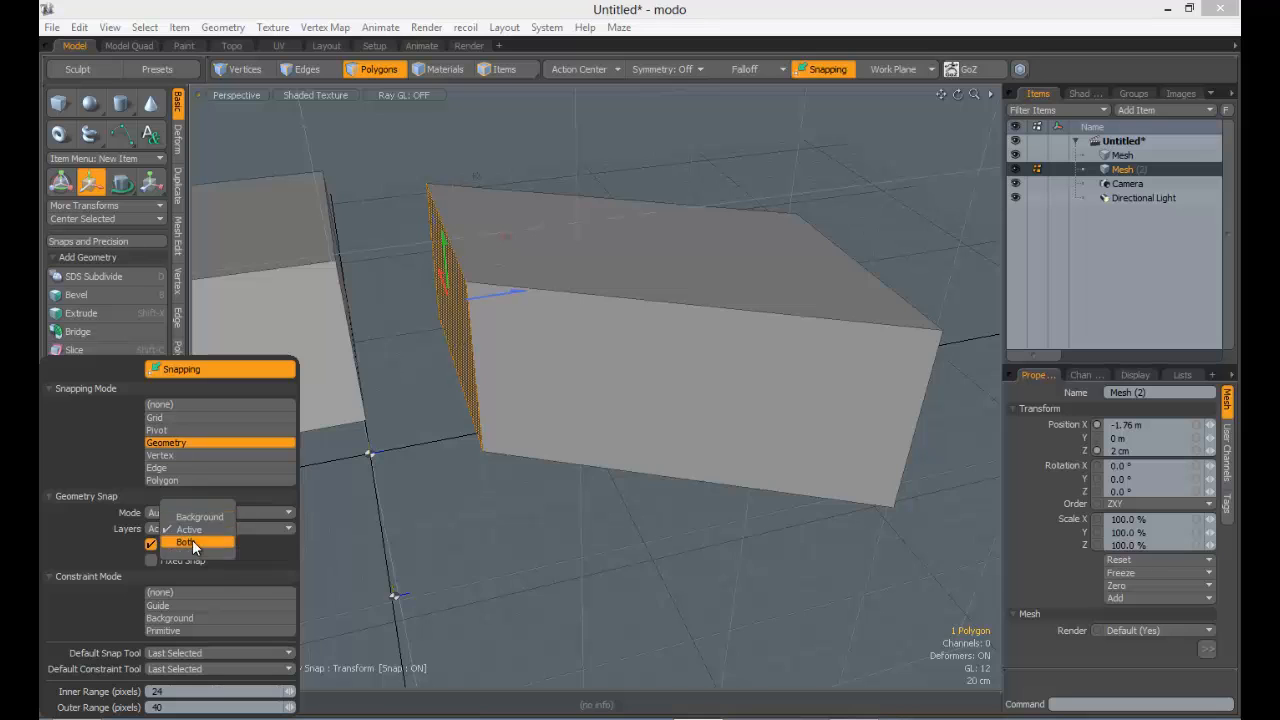
left_click(192, 540)
left_click_drag(497, 295, 502, 390)
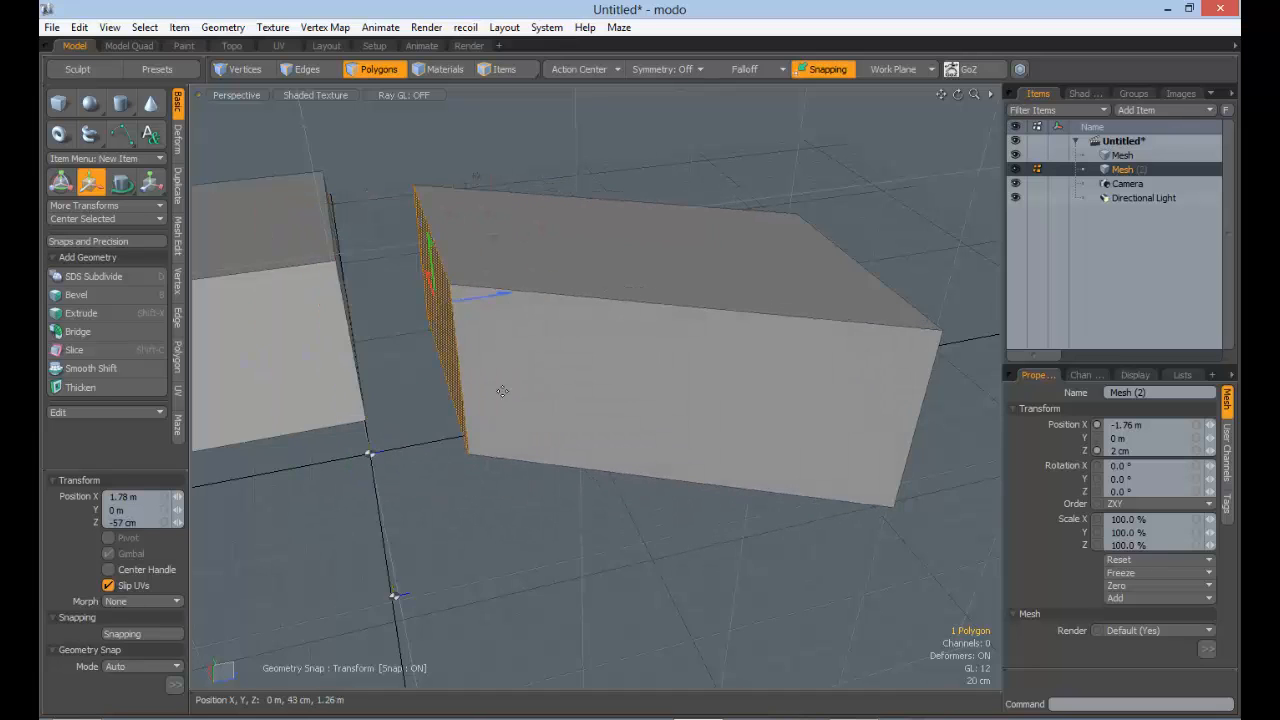
left_click(122, 633)
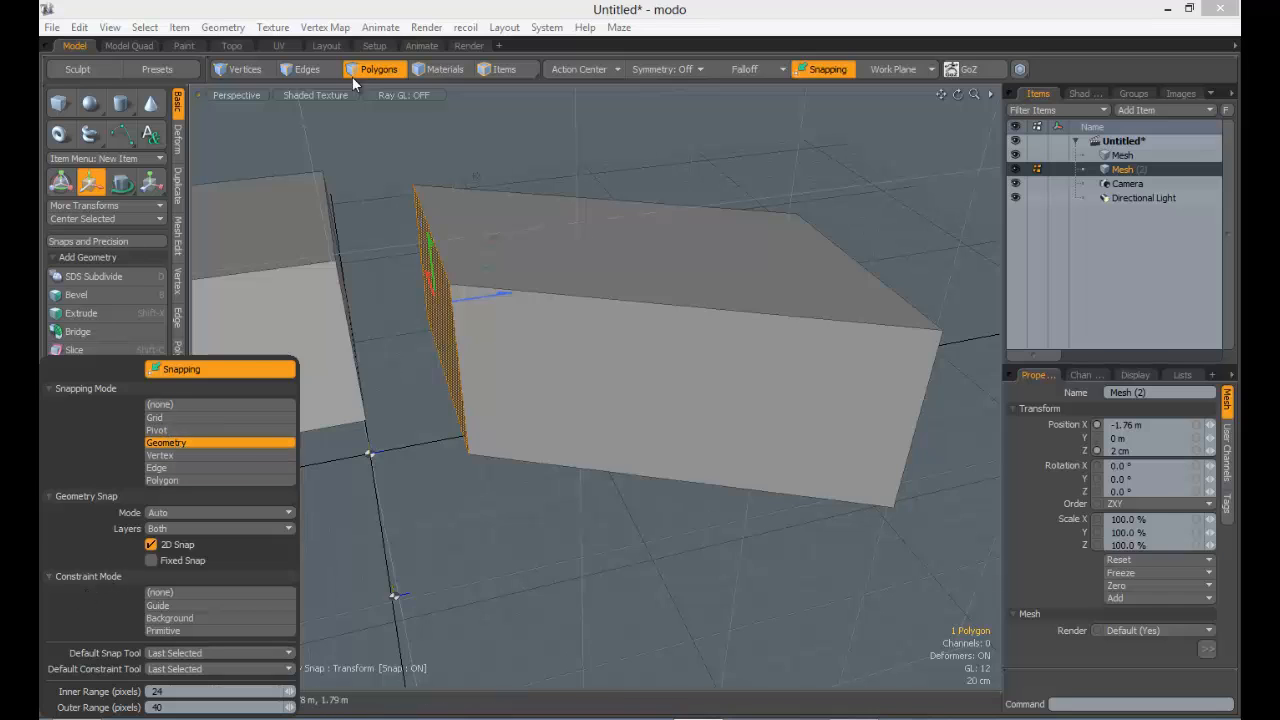
left_click(129, 632)
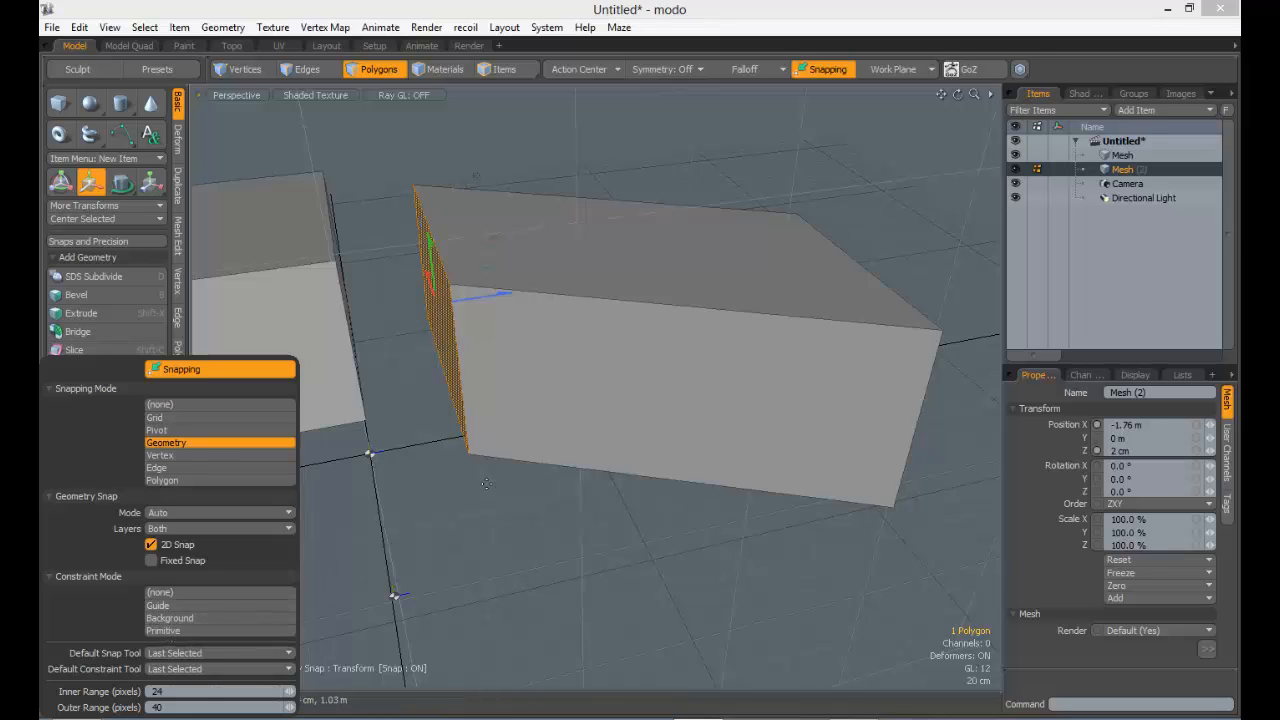
Drop the active transform tool and delete the whole stretched cube from Mesh (2)
key("space")
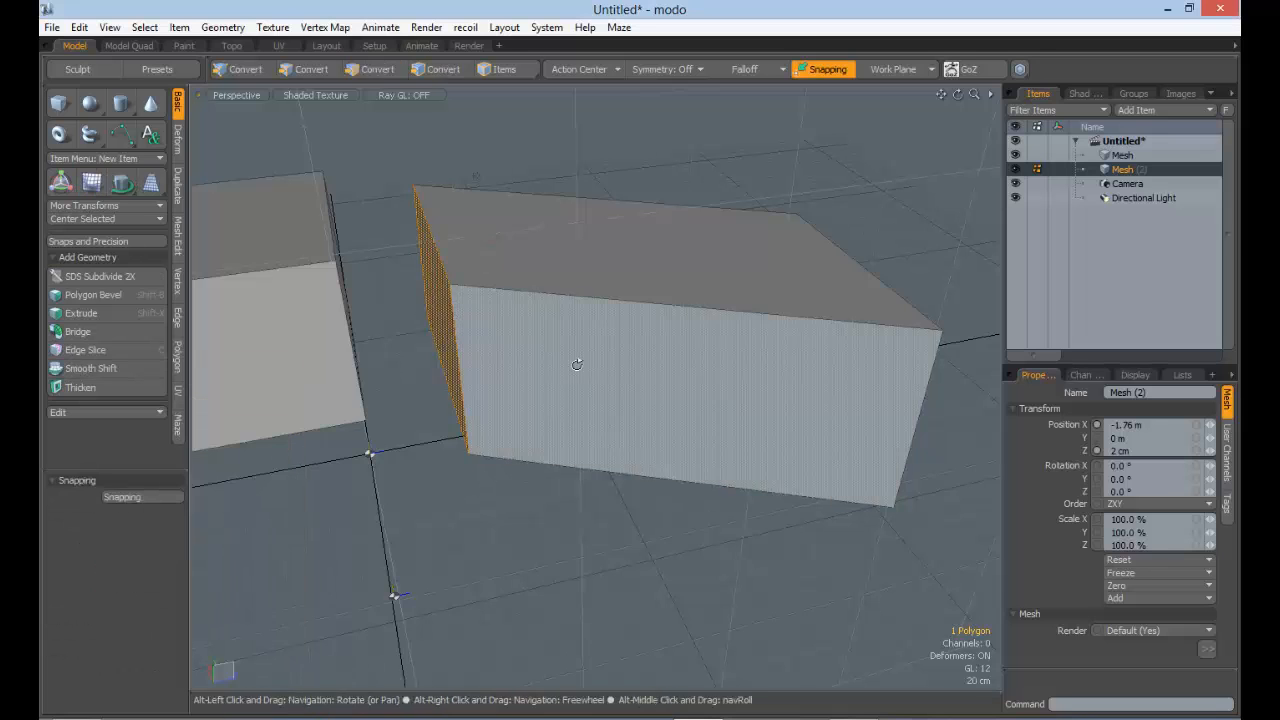
left_click_drag(580, 363, 531, 309, "alt")
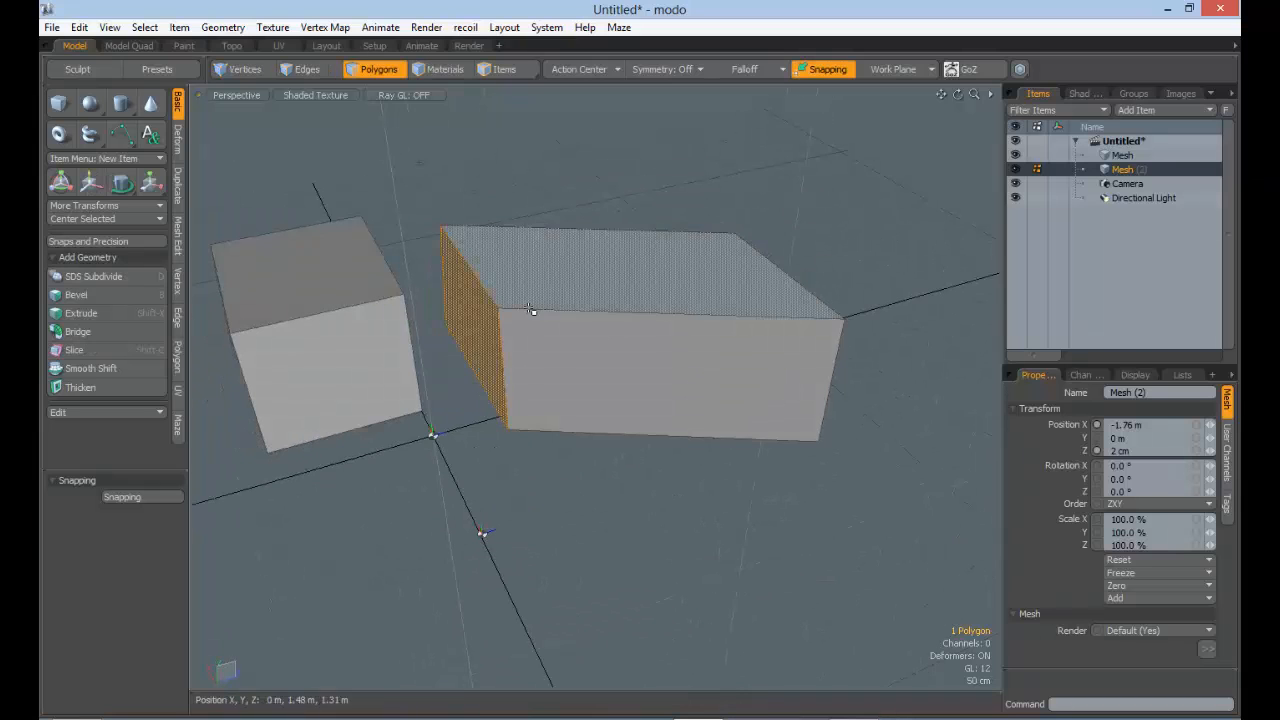
double_click(531, 309)
key("Delete")
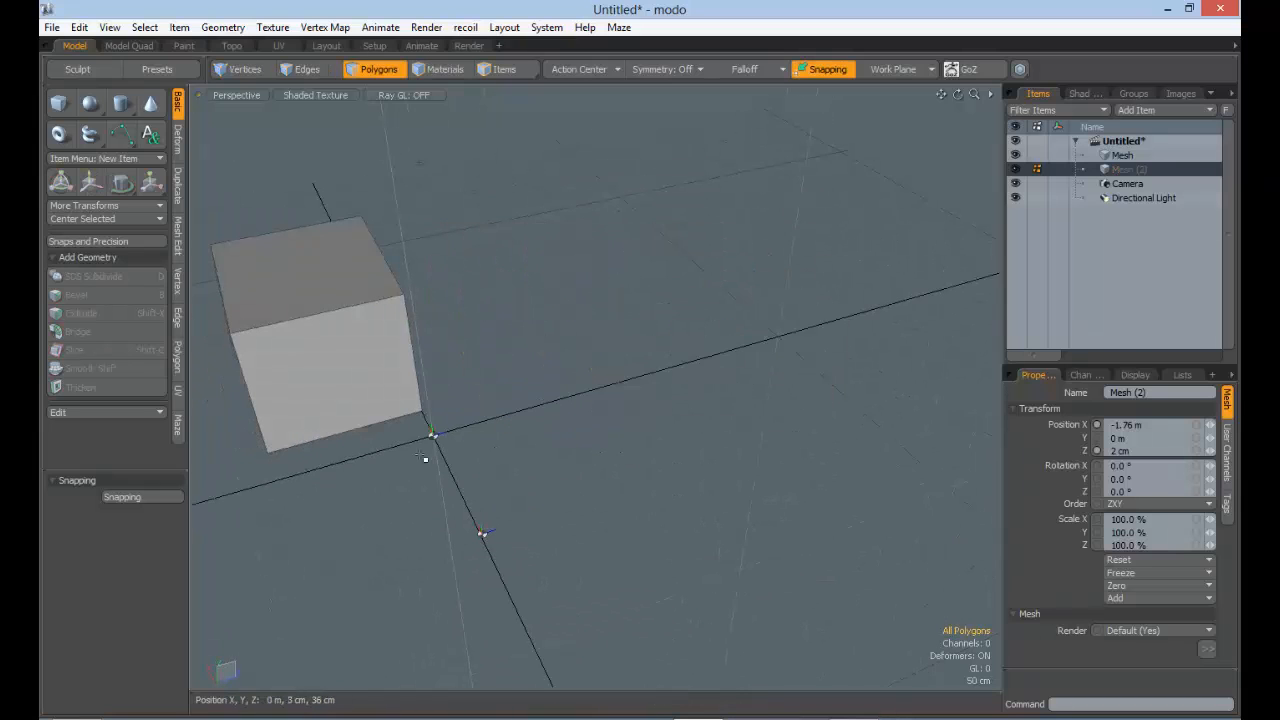
Set the snapping Constraint Mode to Guide, choose guide 0 and enable it
left_click(154, 497)
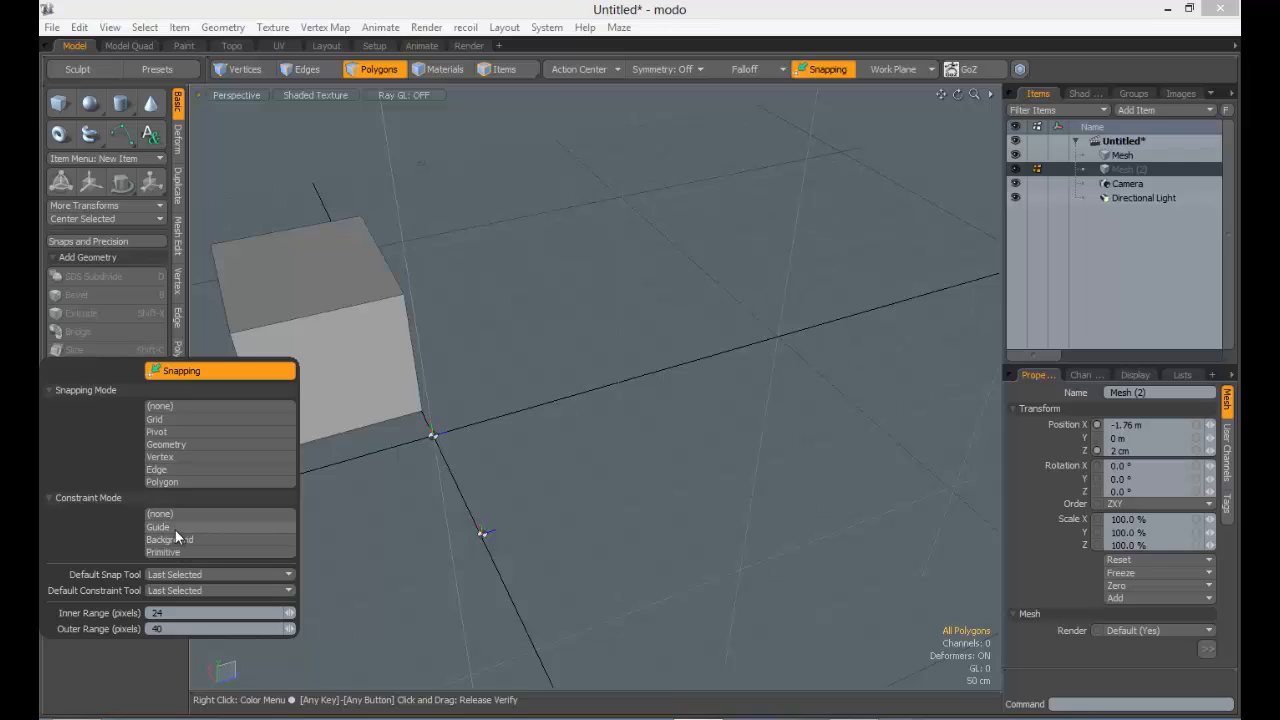
left_click(175, 528)
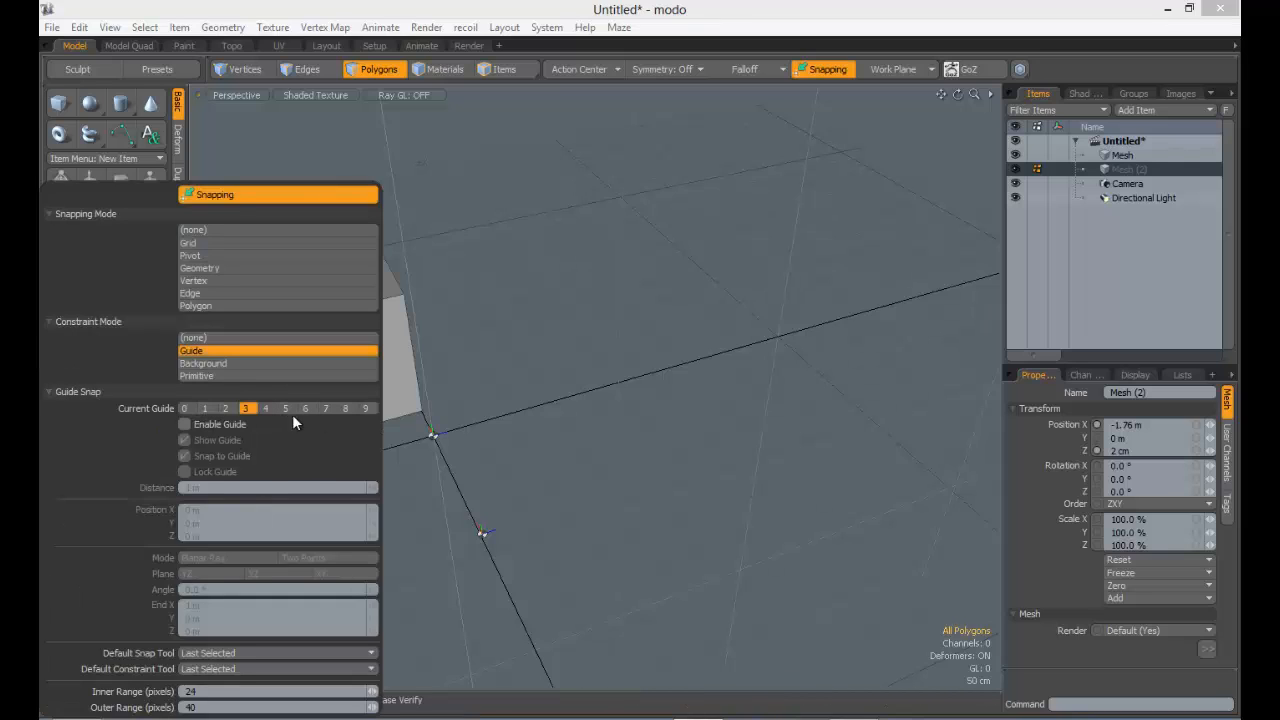
left_click(190, 411)
left_click(304, 408)
left_click(185, 409)
left_click(186, 424)
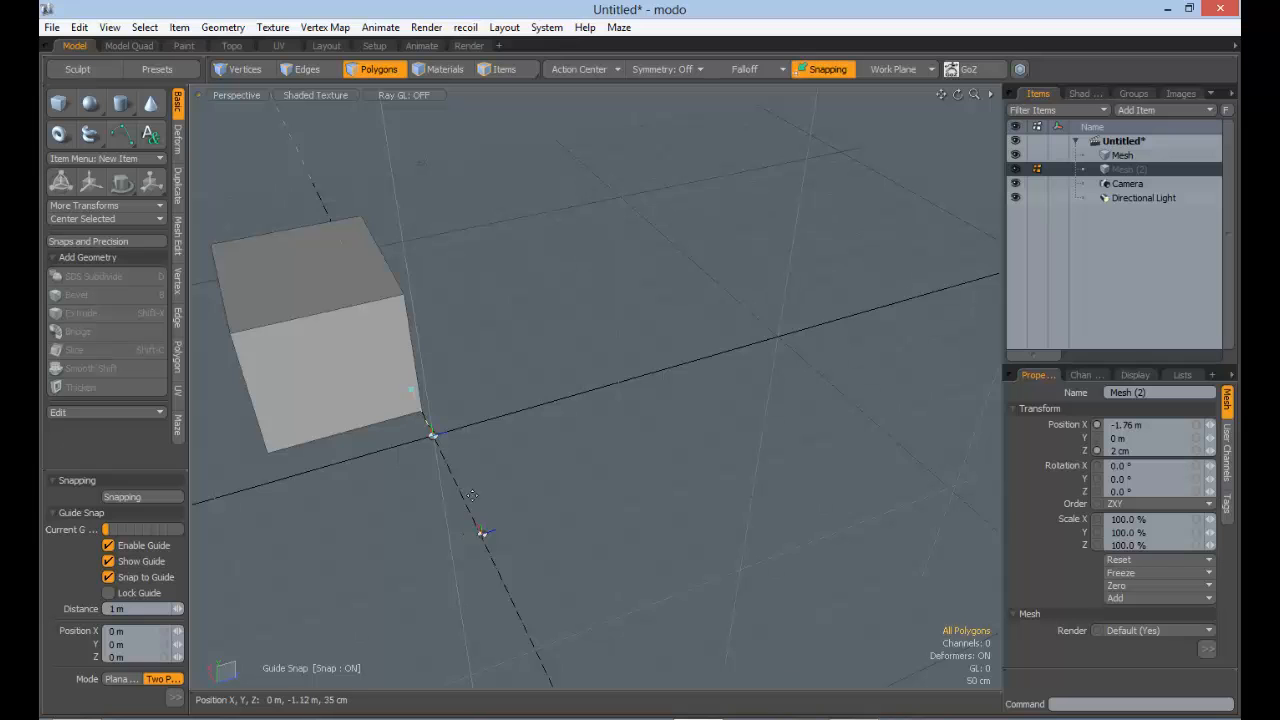
Hide all item pivots in the perspective view by setting Show Pivots to None
left_click_drag(530, 527, 672, 480, "alt")
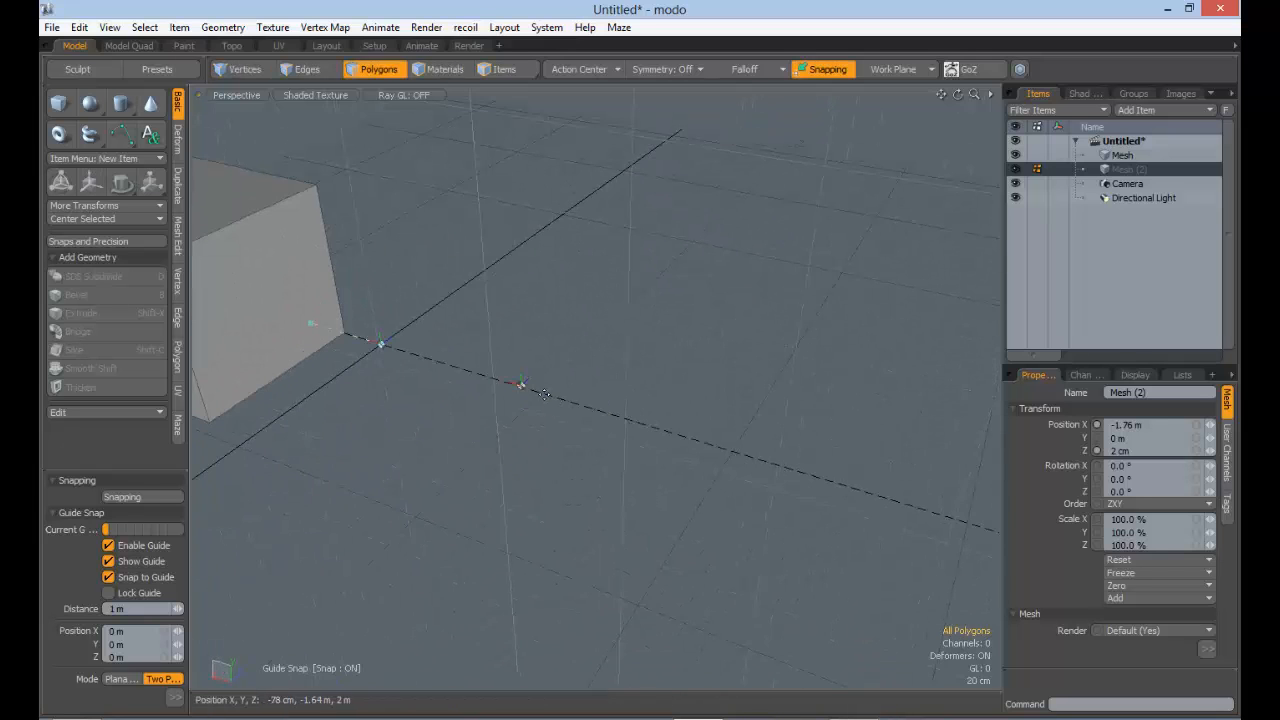
left_click_drag(406, 360, 360, 300, "alt")
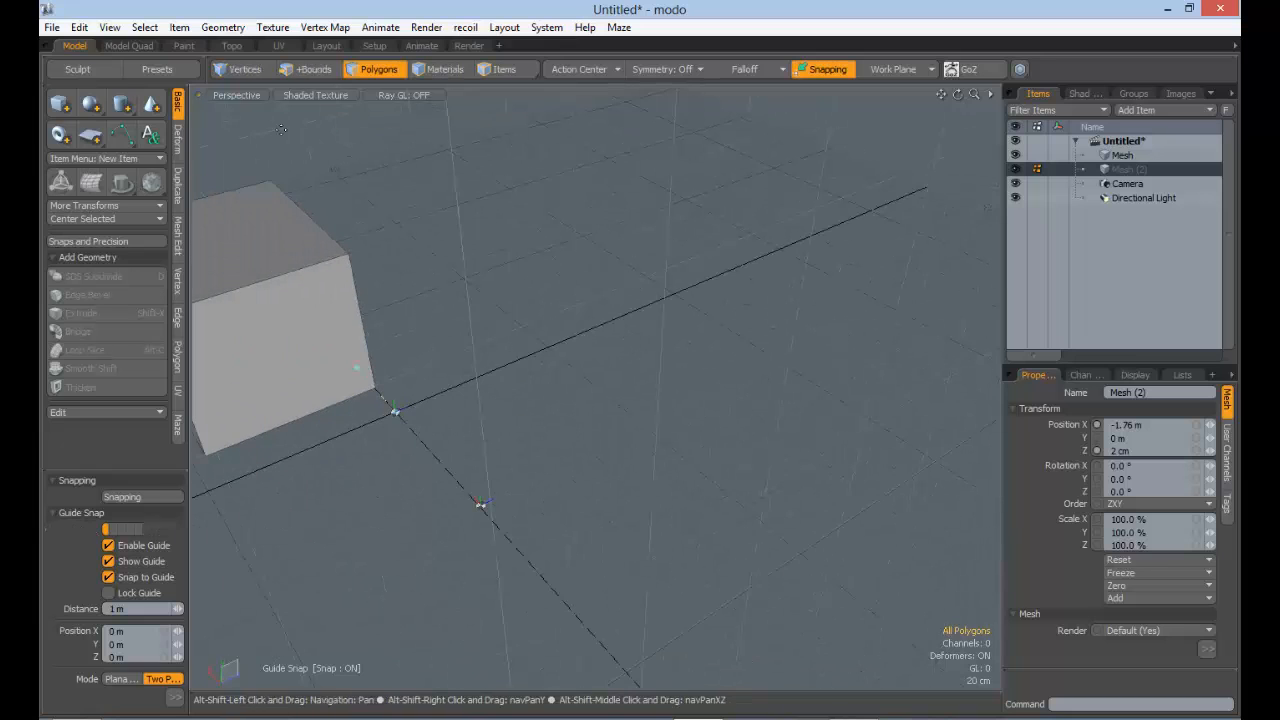
left_click(309, 97)
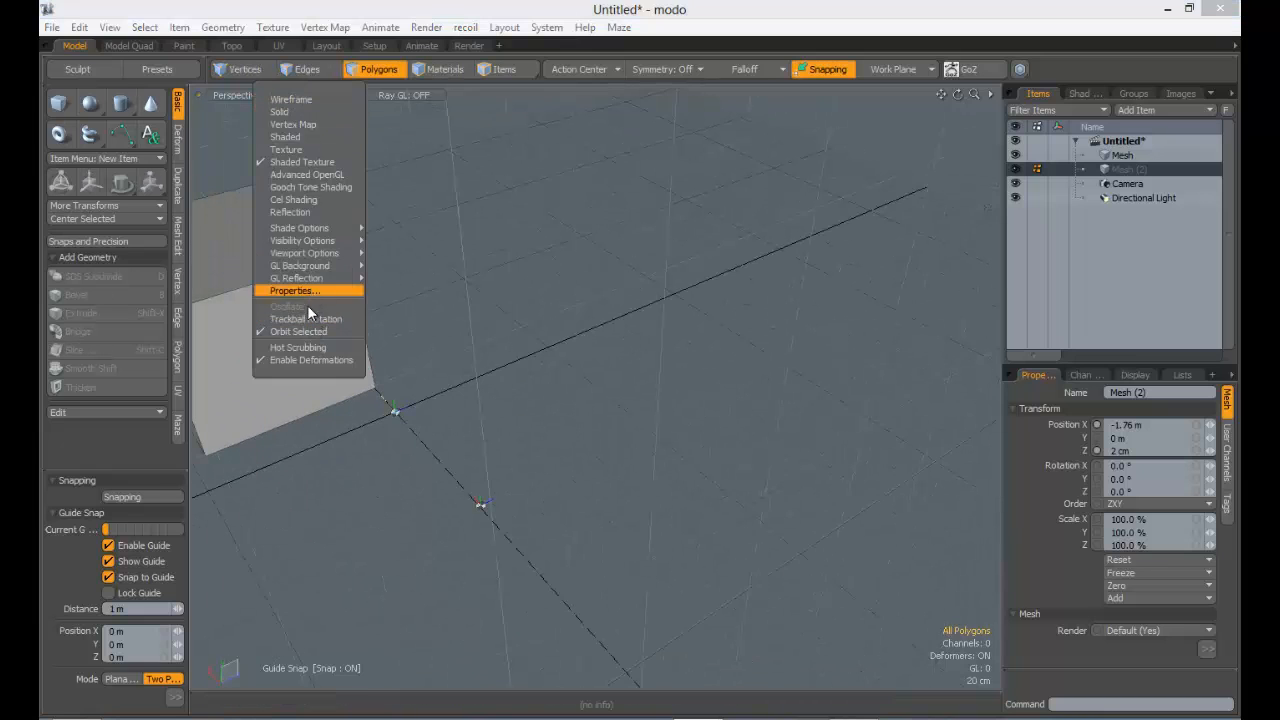
mouse_move(345, 241)
mouse_move(412, 490)
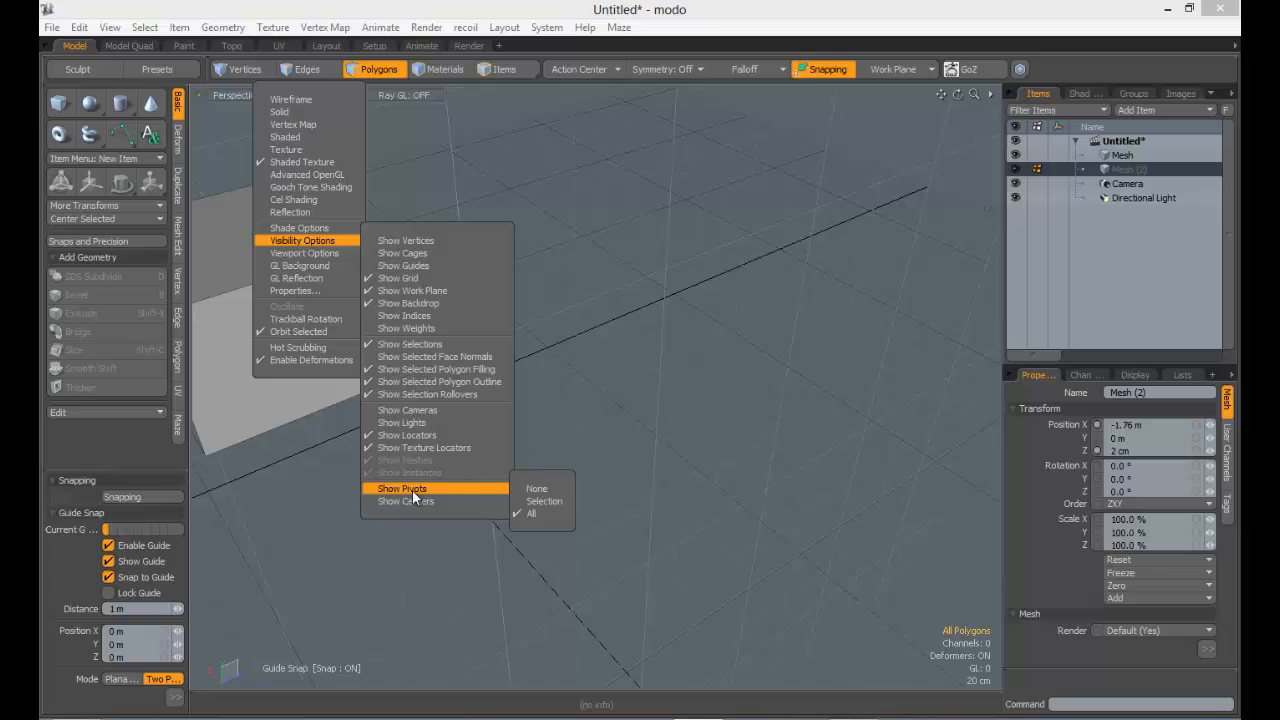
left_click(537, 489)
left_click_drag(545, 470, 500, 368, "ctrl+alt")
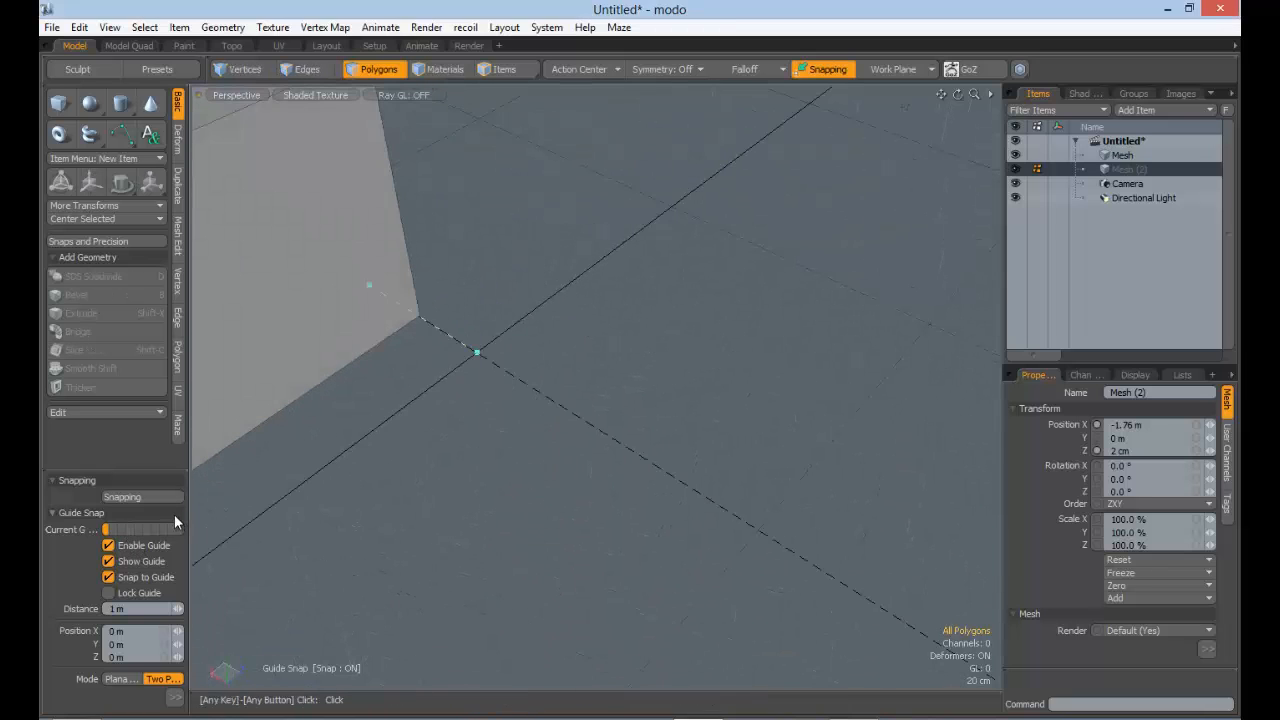
Widen the guide settings to show every guide number and move guide 0's point to about X -53 cm, Y 0 m, Z 1.16 m
left_click_drag(189, 519, 285, 526)
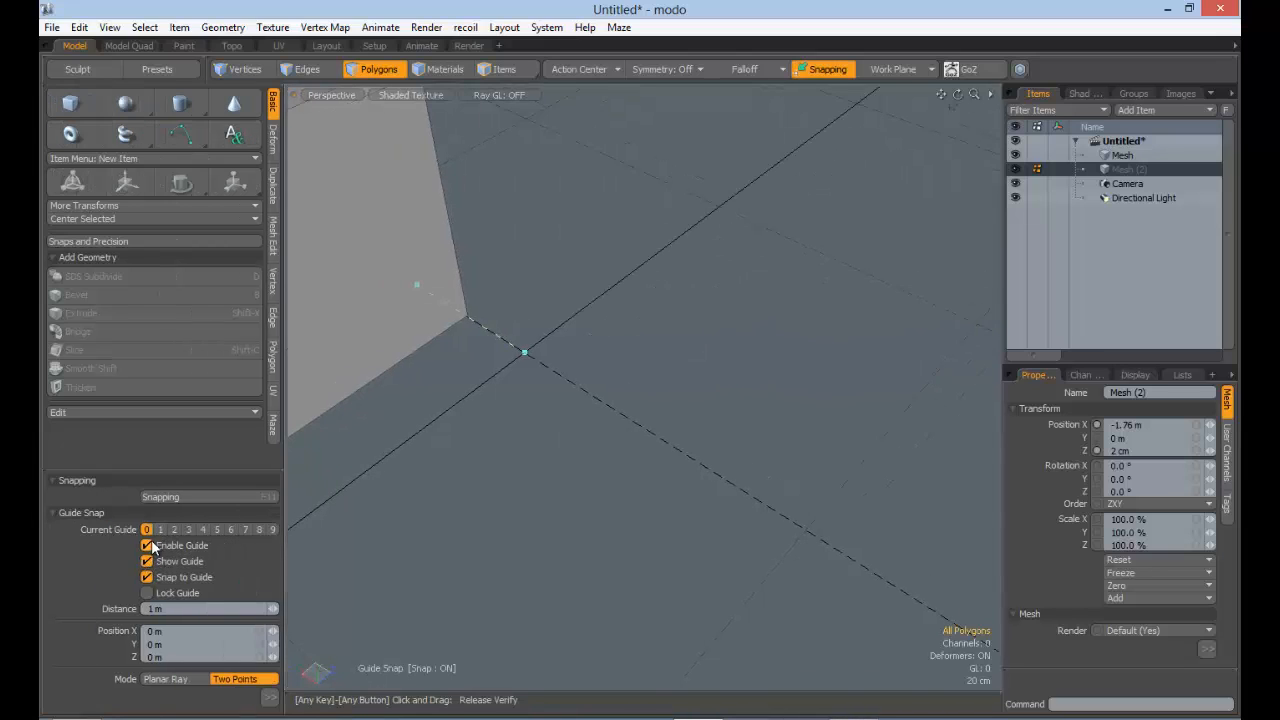
left_click(151, 543)
left_click(151, 543)
left_click(159, 562)
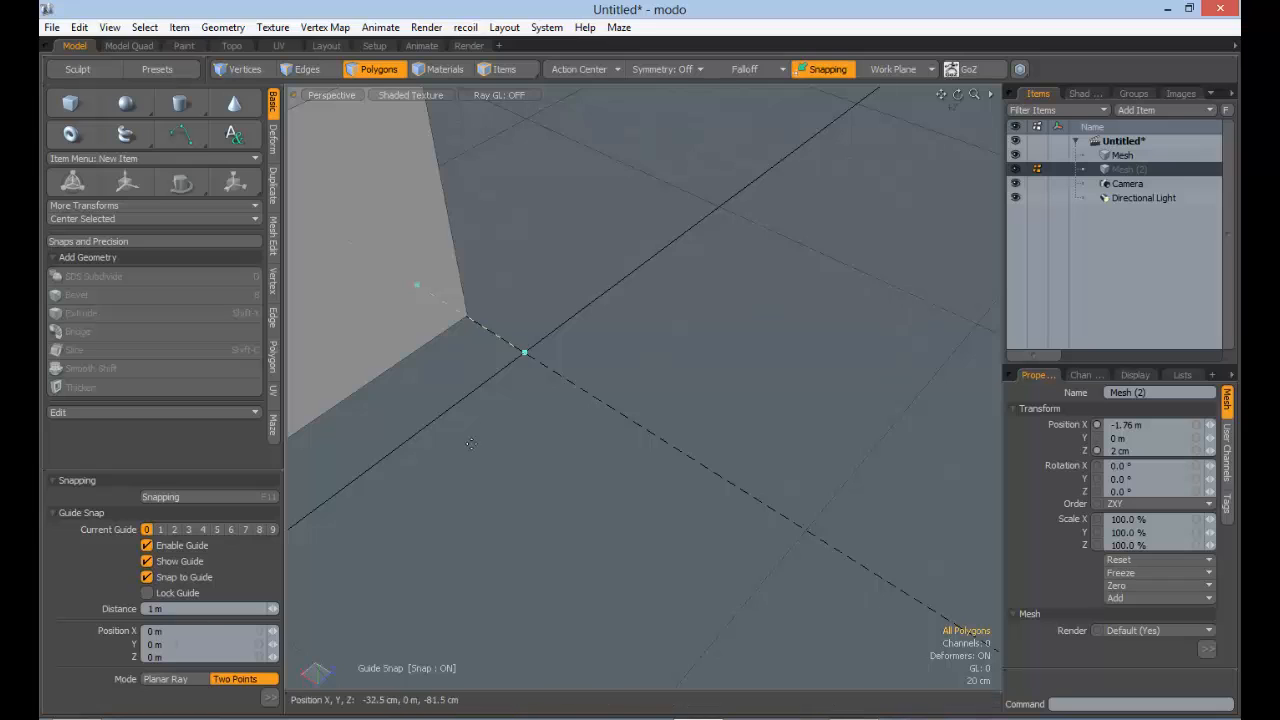
left_click_drag(525, 353, 541, 345)
left_click_drag(618, 408, 709, 294)
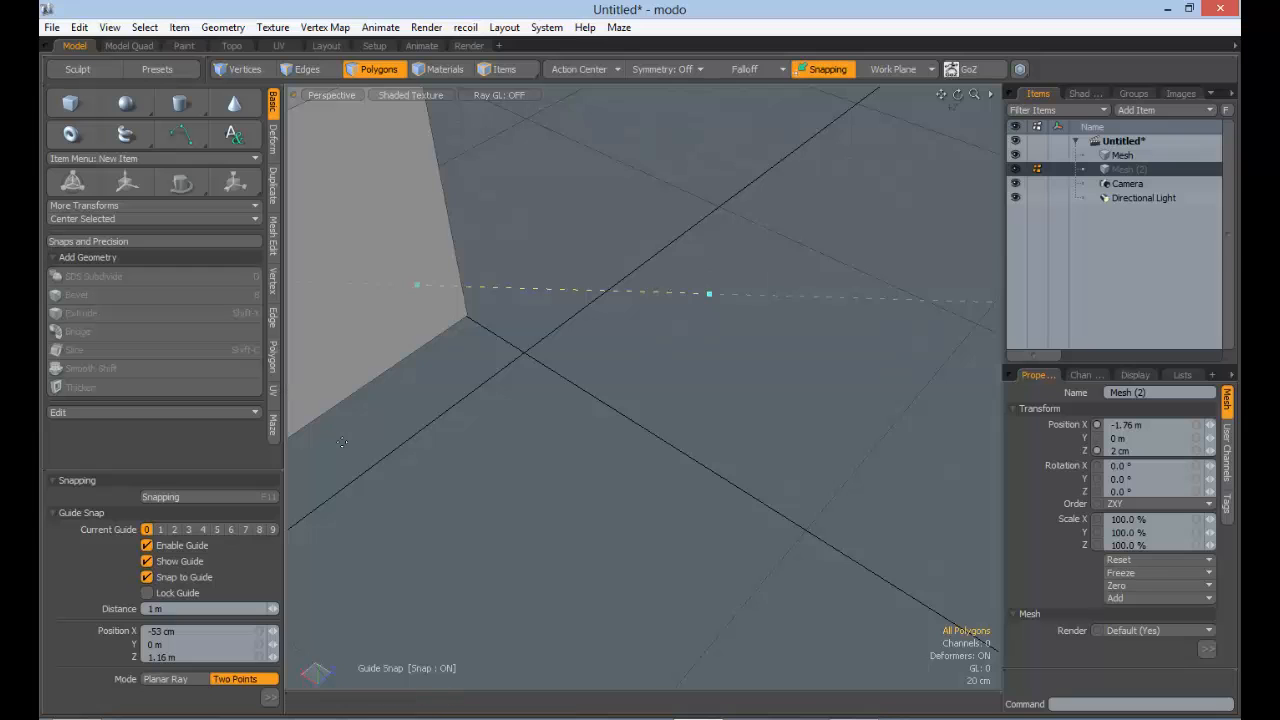
Enable guide 1 and place its point at about X -53 cm, Y 0 m, Z -1.49 m
left_click(160, 529)
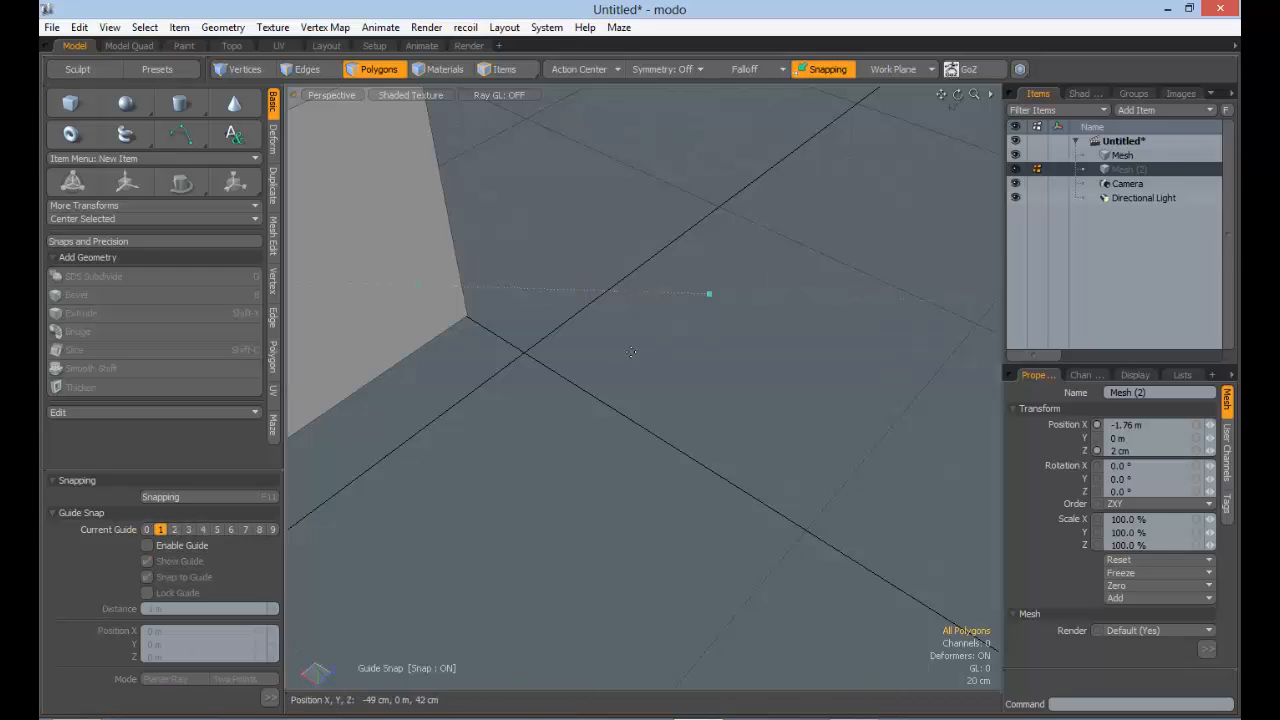
left_click_drag(694, 377, 617, 371, "alt")
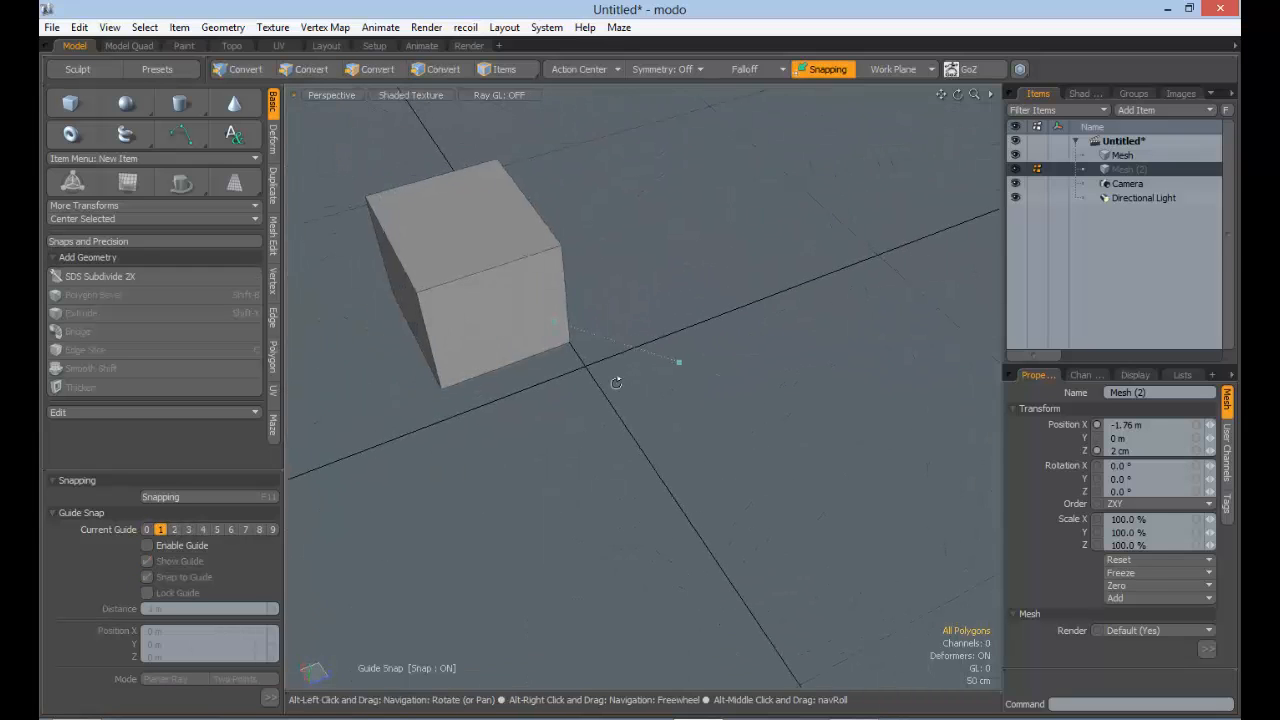
left_click(147, 545)
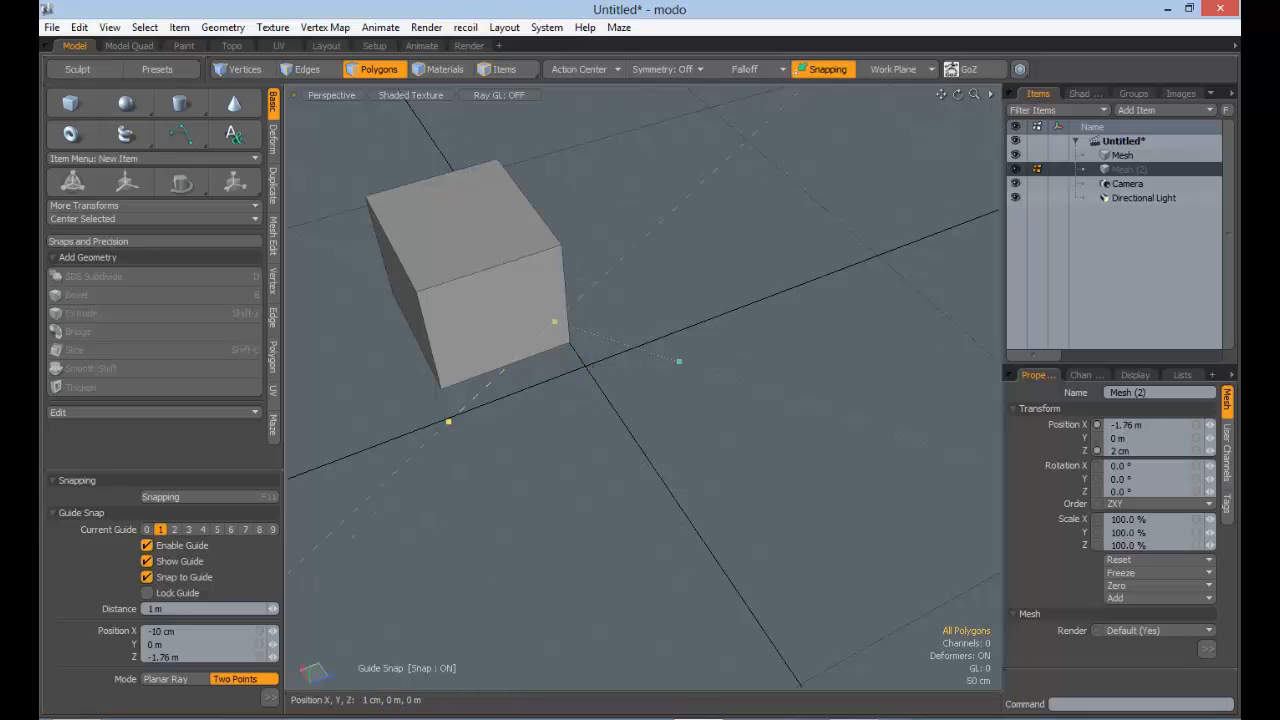
left_click_drag(494, 430, 497, 433)
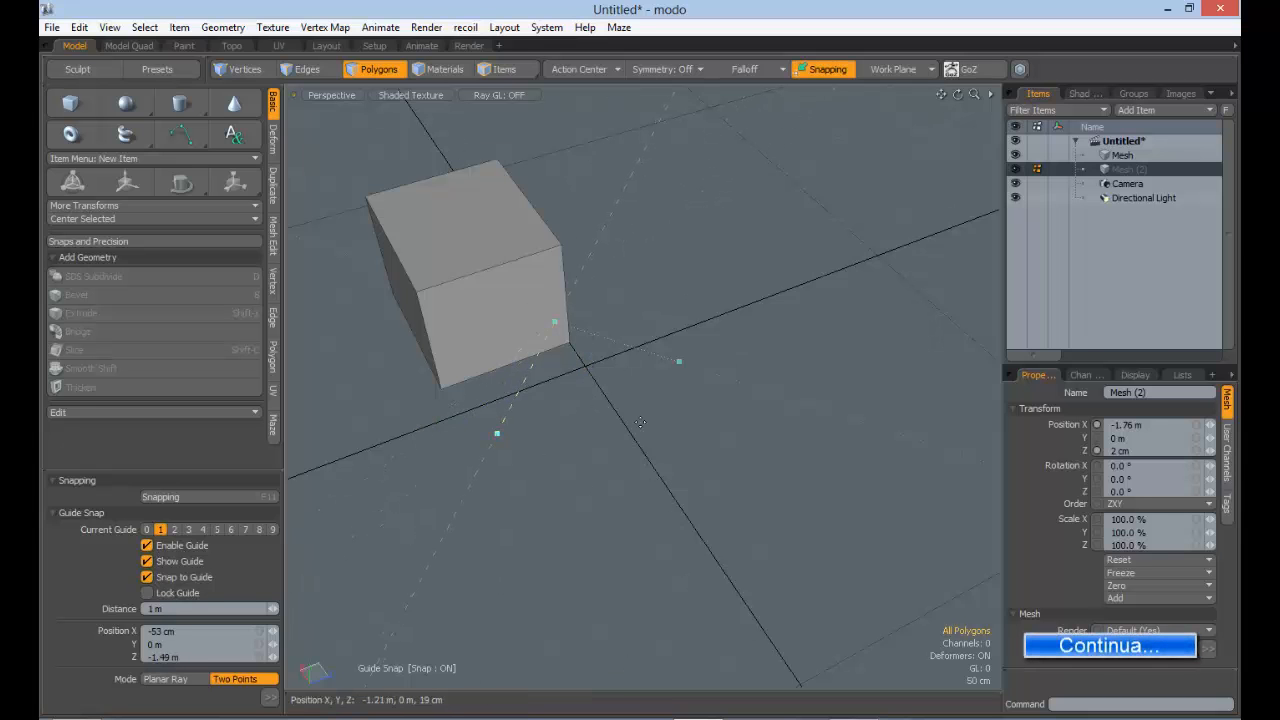